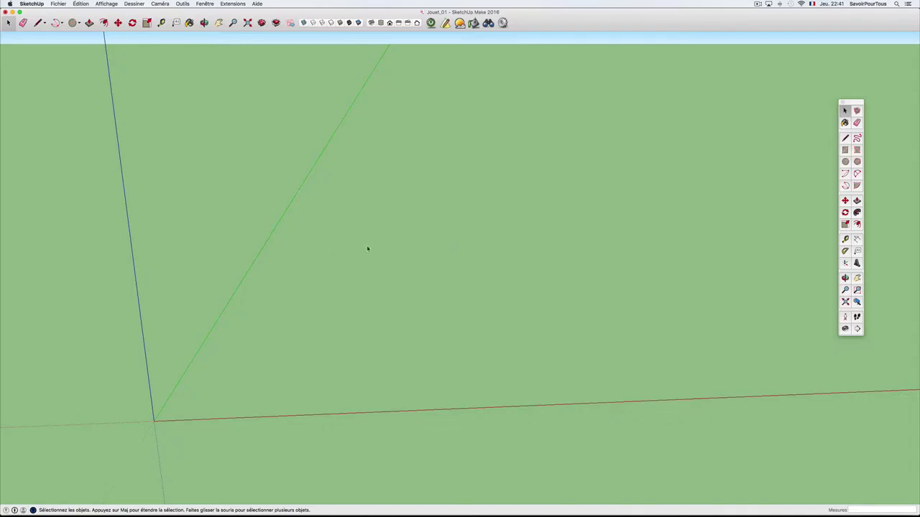
Zoom and orbit around the empty Jouet_01 scene showing only the axes.
{"action": "scroll", "coordinate": [337, 253], "scroll_direction": "down", "scroll_amount": 2}
{"action": "mouse_move", "coordinate": [336, 252]}
{"action": "middle_mouse_down"}
{"action": "mouse_move", "coordinate": [351, 250]}
{"action": "mouse_move", "coordinate": [299, 281]}
{"action": "middle_mouse_up"}
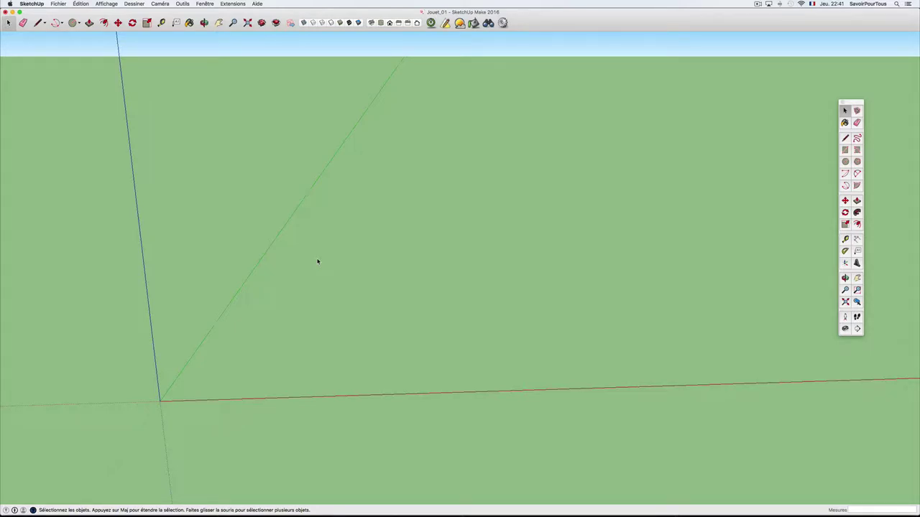
{"action": "scroll", "coordinate": [318, 262], "scroll_direction": "down", "scroll_amount": 2}
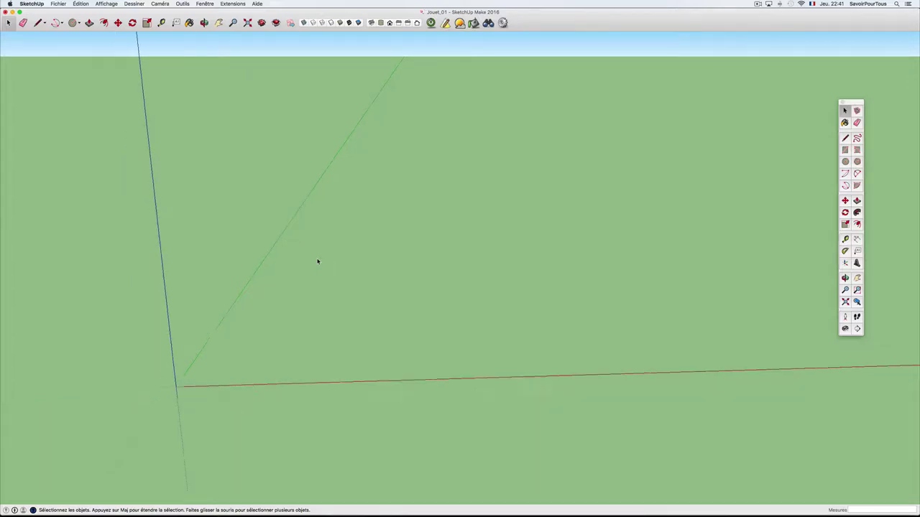
{"action": "scroll", "coordinate": [318, 262], "scroll_direction": "down", "scroll_amount": 1}
{"action": "scroll", "coordinate": [330, 287], "scroll_direction": "up", "scroll_amount": 1}
{"action": "scroll", "coordinate": [324, 290], "scroll_direction": "up", "scroll_amount": 2}
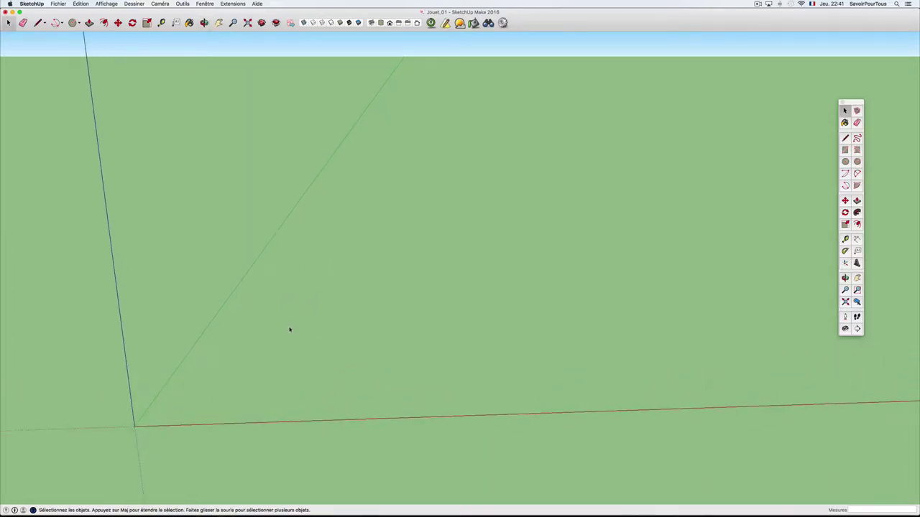
Draw a large base rectangle on the ground and a smaller rectangle inside it.
{"action": "key", "text": "r"}
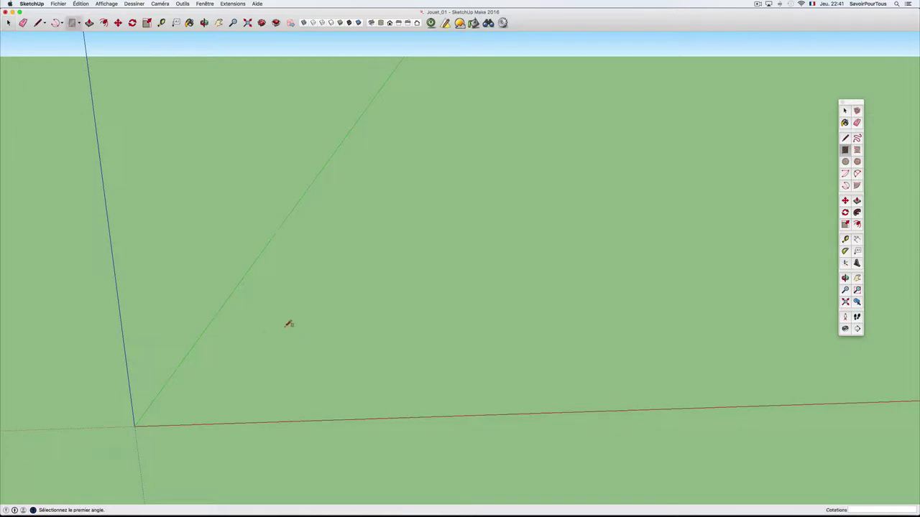
{"action": "left_click", "coordinate": [266, 311]}
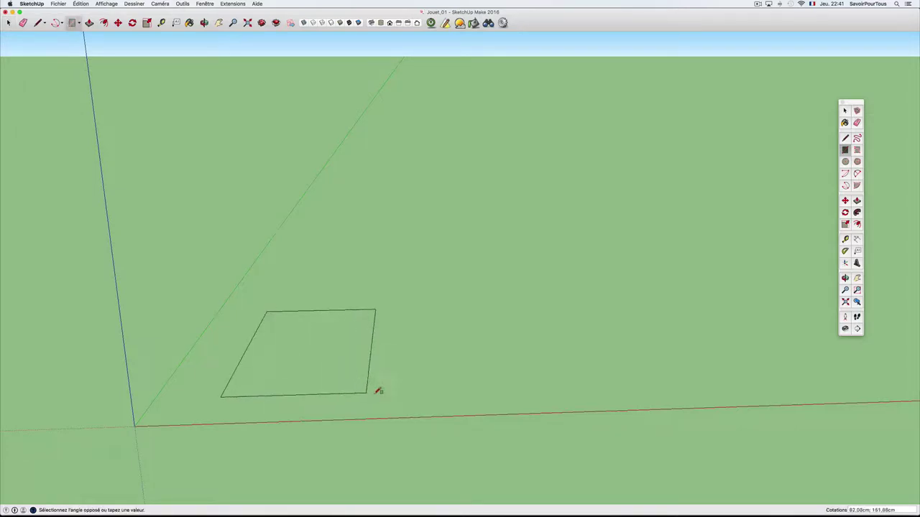
{"action": "left_click", "coordinate": [399, 395]}
{"action": "middle_click_drag", "start_coordinate": [353, 369], "coordinate": [328, 365]}
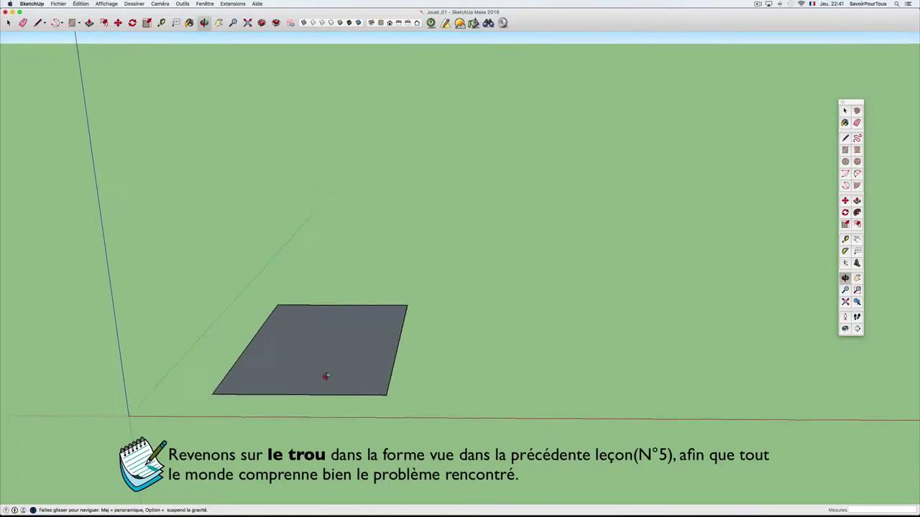
{"action": "scroll", "coordinate": [328, 365], "scroll_direction": "up", "scroll_amount": 2}
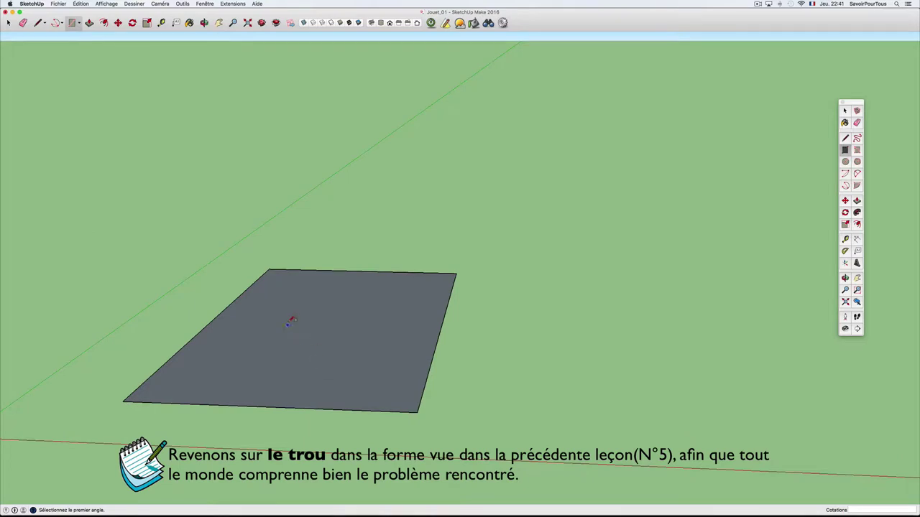
{"action": "left_click", "coordinate": [291, 317]}
{"action": "left_click", "coordinate": [361, 366]}
Push/Pull the inner rectangle upward into a box.
{"action": "key", "text": "p"}
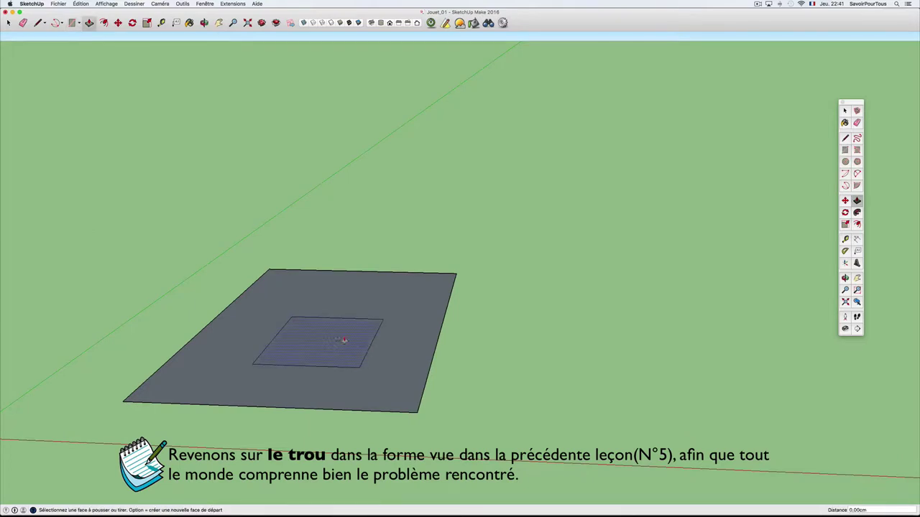
{"action": "left_click", "coordinate": [317, 343]}
{"action": "left_click", "coordinate": [310, 267]}
{"action": "middle_click_drag", "start_coordinate": [310, 267], "coordinate": [312, 353]}
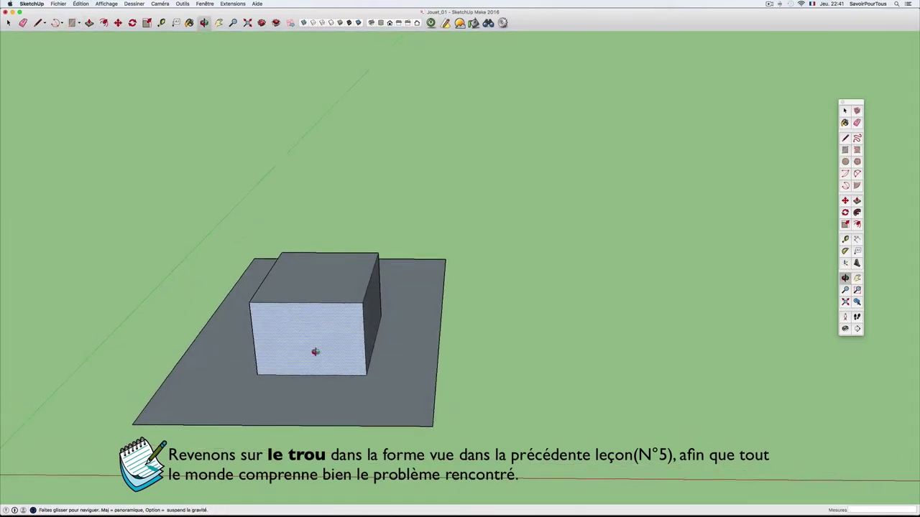
Select the whole box and base and reverse their faces (Inverser les faces).
{"action": "key", "text": "space"}
{"action": "triple_click", "coordinate": [301, 350]}
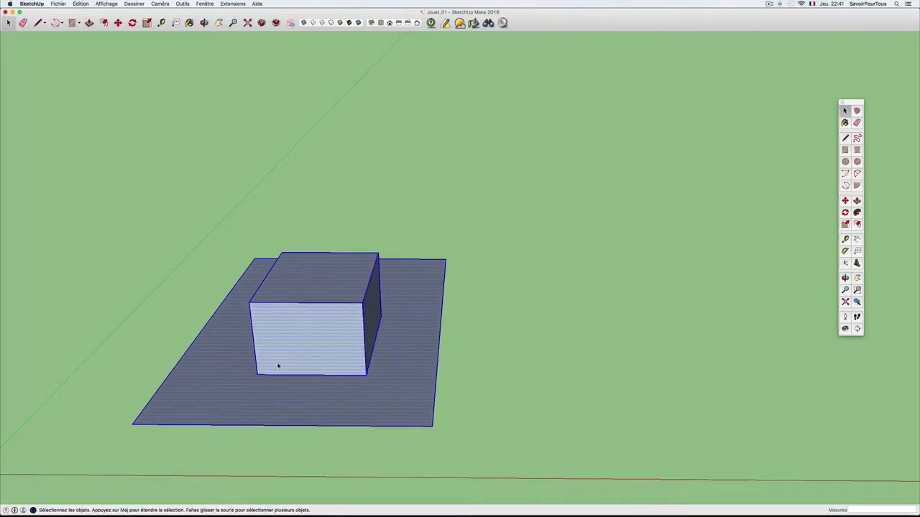
{"action": "right_click", "coordinate": [279, 364]}
{"action": "left_click", "coordinate": [315, 432]}
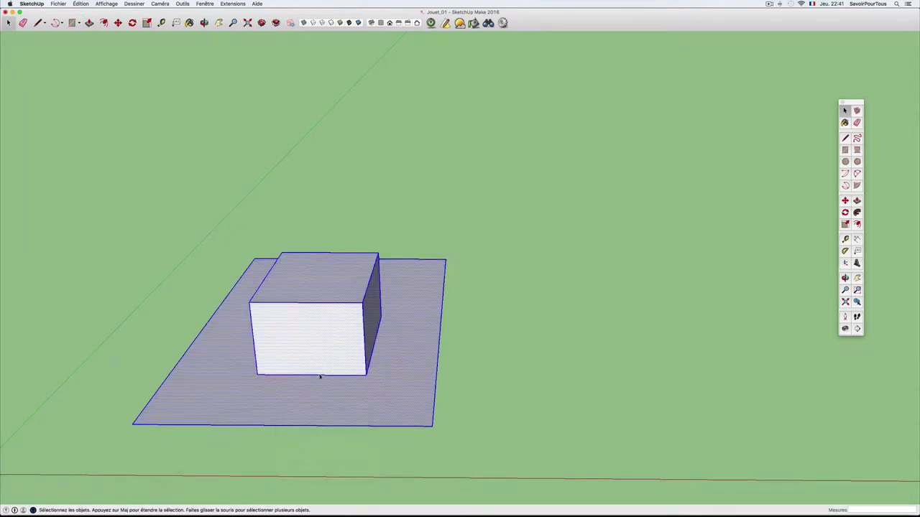
{"action": "key", "text": "o"}
{"action": "mouse_move", "coordinate": [361, 371]}
{"action": "left_mouse_down"}
{"action": "mouse_move", "coordinate": [324, 369]}
{"action": "mouse_move", "coordinate": [342, 368]}
{"action": "left_mouse_up"}
Orbit and zoom to inspect the box, then clear the selection.
{"action": "key", "text": "space"}
{"action": "scroll", "coordinate": [342, 368], "scroll_direction": "up", "scroll_amount": 2}
{"action": "scroll", "coordinate": [329, 369], "scroll_direction": "up", "scroll_amount": 1}
{"action": "scroll", "coordinate": [333, 380], "scroll_direction": "up", "scroll_amount": 1}
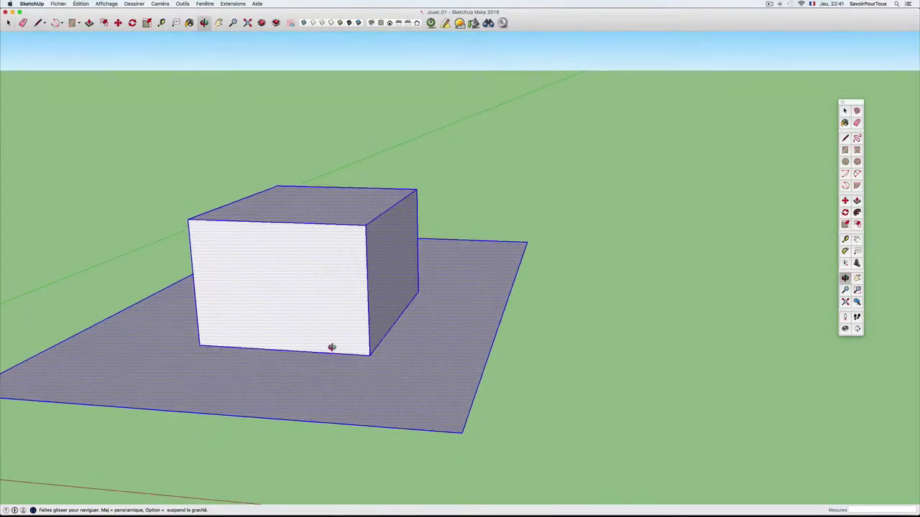
{"action": "scroll", "coordinate": [328, 352], "scroll_direction": "up", "scroll_amount": 1}
{"action": "middle_click_drag", "start_coordinate": [346, 361], "coordinate": [326, 373]}
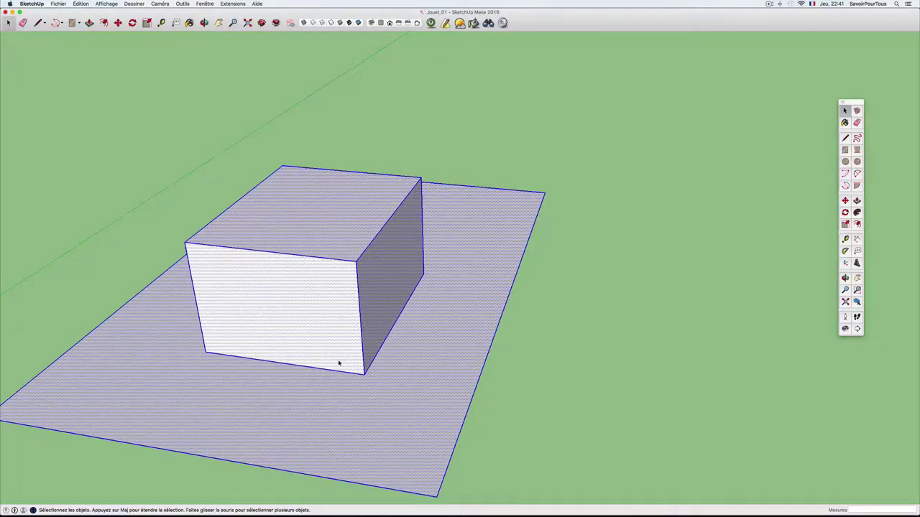
{"action": "scroll", "coordinate": [395, 366], "scroll_direction": "down", "scroll_amount": 2}
{"action": "left_click", "coordinate": [456, 369]}
{"action": "scroll", "coordinate": [292, 351], "scroll_direction": "down", "scroll_amount": 1}
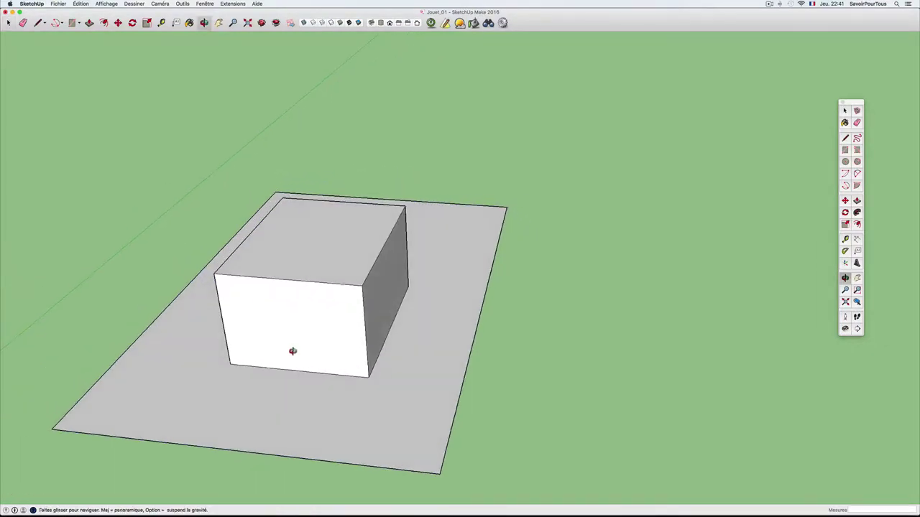
{"action": "scroll", "coordinate": [287, 348], "scroll_direction": "down", "scroll_amount": 1}
Erase the box's front top edge to open it up.
{"action": "key", "text": "e"}
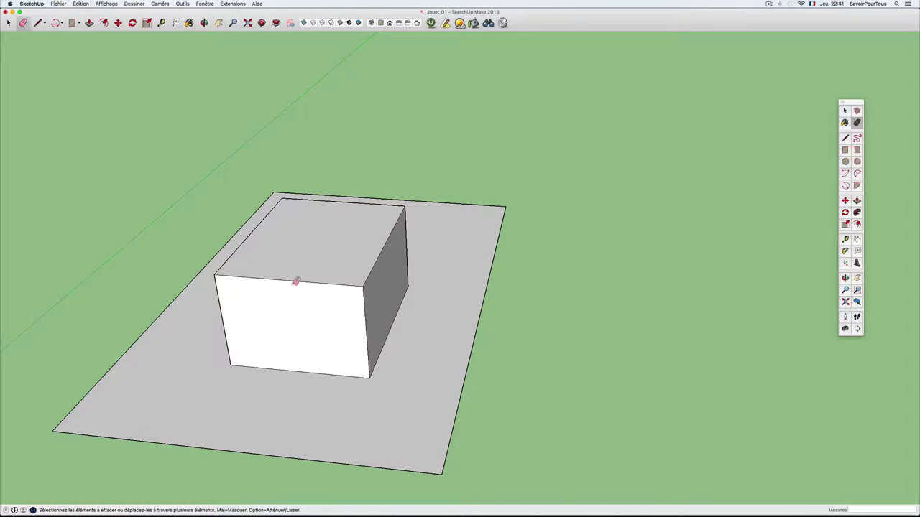
{"action": "left_click", "coordinate": [296, 279]}
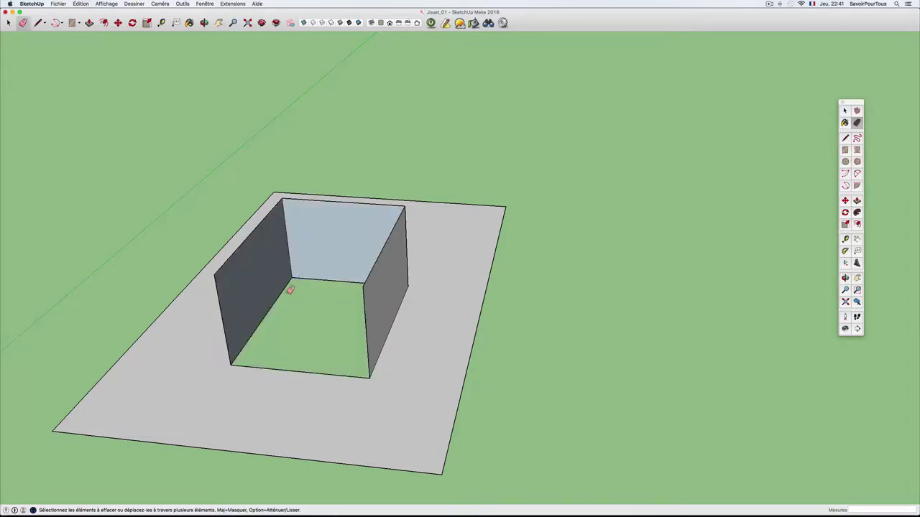
{"action": "key", "text": "space"}
{"action": "mouse_move", "coordinate": [287, 299]}
{"action": "middle_mouse_down"}
{"action": "mouse_move", "coordinate": [352, 302]}
{"action": "mouse_move", "coordinate": [303, 309]}
{"action": "mouse_move", "coordinate": [417, 288]}
{"action": "mouse_move", "coordinate": [439, 269]}
{"action": "mouse_move", "coordinate": [294, 323]}
{"action": "middle_mouse_up"}
{"action": "scroll", "coordinate": [337, 323], "scroll_direction": "up", "scroll_amount": 3}
Redraw the top front edge with a line, restoring the faces.
{"action": "key", "text": "l"}
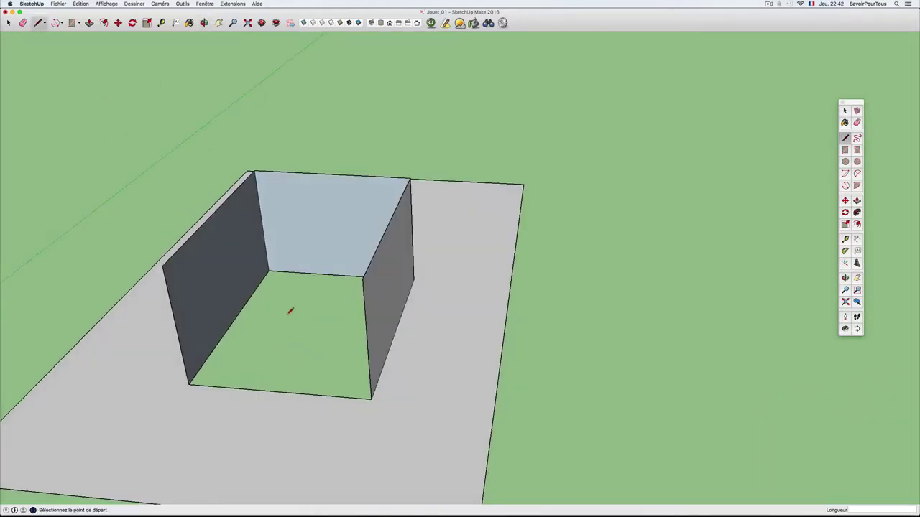
{"action": "left_click", "coordinate": [163, 266]}
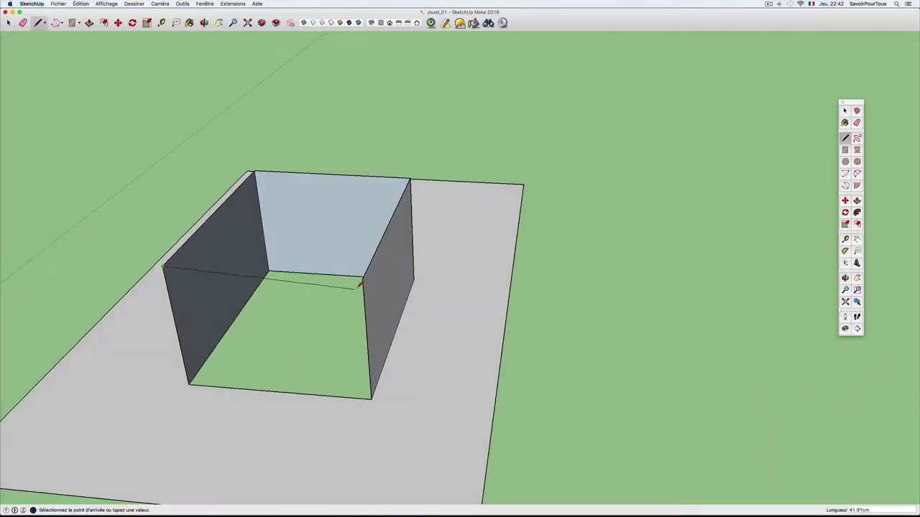
{"action": "left_click", "coordinate": [364, 276]}
{"action": "mouse_move", "coordinate": [365, 277]}
{"action": "middle_mouse_down"}
{"action": "mouse_move", "coordinate": [359, 292]}
{"action": "mouse_move", "coordinate": [381, 289]}
{"action": "middle_mouse_up"}
{"action": "key", "text": "space"}
Erase the top edge again, leaving three walls on the base.
{"action": "key", "text": "e"}
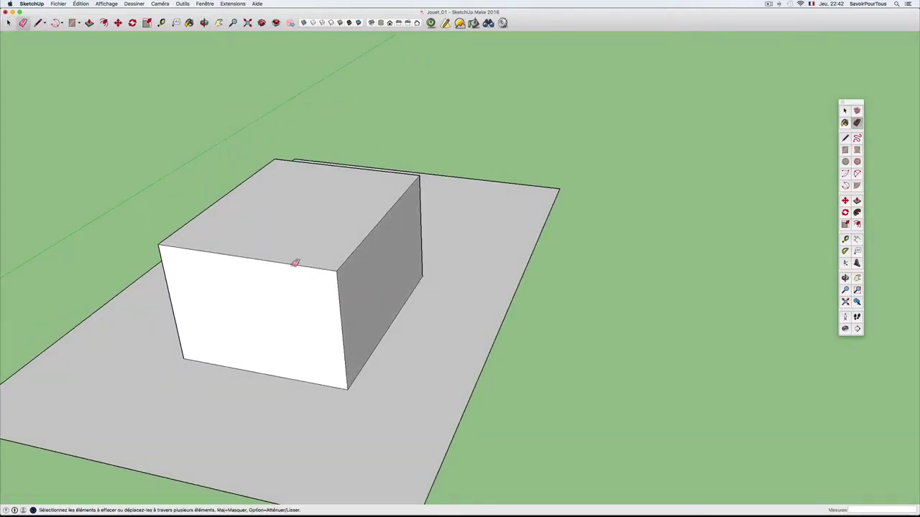
{"action": "left_click", "coordinate": [293, 263]}
{"action": "mouse_move", "coordinate": [293, 263]}
{"action": "middle_mouse_down"}
{"action": "mouse_move", "coordinate": [342, 287]}
{"action": "mouse_move", "coordinate": [333, 311]}
{"action": "mouse_move", "coordinate": [350, 284]}
{"action": "mouse_move", "coordinate": [310, 293]}
{"action": "middle_mouse_up"}
{"action": "scroll", "coordinate": [326, 367], "scroll_direction": "down", "scroll_amount": 2}
{"action": "key", "text": "space"}
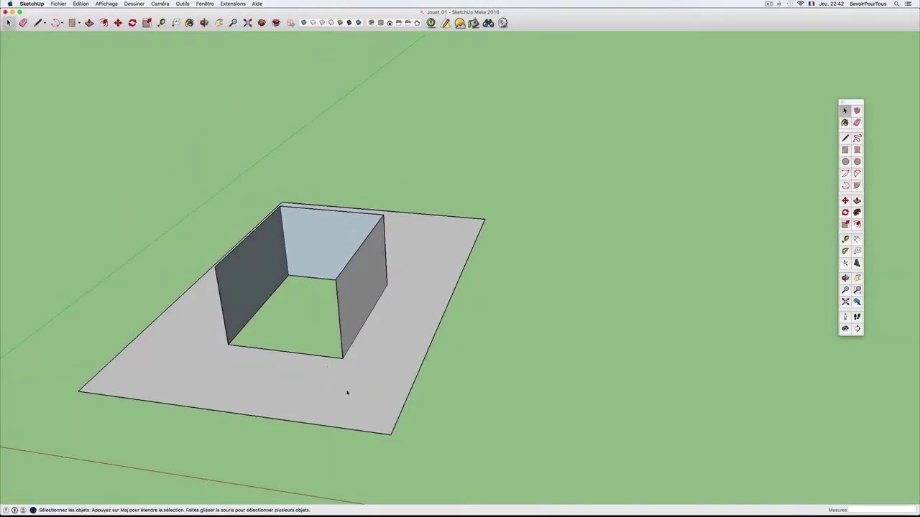
Draw a small rectangle on the base and raise it into a small box.
{"action": "middle_click_drag", "start_coordinate": [393, 381], "coordinate": [341, 374]}
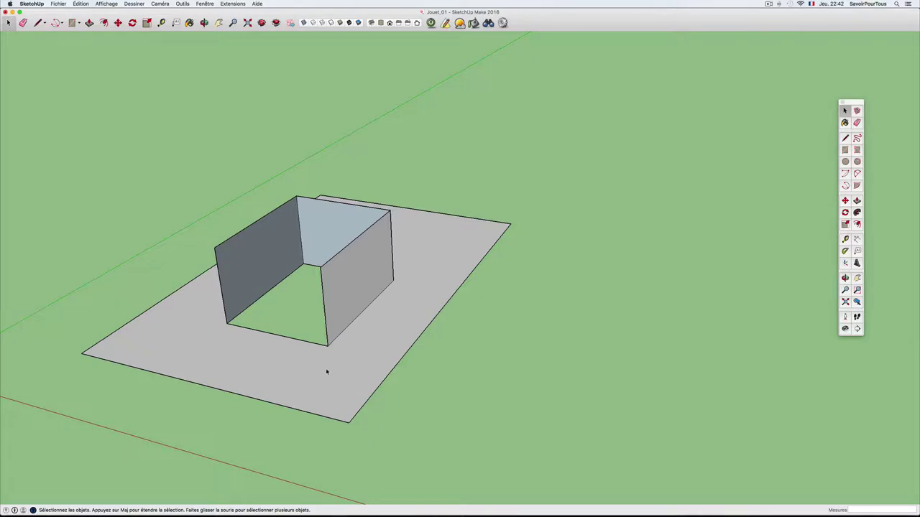
{"action": "key", "text": "r"}
{"action": "left_click", "coordinate": [304, 371]}
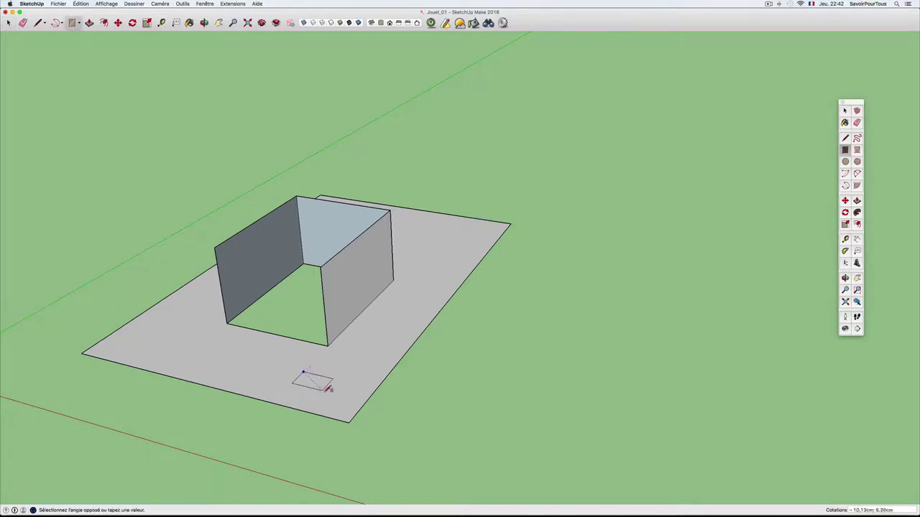
{"action": "left_click", "coordinate": [335, 400]}
{"action": "key", "text": "p"}
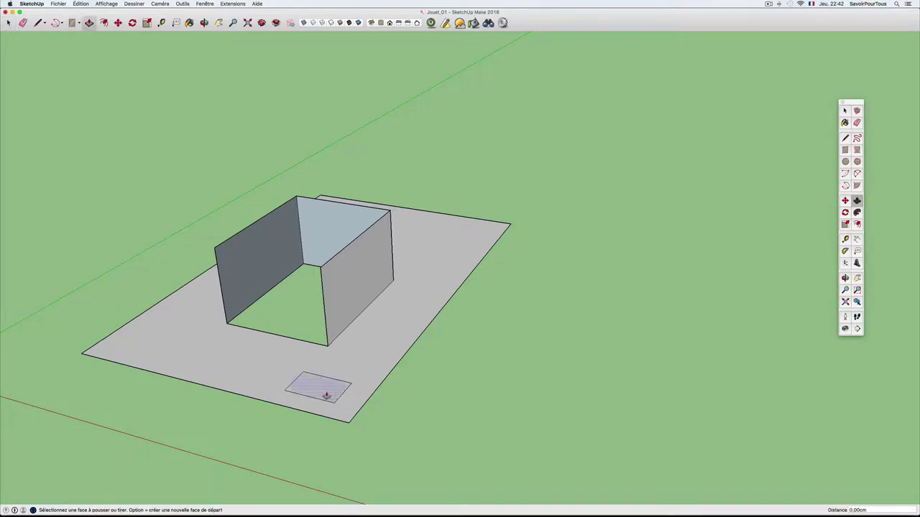
{"action": "left_click_drag", "start_coordinate": [318, 385], "coordinate": [322, 368]}
Pull the base's bottom face down into a 2,12 cm thick slab.
{"action": "mouse_move", "coordinate": [322, 368]}
{"action": "middle_mouse_down"}
{"action": "mouse_move", "coordinate": [308, 281]}
{"action": "mouse_move", "coordinate": [275, 265]}
{"action": "mouse_move", "coordinate": [352, 255]}
{"action": "middle_mouse_up"}
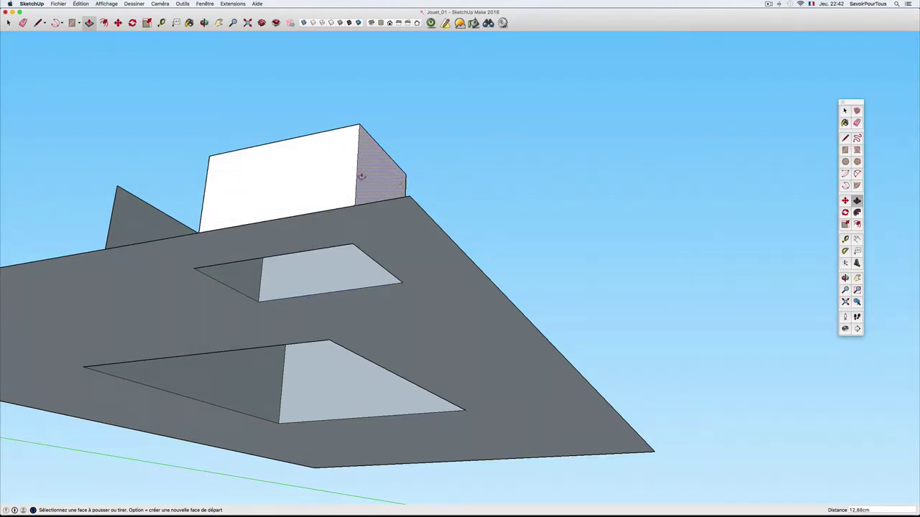
{"action": "mouse_move", "coordinate": [319, 170]}
{"action": "middle_mouse_down"}
{"action": "mouse_move", "coordinate": [321, 230]}
{"action": "mouse_move", "coordinate": [333, 195]}
{"action": "mouse_move", "coordinate": [318, 189]}
{"action": "mouse_move", "coordinate": [318, 170]}
{"action": "mouse_move", "coordinate": [288, 304]}
{"action": "middle_mouse_up"}
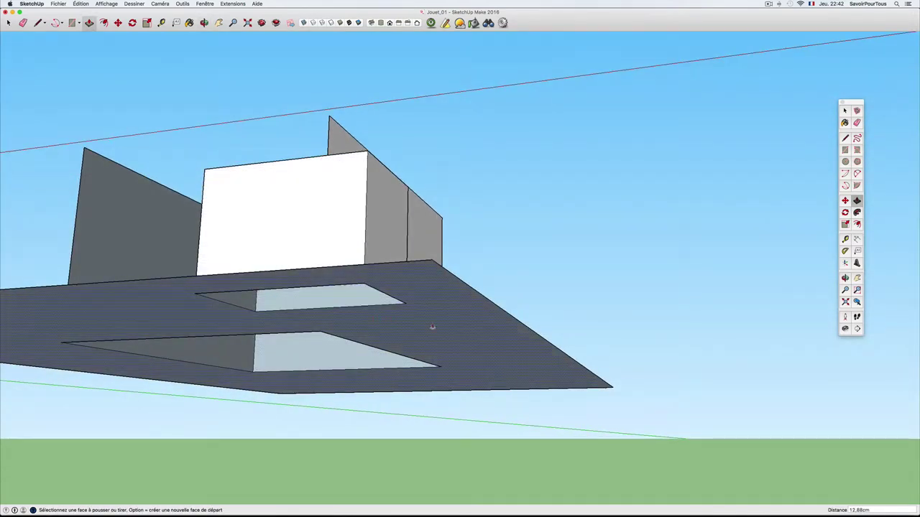
{"action": "left_click", "coordinate": [460, 323]}
{"action": "middle_click_drag", "start_coordinate": [458, 334], "coordinate": [460, 336]}
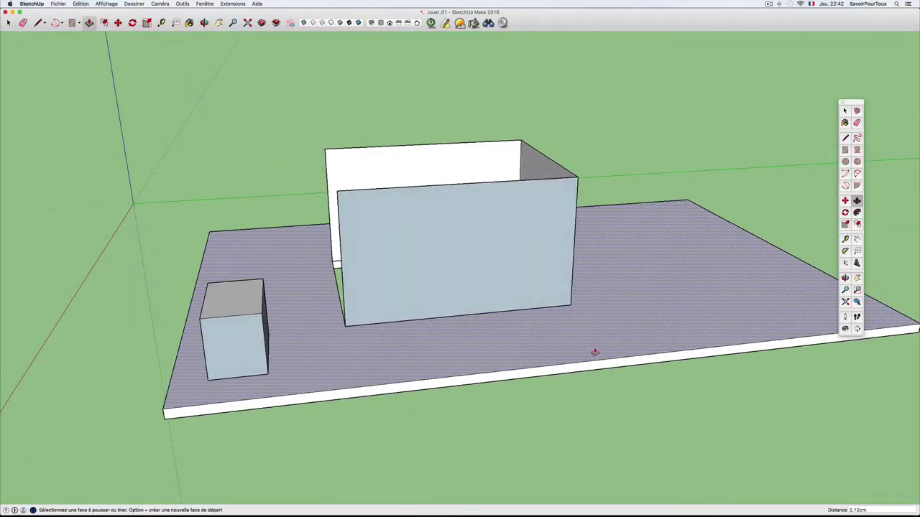
{"action": "middle_click_drag", "start_coordinate": [596, 351], "coordinate": [365, 386]}
Draw a second small rectangle near the slab's front corner and extrude it into a box.
{"action": "key", "text": "r"}
{"action": "left_click", "coordinate": [506, 346]}
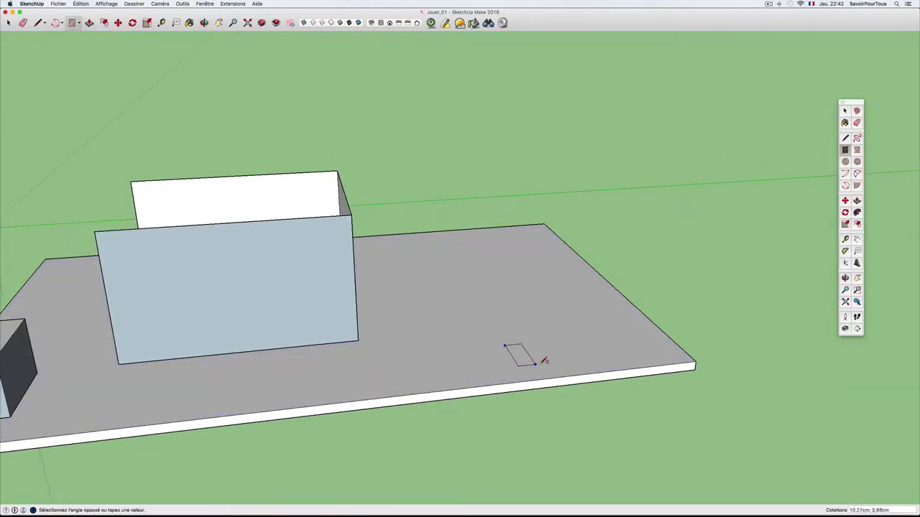
{"action": "left_click", "coordinate": [559, 358]}
{"action": "key", "text": "p"}
{"action": "left_click", "coordinate": [522, 351]}
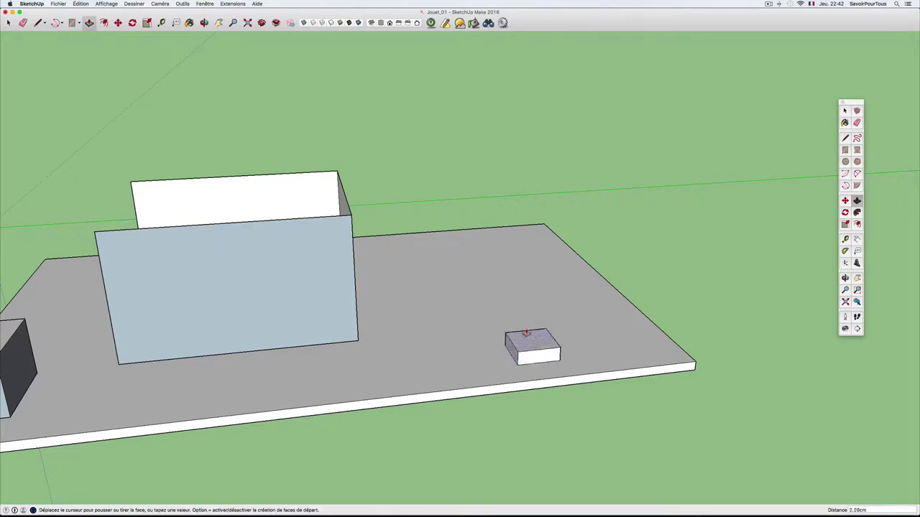
{"action": "scroll", "coordinate": [533, 330], "scroll_direction": "up", "scroll_amount": 3}
{"action": "left_click", "coordinate": [533, 329]}
Erase the small box's top front edge, then redraw its front edge to restore the face.
{"action": "key", "text": "e"}
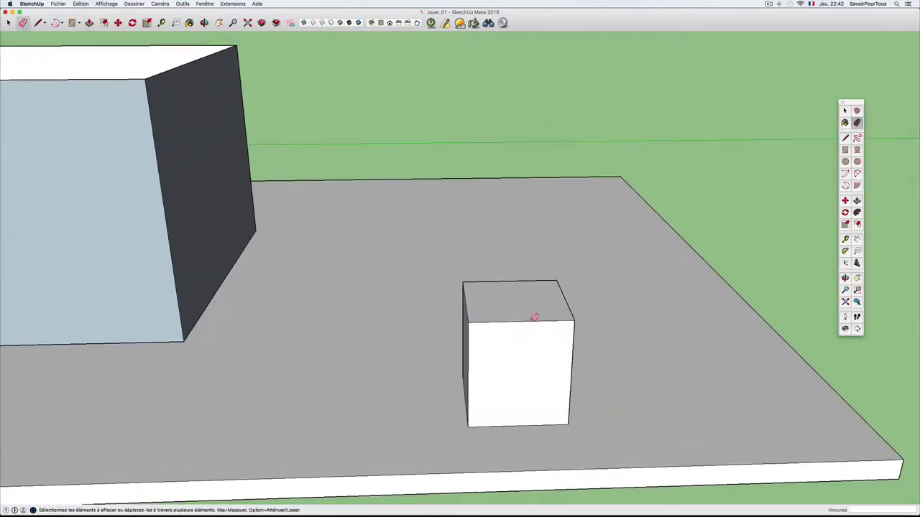
{"action": "left_click", "coordinate": [533, 321]}
{"action": "scroll", "coordinate": [487, 329], "scroll_direction": "up", "scroll_amount": 2}
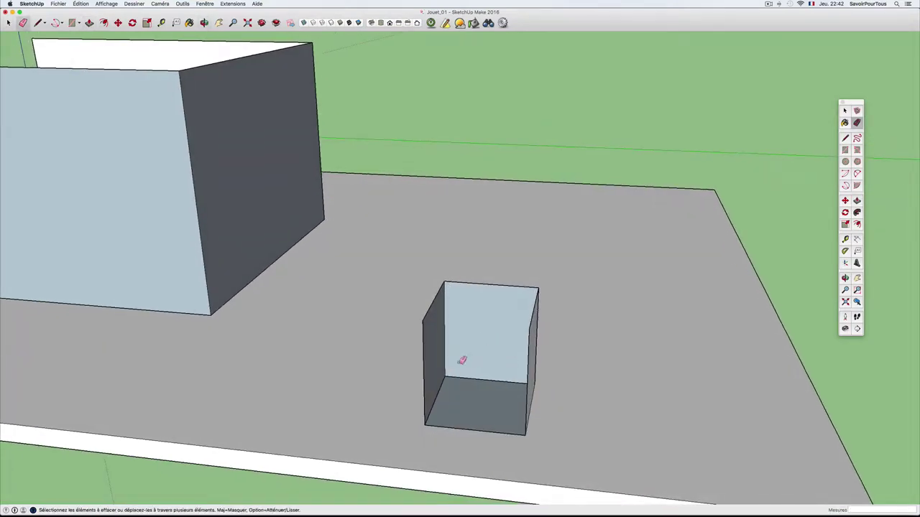
{"action": "middle_click_drag", "start_coordinate": [460, 362], "coordinate": [447, 364]}
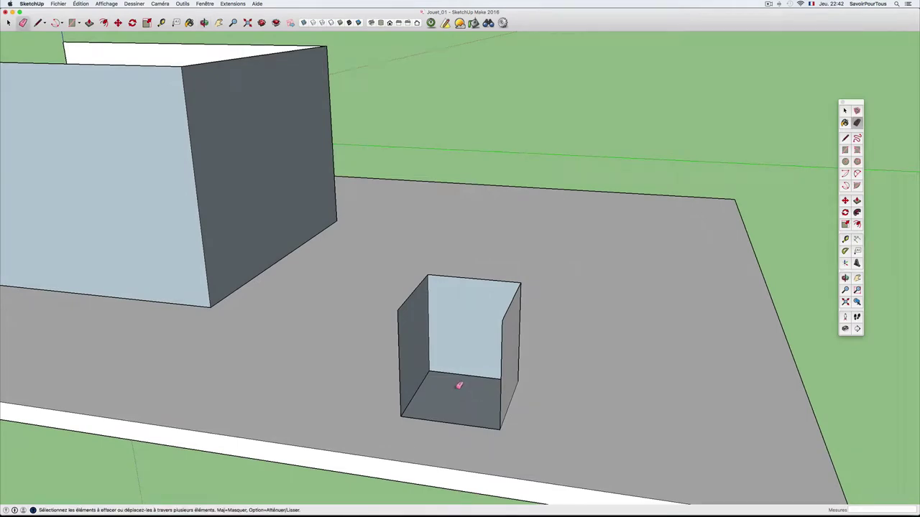
{"action": "key", "text": "l"}
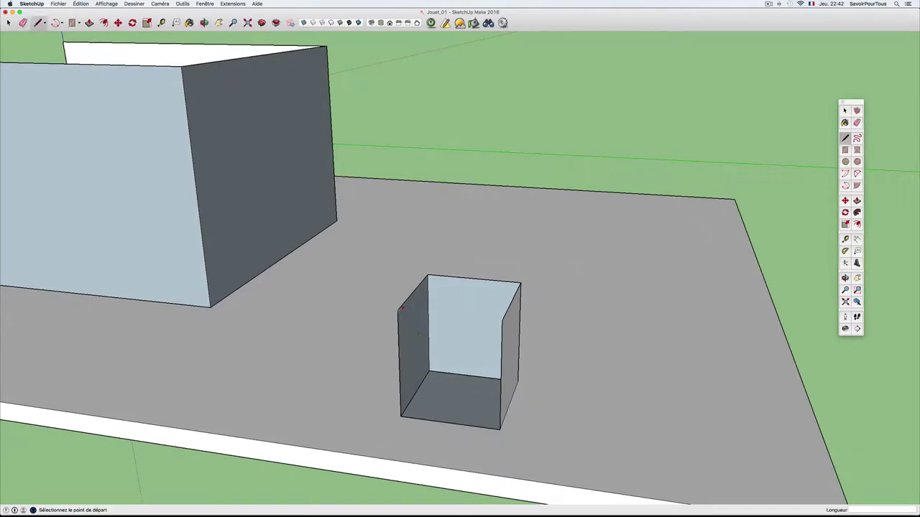
{"action": "left_click", "coordinate": [401, 311]}
{"action": "left_click", "coordinate": [502, 320]}
Zoom out and box-select the entire model.
{"action": "mouse_move", "coordinate": [443, 336]}
{"action": "middle_mouse_down"}
{"action": "mouse_move", "coordinate": [566, 381]}
{"action": "mouse_move", "coordinate": [538, 382]}
{"action": "middle_mouse_up"}
{"action": "scroll", "coordinate": [535, 382], "scroll_direction": "down", "scroll_amount": 2}
{"action": "scroll", "coordinate": [525, 395], "scroll_direction": "down", "scroll_amount": 3}
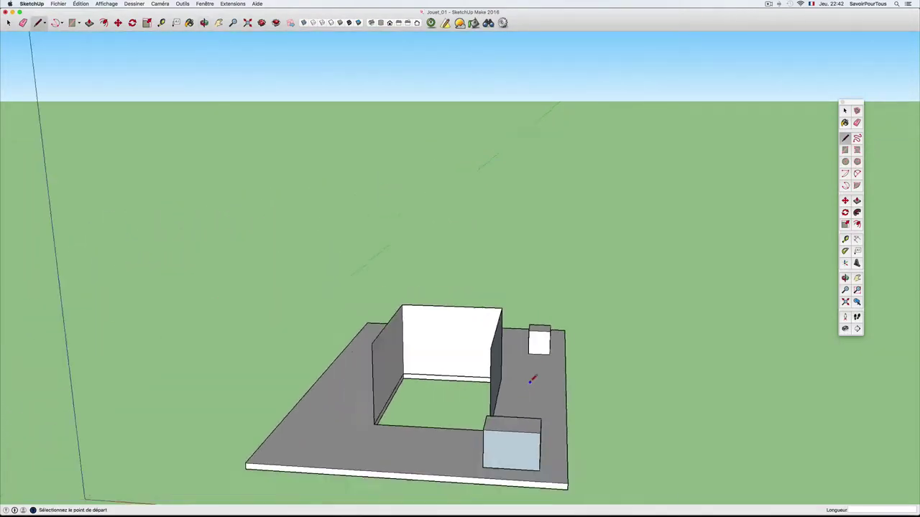
{"action": "scroll", "coordinate": [531, 380], "scroll_direction": "down", "scroll_amount": 2}
{"action": "key", "text": "space"}
{"action": "left_click_drag", "start_coordinate": [289, 297], "coordinate": [667, 478]}
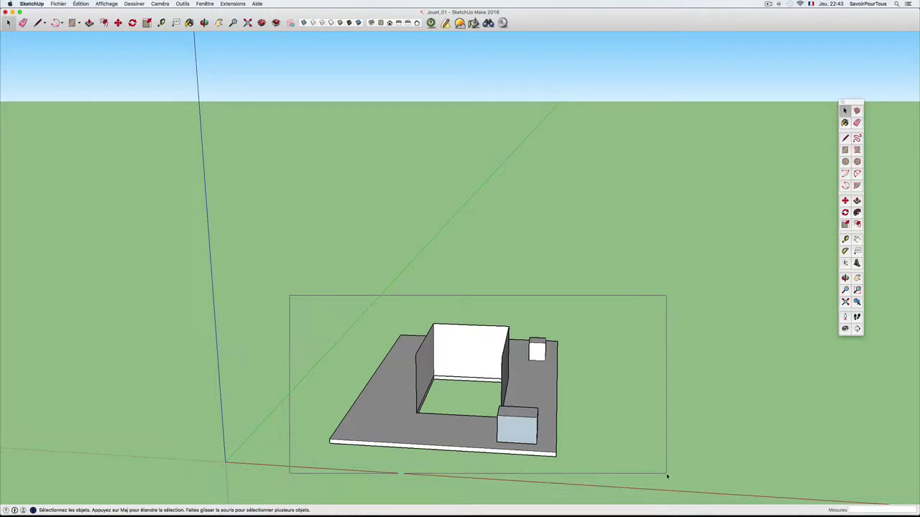
Delete the whole selected model, leaving the ground empty.
{"action": "key", "text": "Delete"}
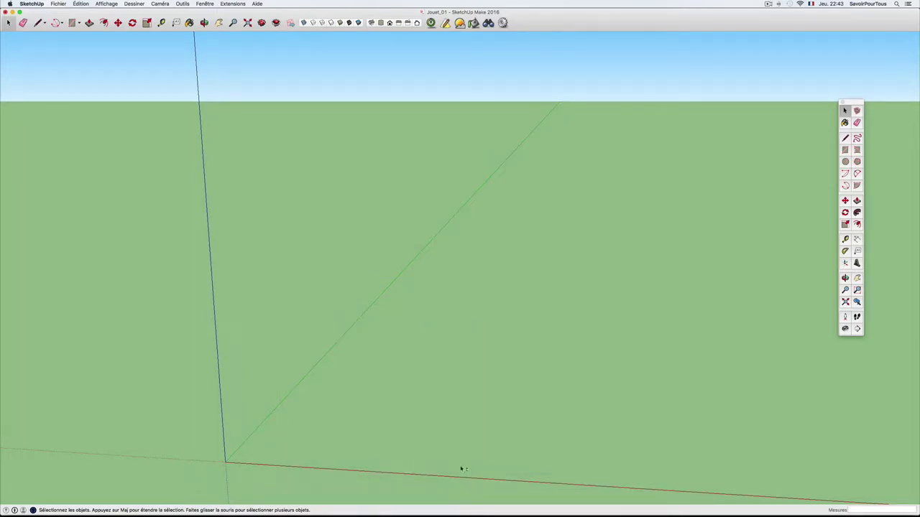
{"action": "middle_click_drag", "start_coordinate": [460, 470], "coordinate": [451, 419]}
{"action": "mouse_move", "coordinate": [390, 433]}
{"action": "middle_mouse_down"}
{"action": "mouse_move", "coordinate": [381, 419]}
{"action": "mouse_move", "coordinate": [296, 384]}
{"action": "middle_mouse_up"}
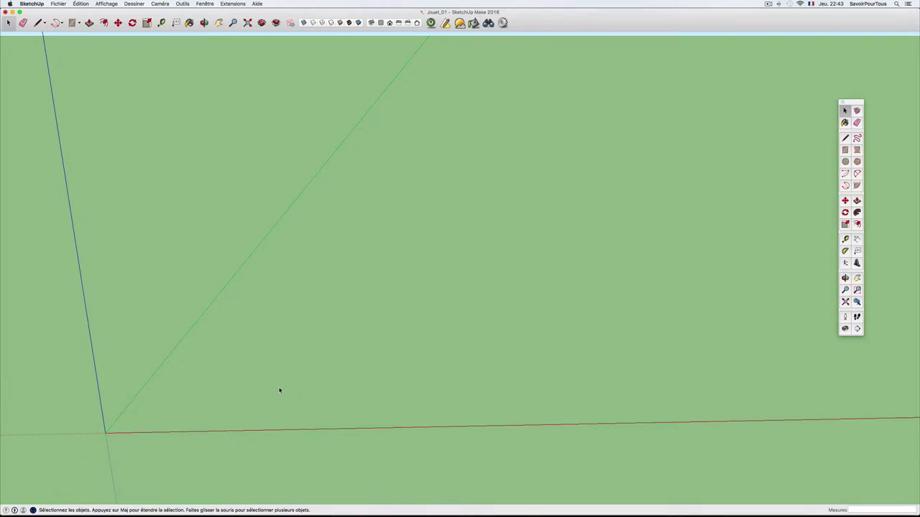
{"action": "key", "text": "r"}
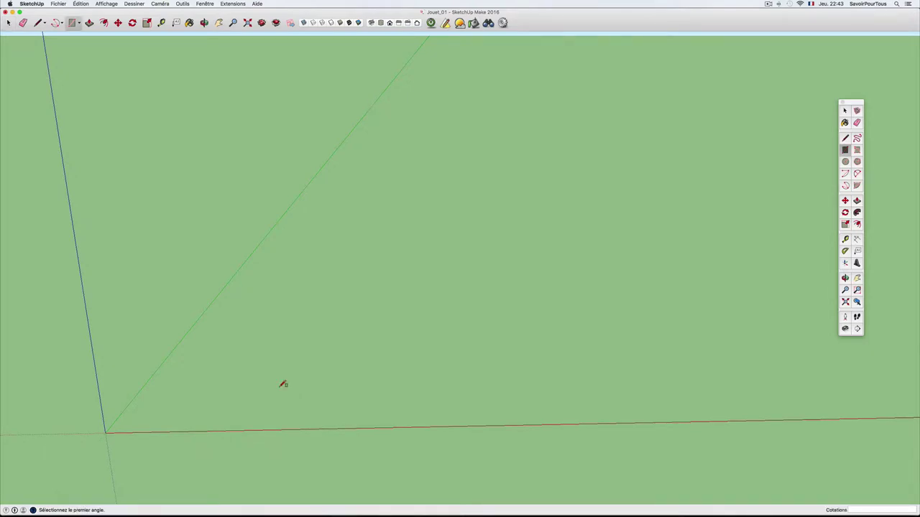
{"action": "key", "text": "space"}
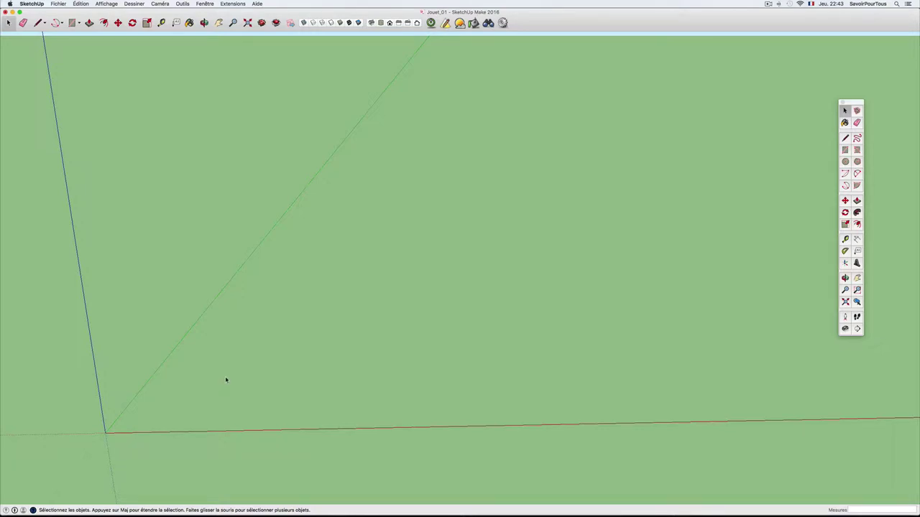
Draw a small rectangle near the origin and push/pull it into a cube.
{"action": "key", "text": "r"}
{"action": "left_click", "coordinate": [207, 379]}
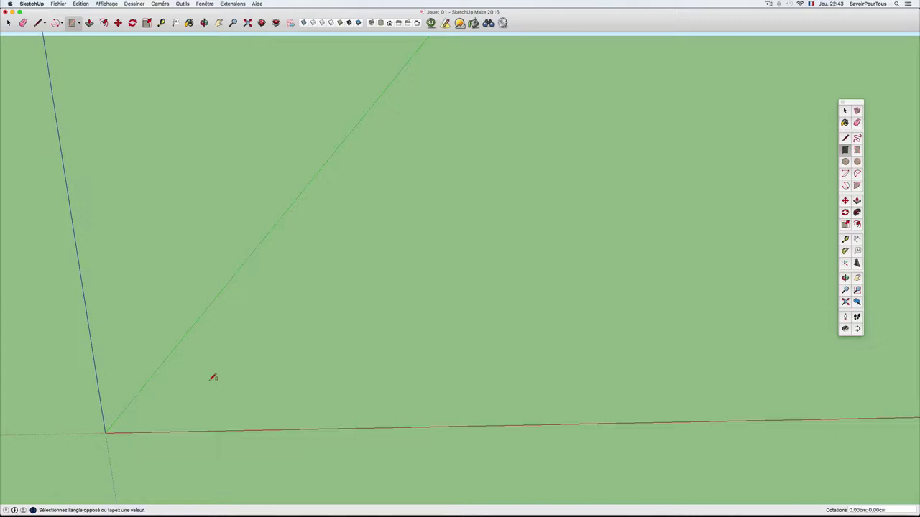
{"action": "left_click", "coordinate": [251, 405]}
{"action": "key", "text": "p"}
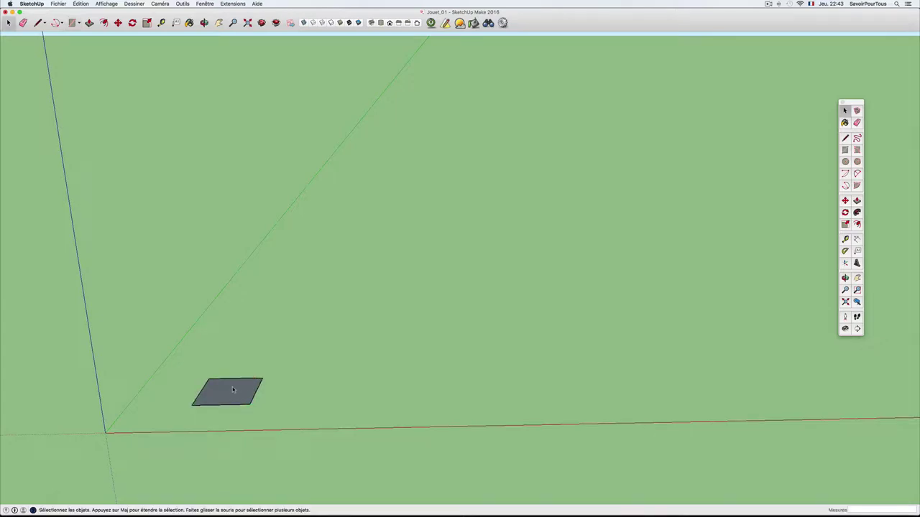
{"action": "left_click", "coordinate": [230, 395]}
{"action": "left_click", "coordinate": [225, 343]}
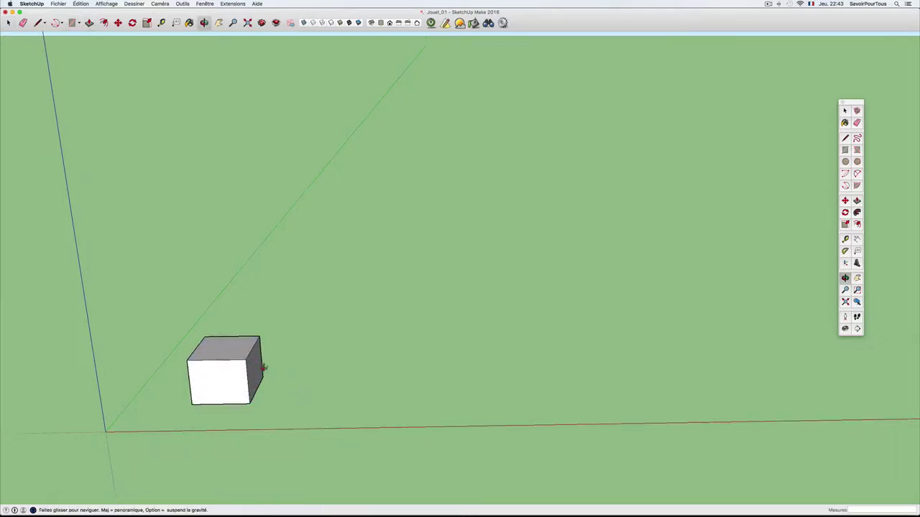
{"action": "middle_click_drag", "start_coordinate": [225, 344], "coordinate": [247, 365]}
{"action": "scroll", "coordinate": [247, 366], "scroll_direction": "up", "scroll_amount": 3}
{"action": "key", "text": "space"}
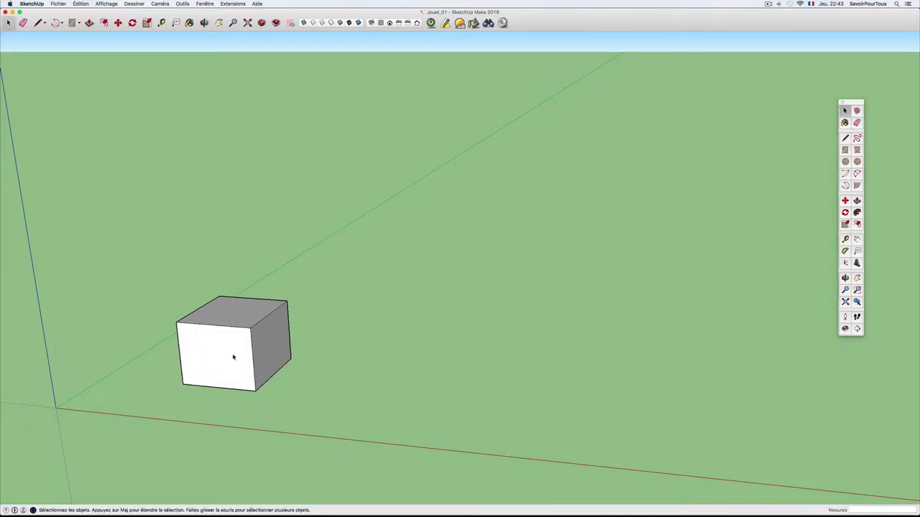
Select all faces and edges of the cube and group them with Cmd+G.
{"action": "left_click", "coordinate": [233, 357]}
{"action": "triple_click", "coordinate": [233, 357]}
{"action": "mouse_move", "coordinate": [269, 359]}
{"action": "middle_mouse_down"}
{"action": "mouse_move", "coordinate": [323, 363]}
{"action": "mouse_move", "coordinate": [255, 378]}
{"action": "mouse_move", "coordinate": [329, 350]}
{"action": "mouse_move", "coordinate": [262, 377]}
{"action": "middle_mouse_up"}
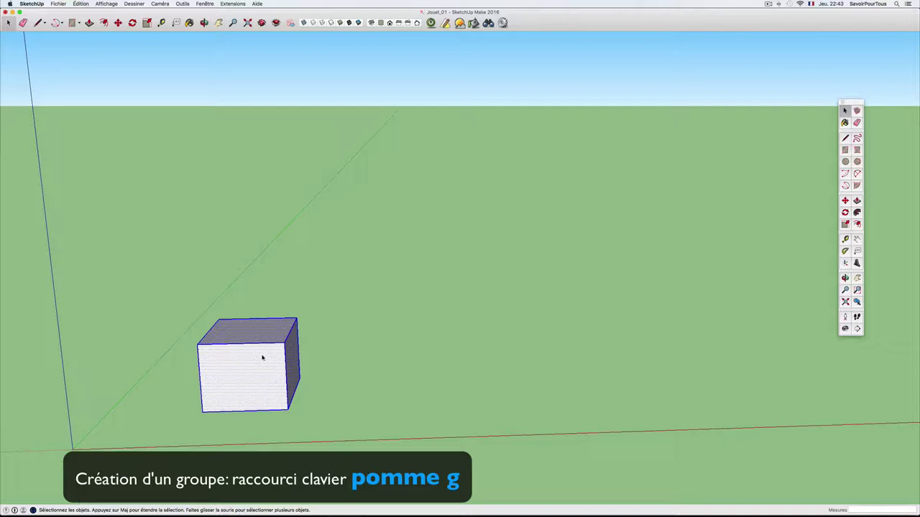
{"action": "key", "text": "super+g"}
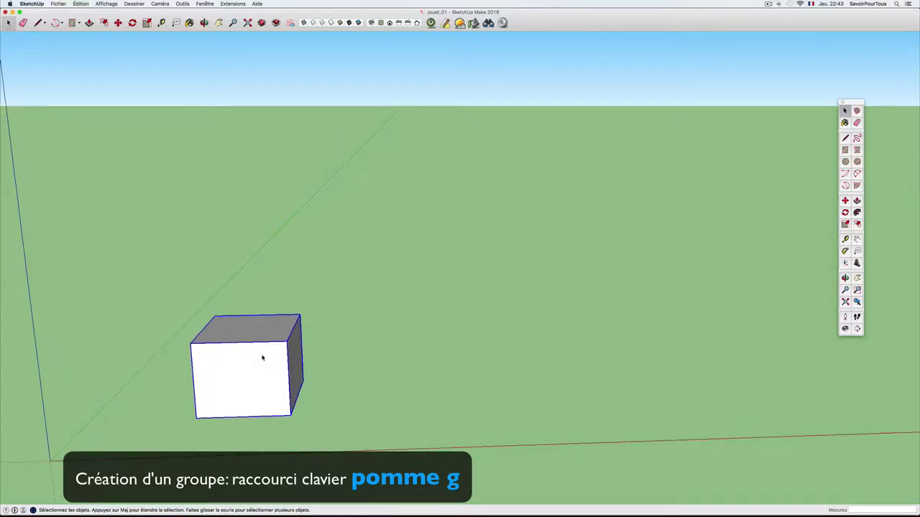
{"action": "scroll", "coordinate": [324, 351], "scroll_direction": "down", "scroll_amount": 1}
{"action": "scroll", "coordinate": [322, 355], "scroll_direction": "up", "scroll_amount": 3}
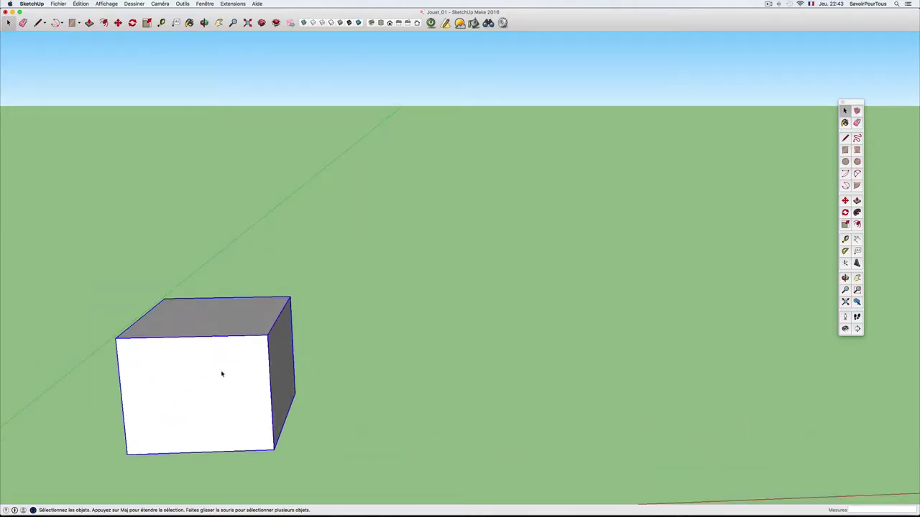
Enter the cube group for editing, then exit with Esc.
{"action": "double_click", "coordinate": [233, 367]}
{"action": "scroll", "coordinate": [237, 366], "scroll_direction": "down", "scroll_amount": 2}
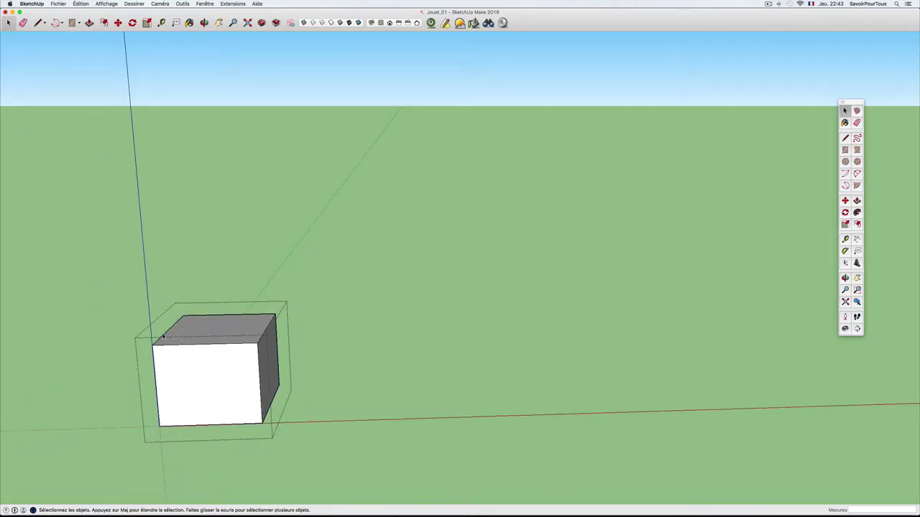
{"action": "scroll", "coordinate": [222, 361], "scroll_direction": "up", "scroll_amount": 2}
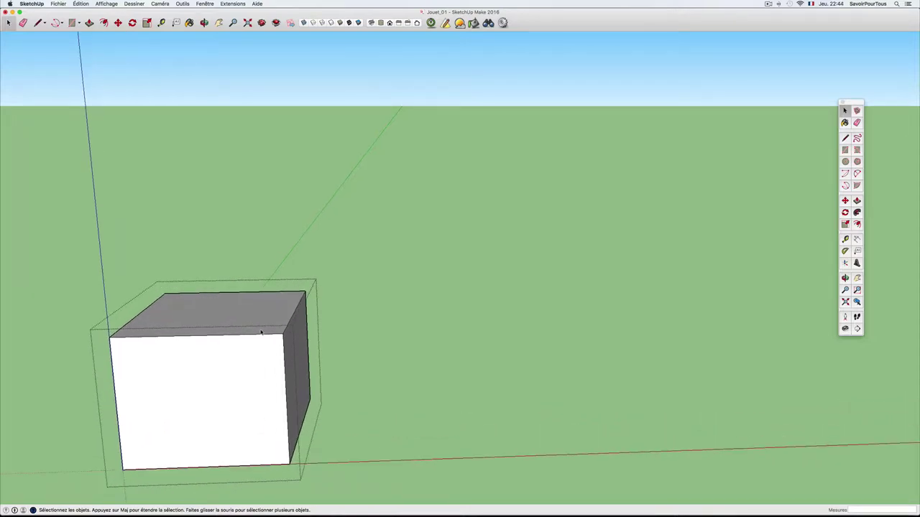
{"action": "scroll", "coordinate": [225, 346], "scroll_direction": "down", "scroll_amount": 2}
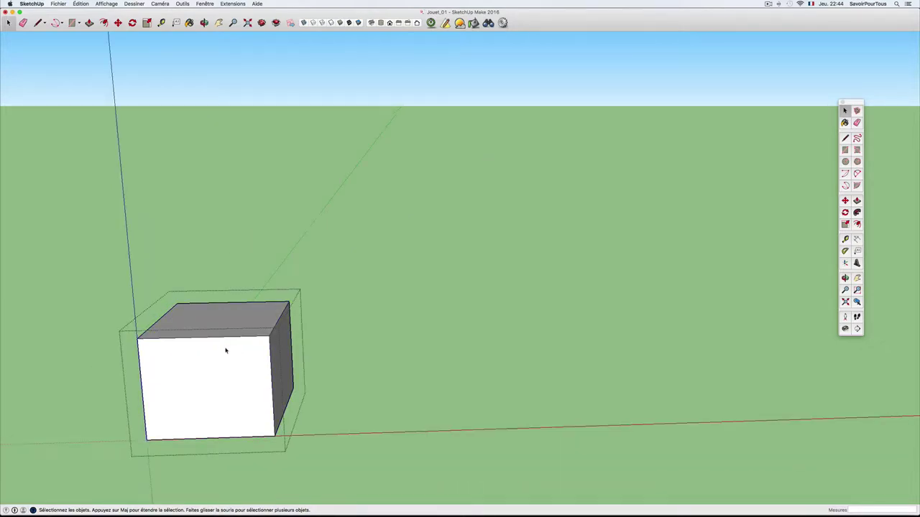
{"action": "key", "text": "Escape"}
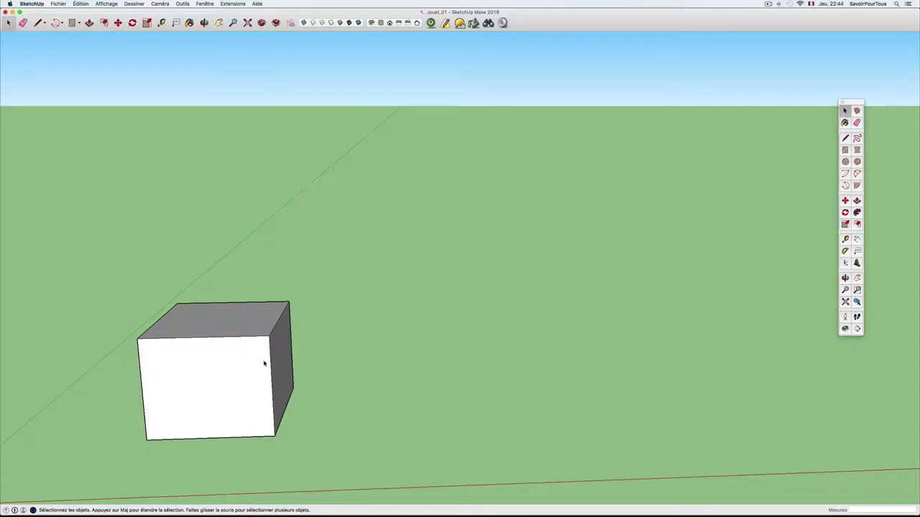
{"action": "key", "text": "p"}
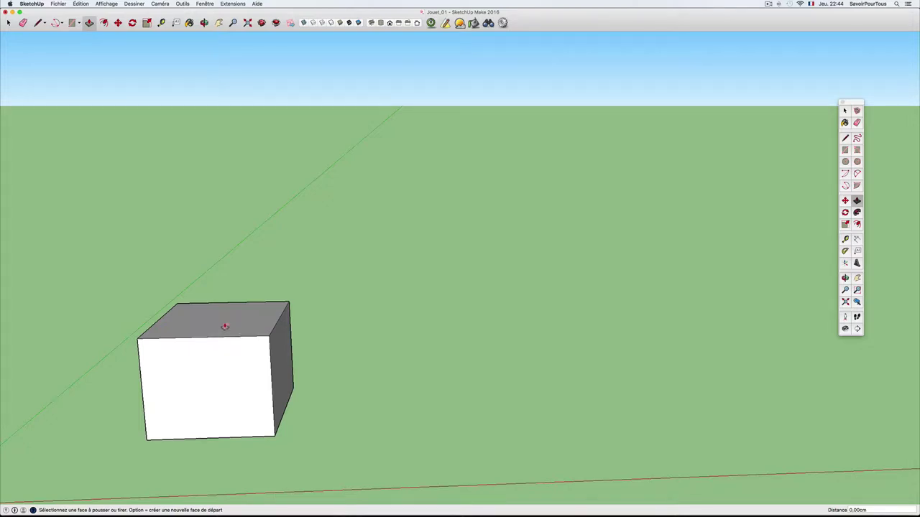
{"action": "key", "text": "space"}
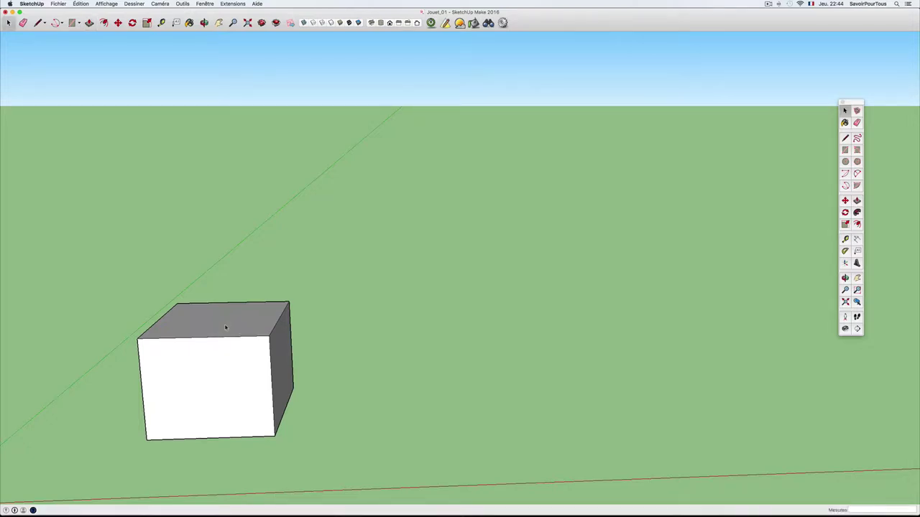
{"action": "double_click", "coordinate": [225, 328]}
{"action": "key", "text": "p"}
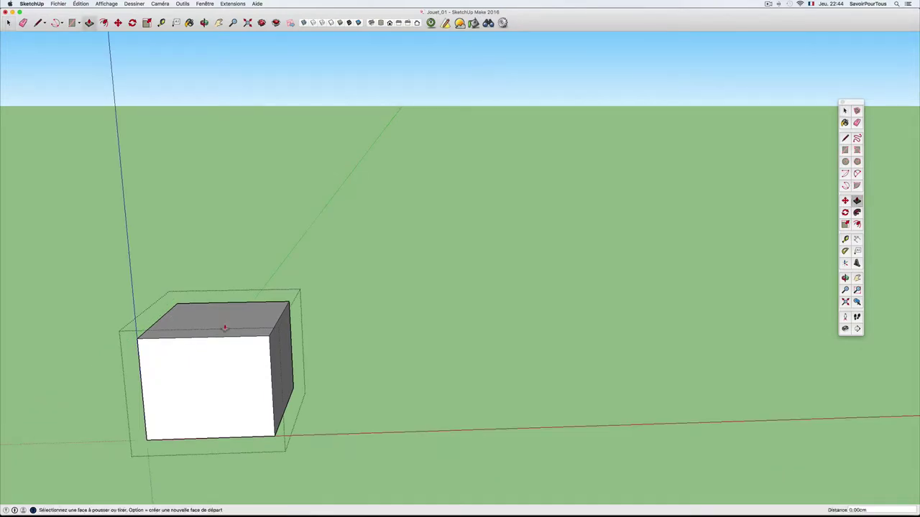
{"action": "left_click_drag", "start_coordinate": [224, 329], "coordinate": [224, 334]}
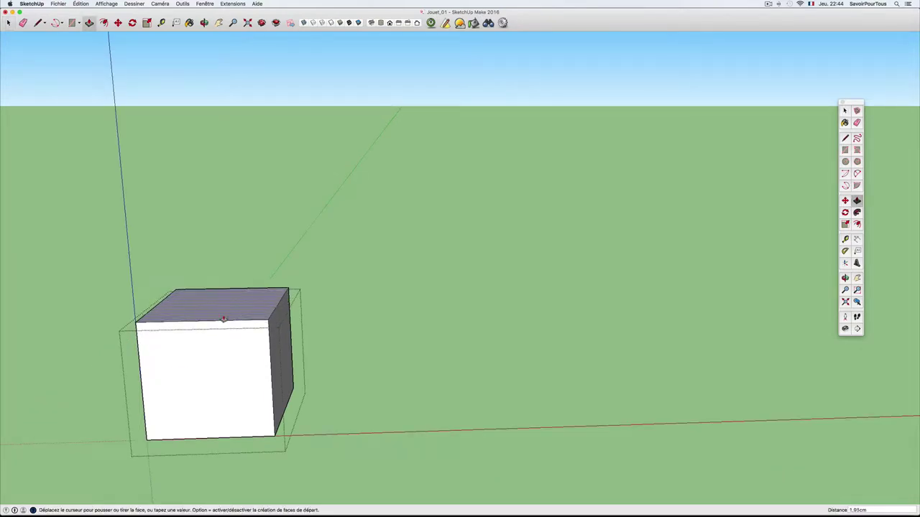
{"action": "key", "text": "space"}
{"action": "left_click", "coordinate": [340, 292]}
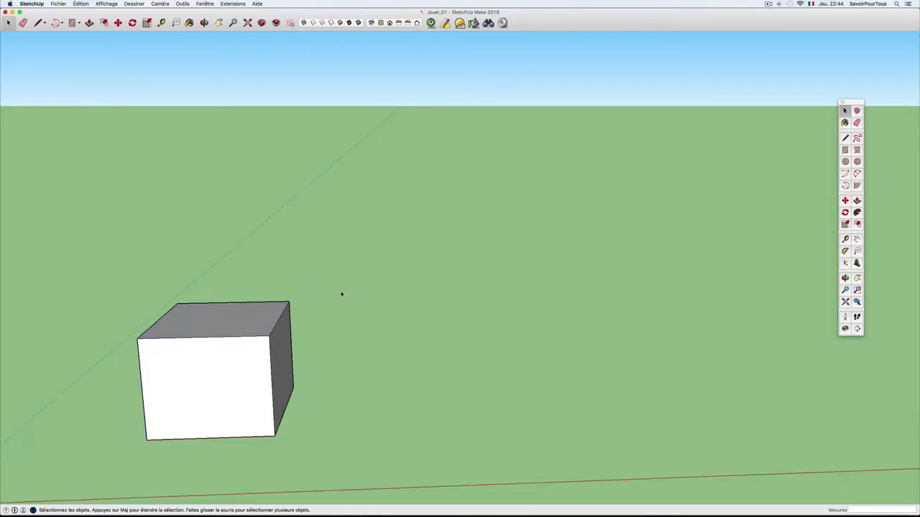
{"action": "middle_click_drag", "start_coordinate": [255, 323], "coordinate": [258, 318]}
{"action": "key", "text": "space"}
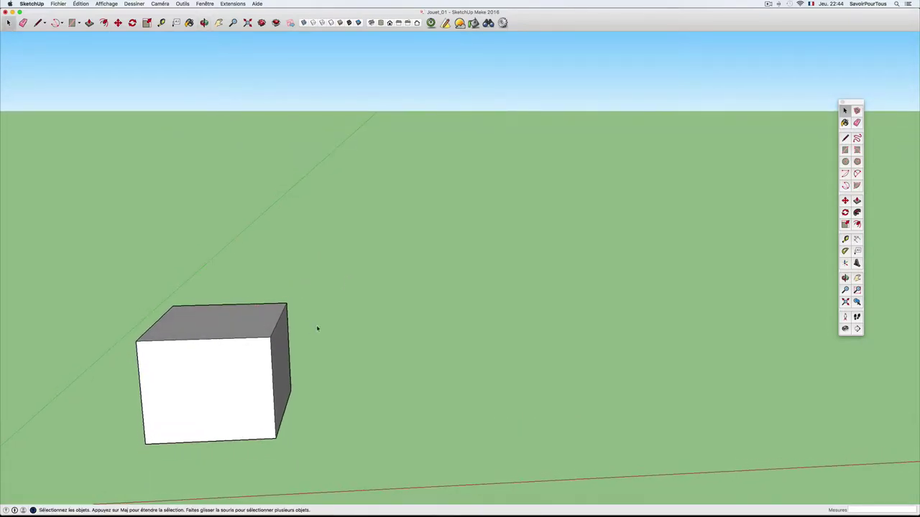
{"action": "mouse_move", "coordinate": [316, 328]}
{"action": "middle_mouse_down"}
{"action": "mouse_move", "coordinate": [267, 302]}
{"action": "mouse_move", "coordinate": [249, 314]}
{"action": "mouse_move", "coordinate": [266, 325]}
{"action": "middle_mouse_up"}
{"action": "left_click", "coordinate": [176, 332]}
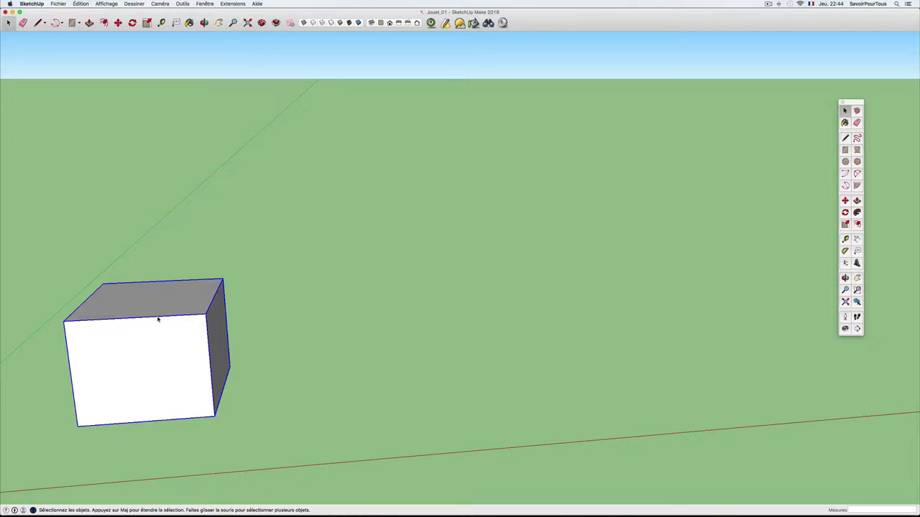
Place two copies of the cube to the right along the red axis.
{"action": "key", "text": "m"}
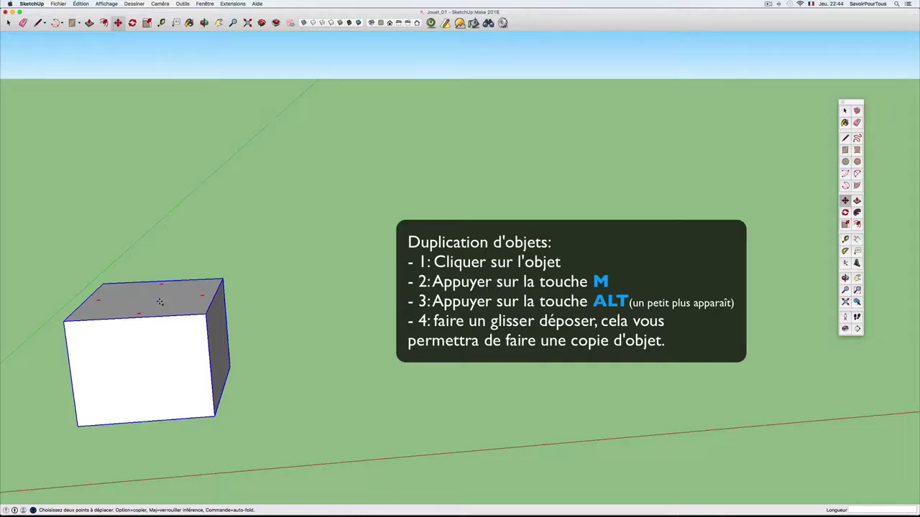
{"action": "left_click_drag", "start_coordinate": [159, 302], "coordinate": [343, 295], "text": "alt"}
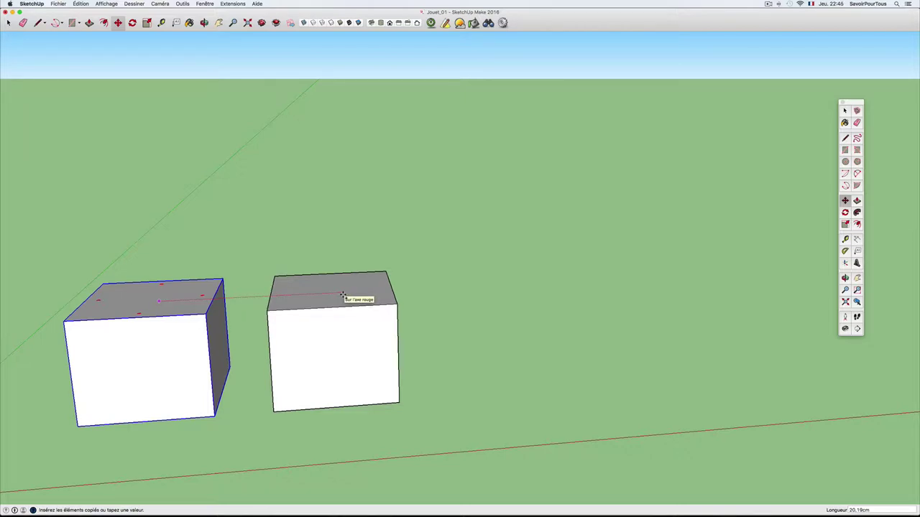
{"action": "left_click_drag", "start_coordinate": [342, 296], "coordinate": [342, 295], "text": "alt"}
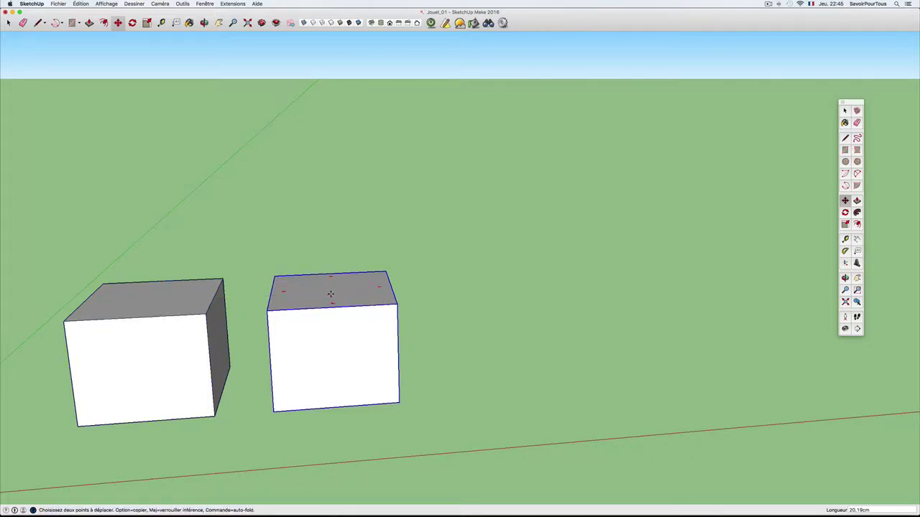
{"action": "mouse_move", "coordinate": [335, 289]}
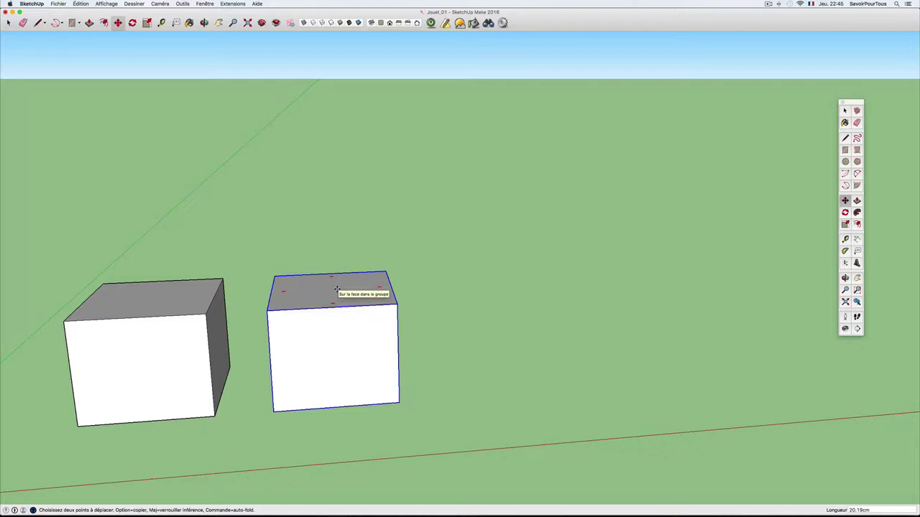
{"action": "left_click", "coordinate": [336, 289], "text": "alt"}
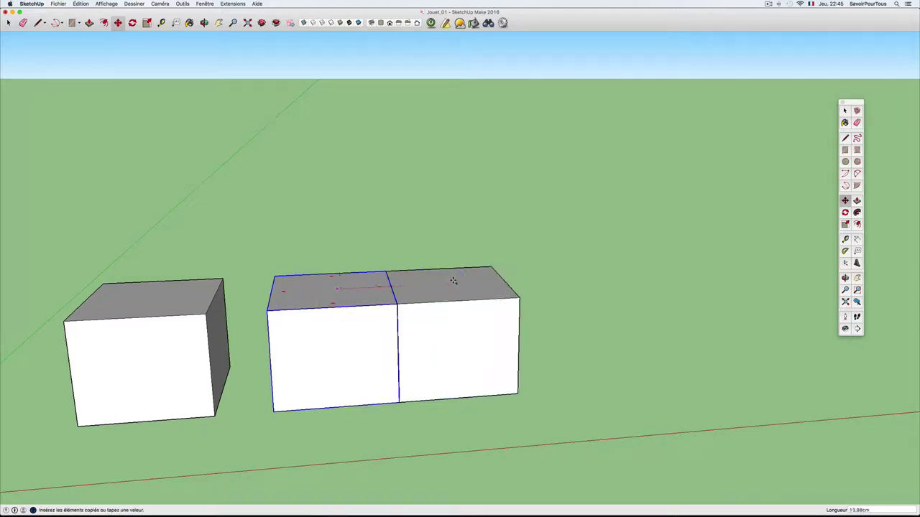
{"action": "left_click", "coordinate": [512, 278]}
{"action": "scroll", "coordinate": [511, 279], "scroll_direction": "down", "scroll_amount": 1}
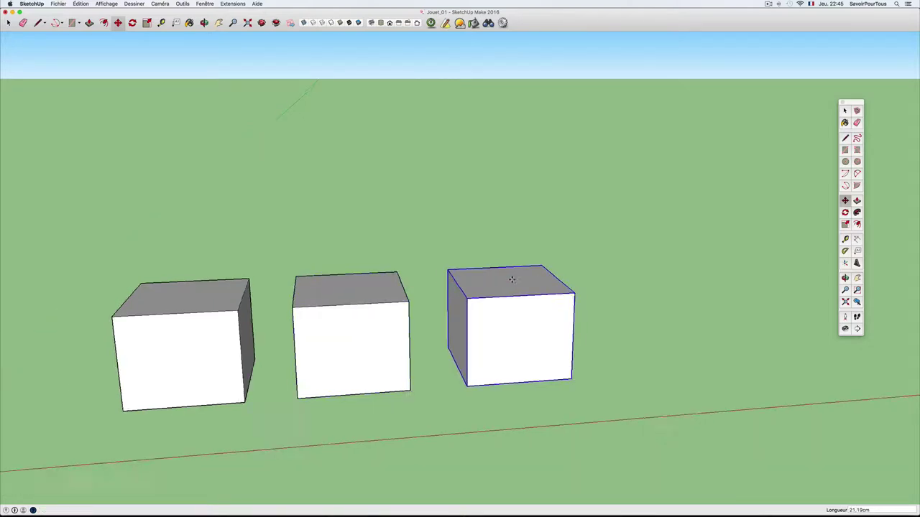
{"action": "mouse_move", "coordinate": [512, 279]}
{"action": "middle_mouse_down"}
{"action": "mouse_move", "coordinate": [522, 286]}
{"action": "mouse_move", "coordinate": [338, 292]}
{"action": "mouse_move", "coordinate": [479, 296]}
{"action": "middle_mouse_up"}
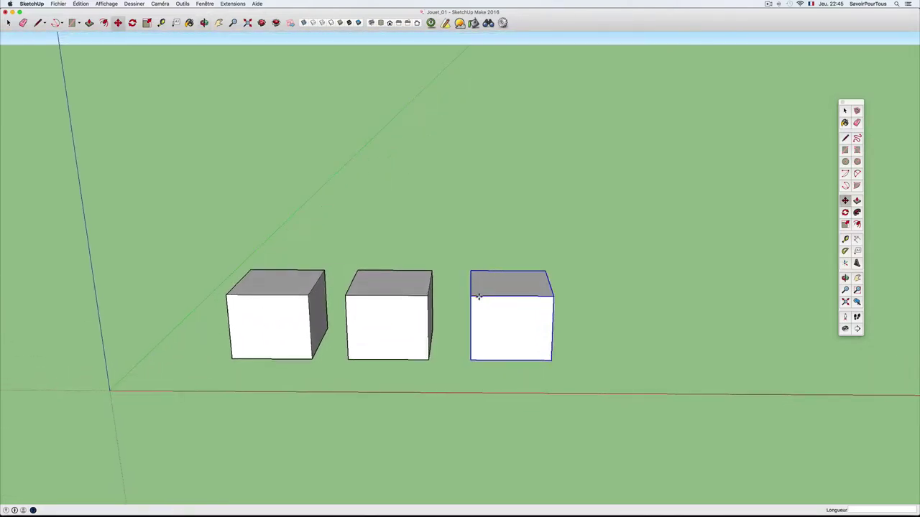
Crossing-select the middle and right boxes and delete them.
{"action": "key", "text": "space"}
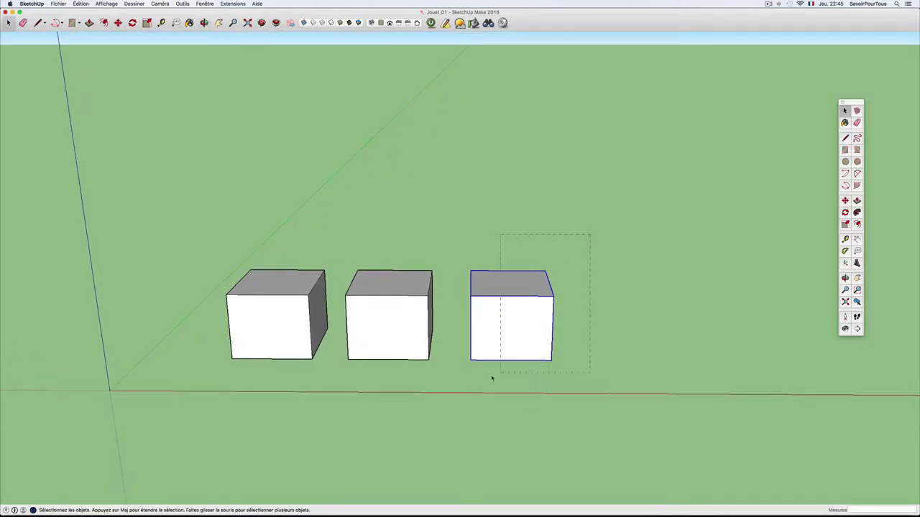
{"action": "mouse_move", "coordinate": [491, 378]}
{"action": "left_mouse_down"}
{"action": "mouse_move", "coordinate": [232, 386]}
{"action": "mouse_move", "coordinate": [338, 378]}
{"action": "left_mouse_up"}
{"action": "key", "text": "Delete"}
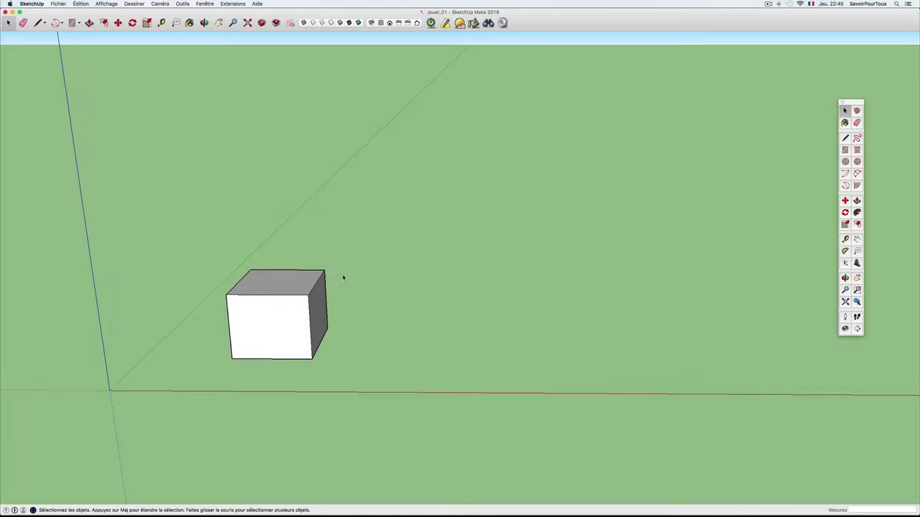
Copy the cube with Move and place the copy to the right of the original.
{"action": "double_click", "coordinate": [294, 326]}
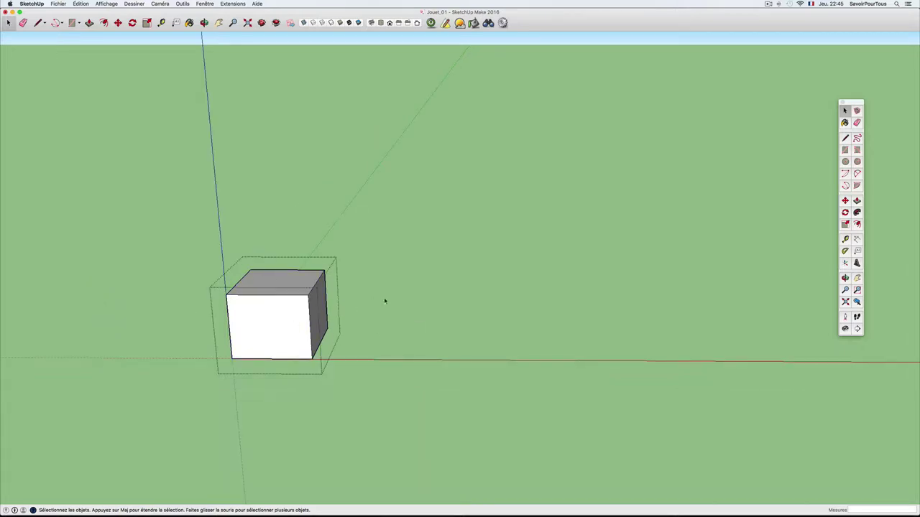
{"action": "left_click", "coordinate": [384, 301]}
{"action": "left_click", "coordinate": [277, 310]}
{"action": "key", "text": "m"}
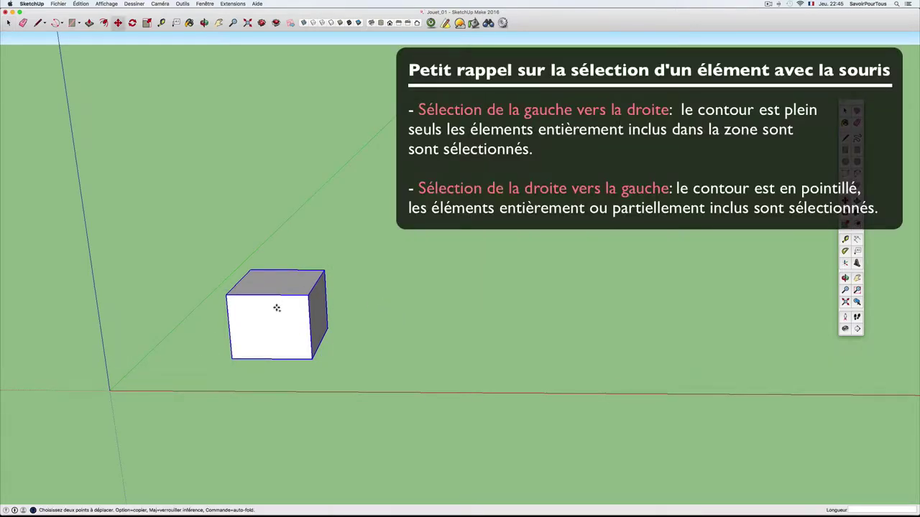
{"action": "left_click", "coordinate": [271, 307], "text": "alt"}
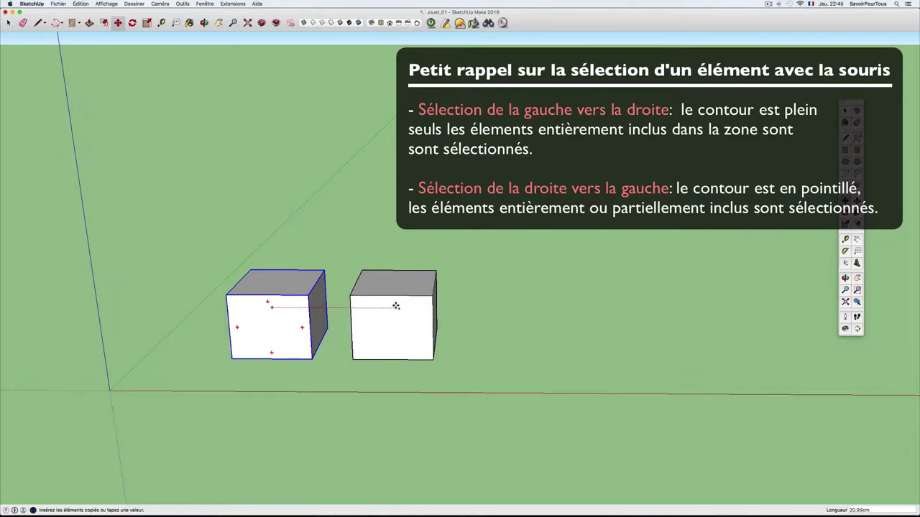
{"action": "left_click", "coordinate": [396, 306]}
{"action": "key", "text": "space"}
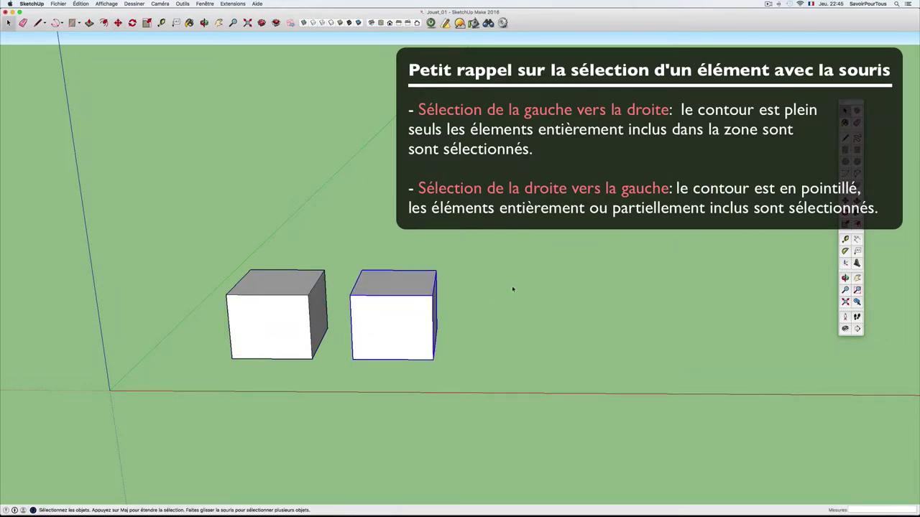
Demonstrate a right-to-left crossing selection catching both cubes, then clear it.
{"action": "left_click_drag", "start_coordinate": [509, 248], "coordinate": [343, 385]}
{"action": "mouse_move", "coordinate": [471, 239]}
{"action": "left_mouse_down"}
{"action": "mouse_move", "coordinate": [453, 332]}
{"action": "mouse_move", "coordinate": [290, 393]}
{"action": "left_mouse_up"}
{"action": "left_click_drag", "start_coordinate": [489, 237], "coordinate": [472, 410]}
{"action": "left_click_drag", "start_coordinate": [341, 399], "coordinate": [291, 402]}
{"action": "left_click_drag", "start_coordinate": [291, 402], "coordinate": [291, 403]}
{"action": "left_click", "coordinate": [492, 309]}
Compare a window selection of the left cube with a crossing selection over both.
{"action": "left_click_drag", "start_coordinate": [140, 237], "coordinate": [319, 374]}
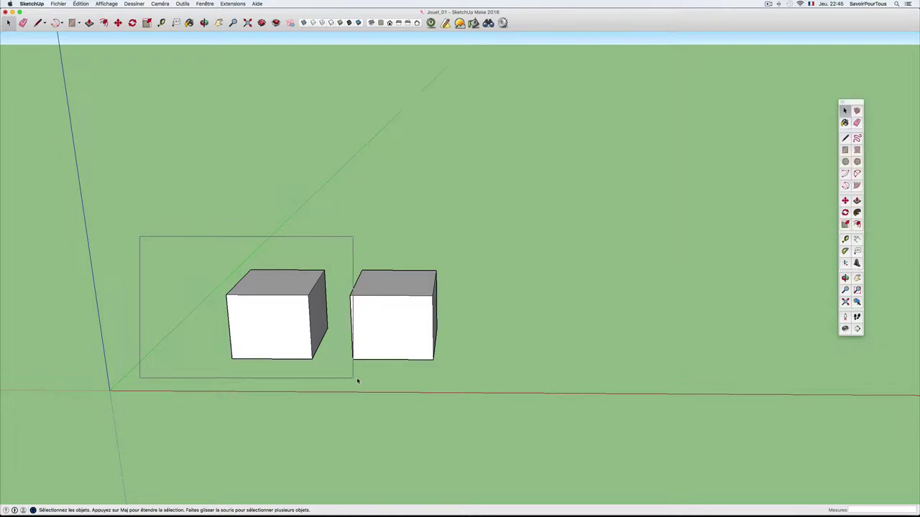
{"action": "left_click_drag", "start_coordinate": [338, 378], "coordinate": [363, 379]}
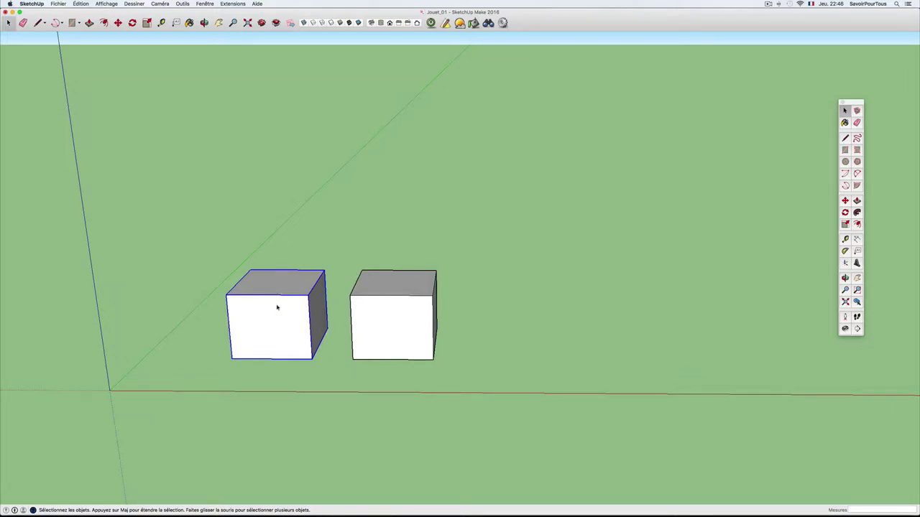
{"action": "left_click", "coordinate": [347, 251]}
{"action": "left_click_drag", "start_coordinate": [484, 238], "coordinate": [311, 382]}
{"action": "left_click", "coordinate": [529, 306]}
Window-select the left cube, then window-select both cubes, and clear the selection.
{"action": "left_click_drag", "start_coordinate": [145, 240], "coordinate": [380, 392]}
{"action": "left_click", "coordinate": [288, 248]}
{"action": "mouse_move", "coordinate": [184, 236]}
{"action": "left_mouse_down"}
{"action": "mouse_move", "coordinate": [472, 372]}
{"action": "mouse_move", "coordinate": [487, 371]}
{"action": "mouse_move", "coordinate": [482, 359]}
{"action": "left_mouse_up"}
{"action": "left_click", "coordinate": [460, 310]}
{"action": "mouse_move", "coordinate": [507, 310]}
{"action": "middle_mouse_down"}
{"action": "mouse_move", "coordinate": [418, 324]}
{"action": "mouse_move", "coordinate": [507, 326]}
{"action": "middle_mouse_up"}
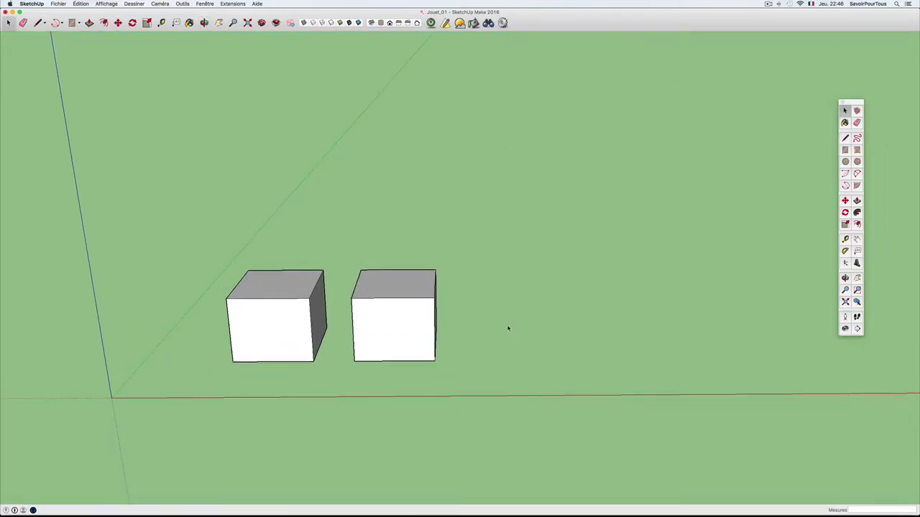
Delete the copied cube on the right, leaving a single cube.
{"action": "left_click", "coordinate": [409, 318]}
{"action": "key", "text": "Delete"}
{"action": "scroll", "coordinate": [408, 319], "scroll_direction": "down", "scroll_amount": 2}
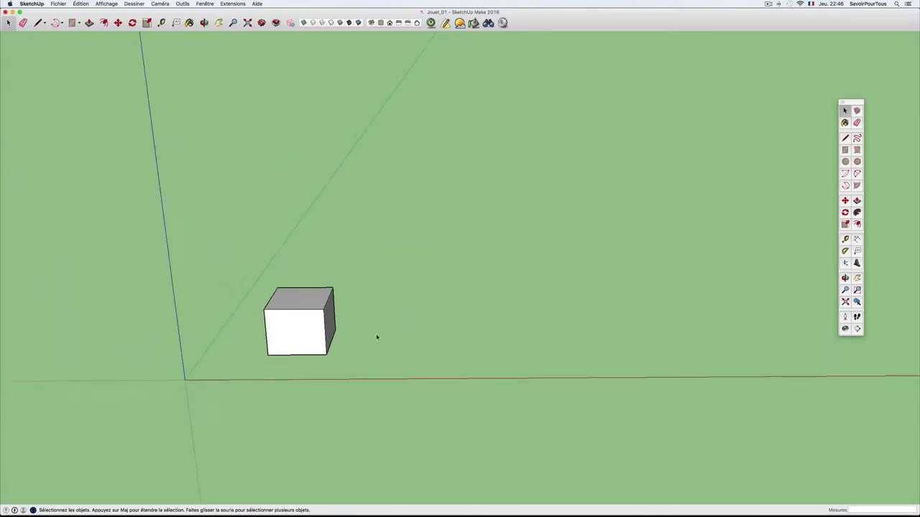
Reframe the view and select the remaining cube with the Move tool ready.
{"action": "left_click", "coordinate": [304, 316]}
{"action": "key", "text": "m"}
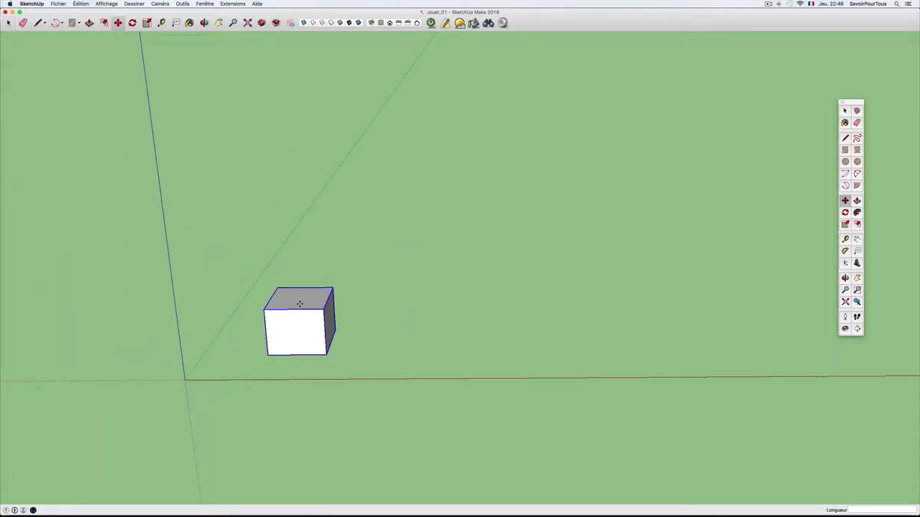
{"action": "left_click", "coordinate": [300, 304]}
{"action": "scroll", "coordinate": [300, 304], "scroll_direction": "down", "scroll_amount": 2}
{"action": "middle_click_drag", "start_coordinate": [307, 311], "coordinate": [273, 320], "text": "shift"}
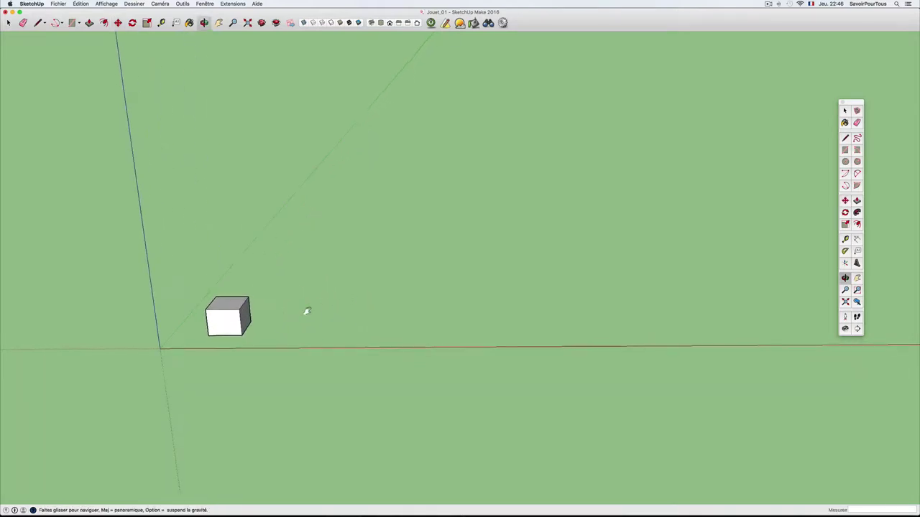
{"action": "key", "text": "space"}
{"action": "left_click", "coordinate": [235, 314]}
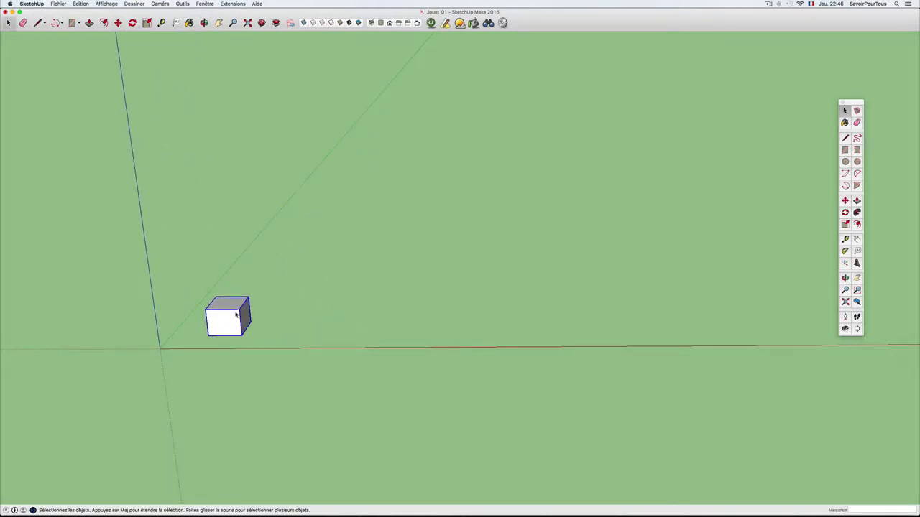
{"action": "key", "text": "m"}
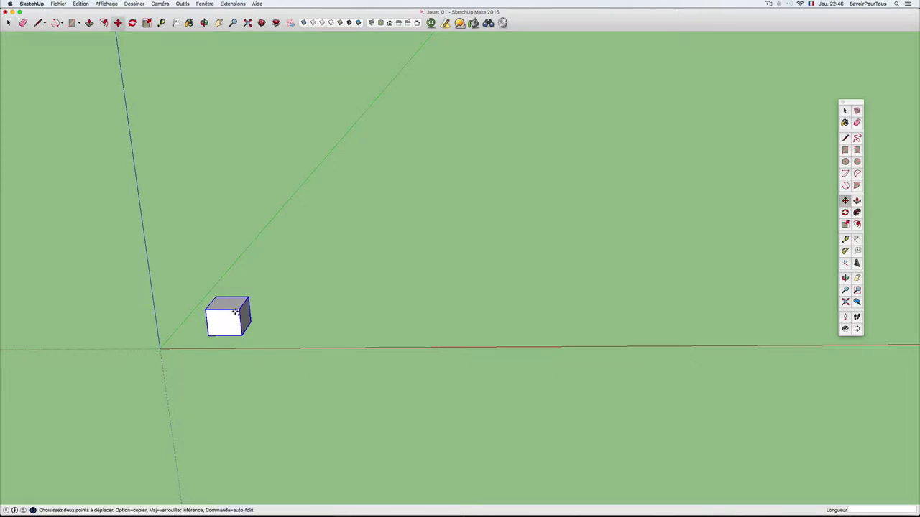
Copy the cube just to its right and enter X4 for a row of five cubes.
{"action": "left_click", "coordinate": [236, 313]}
{"action": "key", "text": "alt"}
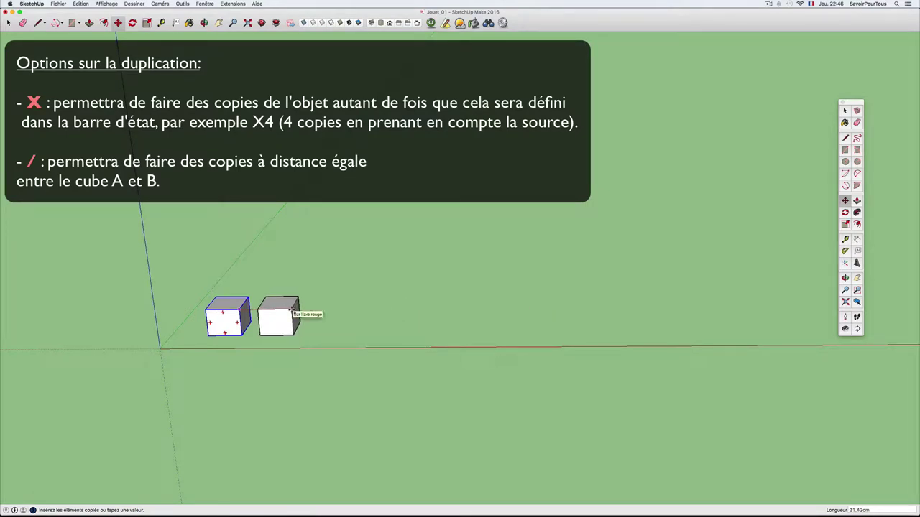
{"action": "left_click", "coordinate": [292, 310]}
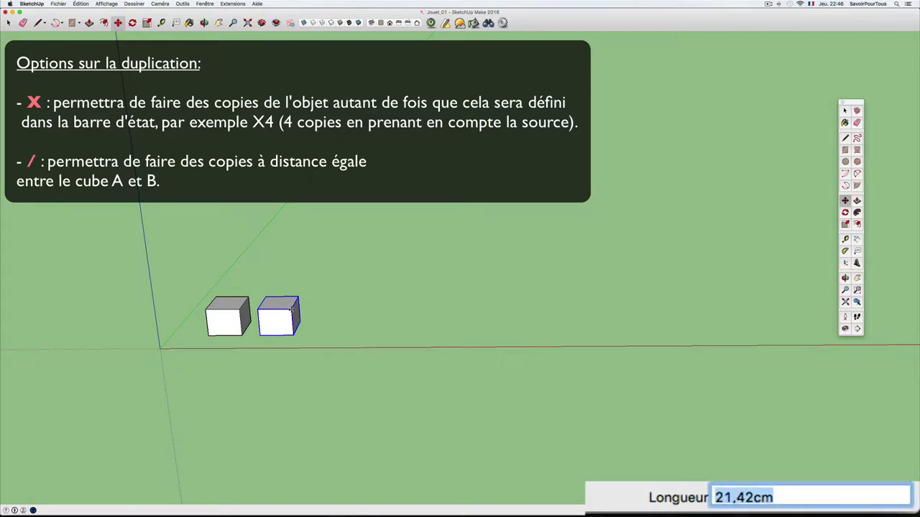
{"action": "type", "text": "X"}
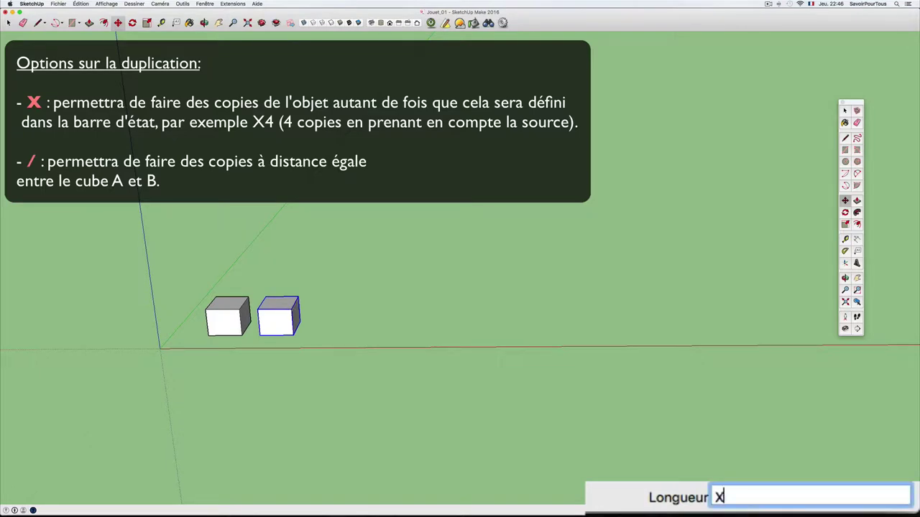
{"action": "type", "text": "4"}
{"action": "key", "text": "Return"}
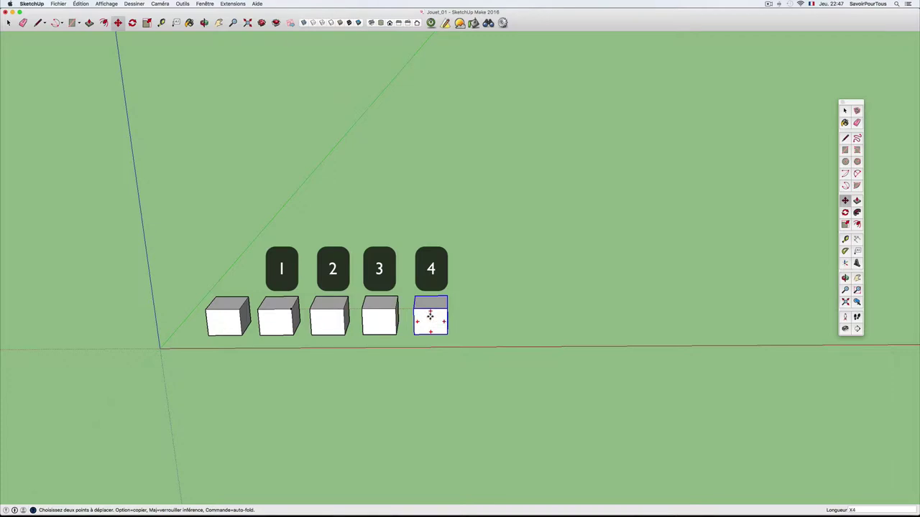
Undo the X4 array so only the original cube remains, then select it.
{"action": "scroll", "coordinate": [328, 309], "scroll_direction": "up", "scroll_amount": 5}
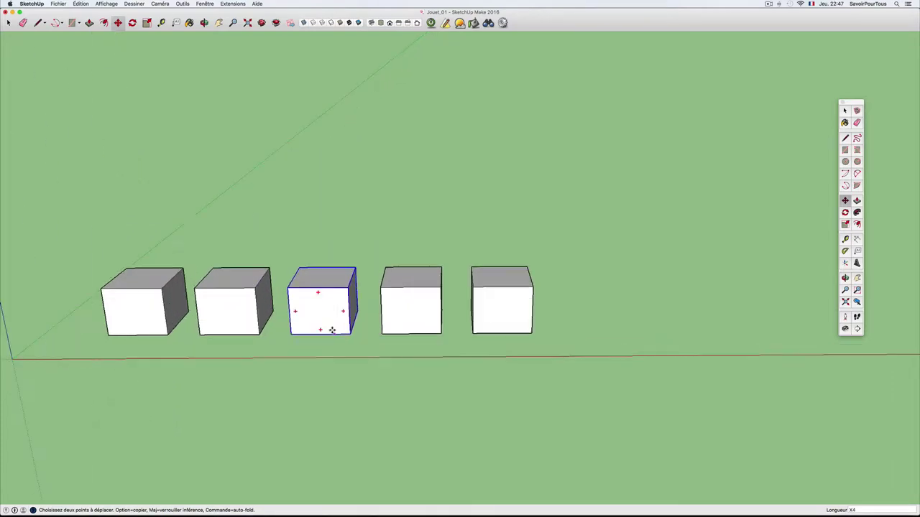
{"action": "mouse_move", "coordinate": [322, 324]}
{"action": "middle_mouse_down"}
{"action": "mouse_move", "coordinate": [444, 291]}
{"action": "mouse_move", "coordinate": [360, 281]}
{"action": "mouse_move", "coordinate": [361, 228]}
{"action": "mouse_move", "coordinate": [351, 336]}
{"action": "middle_mouse_up"}
{"action": "left_click_drag", "start_coordinate": [351, 335], "coordinate": [351, 364]}
{"action": "key", "text": "m"}
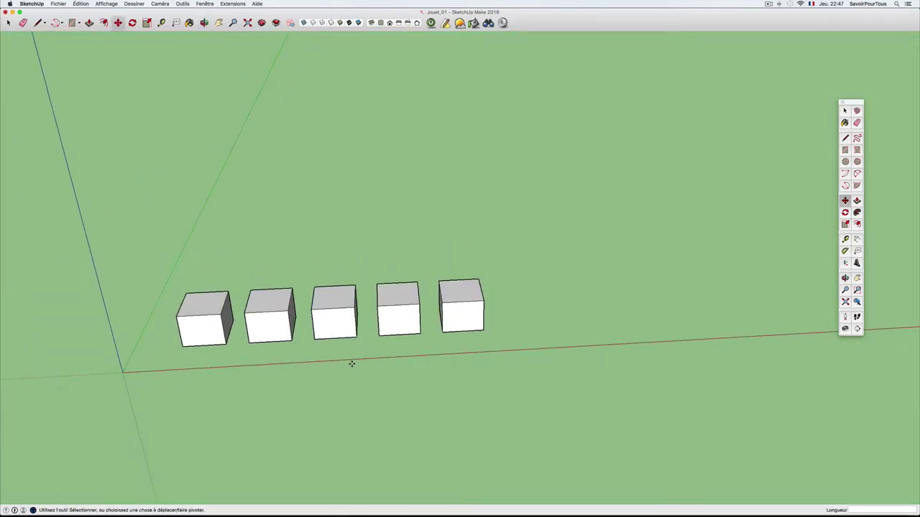
{"action": "key", "text": "ctrl+z"}
{"action": "scroll", "coordinate": [316, 335], "scroll_direction": "down", "scroll_amount": 1}
{"action": "scroll", "coordinate": [317, 337], "scroll_direction": "down", "scroll_amount": 2}
{"action": "key", "text": "space"}
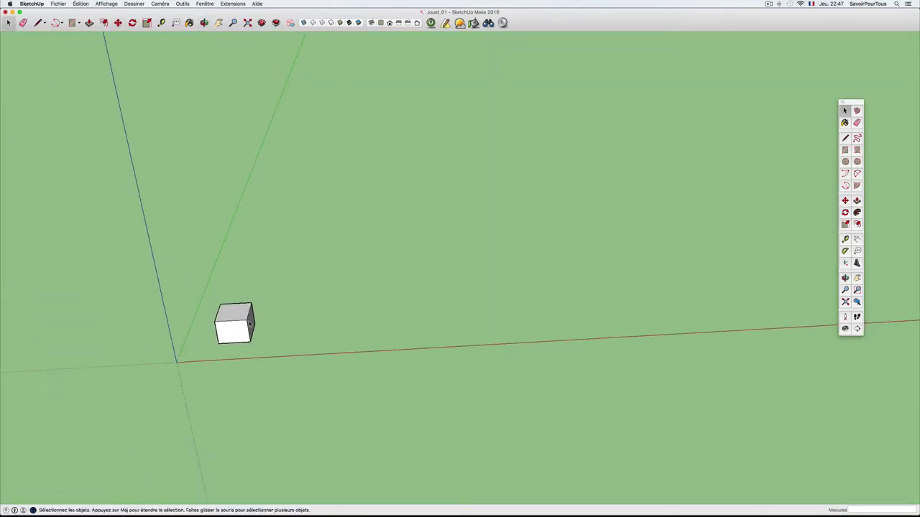
{"action": "left_click", "coordinate": [242, 324]}
Copy the cube far along the red axis and enter /4 to fill the gap evenly.
{"action": "key", "text": "m"}
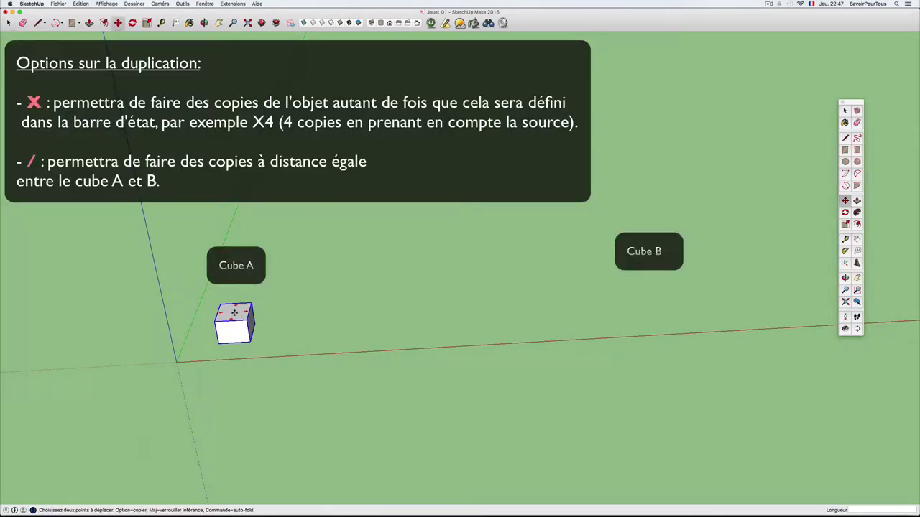
{"action": "left_click", "coordinate": [234, 313]}
{"action": "key", "text": "alt"}
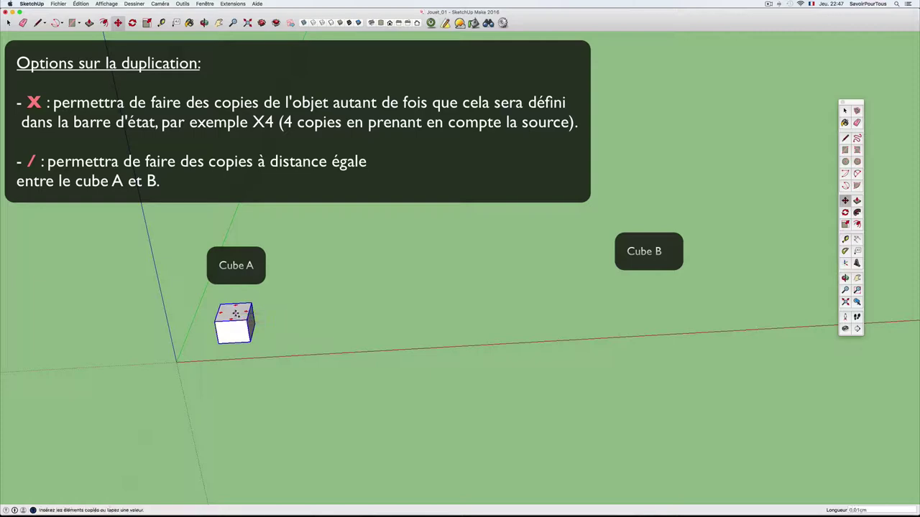
{"action": "left_click", "coordinate": [657, 293]}
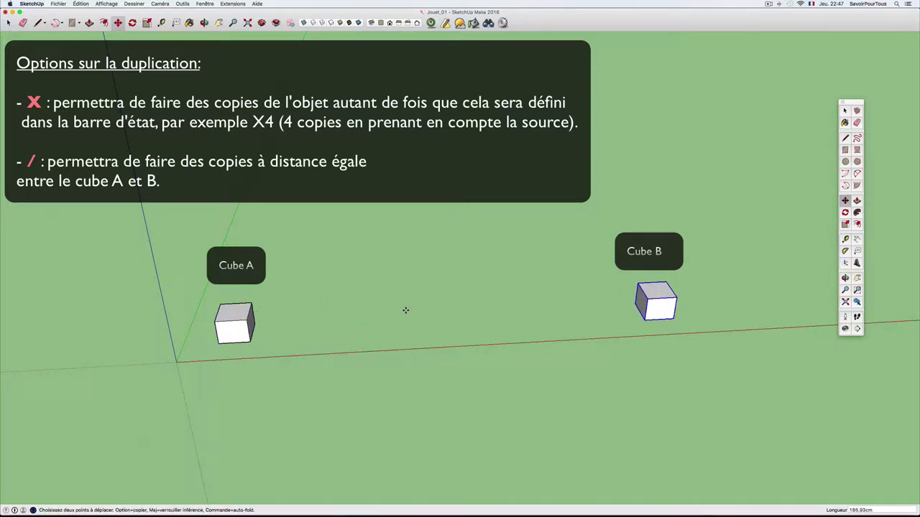
{"action": "type", "text": "/"}
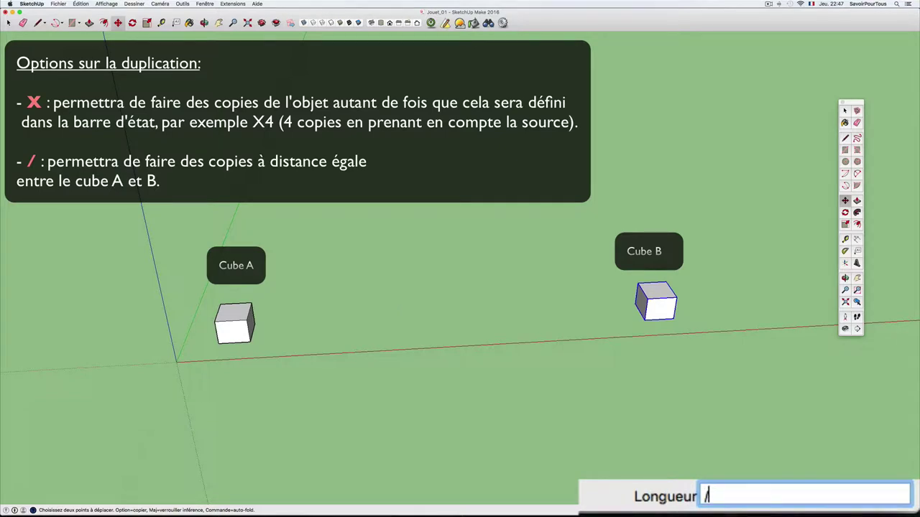
{"action": "type", "text": "4"}
{"action": "key", "text": "Return"}
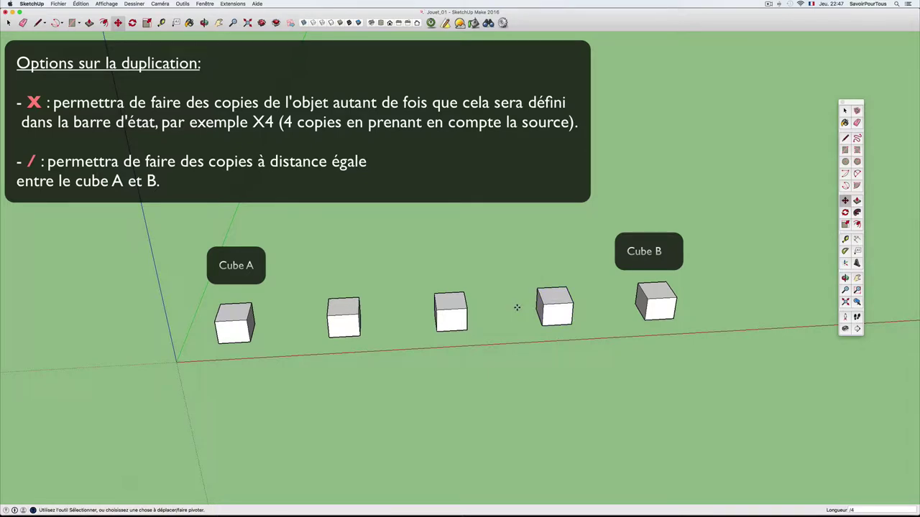
Undo the /4 array, removing four of the five cubes.
{"action": "key", "text": "space"}
{"action": "scroll", "coordinate": [517, 307], "scroll_direction": "up", "scroll_amount": 3}
{"action": "scroll", "coordinate": [517, 308], "scroll_direction": "up", "scroll_amount": 3}
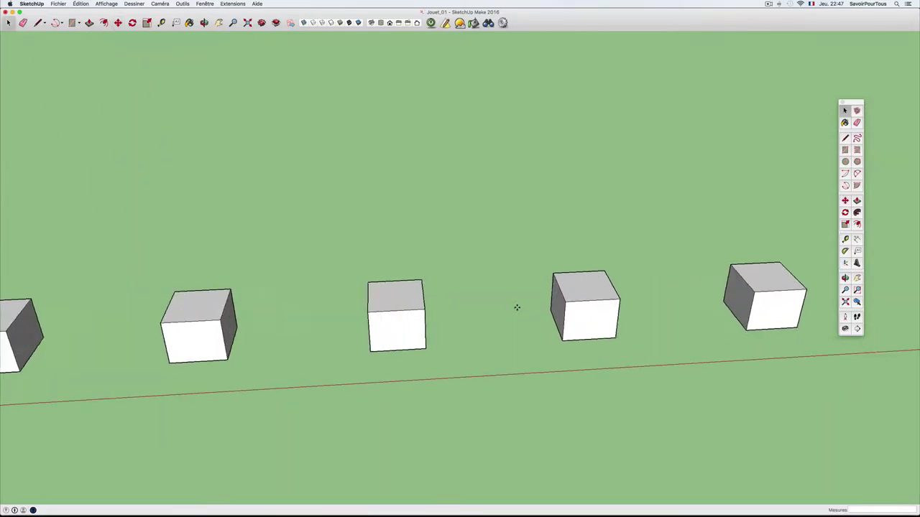
{"action": "scroll", "coordinate": [517, 307], "scroll_direction": "down", "scroll_amount": 3}
{"action": "scroll", "coordinate": [516, 308], "scroll_direction": "down", "scroll_amount": 2}
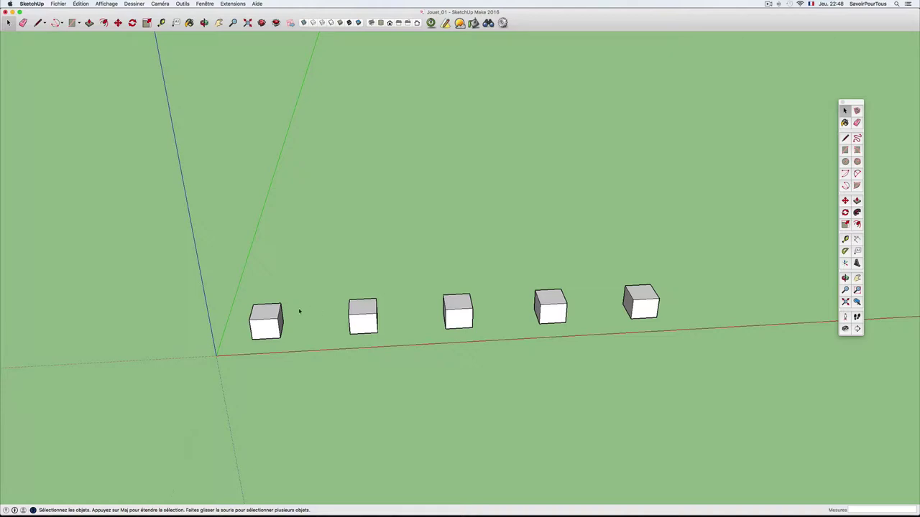
{"action": "middle_click_drag", "start_coordinate": [300, 311], "coordinate": [283, 312]}
{"action": "key", "text": "ctrl+z"}
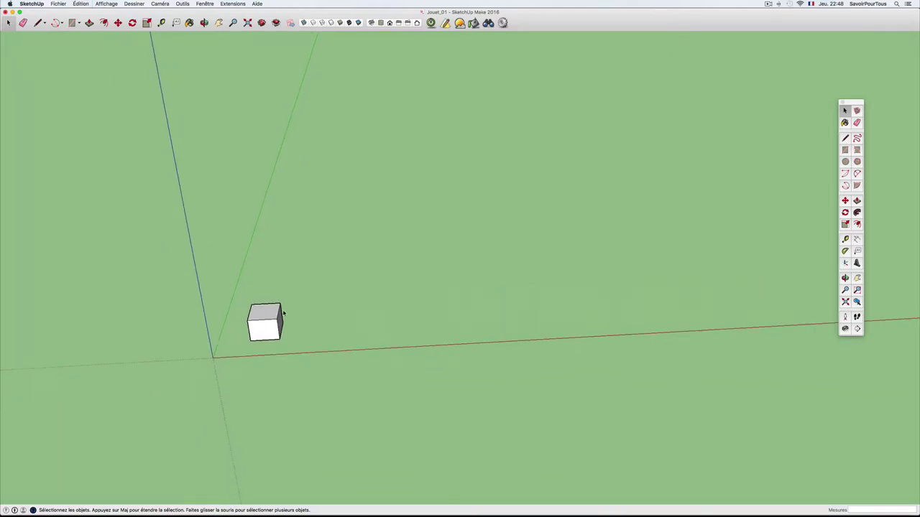
Move the remaining cube 113,58 cm along the red axis, then activate Rotate.
{"action": "left_click", "coordinate": [261, 323]}
{"action": "key", "text": "m"}
{"action": "left_click", "coordinate": [263, 314]}
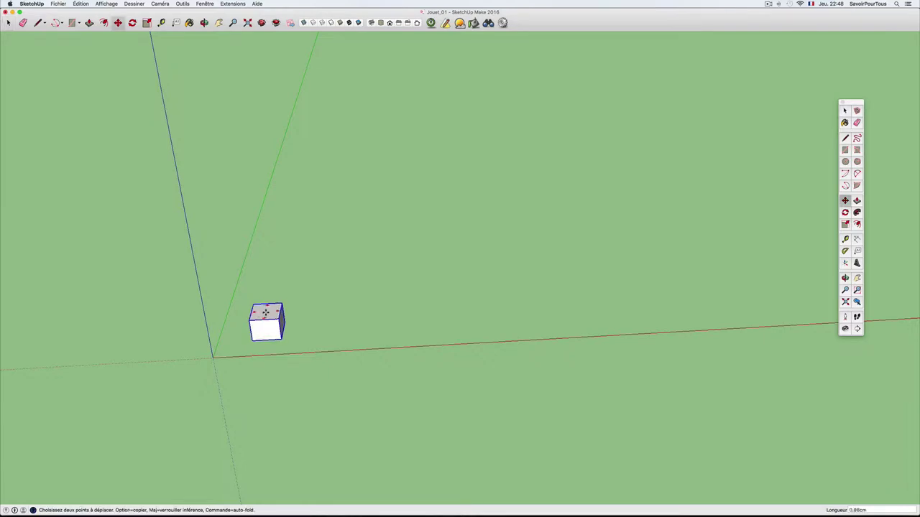
{"action": "left_click", "coordinate": [492, 301]}
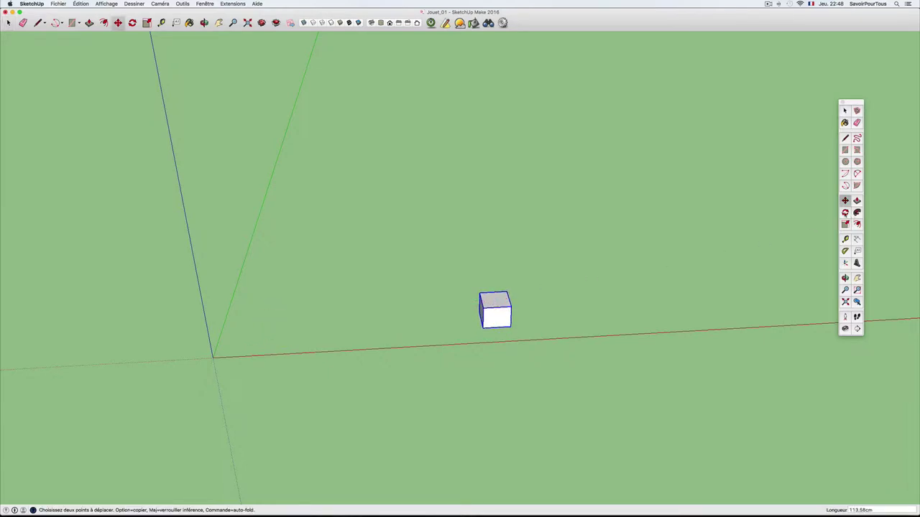
{"action": "left_click", "coordinate": [846, 212]}
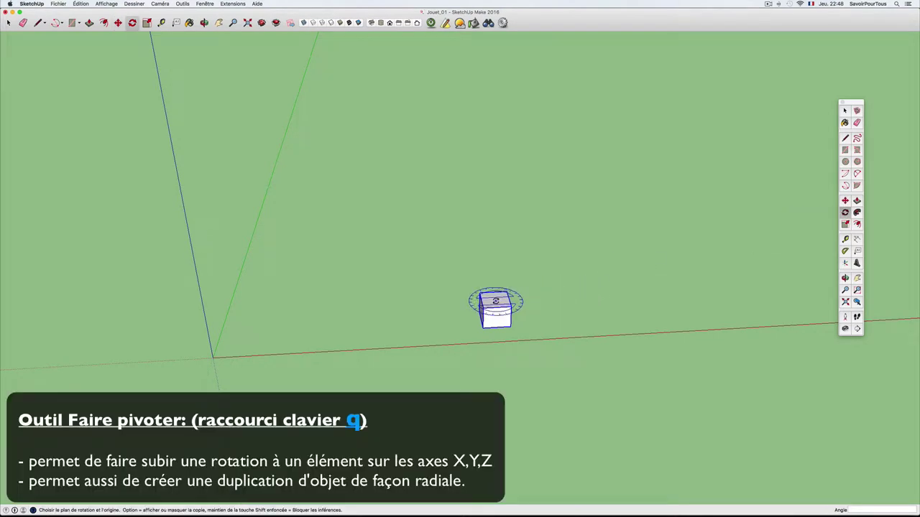
{"action": "left_click", "coordinate": [495, 300]}
{"action": "left_click", "coordinate": [581, 294]}
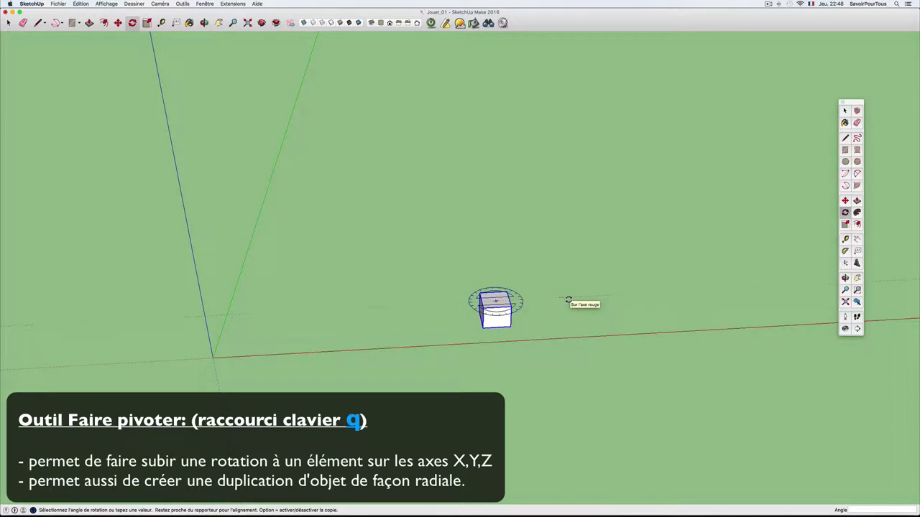
{"action": "key", "text": "Escape"}
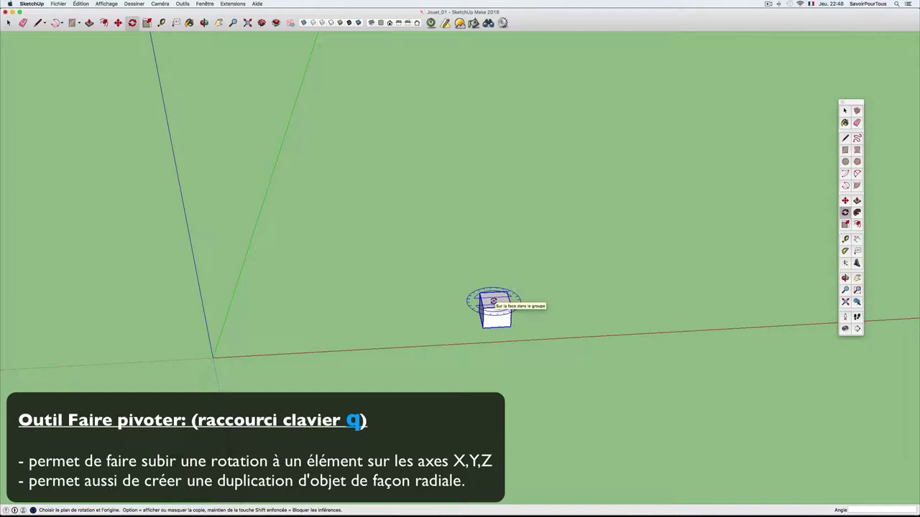
{"action": "left_click", "coordinate": [494, 301]}
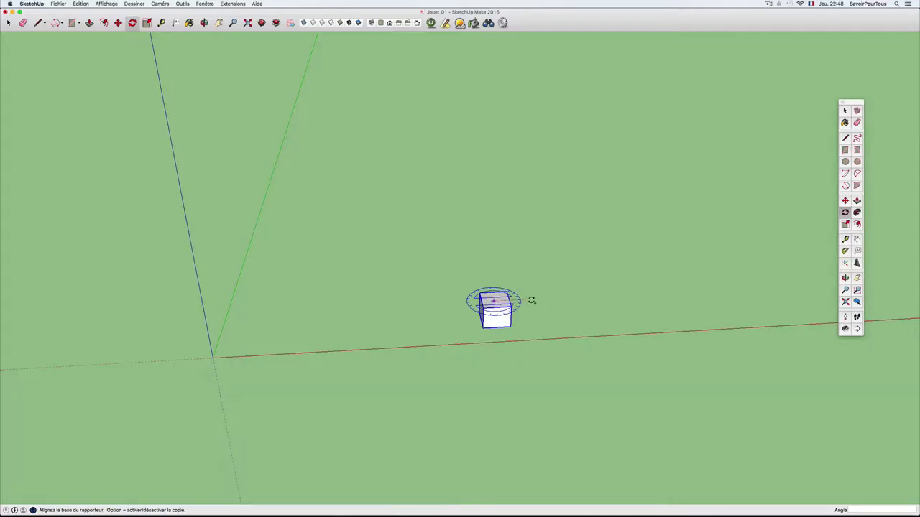
{"action": "left_click", "coordinate": [592, 296]}
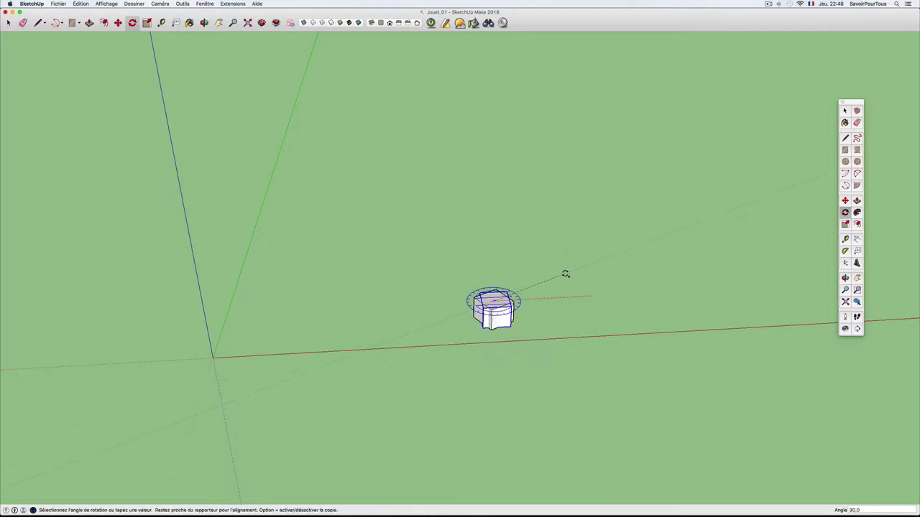
{"action": "left_click", "coordinate": [565, 272]}
{"action": "middle_click_drag", "start_coordinate": [565, 272], "coordinate": [498, 316]}
{"action": "scroll", "coordinate": [498, 309], "scroll_direction": "up", "scroll_amount": 2}
{"action": "scroll", "coordinate": [497, 294], "scroll_direction": "up", "scroll_amount": 1}
{"action": "scroll", "coordinate": [498, 295], "scroll_direction": "up", "scroll_amount": 2}
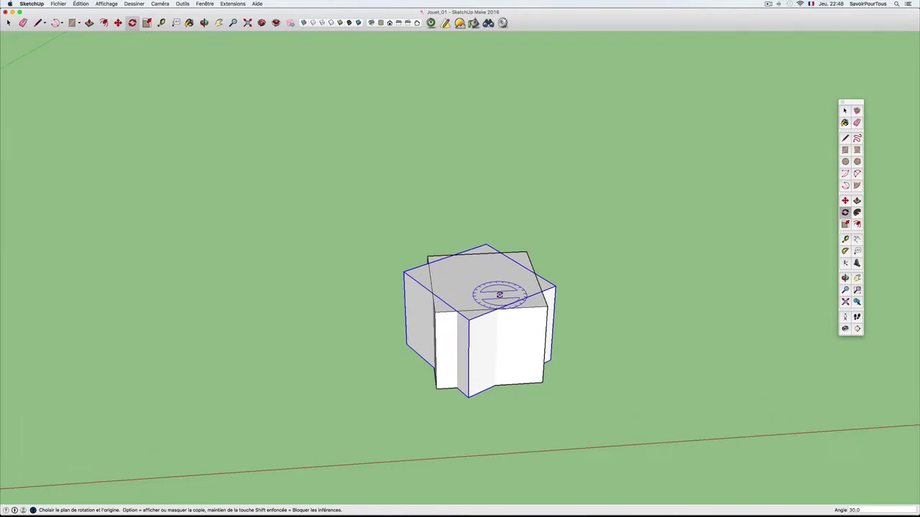
{"action": "scroll", "coordinate": [500, 294], "scroll_direction": "up", "scroll_amount": 1}
{"action": "scroll", "coordinate": [500, 295], "scroll_direction": "down", "scroll_amount": 2}
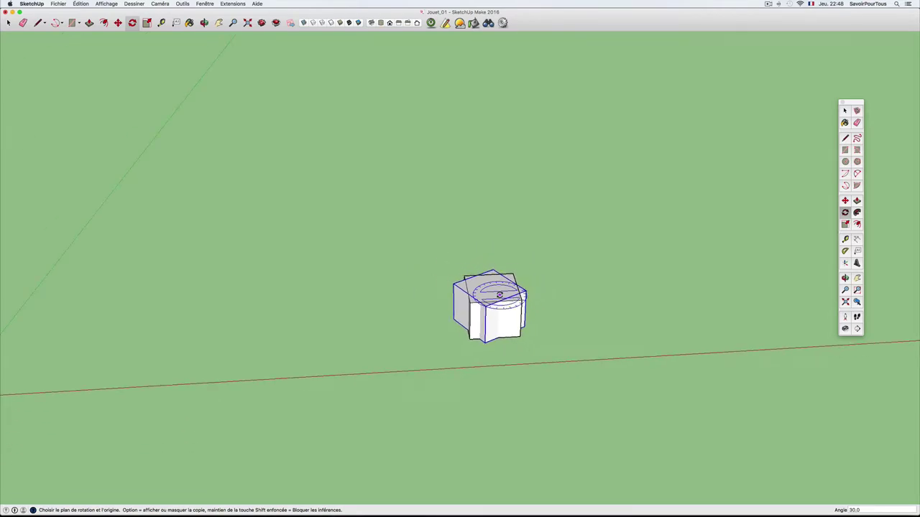
{"action": "key", "text": "super+z"}
Copy the cube and place the duplicate to the right of the original.
{"action": "key", "text": "space"}
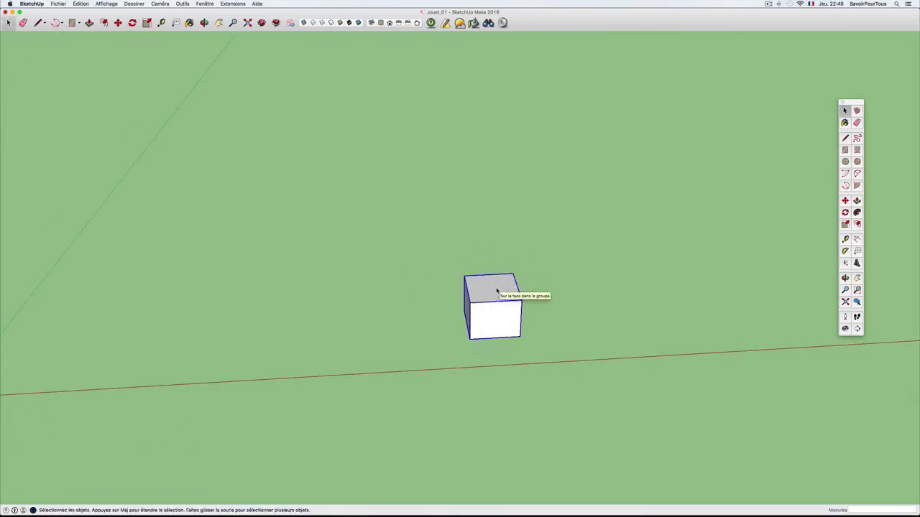
{"action": "key", "text": "m"}
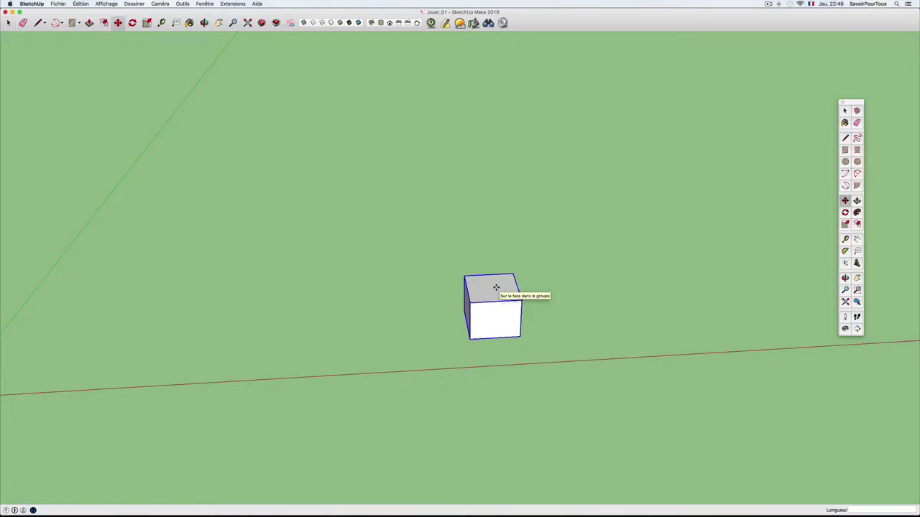
{"action": "left_click", "coordinate": [496, 288]}
{"action": "key", "text": "alt"}
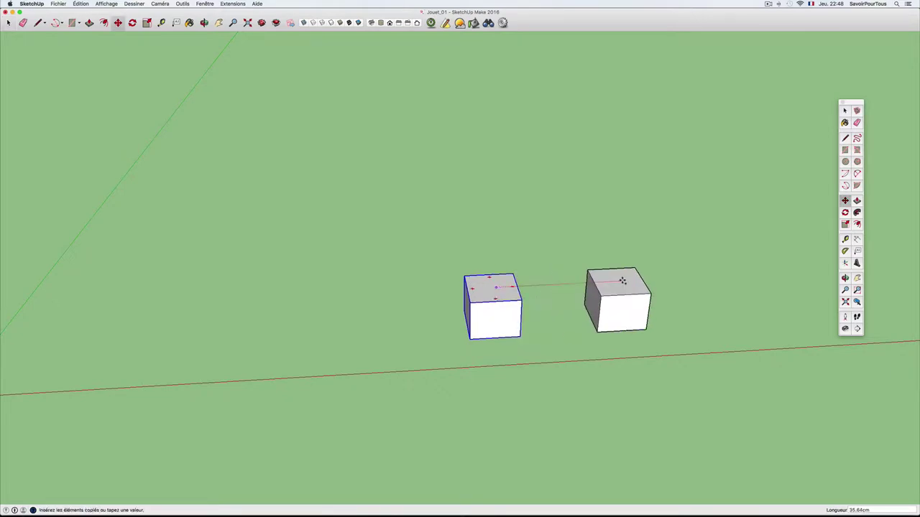
{"action": "left_click", "coordinate": [659, 278]}
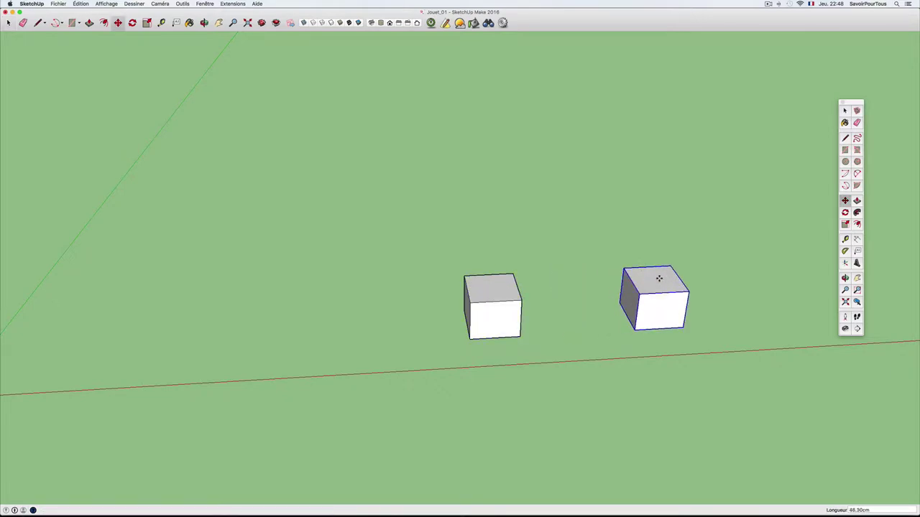
Cancel a trial rotation on the left cube, then select the right cube for rotating.
{"action": "key", "text": "q"}
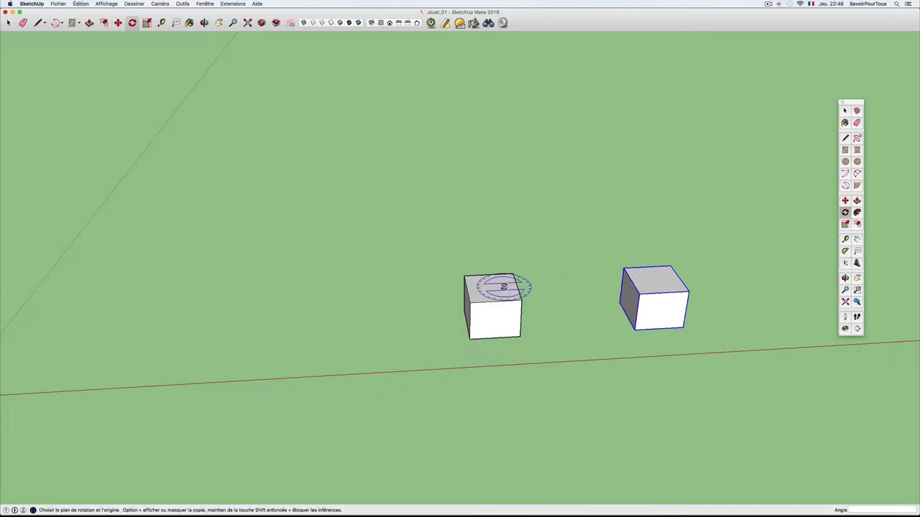
{"action": "key", "text": "space"}
{"action": "left_click", "coordinate": [496, 291]}
{"action": "key", "text": "q"}
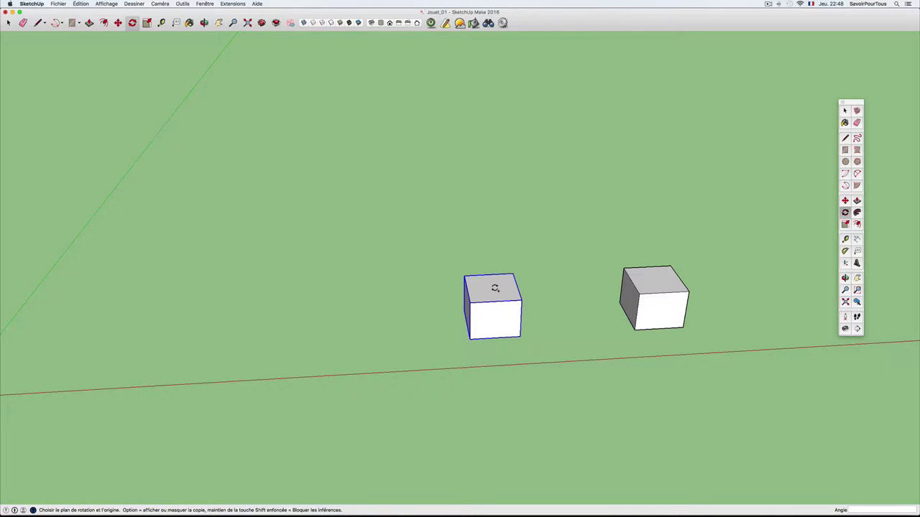
{"action": "left_click", "coordinate": [493, 288]}
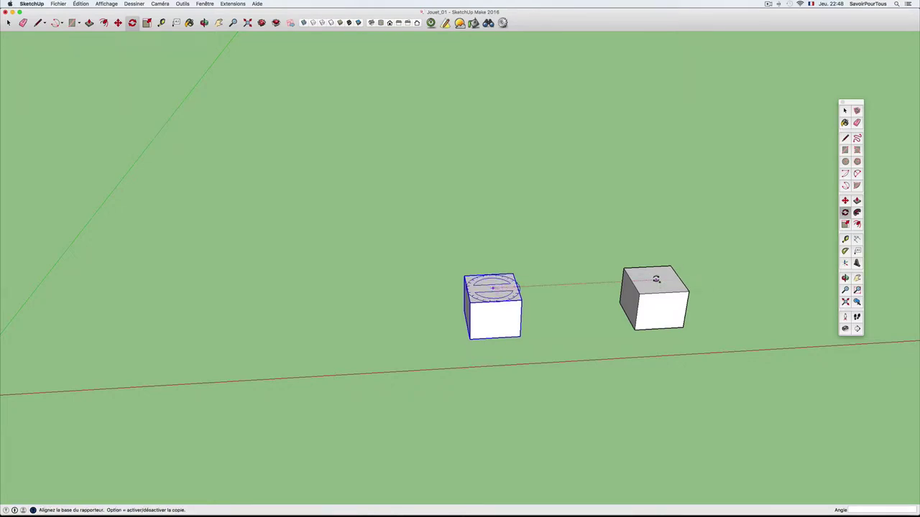
{"action": "key", "text": "space"}
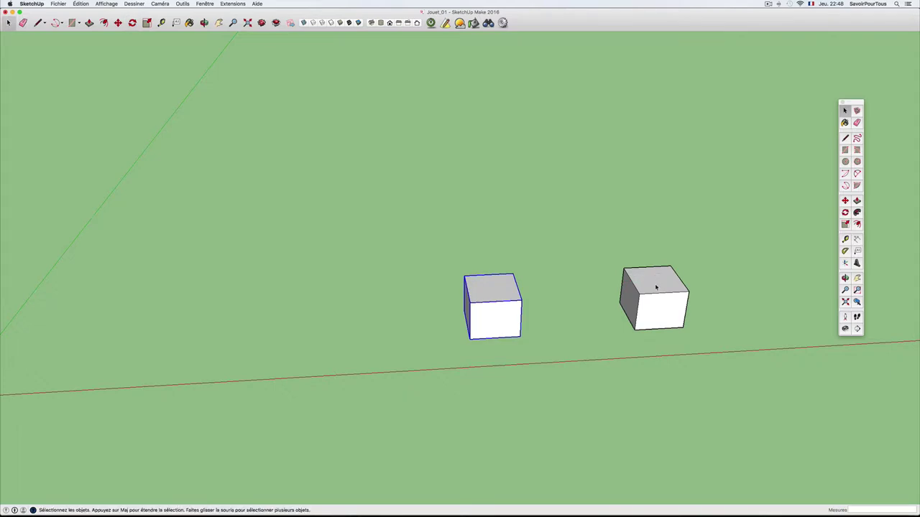
{"action": "left_click", "coordinate": [655, 288]}
{"action": "key", "text": "q"}
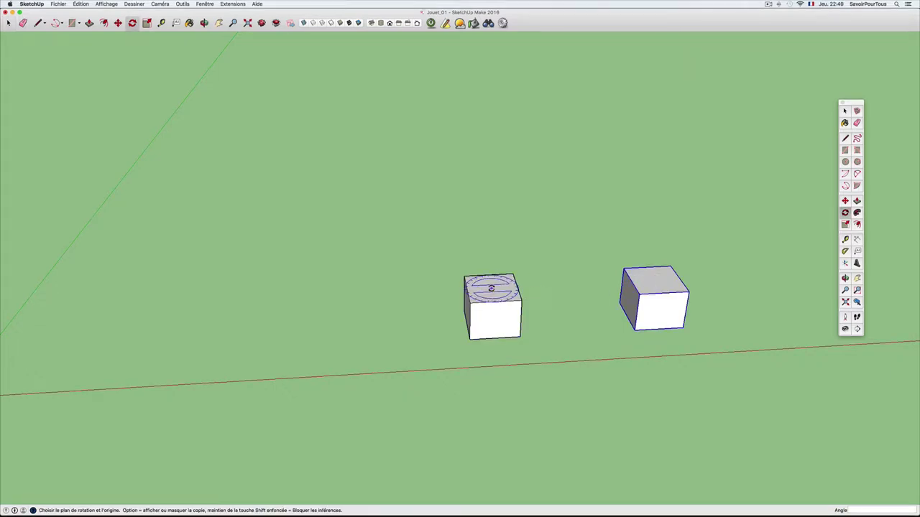
Try rotating the right cube 30° around the left cube, then revert it.
{"action": "left_click", "coordinate": [491, 288]}
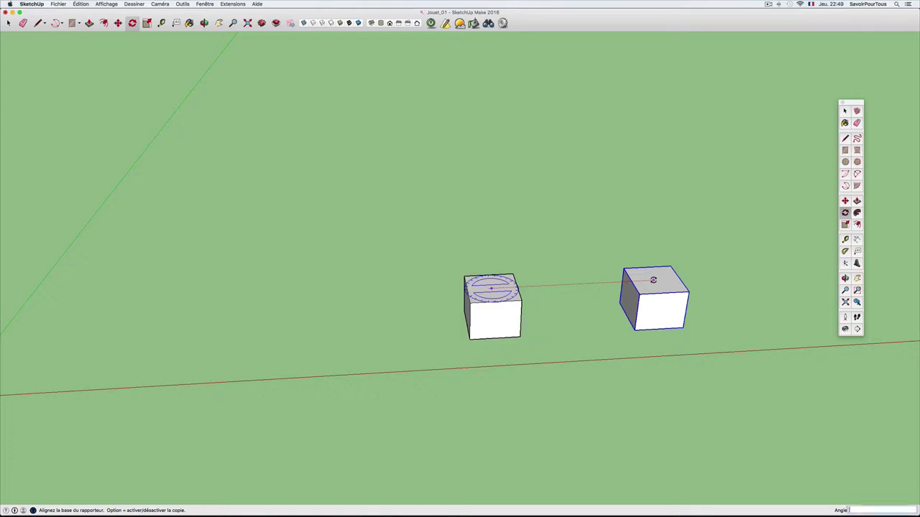
{"action": "type", "text": "3"}
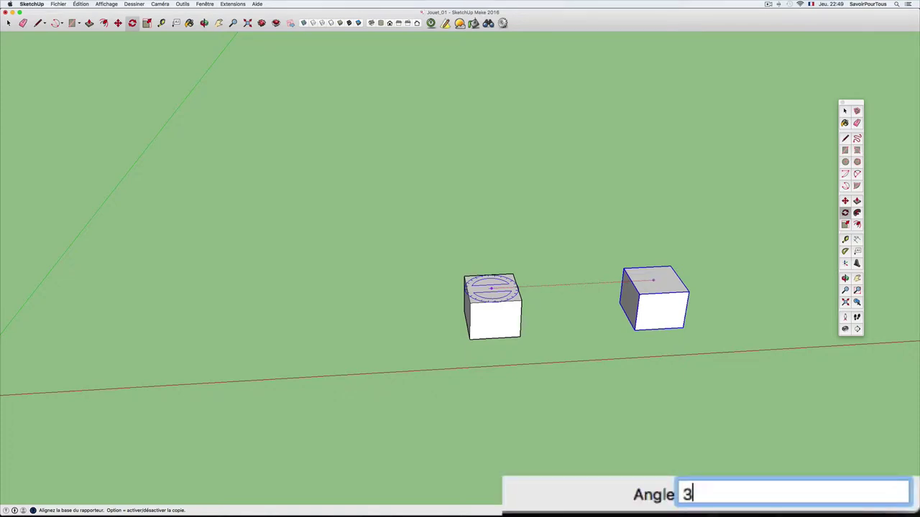
{"action": "type", "text": "0"}
{"action": "key", "text": "Return"}
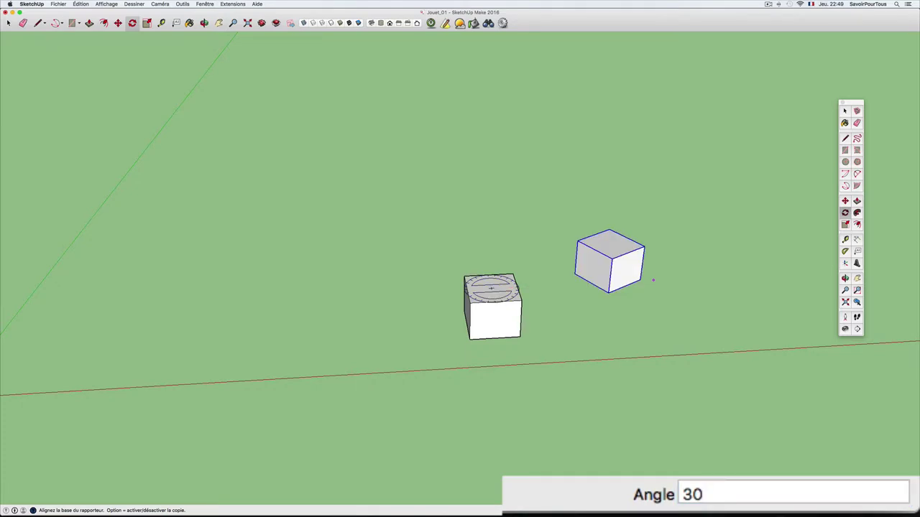
{"action": "key", "text": "Return"}
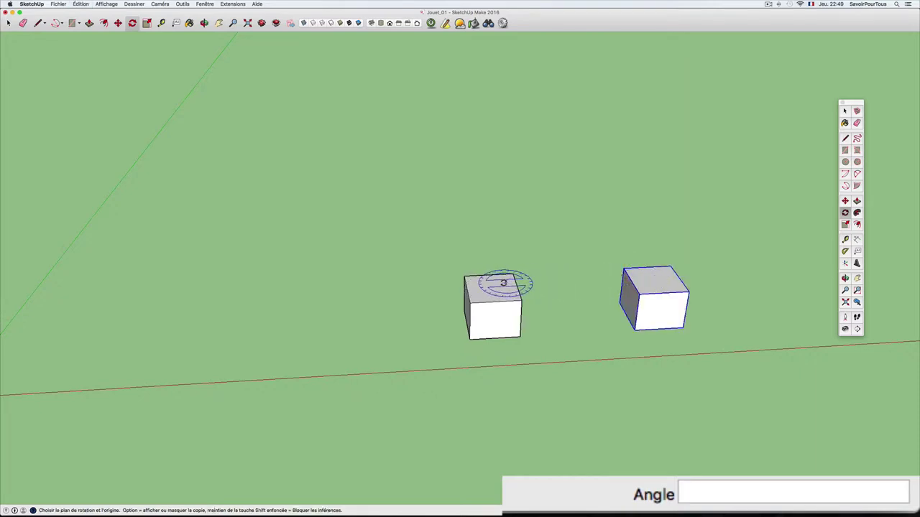
Rotate-copy the right cube 30° around the left cube and repeat it X10.
{"action": "left_click", "coordinate": [492, 288]}
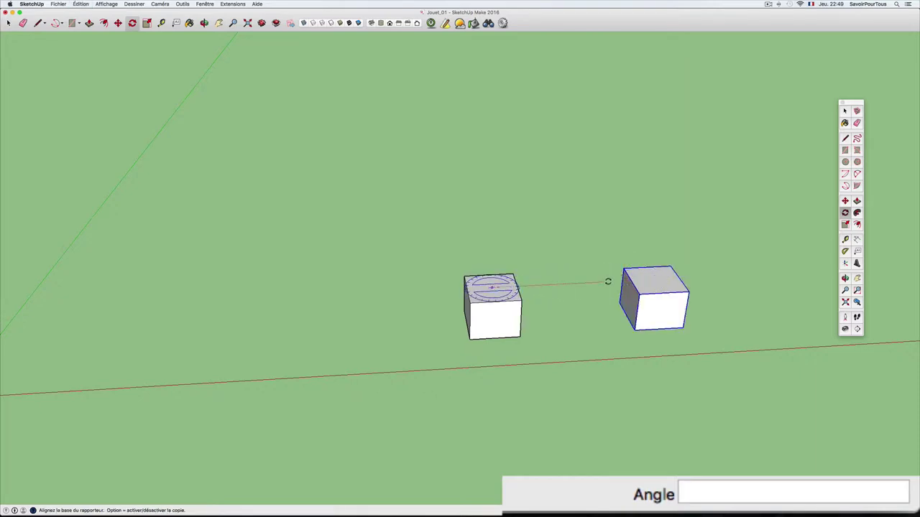
{"action": "left_click", "coordinate": [654, 281]}
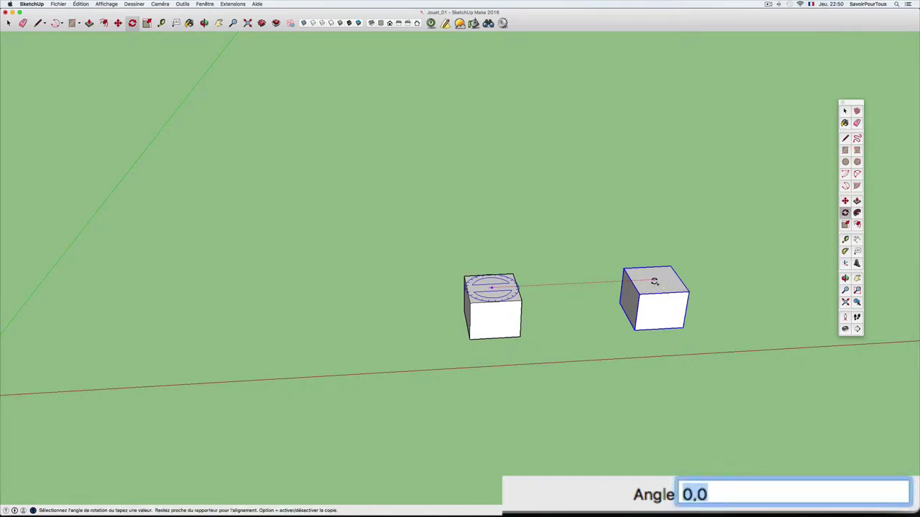
{"action": "type", "text": "30"}
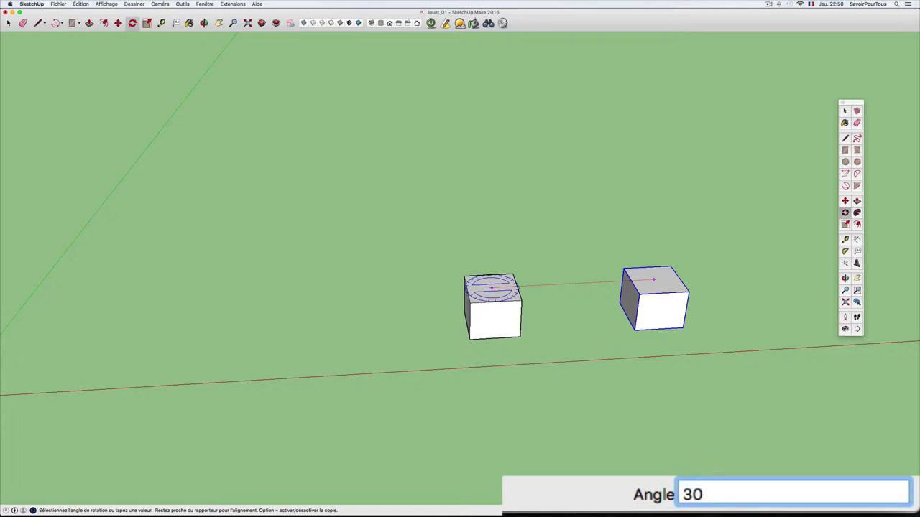
{"action": "key", "text": "Return"}
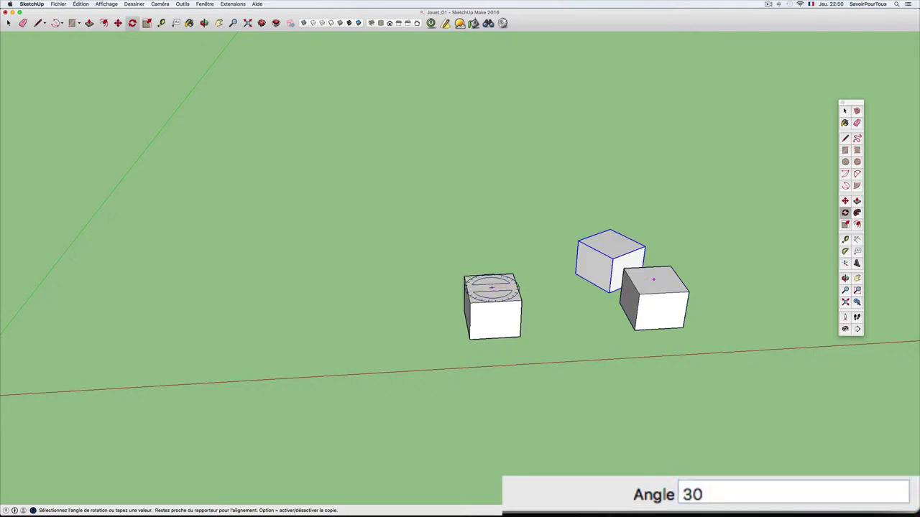
{"action": "left_click", "coordinate": [692, 495]}
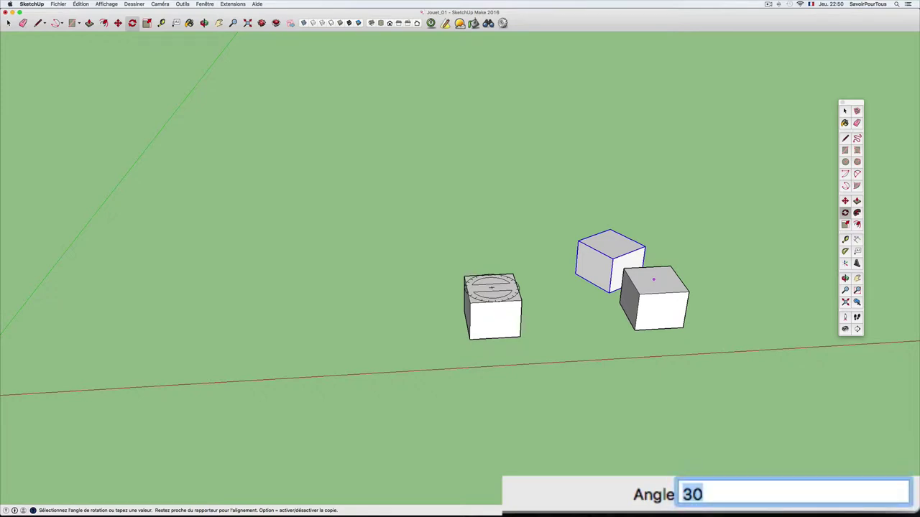
{"action": "type", "text": "X"}
{"action": "type", "text": "10"}
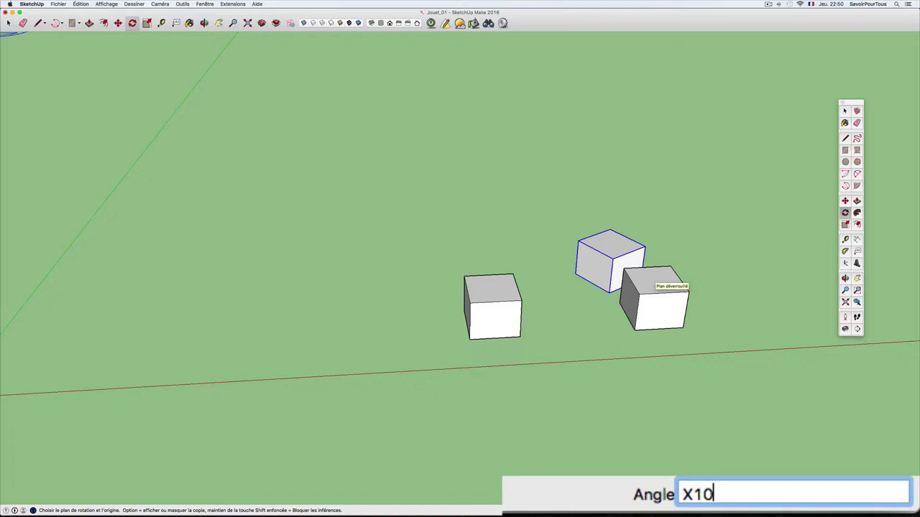
{"action": "key", "text": "Return"}
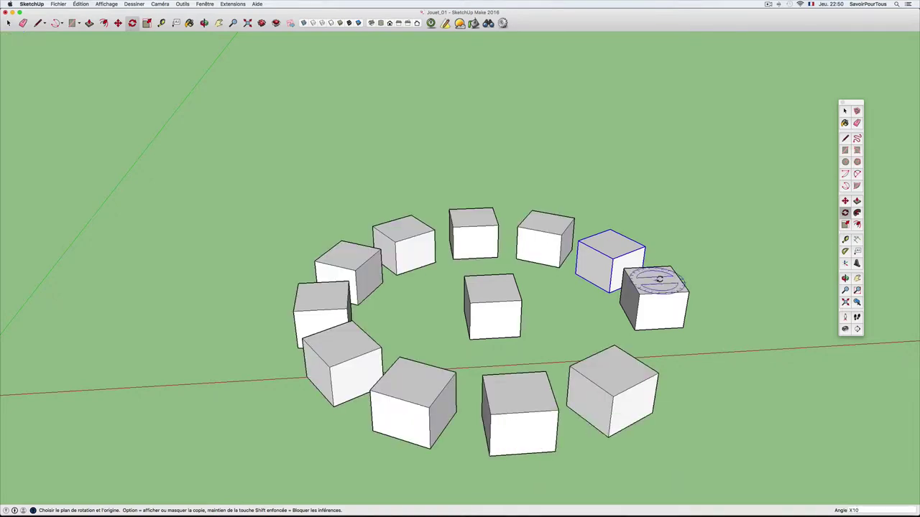
Orbit and zoom around the ring of cubes to frame all of them.
{"action": "mouse_move", "coordinate": [723, 266]}
{"action": "middle_mouse_down"}
{"action": "mouse_move", "coordinate": [515, 293]}
{"action": "mouse_move", "coordinate": [491, 309]}
{"action": "middle_mouse_up"}
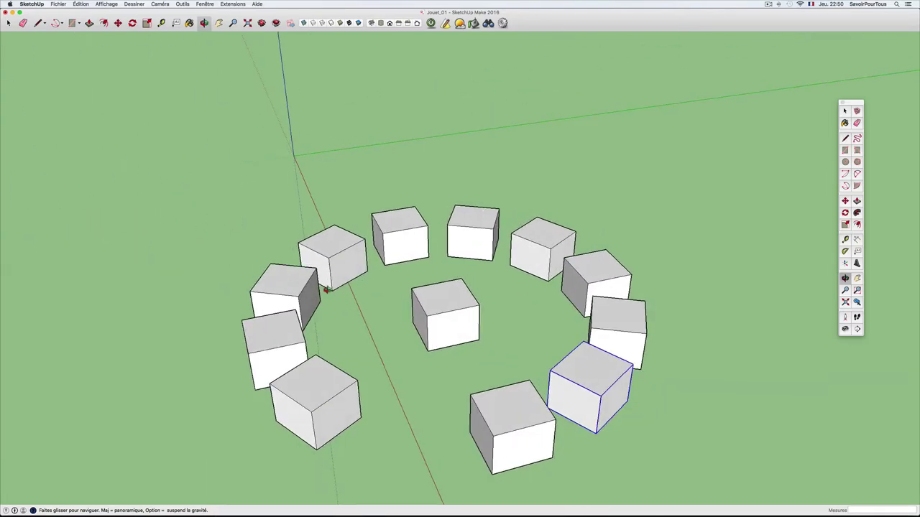
{"action": "mouse_move", "coordinate": [546, 318]}
{"action": "middle_mouse_down"}
{"action": "mouse_move", "coordinate": [366, 312]}
{"action": "mouse_move", "coordinate": [551, 321]}
{"action": "mouse_move", "coordinate": [500, 319]}
{"action": "mouse_move", "coordinate": [597, 312]}
{"action": "mouse_move", "coordinate": [361, 308]}
{"action": "mouse_move", "coordinate": [453, 309]}
{"action": "mouse_move", "coordinate": [534, 294]}
{"action": "middle_mouse_up"}
{"action": "mouse_move", "coordinate": [534, 294]}
{"action": "left_mouse_down"}
{"action": "mouse_move", "coordinate": [456, 290]}
{"action": "mouse_move", "coordinate": [556, 268]}
{"action": "mouse_move", "coordinate": [435, 291]}
{"action": "mouse_move", "coordinate": [585, 294]}
{"action": "left_mouse_up"}
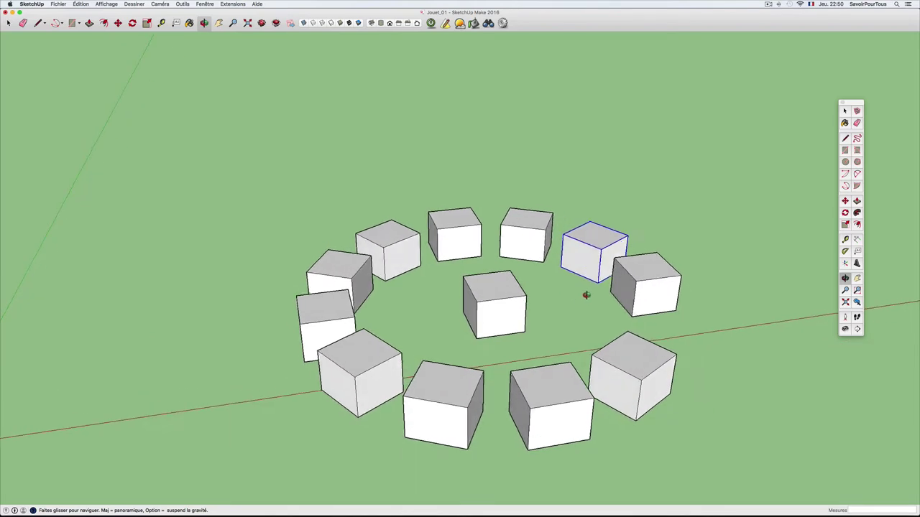
{"action": "key", "text": "q"}
{"action": "scroll", "coordinate": [570, 305], "scroll_direction": "up", "scroll_amount": 2}
{"action": "scroll", "coordinate": [569, 305], "scroll_direction": "down", "scroll_amount": 3}
{"action": "scroll", "coordinate": [568, 304], "scroll_direction": "down", "scroll_amount": 2}
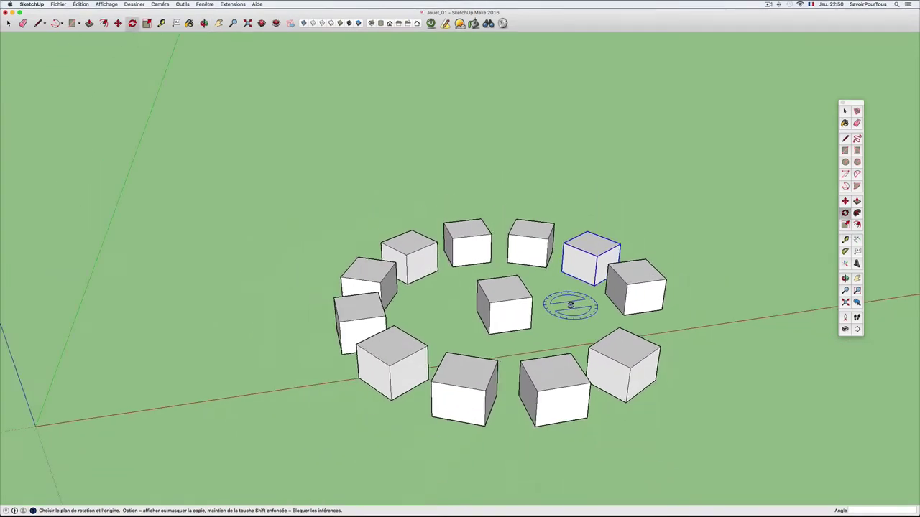
{"action": "mouse_move", "coordinate": [568, 304]}
{"action": "middle_mouse_down"}
{"action": "mouse_move", "coordinate": [495, 309]}
{"action": "mouse_move", "coordinate": [569, 321]}
{"action": "middle_mouse_up"}
{"action": "scroll", "coordinate": [569, 321], "scroll_direction": "down", "scroll_amount": 2}
{"action": "scroll", "coordinate": [544, 308], "scroll_direction": "down", "scroll_amount": 2}
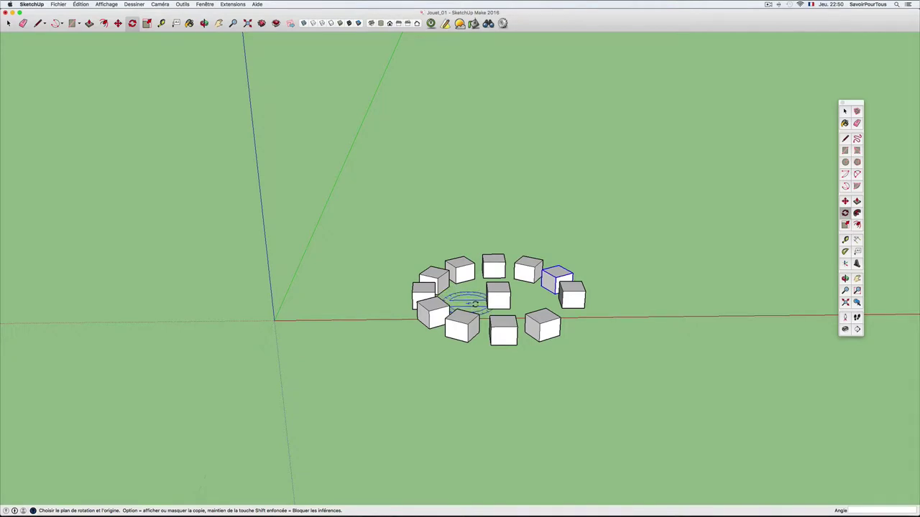
{"action": "scroll", "coordinate": [478, 302], "scroll_direction": "up", "scroll_amount": 3}
{"action": "scroll", "coordinate": [493, 302], "scroll_direction": "up", "scroll_amount": 2}
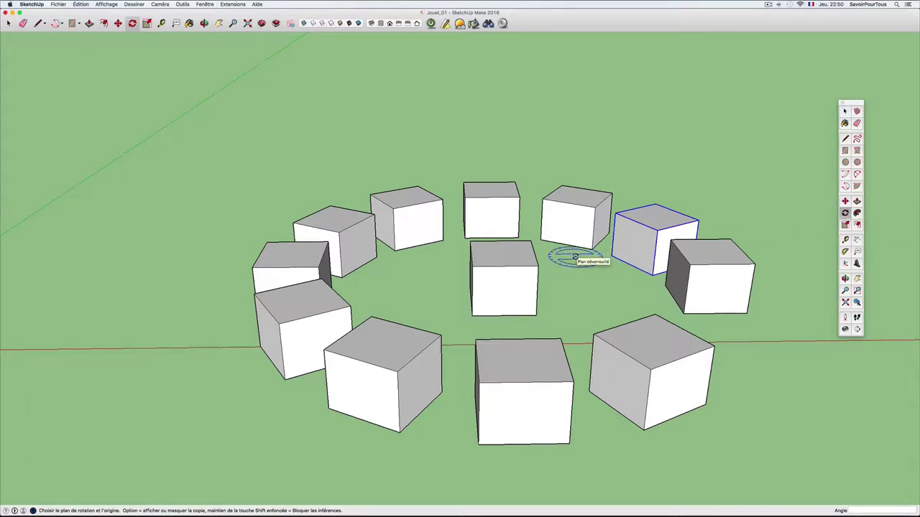
{"action": "scroll", "coordinate": [575, 257], "scroll_direction": "down", "scroll_amount": 2}
{"action": "scroll", "coordinate": [575, 256], "scroll_direction": "down", "scroll_amount": 3}
{"action": "scroll", "coordinate": [575, 257], "scroll_direction": "down", "scroll_amount": 2}
{"action": "scroll", "coordinate": [575, 257], "scroll_direction": "down", "scroll_amount": 1}
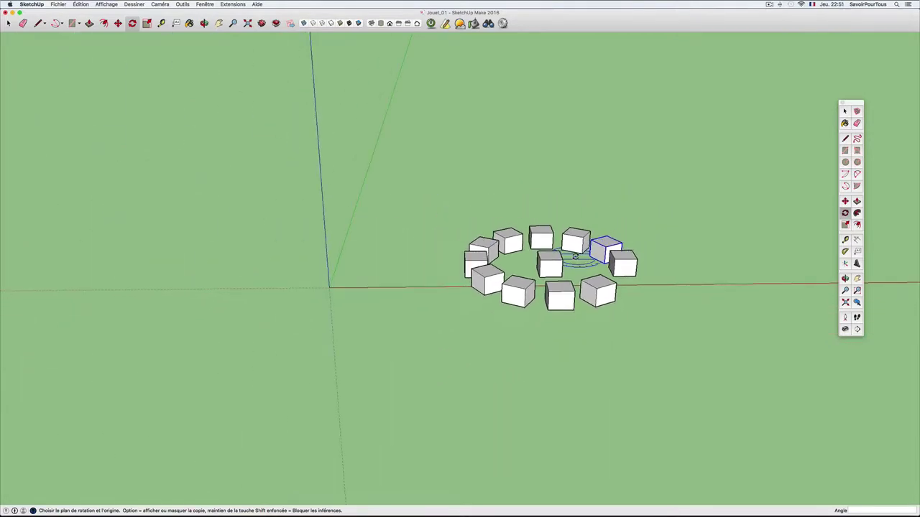
Box-select every cube in the ring and delete them.
{"action": "key", "text": "space"}
{"action": "left_click_drag", "start_coordinate": [447, 203], "coordinate": [684, 334]}
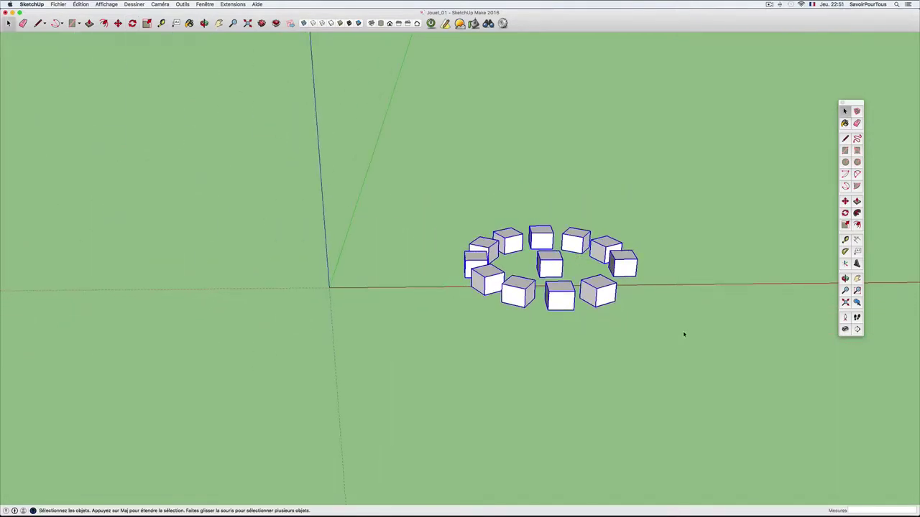
{"action": "key", "text": "Delete"}
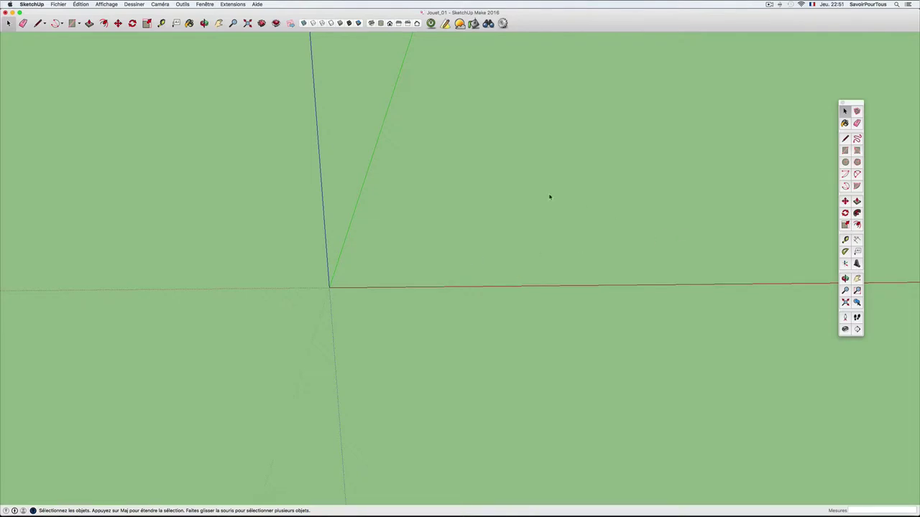
Draw a circle on the ground and push-pull it up into a cylinder.
{"action": "key", "text": "c"}
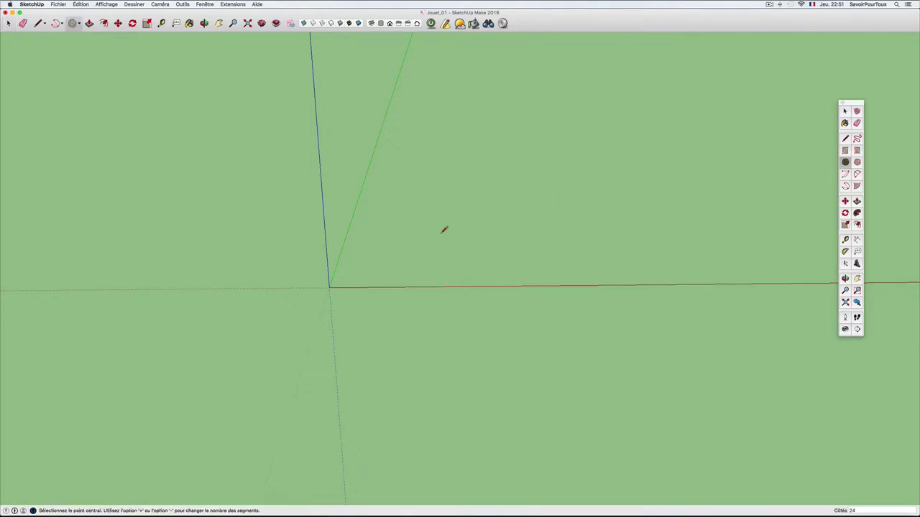
{"action": "left_click", "coordinate": [407, 259]}
{"action": "left_click", "coordinate": [426, 257]}
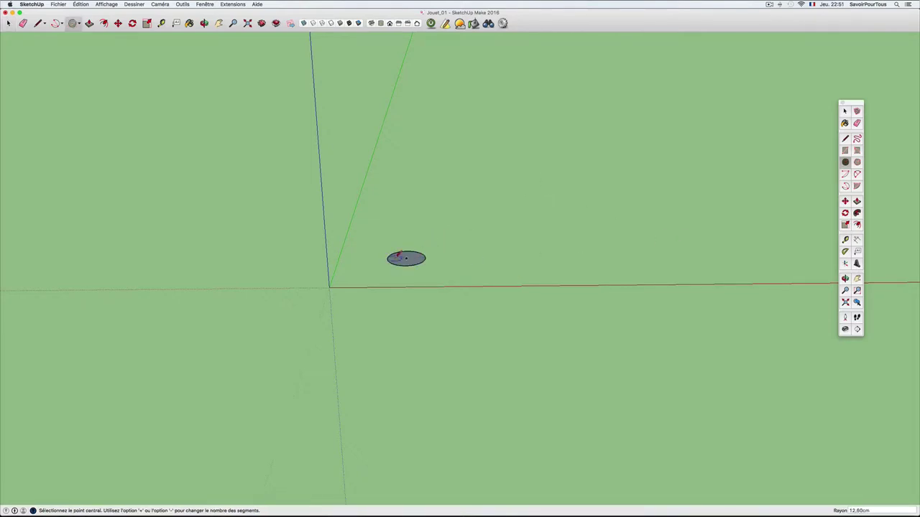
{"action": "scroll", "coordinate": [414, 259], "scroll_direction": "up", "scroll_amount": 2}
{"action": "scroll", "coordinate": [413, 260], "scroll_direction": "up", "scroll_amount": 1}
{"action": "key", "text": "p"}
{"action": "left_click", "coordinate": [414, 264]}
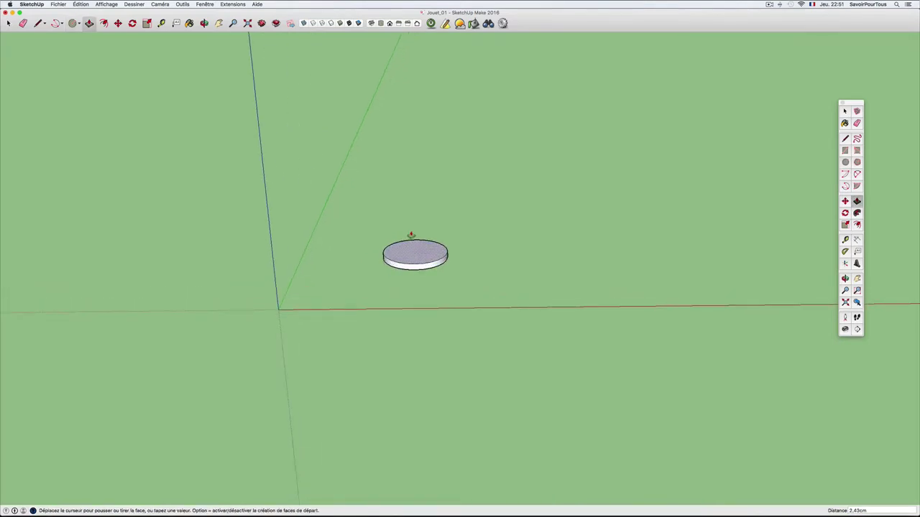
{"action": "left_click", "coordinate": [414, 224]}
Select the whole cylinder and make it a group with Créer un groupe.
{"action": "key", "text": "space"}
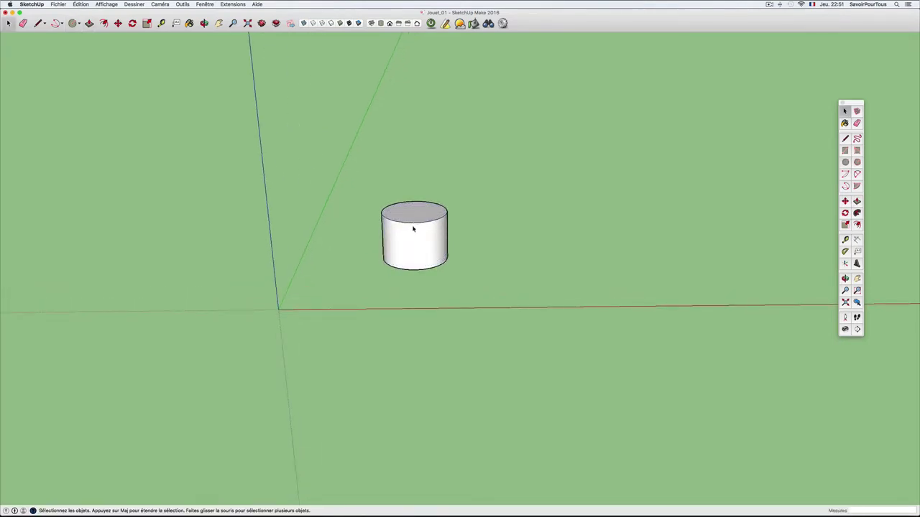
{"action": "triple_click", "coordinate": [413, 228]}
{"action": "right_click", "coordinate": [413, 227]}
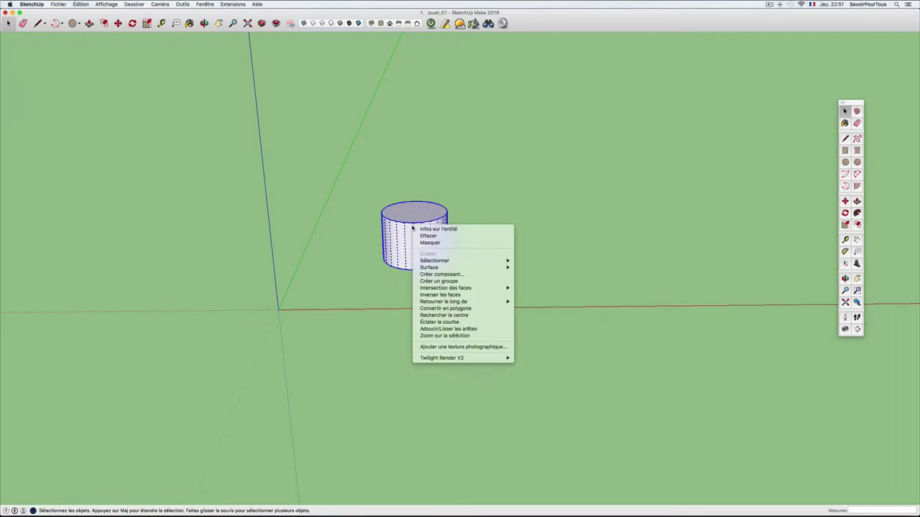
{"action": "left_click", "coordinate": [436, 281]}
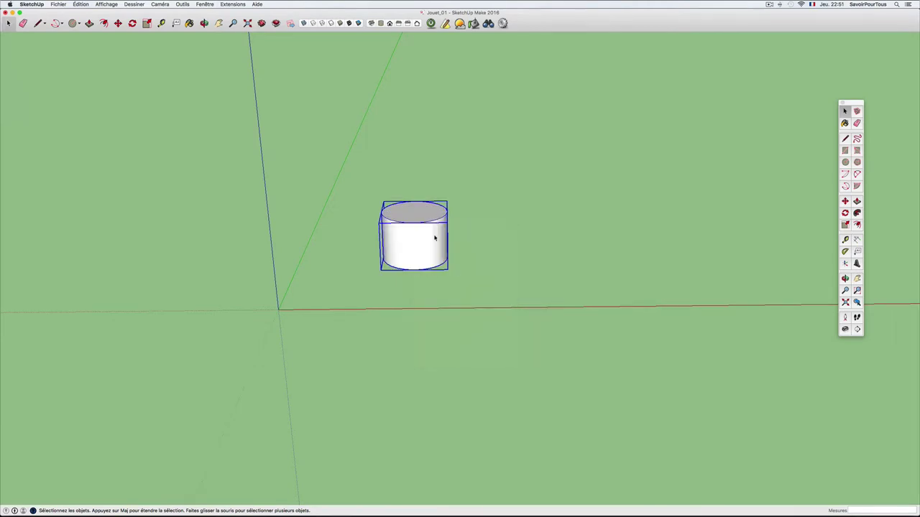
{"action": "scroll", "coordinate": [434, 238], "scroll_direction": "up", "scroll_amount": 1}
{"action": "scroll", "coordinate": [434, 238], "scroll_direction": "up", "scroll_amount": 2}
{"action": "scroll", "coordinate": [434, 238], "scroll_direction": "down", "scroll_amount": 2}
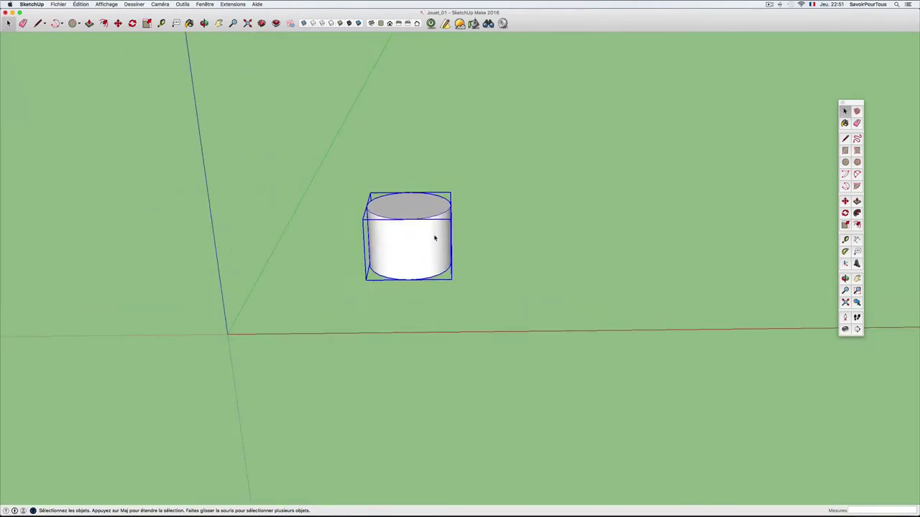
{"action": "scroll", "coordinate": [434, 238], "scroll_direction": "down", "scroll_amount": 2}
Copy the cylinder to the right along the red axis and enter X5 for six in a row.
{"action": "key", "text": "m"}
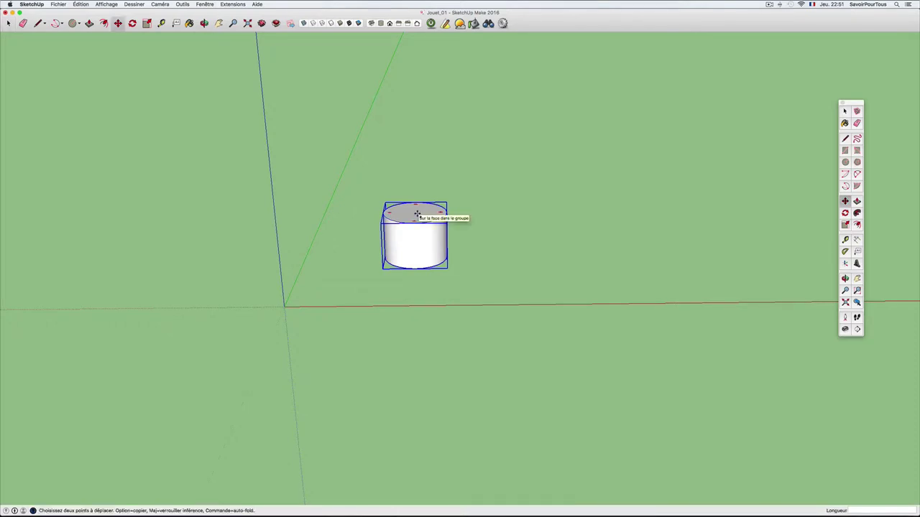
{"action": "left_click_drag", "start_coordinate": [416, 214], "coordinate": [537, 213], "text": "alt"}
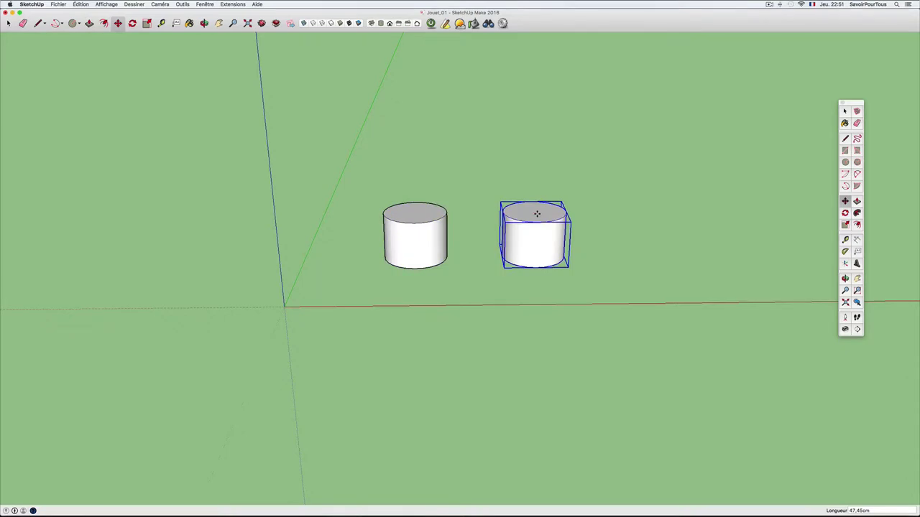
{"action": "key", "text": "Tab"}
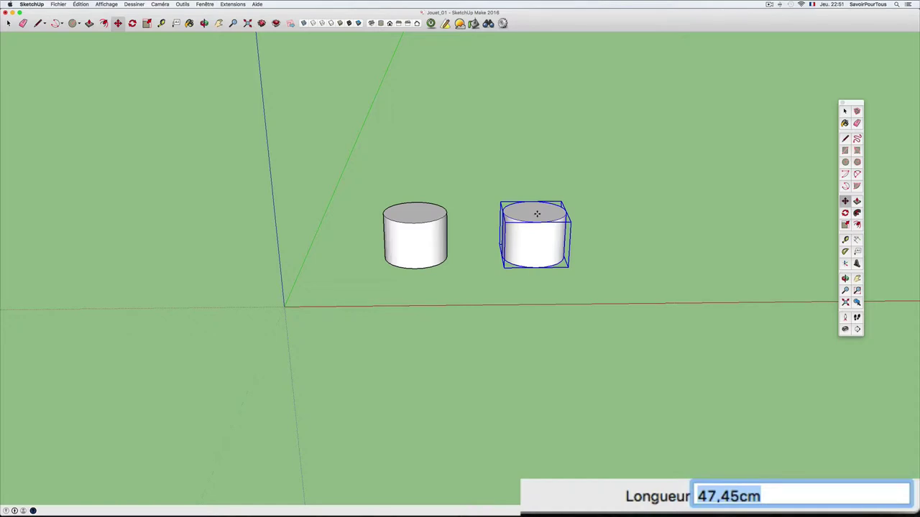
{"action": "type", "text": "X"}
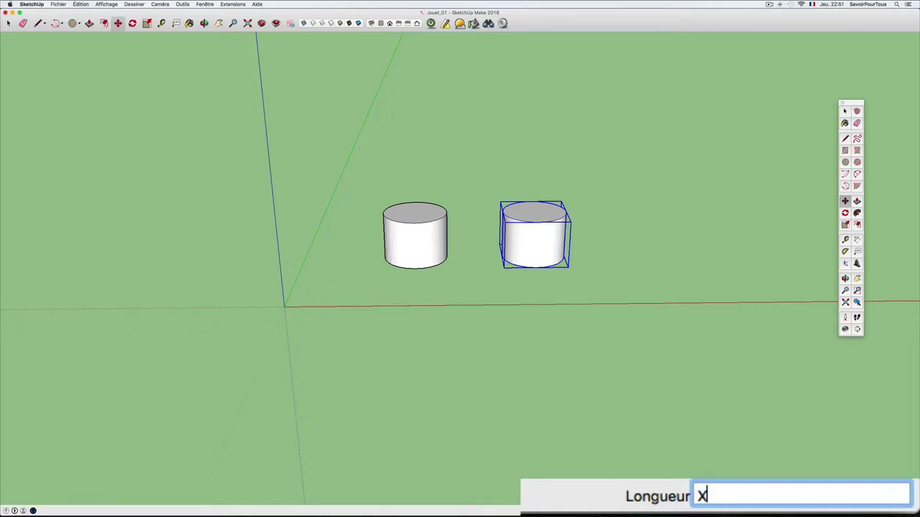
{"action": "type", "text": "5"}
{"action": "key", "text": "Return"}
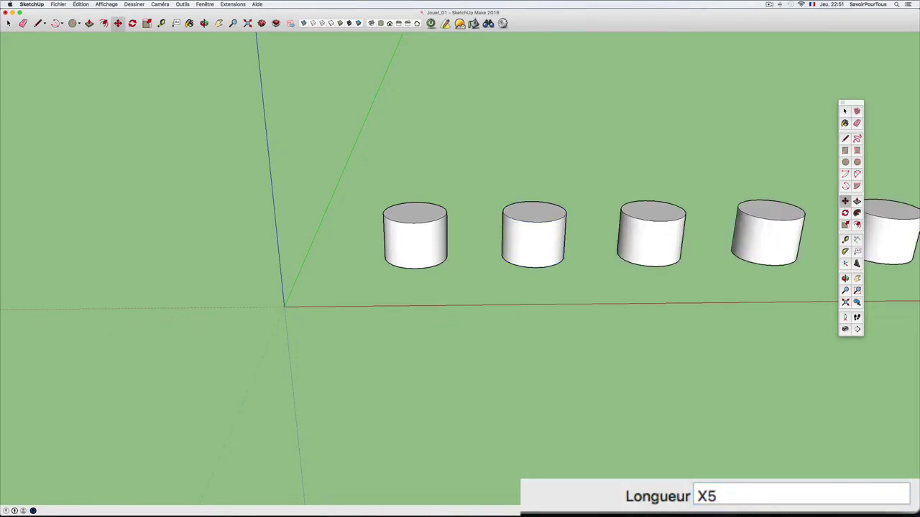
{"action": "scroll", "coordinate": [534, 207], "scroll_direction": "down", "scroll_amount": 3}
{"action": "middle_click_drag", "start_coordinate": [596, 225], "coordinate": [447, 233], "text": "shift"}
{"action": "scroll", "coordinate": [447, 232], "scroll_direction": "up", "scroll_amount": 2}
{"action": "key", "text": "space"}
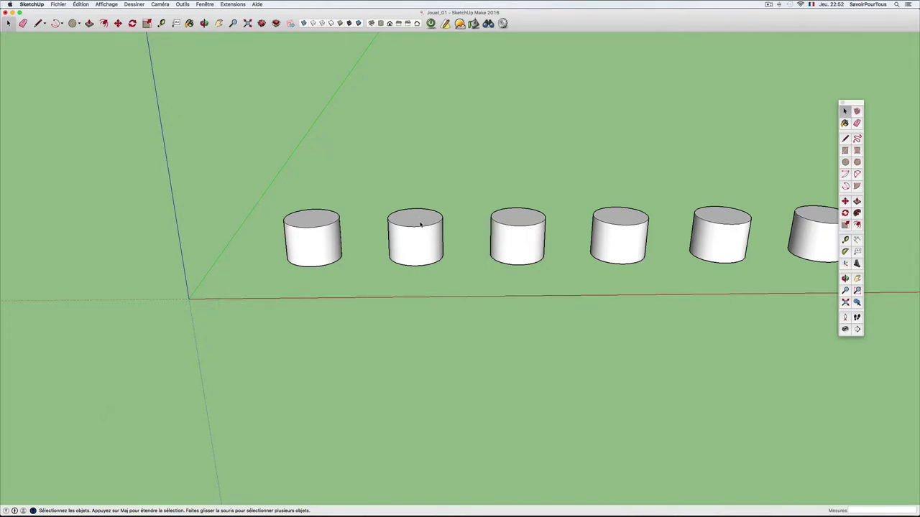
Inside the second cylinder's group, pull its top face upward to make it taller.
{"action": "double_click", "coordinate": [421, 225]}
{"action": "scroll", "coordinate": [420, 224], "scroll_direction": "up", "scroll_amount": 1}
{"action": "scroll", "coordinate": [420, 224], "scroll_direction": "up", "scroll_amount": 2}
{"action": "key", "text": "p"}
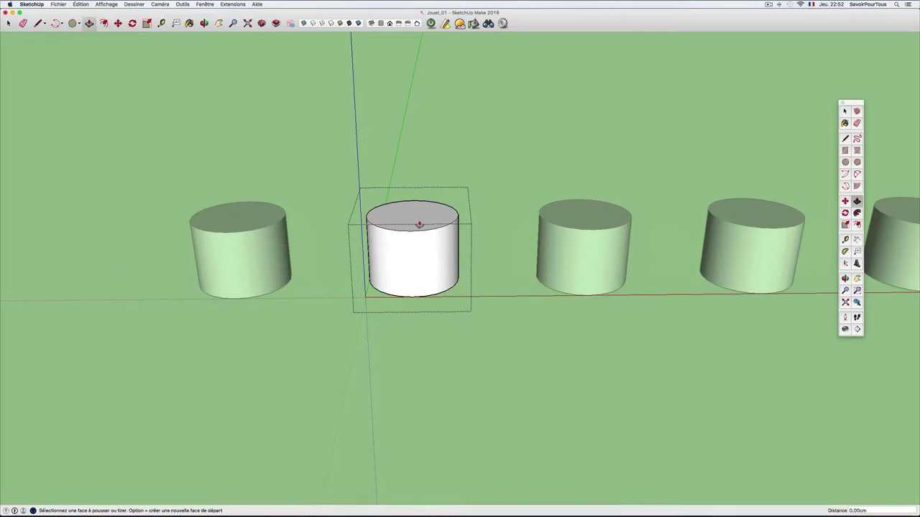
{"action": "left_click", "coordinate": [421, 224]}
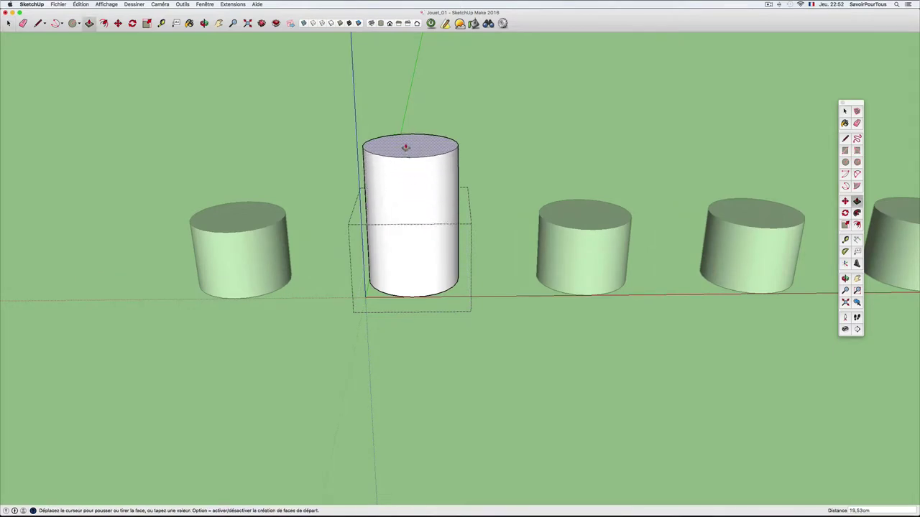
{"action": "left_click", "coordinate": [405, 115]}
{"action": "scroll", "coordinate": [403, 116], "scroll_direction": "down", "scroll_amount": 2}
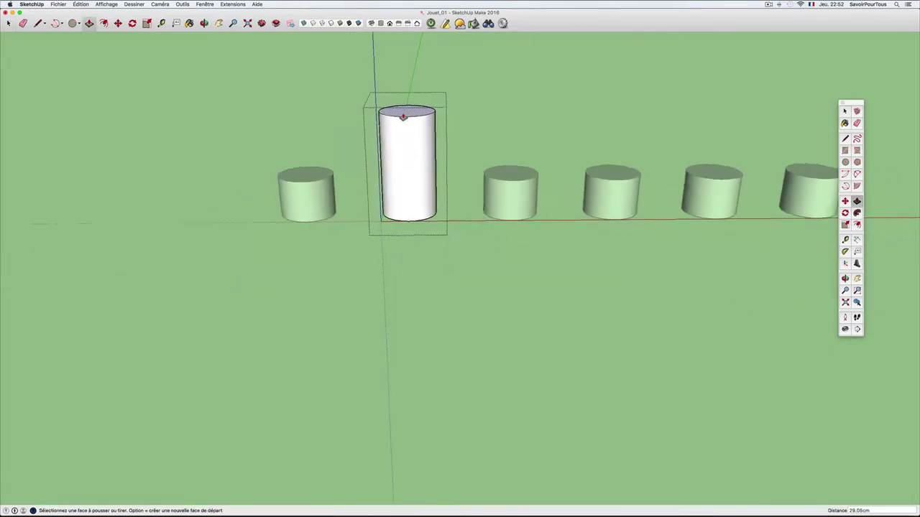
{"action": "key", "text": "space"}
{"action": "left_click", "coordinate": [479, 119]}
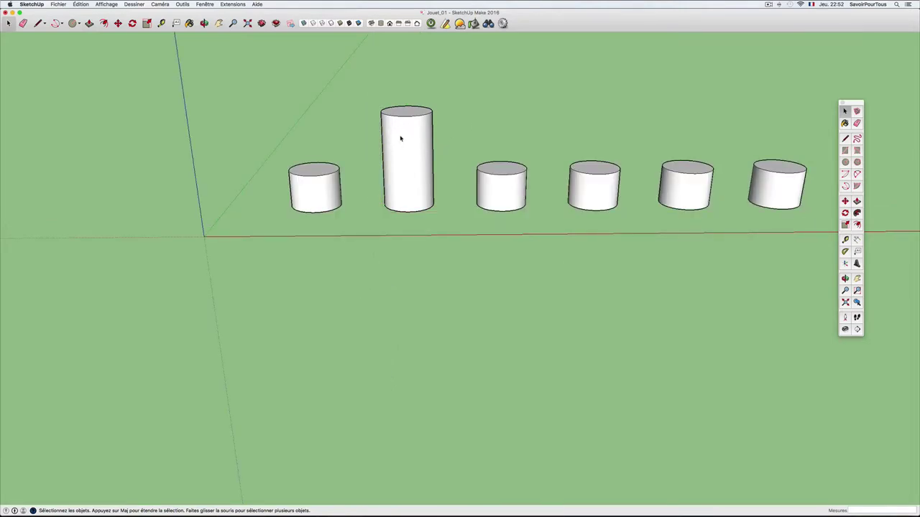
Box-select all six cylinders and delete them.
{"action": "scroll", "coordinate": [402, 140], "scroll_direction": "down", "scroll_amount": 2}
{"action": "scroll", "coordinate": [403, 139], "scroll_direction": "down", "scroll_amount": 2}
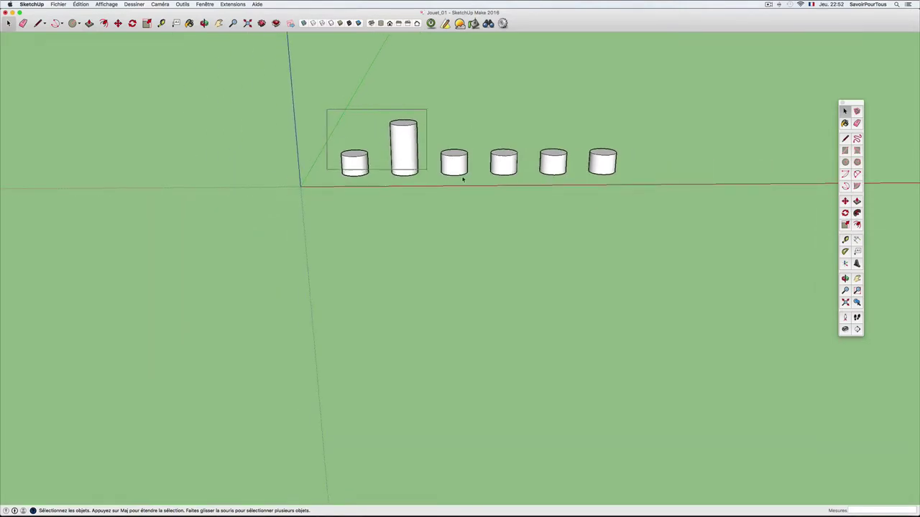
{"action": "left_click_drag", "start_coordinate": [463, 180], "coordinate": [661, 196]}
{"action": "key", "text": "Delete"}
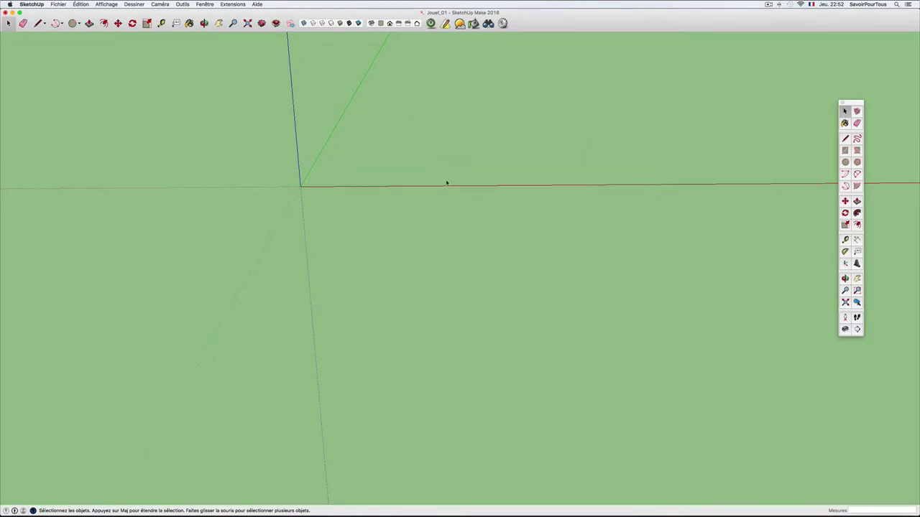
Draw a circle near the origin and push/pull it up into a cylinder.
{"action": "scroll", "coordinate": [423, 168], "scroll_direction": "up", "scroll_amount": 3}
{"action": "scroll", "coordinate": [423, 168], "scroll_direction": "down", "scroll_amount": 1}
{"action": "key", "text": "c"}
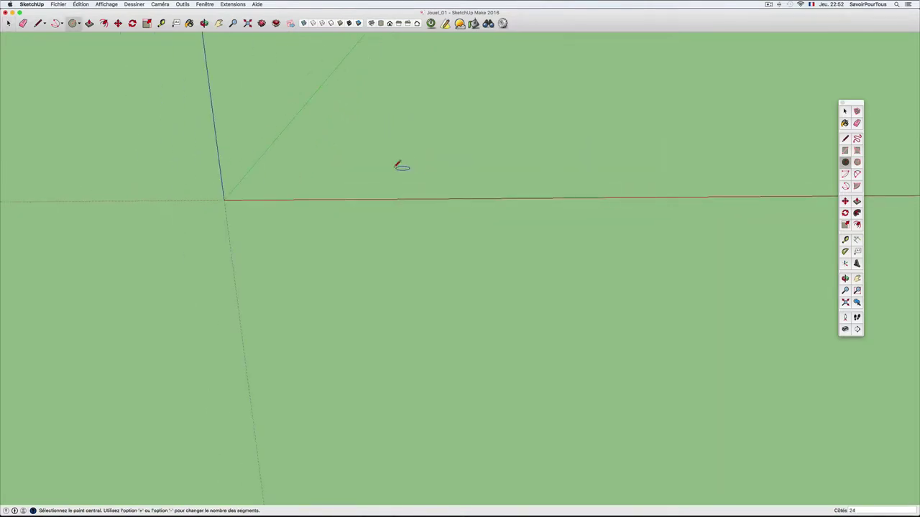
{"action": "left_click", "coordinate": [318, 171]}
{"action": "left_click", "coordinate": [344, 168]}
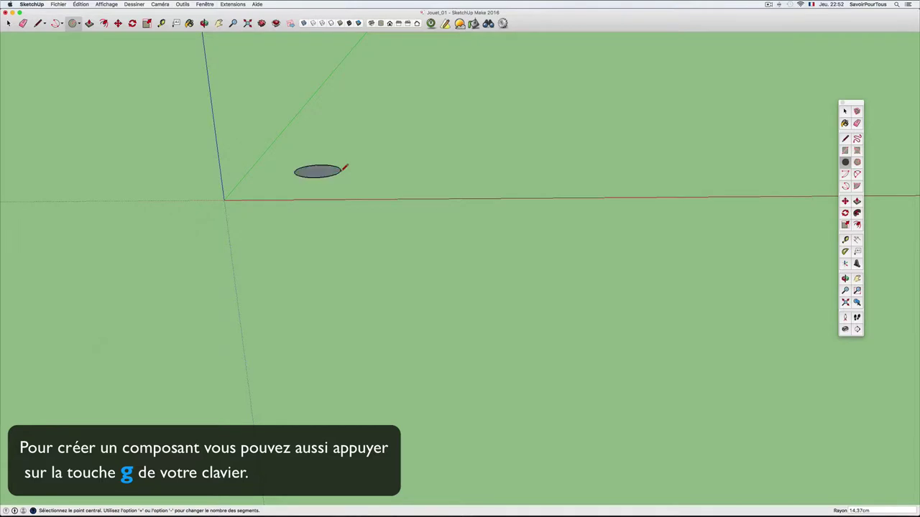
{"action": "key", "text": "p"}
{"action": "left_click", "coordinate": [321, 172]}
{"action": "left_click", "coordinate": [321, 132]}
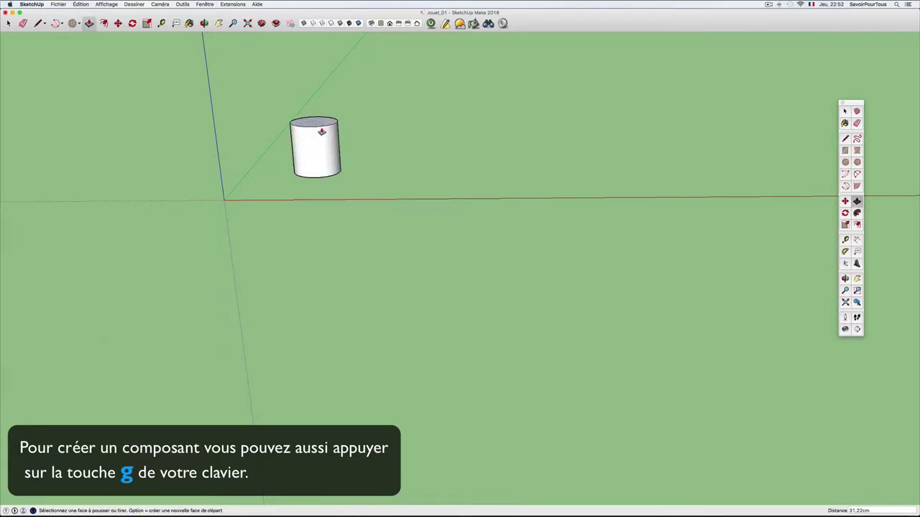
Select the whole cylinder and make it a component named Tube.
{"action": "key", "text": "space"}
{"action": "triple_click", "coordinate": [314, 140]}
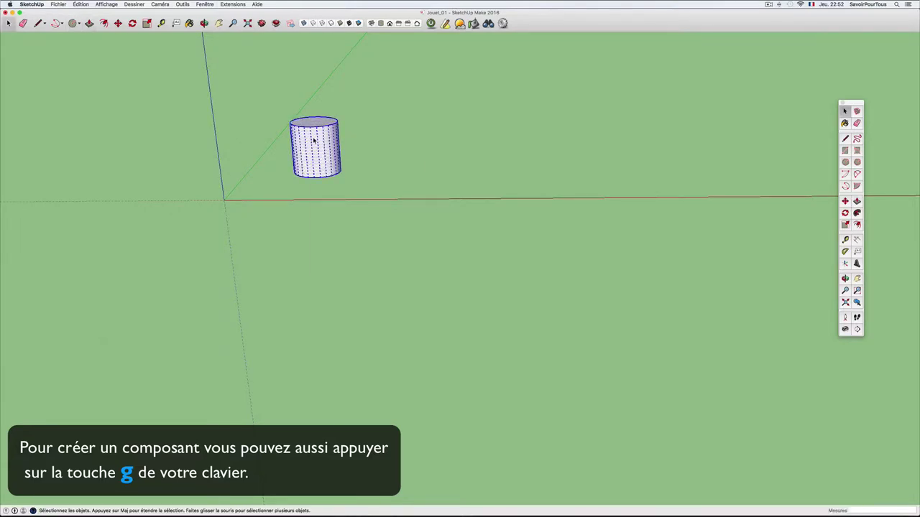
{"action": "right_click", "coordinate": [314, 141]}
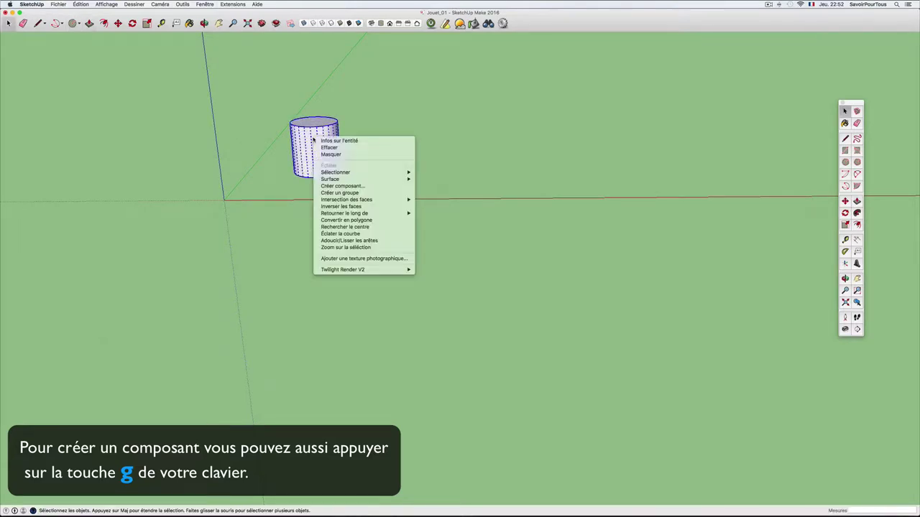
{"action": "left_click", "coordinate": [337, 187]}
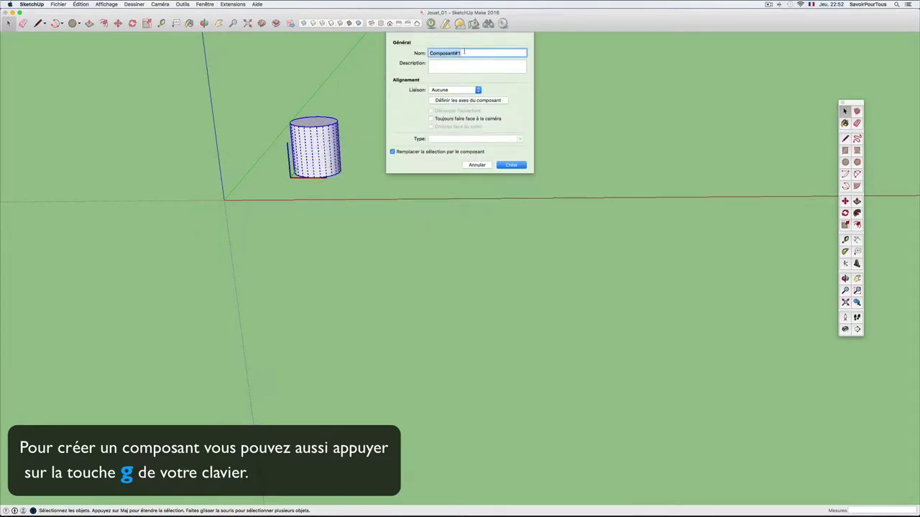
{"action": "type", "text": "T"}
{"action": "type", "text": "ube"}
{"action": "key", "text": "Return"}
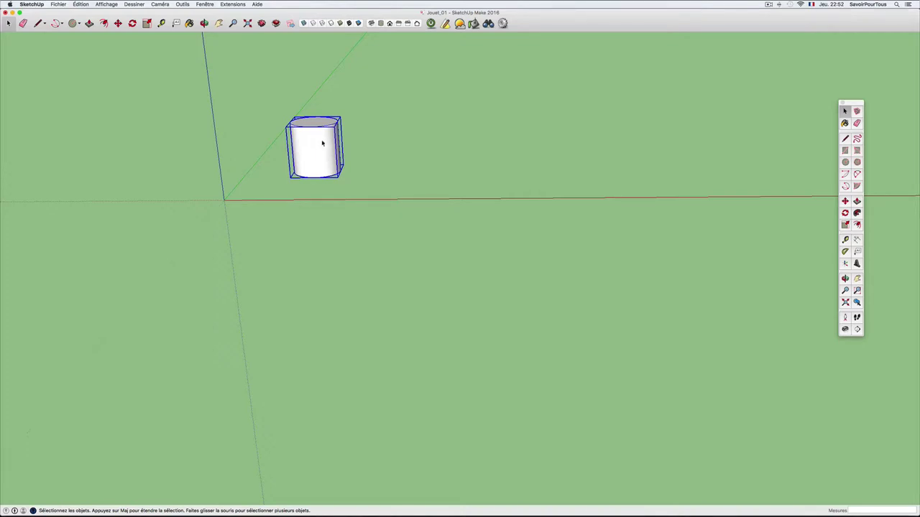
Copy the Tube cylinder 80,46 cm along the red axis and repeat it x5.
{"action": "scroll", "coordinate": [318, 146], "scroll_direction": "up", "scroll_amount": 2}
{"action": "scroll", "coordinate": [307, 184], "scroll_direction": "up", "scroll_amount": 2}
{"action": "scroll", "coordinate": [308, 184], "scroll_direction": "up", "scroll_amount": 1}
{"action": "scroll", "coordinate": [304, 180], "scroll_direction": "up", "scroll_amount": 1}
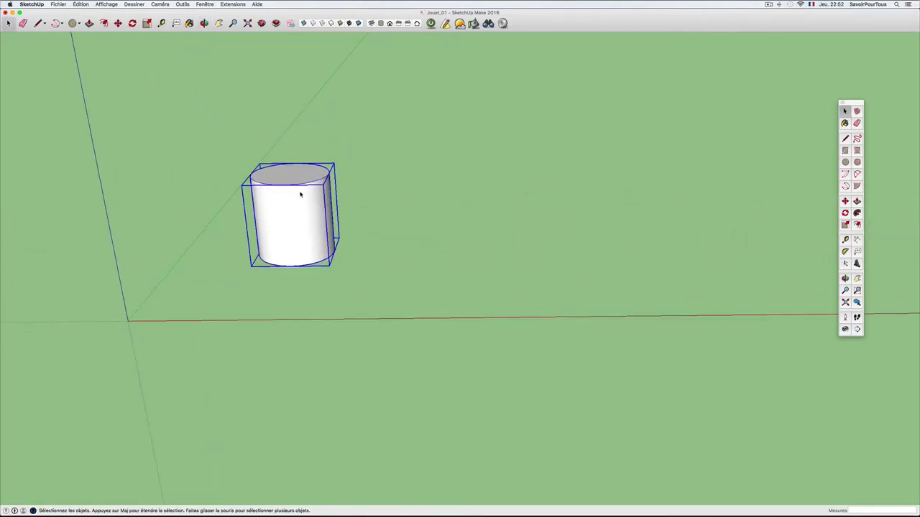
{"action": "scroll", "coordinate": [302, 209], "scroll_direction": "down", "scroll_amount": 2}
{"action": "scroll", "coordinate": [304, 205], "scroll_direction": "down", "scroll_amount": 1}
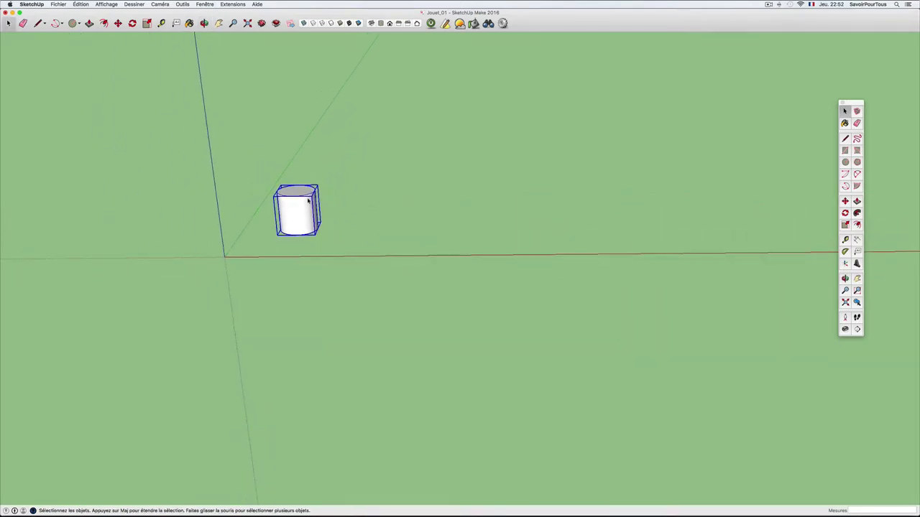
{"action": "key", "text": "m"}
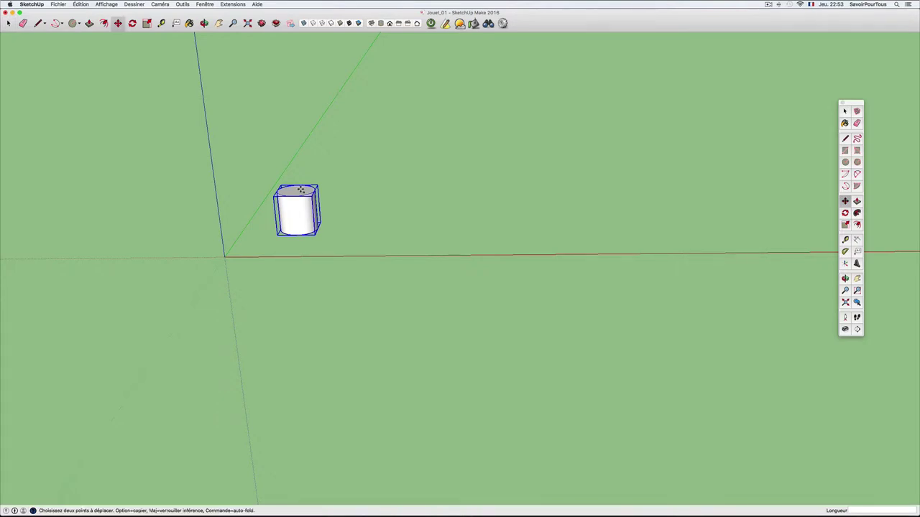
{"action": "key", "text": "alt"}
{"action": "left_click", "coordinate": [301, 189]}
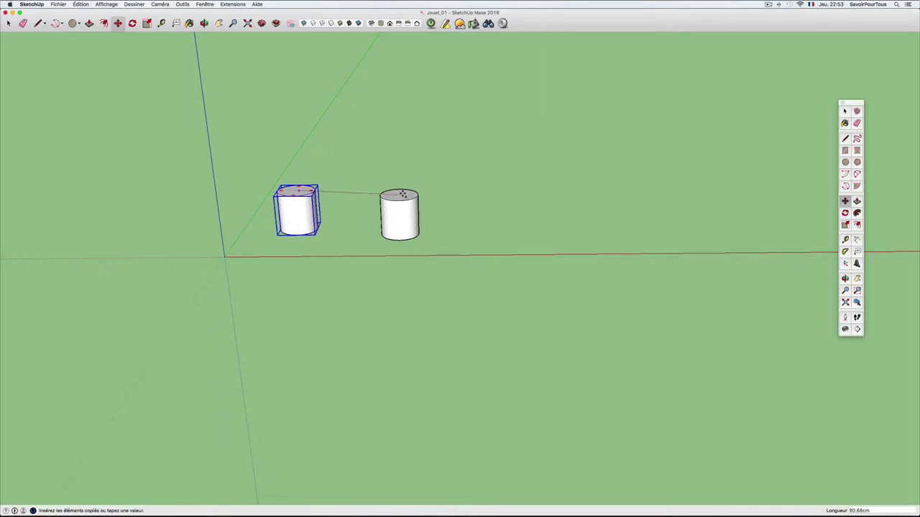
{"action": "left_click", "coordinate": [404, 192]}
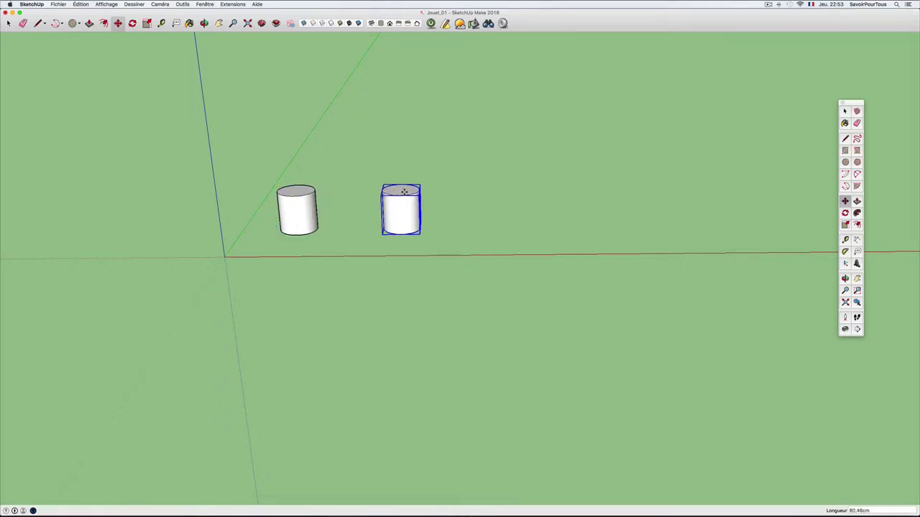
{"action": "key", "text": "Tab"}
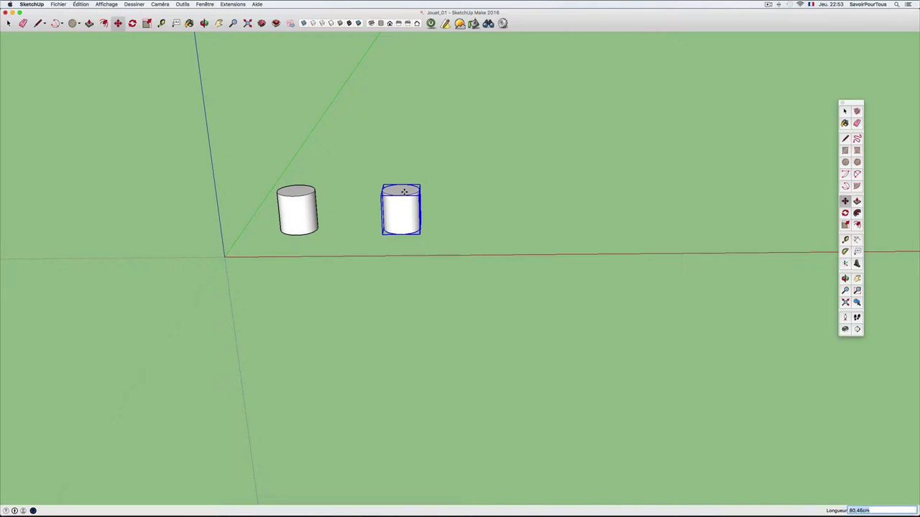
{"action": "type", "text": "x5"}
{"action": "key", "text": "Return"}
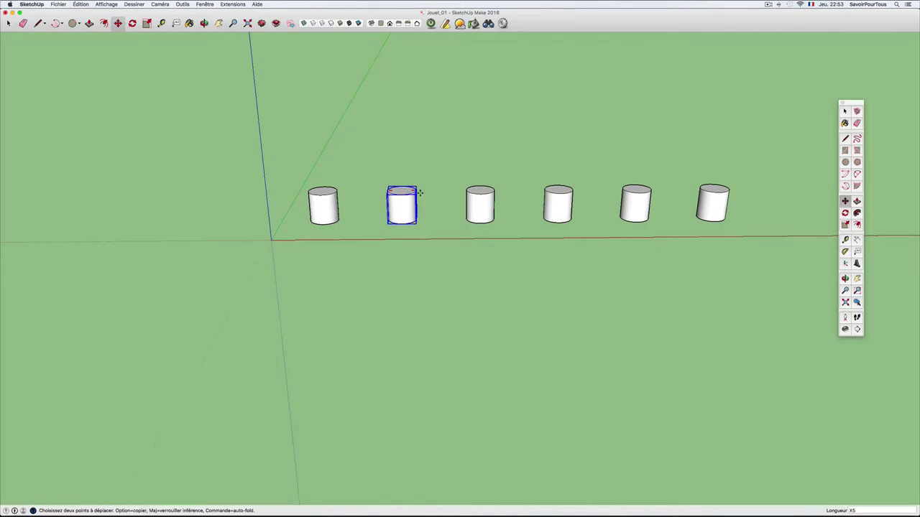
{"action": "key", "text": "space"}
{"action": "scroll", "coordinate": [351, 205], "scroll_direction": "up", "scroll_amount": 3}
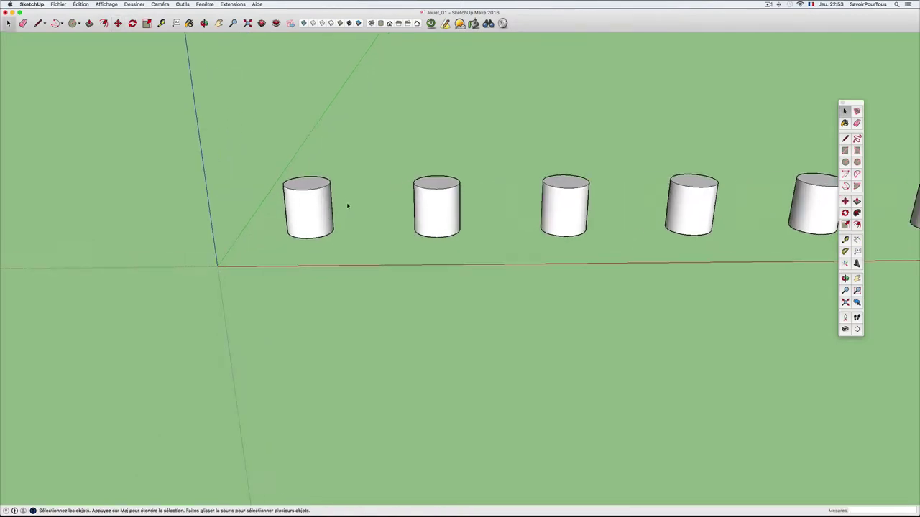
Inside the first Tube component, pull its top face up so all copies grow taller.
{"action": "left_click", "coordinate": [316, 204]}
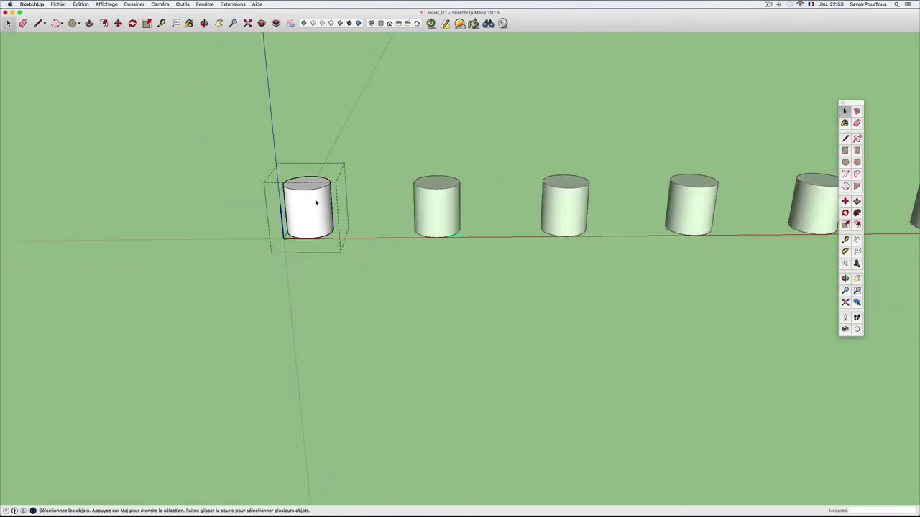
{"action": "scroll", "coordinate": [314, 205], "scroll_direction": "up", "scroll_amount": 2}
{"action": "scroll", "coordinate": [317, 204], "scroll_direction": "up", "scroll_amount": 2}
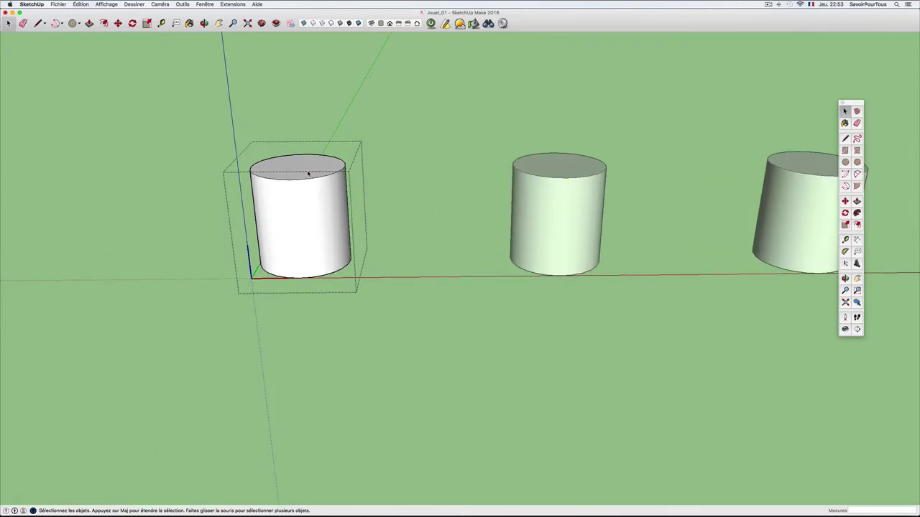
{"action": "left_click", "coordinate": [308, 173]}
{"action": "key", "text": "p"}
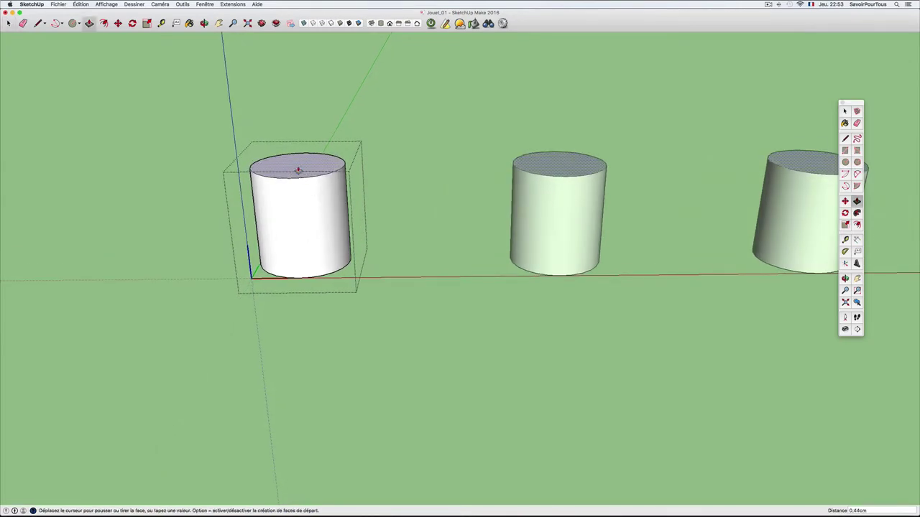
{"action": "left_click_drag", "start_coordinate": [299, 171], "coordinate": [299, 68]}
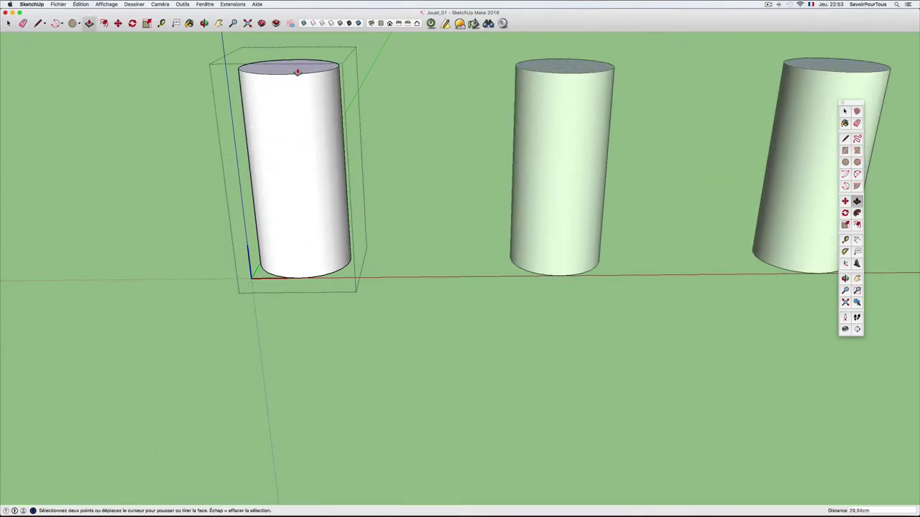
{"action": "scroll", "coordinate": [298, 71], "scroll_direction": "down", "scroll_amount": 2}
{"action": "scroll", "coordinate": [297, 73], "scroll_direction": "down", "scroll_amount": 2}
{"action": "middle_click_drag", "start_coordinate": [373, 129], "coordinate": [249, 230], "text": "shift"}
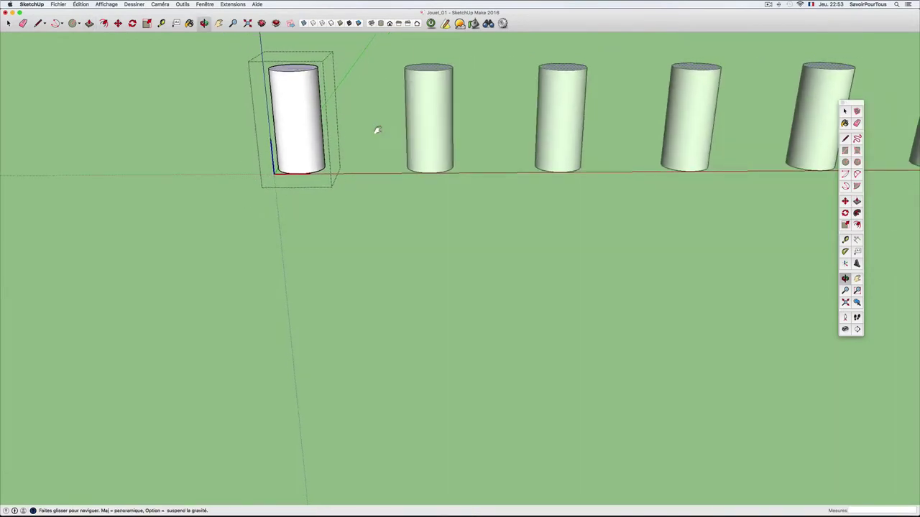
{"action": "scroll", "coordinate": [273, 230], "scroll_direction": "down", "scroll_amount": 2}
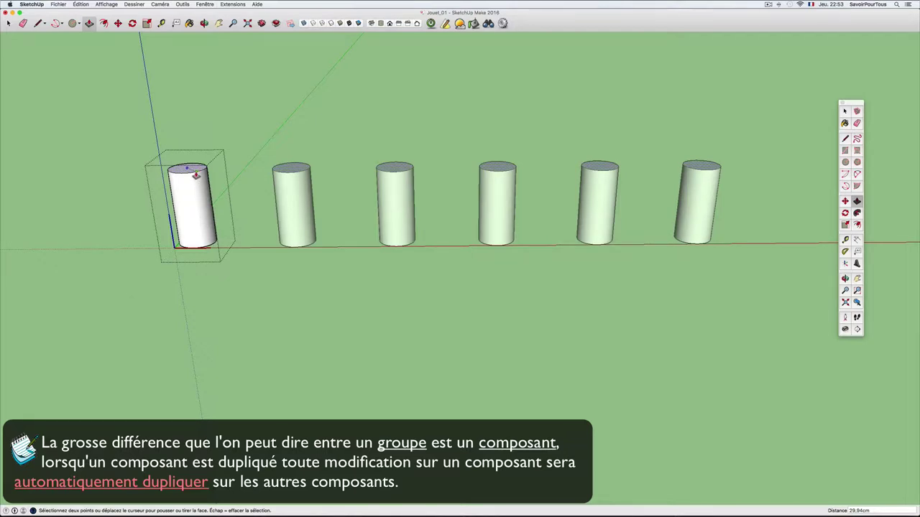
{"action": "key", "text": "space"}
{"action": "left_click", "coordinate": [484, 156]}
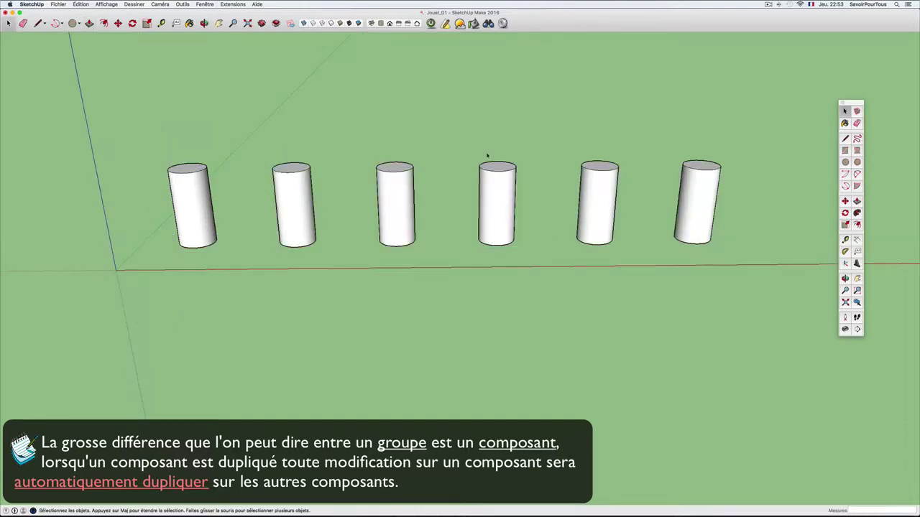
Open the fourth cylinder component for editing and orbit to inspect the taller row.
{"action": "left_click", "coordinate": [495, 170]}
{"action": "scroll", "coordinate": [499, 158], "scroll_direction": "up", "scroll_amount": 3}
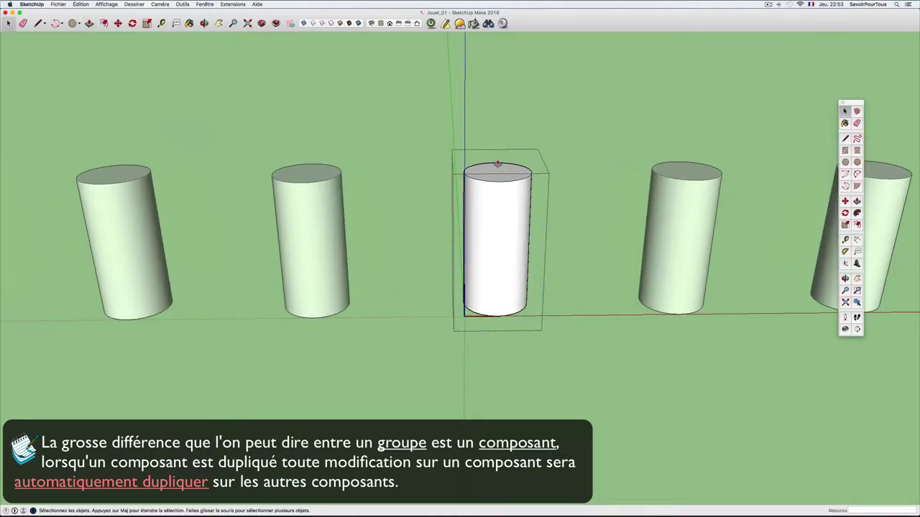
{"action": "key", "text": "p"}
{"action": "scroll", "coordinate": [496, 206], "scroll_direction": "down", "scroll_amount": 1}
{"action": "scroll", "coordinate": [497, 208], "scroll_direction": "down", "scroll_amount": 2}
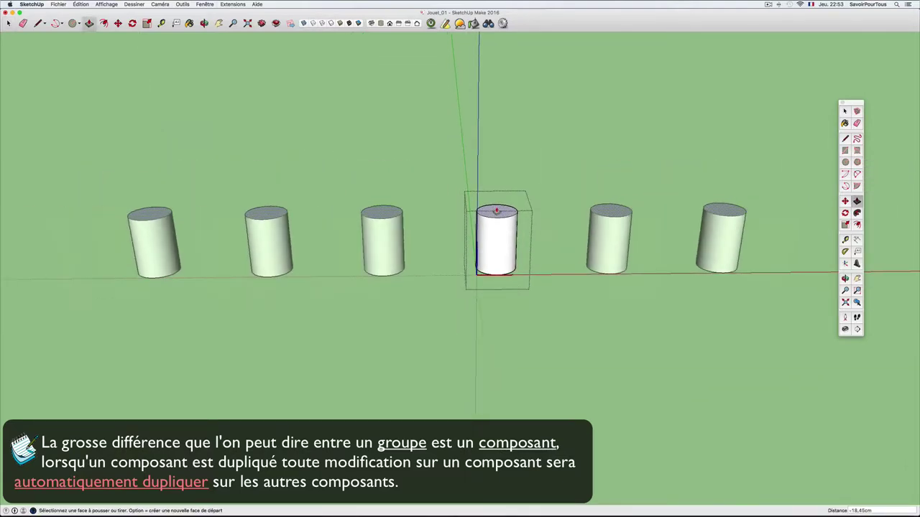
{"action": "scroll", "coordinate": [496, 212], "scroll_direction": "down", "scroll_amount": 1}
{"action": "key", "text": "space"}
{"action": "middle_click_drag", "start_coordinate": [493, 270], "coordinate": [503, 232]}
{"action": "scroll", "coordinate": [503, 232], "scroll_direction": "up", "scroll_amount": 2}
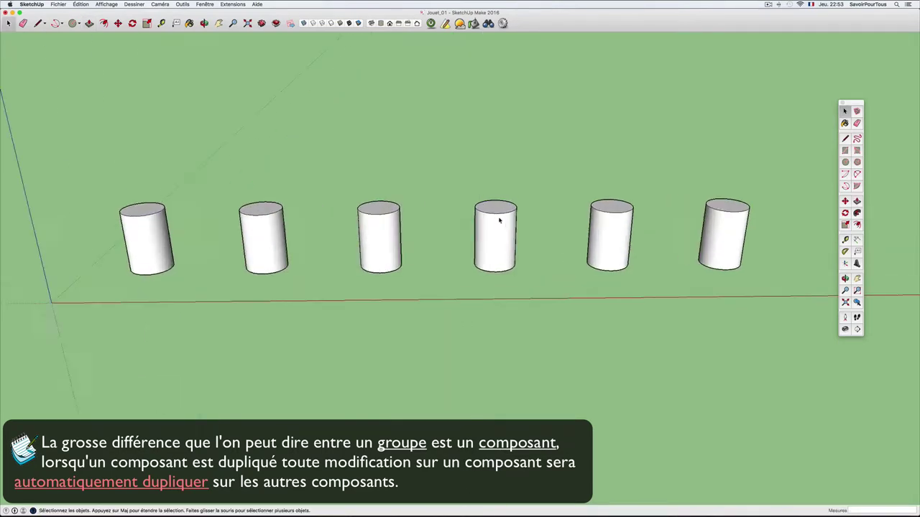
{"action": "scroll", "coordinate": [495, 212], "scroll_direction": "up", "scroll_amount": 2}
{"action": "scroll", "coordinate": [499, 221], "scroll_direction": "down", "scroll_amount": 2}
{"action": "scroll", "coordinate": [498, 220], "scroll_direction": "up", "scroll_amount": 1}
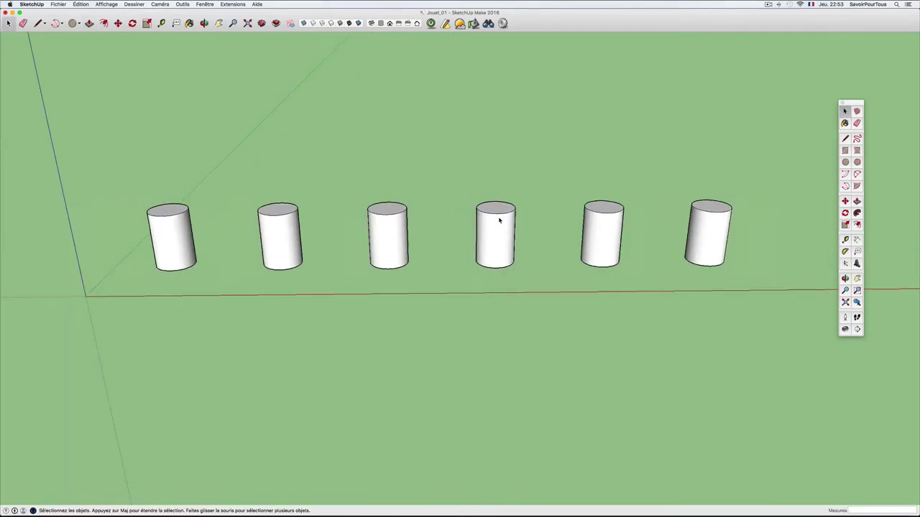
{"action": "scroll", "coordinate": [499, 221], "scroll_direction": "up", "scroll_amount": 2}
{"action": "scroll", "coordinate": [500, 220], "scroll_direction": "down", "scroll_amount": 2}
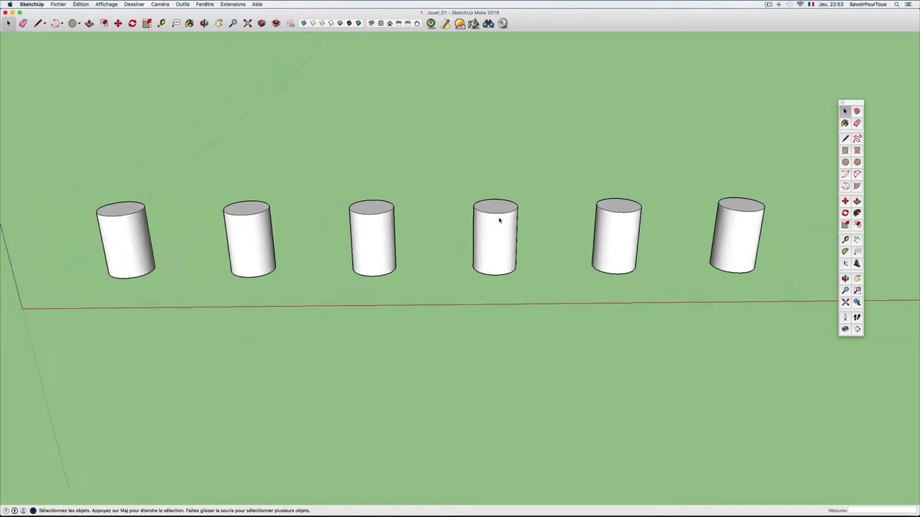
{"action": "scroll", "coordinate": [500, 220], "scroll_direction": "down", "scroll_amount": 1}
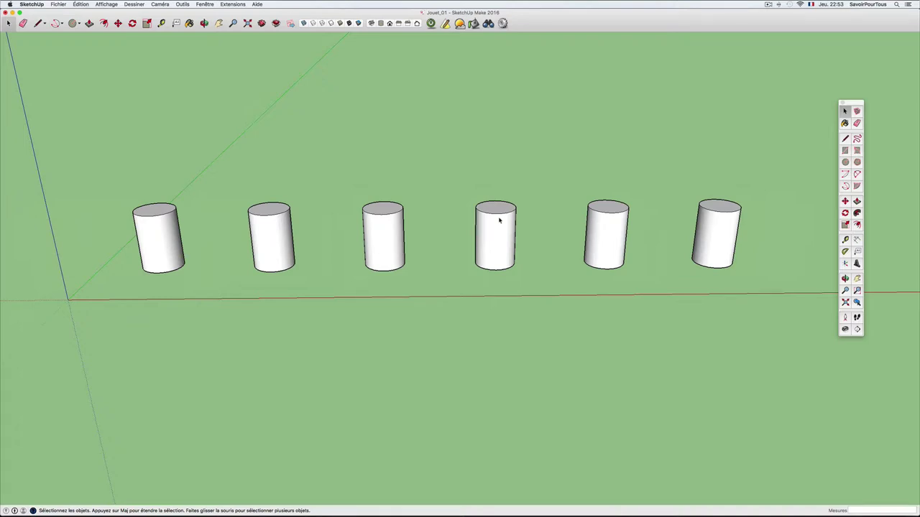
{"action": "scroll", "coordinate": [499, 220], "scroll_direction": "down", "scroll_amount": 2}
{"action": "scroll", "coordinate": [499, 220], "scroll_direction": "up", "scroll_amount": 1}
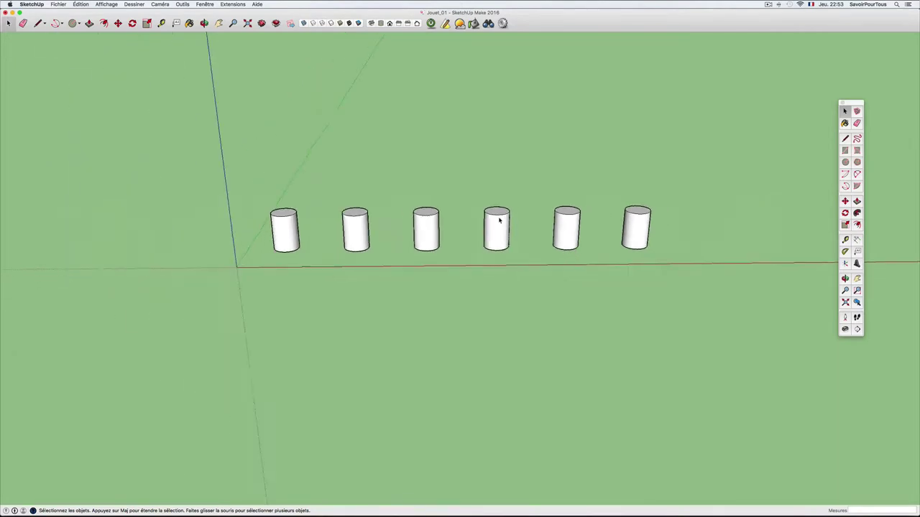
{"action": "scroll", "coordinate": [499, 219], "scroll_direction": "up", "scroll_amount": 1}
Inside the middle cylinder component, draw a 4,97 cm radius circle on its top.
{"action": "scroll", "coordinate": [497, 216], "scroll_direction": "up", "scroll_amount": 1}
{"action": "double_click", "coordinate": [496, 209]}
{"action": "scroll", "coordinate": [496, 209], "scroll_direction": "up", "scroll_amount": 2}
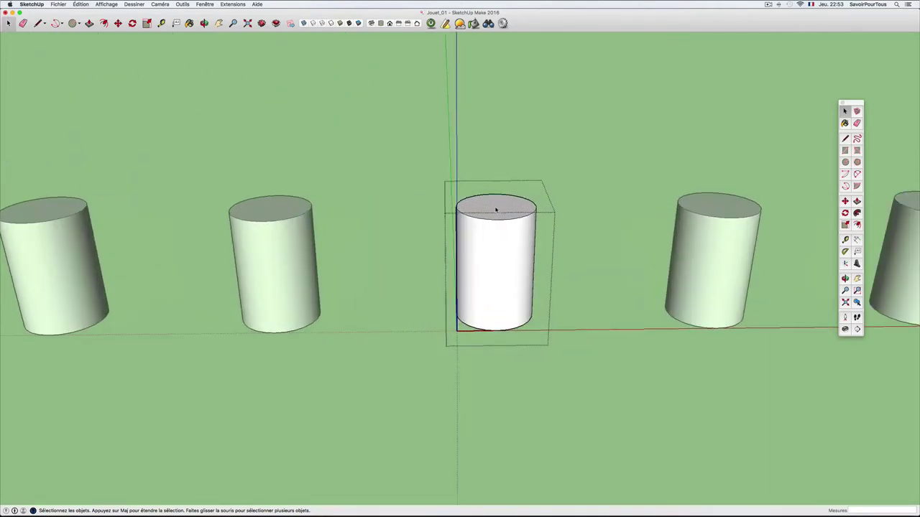
{"action": "scroll", "coordinate": [496, 209], "scroll_direction": "up", "scroll_amount": 1}
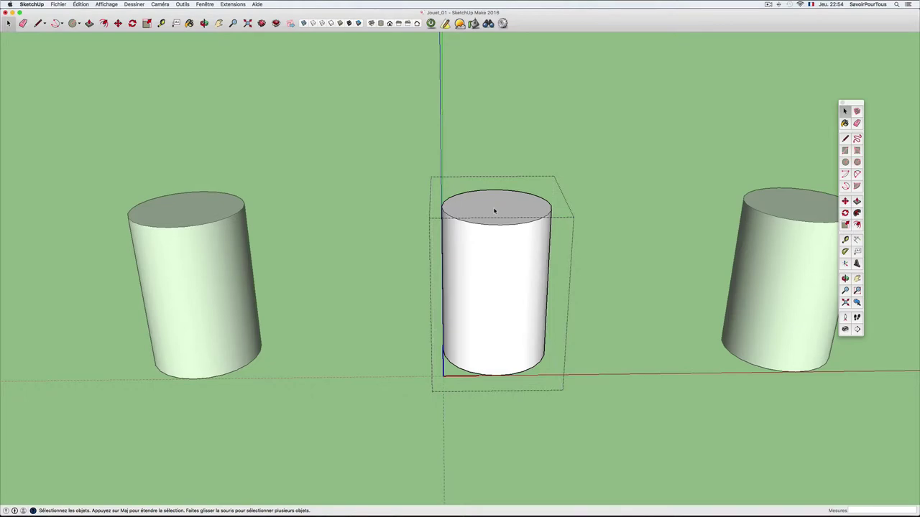
{"action": "key", "text": "c"}
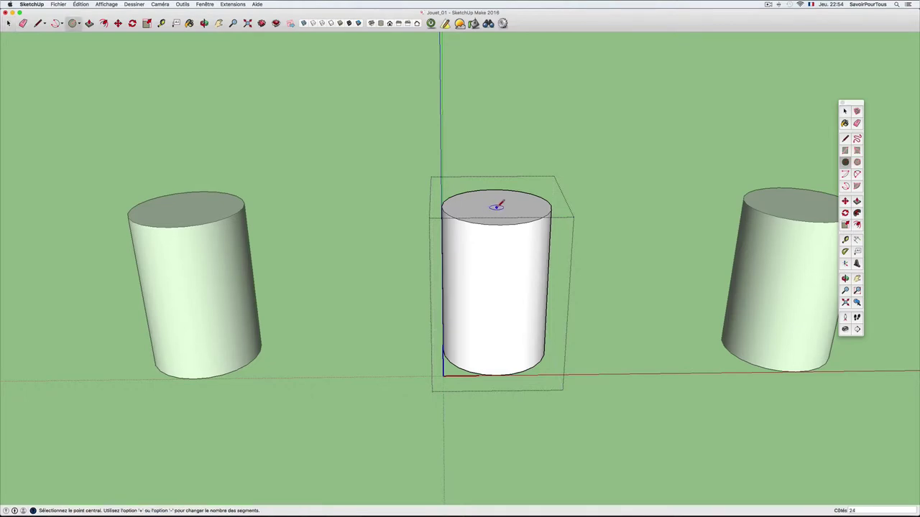
{"action": "left_click", "coordinate": [501, 207]}
{"action": "left_click", "coordinate": [521, 206]}
Pull the small circle upward into a narrow bottle neck.
{"action": "scroll", "coordinate": [524, 203], "scroll_direction": "down", "scroll_amount": 2}
{"action": "scroll", "coordinate": [512, 210], "scroll_direction": "up", "scroll_amount": 3}
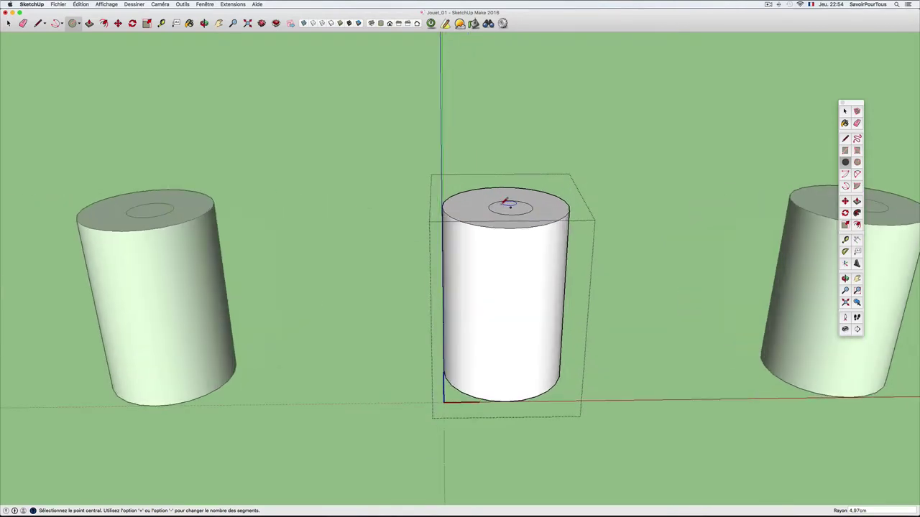
{"action": "scroll", "coordinate": [509, 205], "scroll_direction": "up", "scroll_amount": 2}
{"action": "key", "text": "p"}
{"action": "left_click_drag", "start_coordinate": [511, 207], "coordinate": [517, 113]}
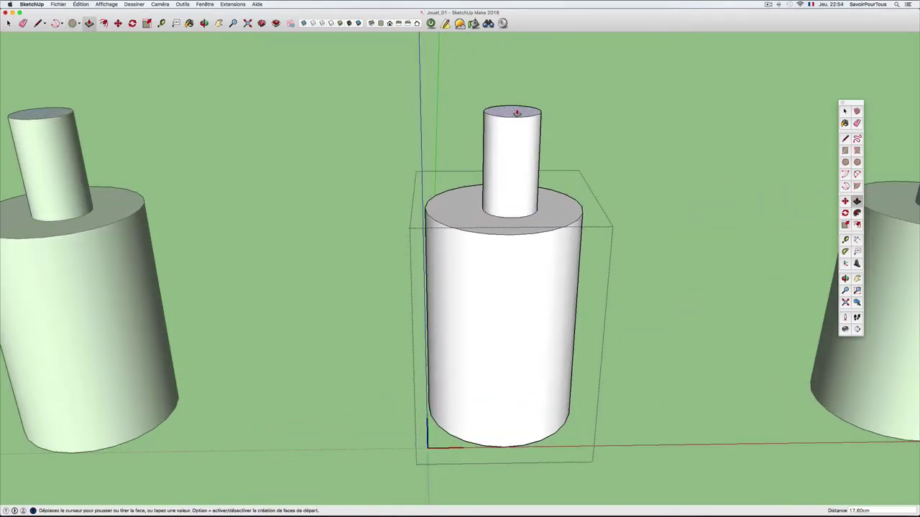
{"action": "scroll", "coordinate": [517, 113], "scroll_direction": "down", "scroll_amount": 2}
{"action": "scroll", "coordinate": [515, 118], "scroll_direction": "down", "scroll_amount": 2}
{"action": "scroll", "coordinate": [443, 175], "scroll_direction": "down", "scroll_amount": 2}
{"action": "scroll", "coordinate": [444, 175], "scroll_direction": "down", "scroll_amount": 1}
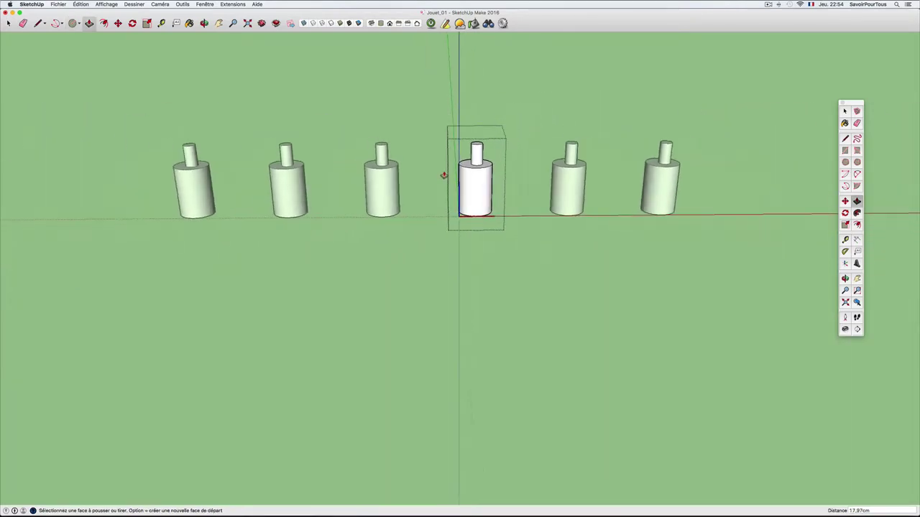
Orbit around the bottles and box-select all six of them.
{"action": "key", "text": "space"}
{"action": "middle_click_drag", "start_coordinate": [554, 232], "coordinate": [493, 216]}
{"action": "scroll", "coordinate": [481, 219], "scroll_direction": "down", "scroll_amount": 2}
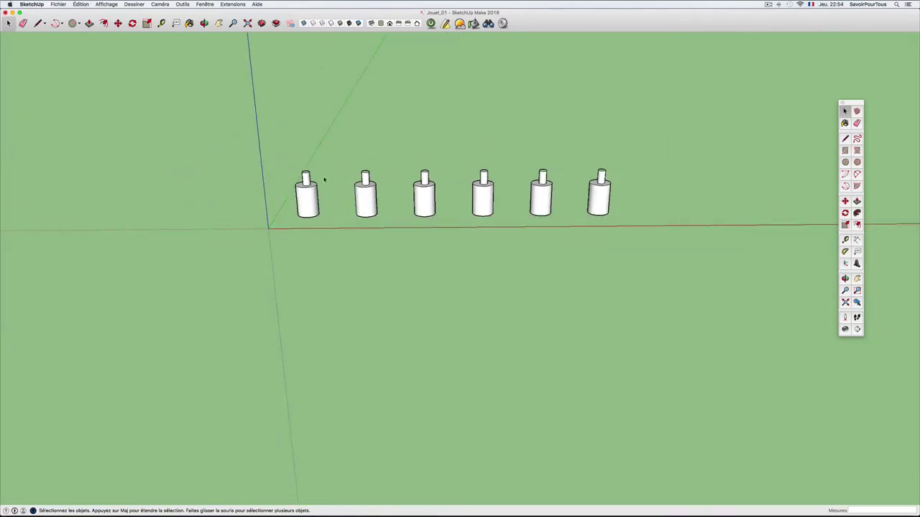
{"action": "left_click_drag", "start_coordinate": [277, 140], "coordinate": [645, 240]}
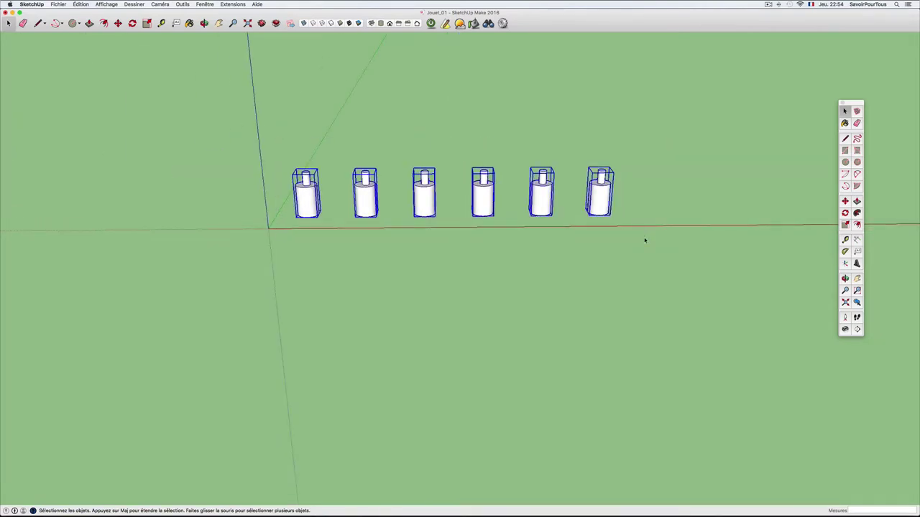
Delete the six bottles and model a new cylinder from a circle near the origin.
{"action": "key", "text": "Delete"}
{"action": "key", "text": "c"}
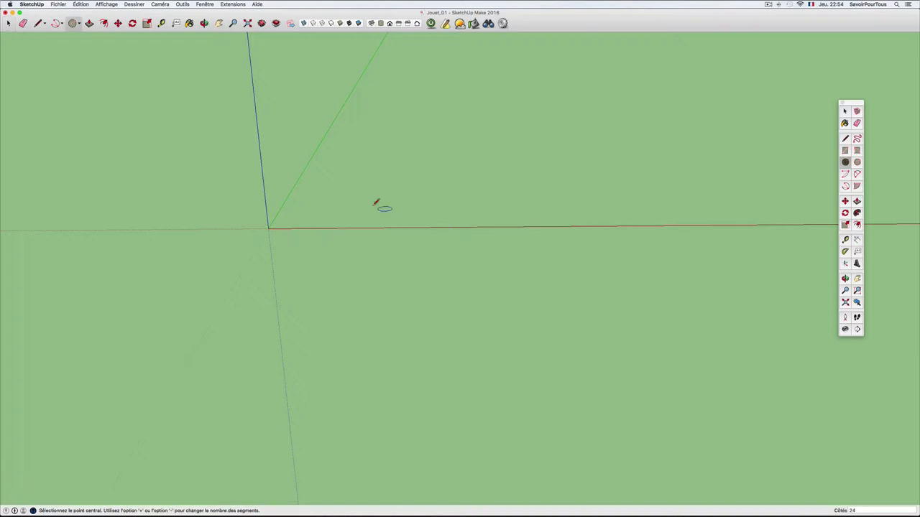
{"action": "left_click", "coordinate": [340, 199]}
{"action": "left_click", "coordinate": [368, 197]}
{"action": "key", "text": "p"}
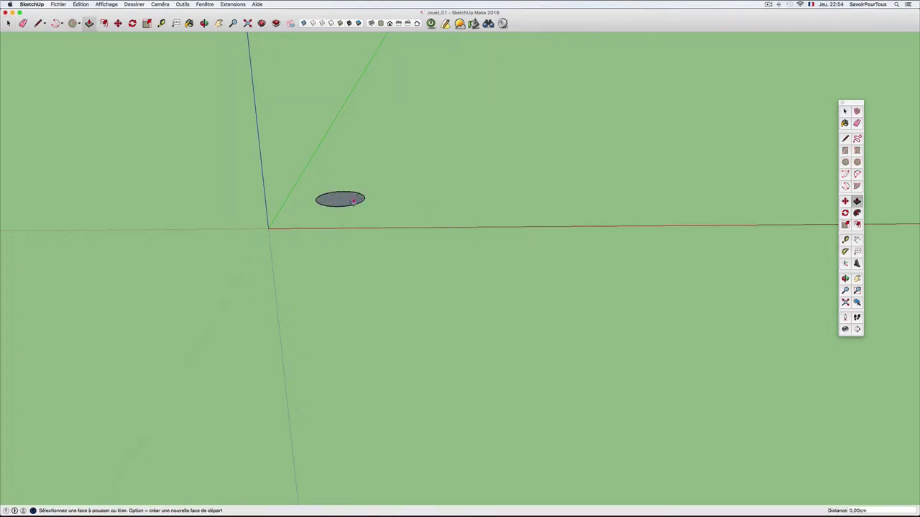
{"action": "left_click_drag", "start_coordinate": [343, 199], "coordinate": [333, 137]}
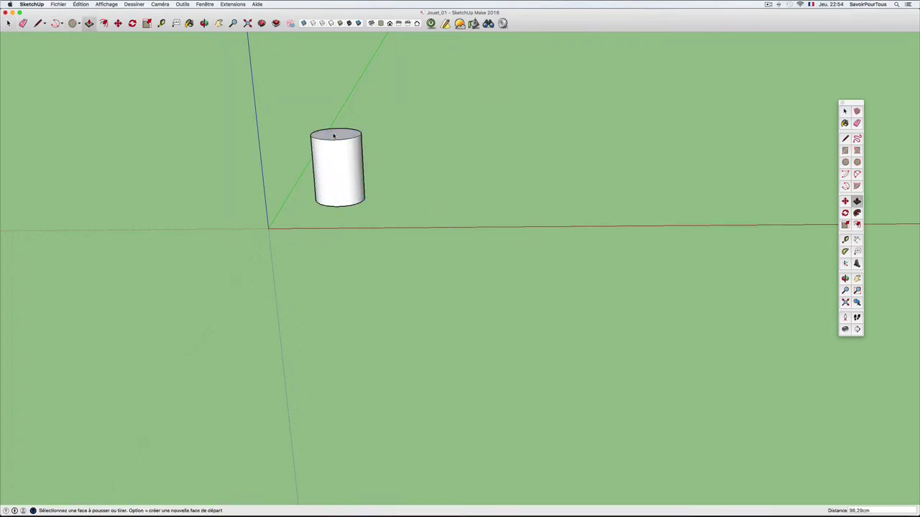
Select the whole new cylinder and choose Créer composant from its context menu.
{"action": "key", "text": "space"}
{"action": "triple_click", "coordinate": [332, 137]}
{"action": "scroll", "coordinate": [333, 136], "scroll_direction": "up", "scroll_amount": 3}
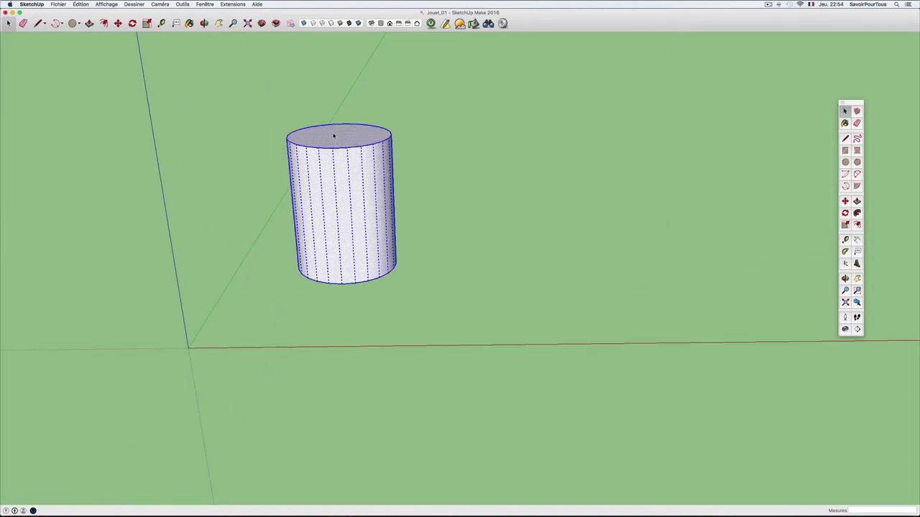
{"action": "right_click", "coordinate": [332, 136]}
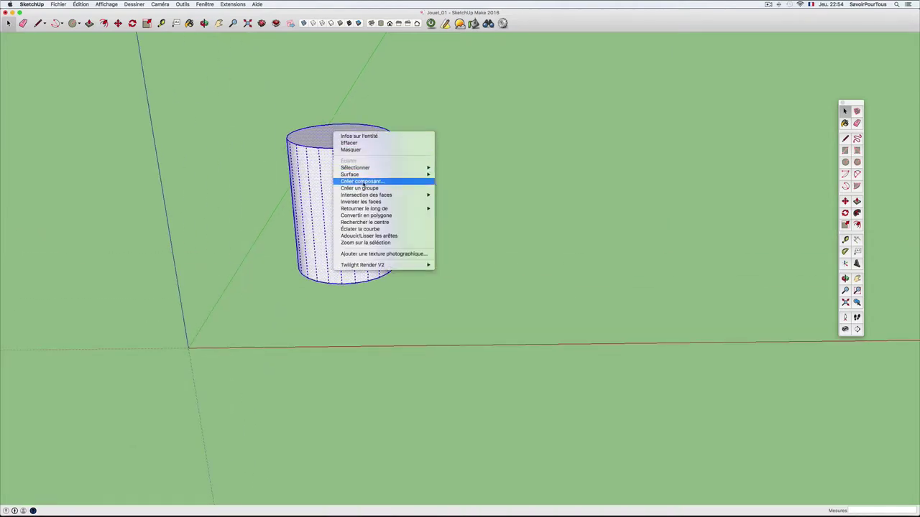
{"action": "left_click", "coordinate": [364, 183]}
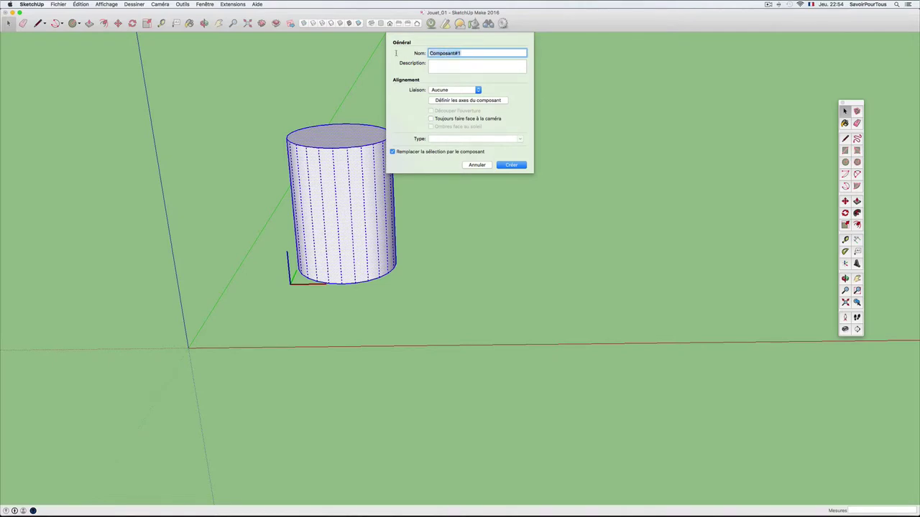
Enter Tube as the component name and expand the Liaison alignment options list.
{"action": "type", "text": "Tube"}
{"action": "left_click", "coordinate": [440, 63]}
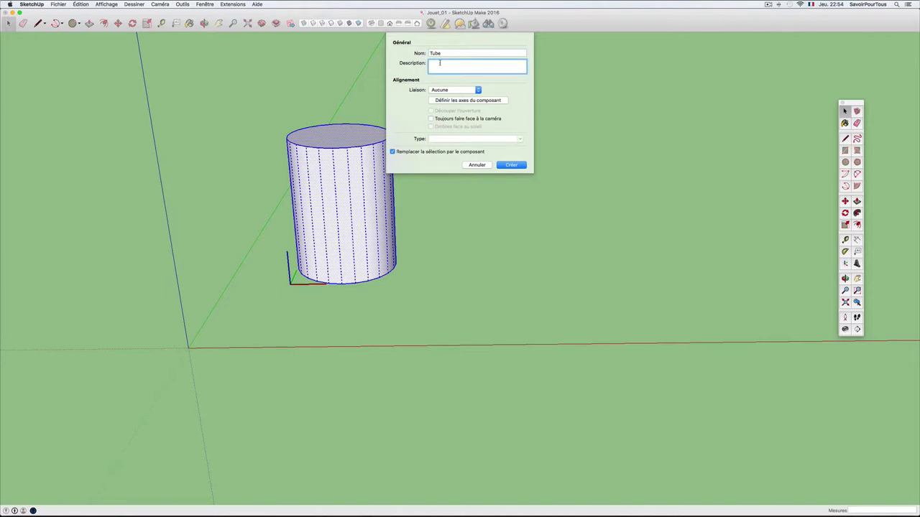
{"action": "left_click", "coordinate": [476, 91]}
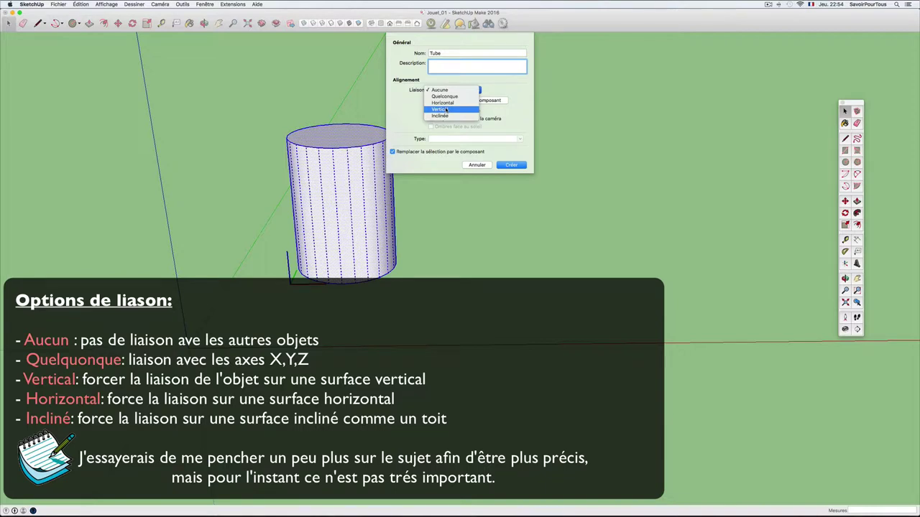
Keep alignment set to Aucune and cancel the Créer un composant dialog.
{"action": "left_click", "coordinate": [486, 91]}
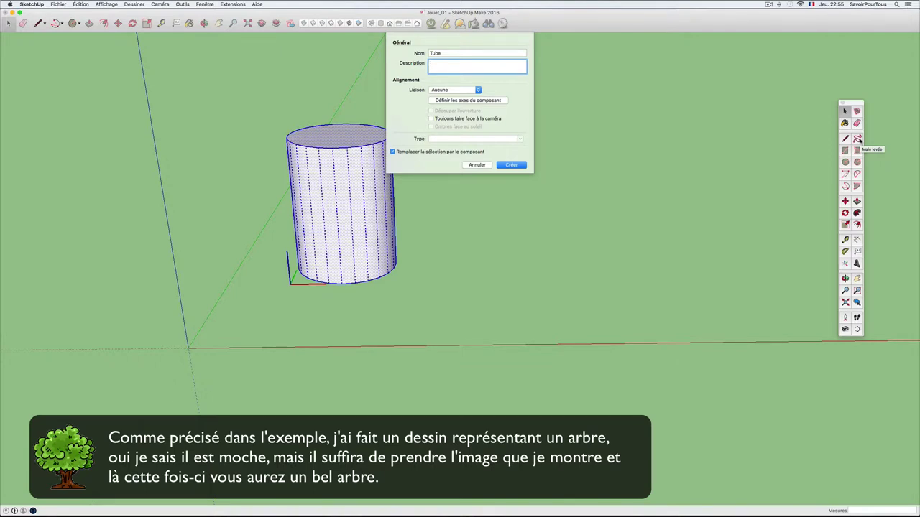
{"action": "left_click", "coordinate": [476, 165]}
Draw a ground rectangle and sketch a rough tree outline on it freehand.
{"action": "key", "text": "r"}
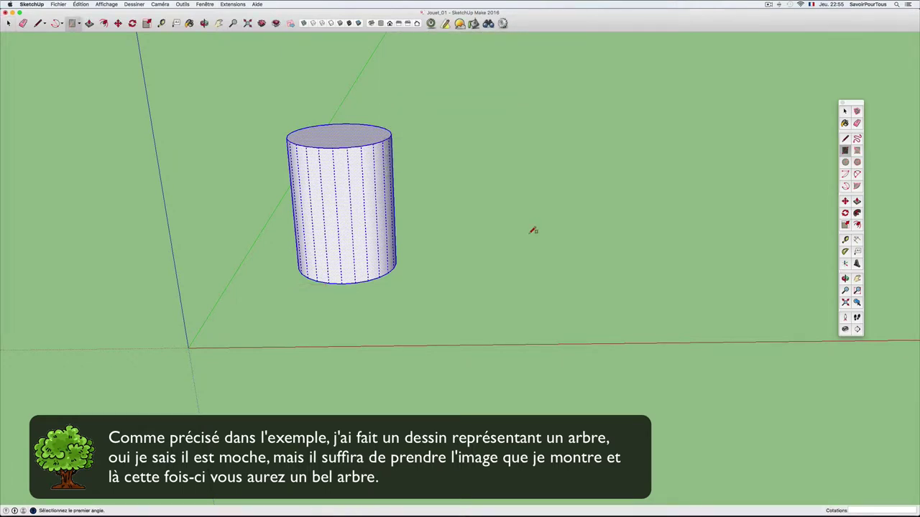
{"action": "left_click", "coordinate": [525, 263]}
{"action": "left_click", "coordinate": [654, 316]}
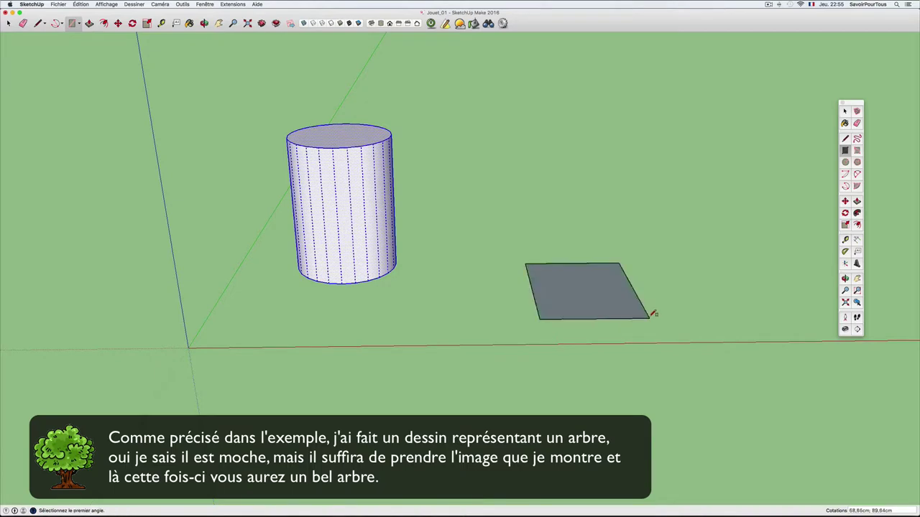
{"action": "scroll", "coordinate": [607, 291], "scroll_direction": "up", "scroll_amount": 2}
{"action": "scroll", "coordinate": [603, 298], "scroll_direction": "up", "scroll_amount": 3}
{"action": "scroll", "coordinate": [602, 303], "scroll_direction": "up", "scroll_amount": 2}
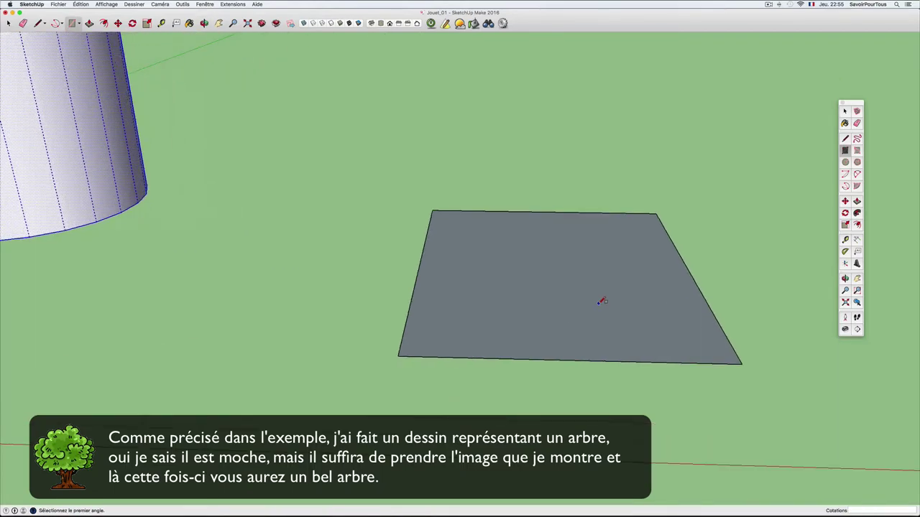
{"action": "left_click", "coordinate": [857, 139]}
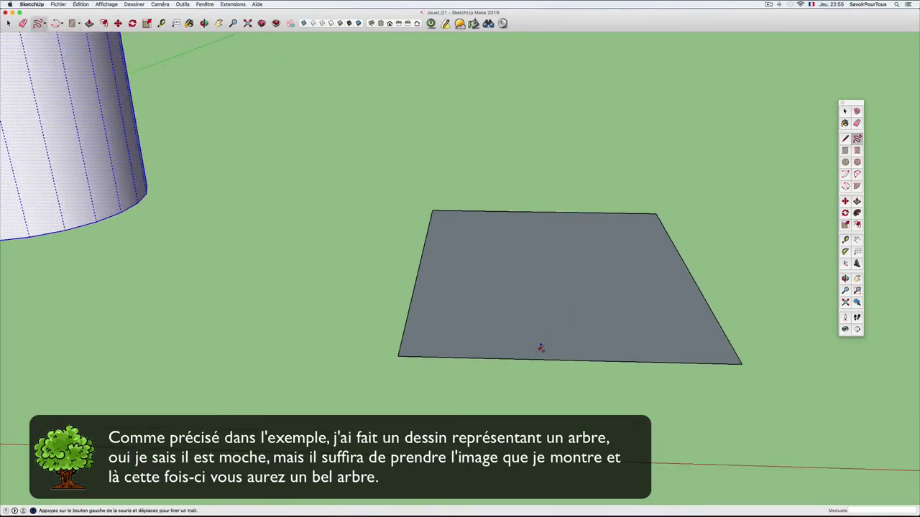
{"action": "mouse_move", "coordinate": [527, 357]}
{"action": "left_mouse_down"}
{"action": "mouse_move", "coordinate": [507, 327]}
{"action": "mouse_move", "coordinate": [507, 255]}
{"action": "mouse_move", "coordinate": [544, 235]}
{"action": "mouse_move", "coordinate": [588, 231]}
{"action": "mouse_move", "coordinate": [606, 257]}
{"action": "mouse_move", "coordinate": [554, 302]}
{"action": "mouse_move", "coordinate": [551, 359]}
{"action": "left_mouse_up"}
Erase the rectangle's outer edges so only the tree shape remains.
{"action": "key", "text": "e"}
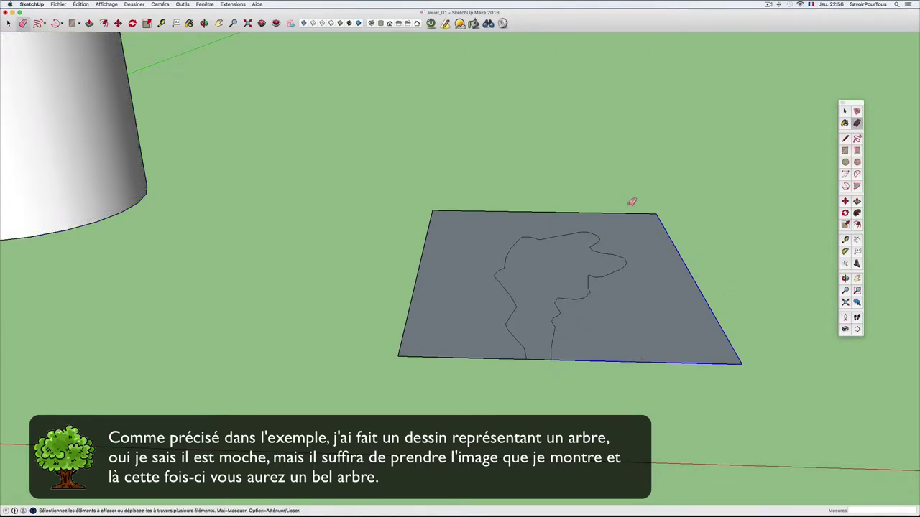
{"action": "left_click_drag", "start_coordinate": [695, 286], "coordinate": [554, 205]}
{"action": "mouse_move", "coordinate": [457, 219]}
{"action": "left_mouse_down"}
{"action": "mouse_move", "coordinate": [437, 300]}
{"action": "mouse_move", "coordinate": [464, 357]}
{"action": "left_mouse_up"}
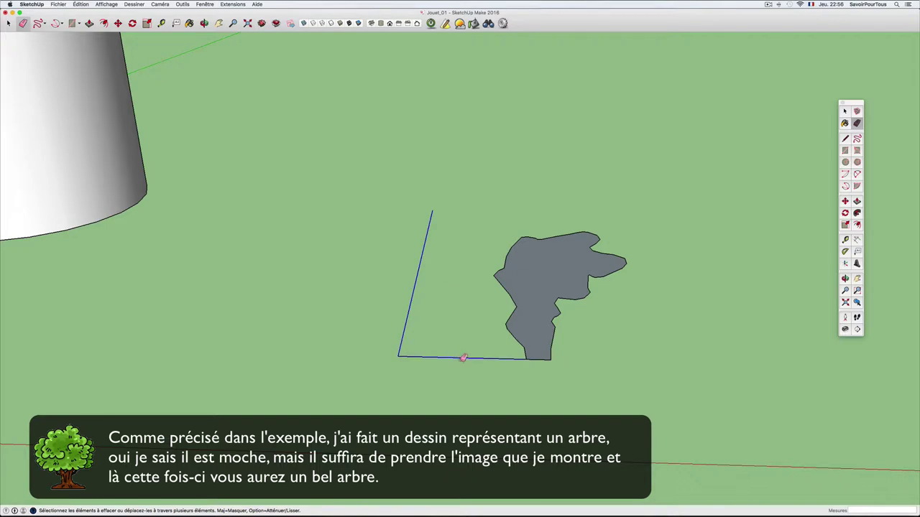
{"action": "mouse_move", "coordinate": [484, 340]}
{"action": "middle_mouse_down"}
{"action": "mouse_move", "coordinate": [593, 333]}
{"action": "mouse_move", "coordinate": [599, 306]}
{"action": "middle_mouse_up"}
{"action": "scroll", "coordinate": [599, 307], "scroll_direction": "up", "scroll_amount": 3}
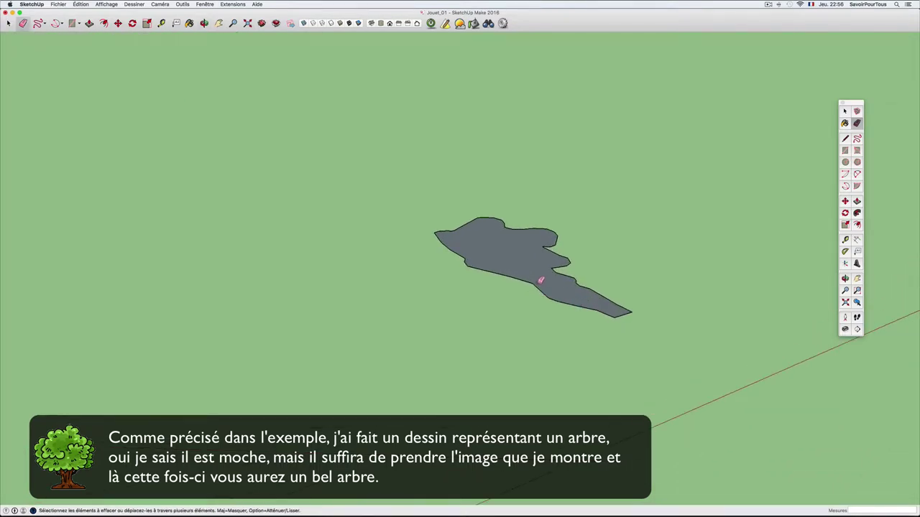
Select the tree face with its outline and orbit to a low view.
{"action": "key", "text": "space"}
{"action": "double_click", "coordinate": [531, 276]}
{"action": "mouse_move", "coordinate": [539, 286]}
{"action": "middle_mouse_down"}
{"action": "mouse_move", "coordinate": [612, 318]}
{"action": "mouse_move", "coordinate": [652, 294]}
{"action": "middle_mouse_up"}
{"action": "key", "text": "q"}
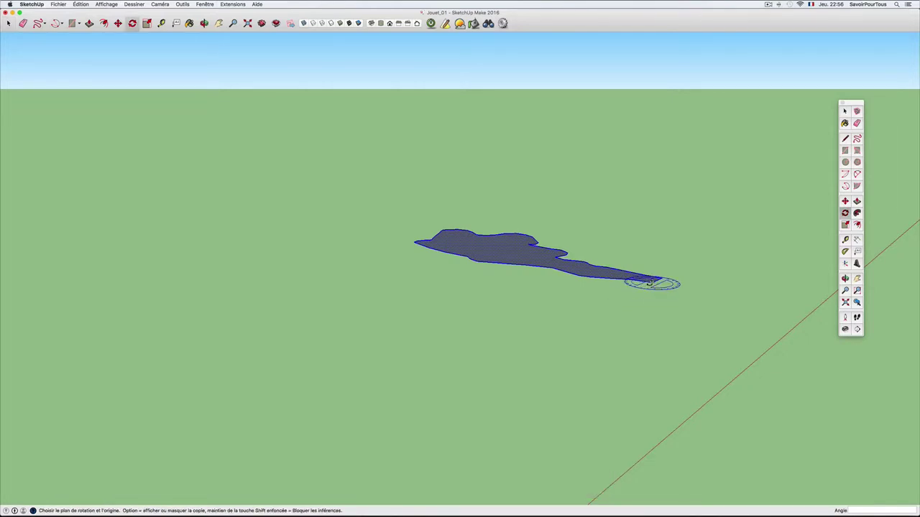
Rotate the tree face about the red axis from its base so it stands upright.
{"action": "key", "text": "Left"}
{"action": "key", "text": "Right"}
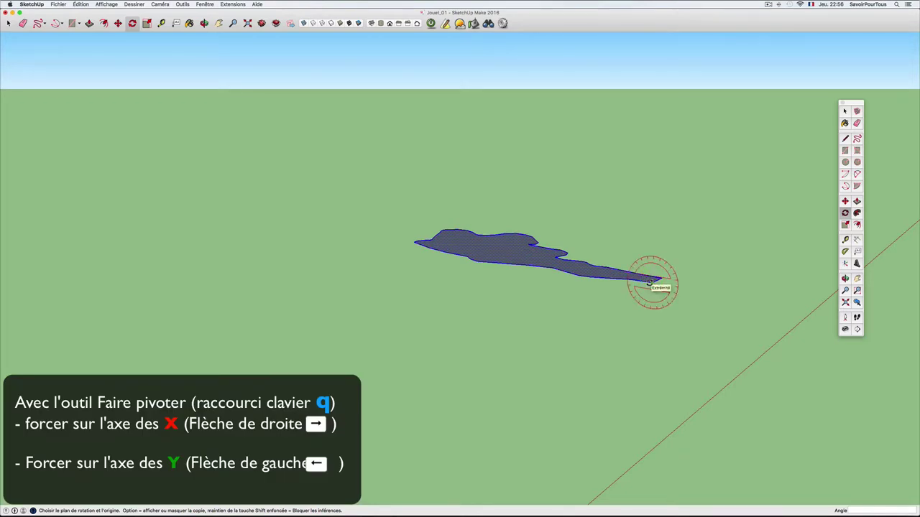
{"action": "key", "text": "Right"}
{"action": "key", "text": "Right"}
{"action": "left_click", "coordinate": [650, 283]}
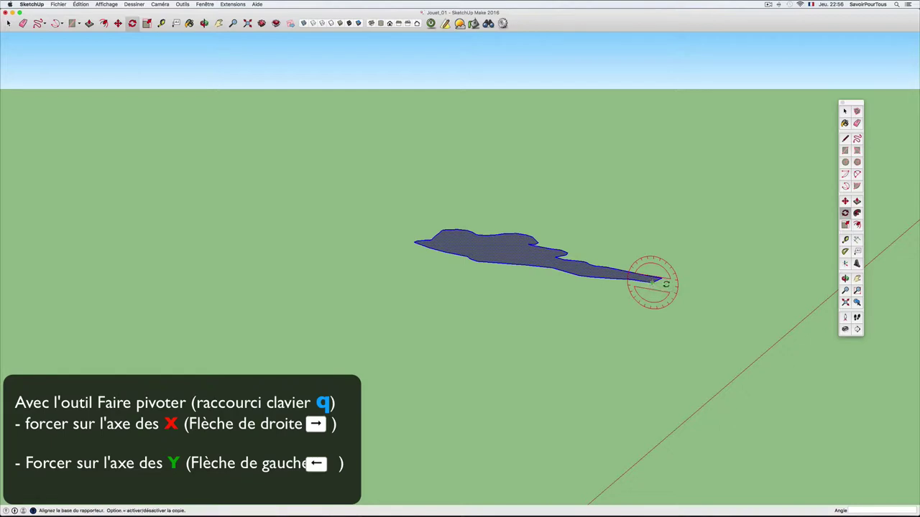
{"action": "left_click", "coordinate": [721, 295]}
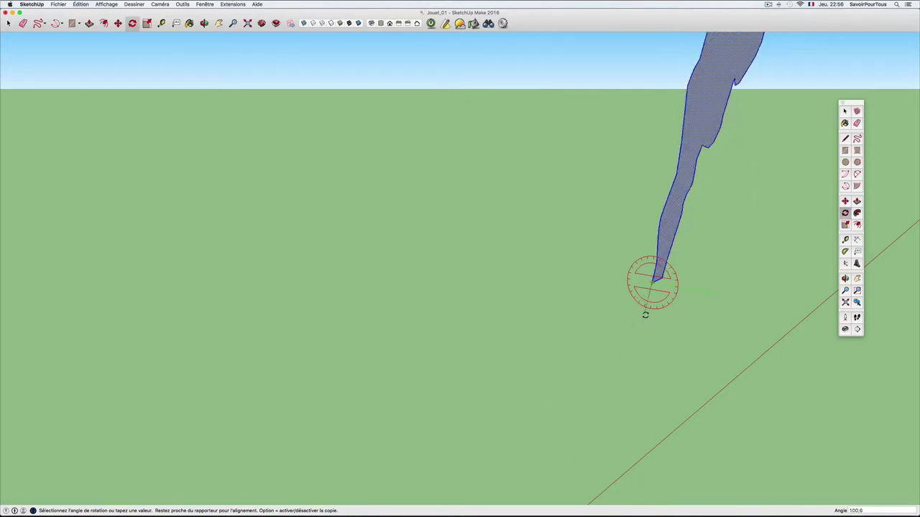
{"action": "left_click", "coordinate": [649, 316]}
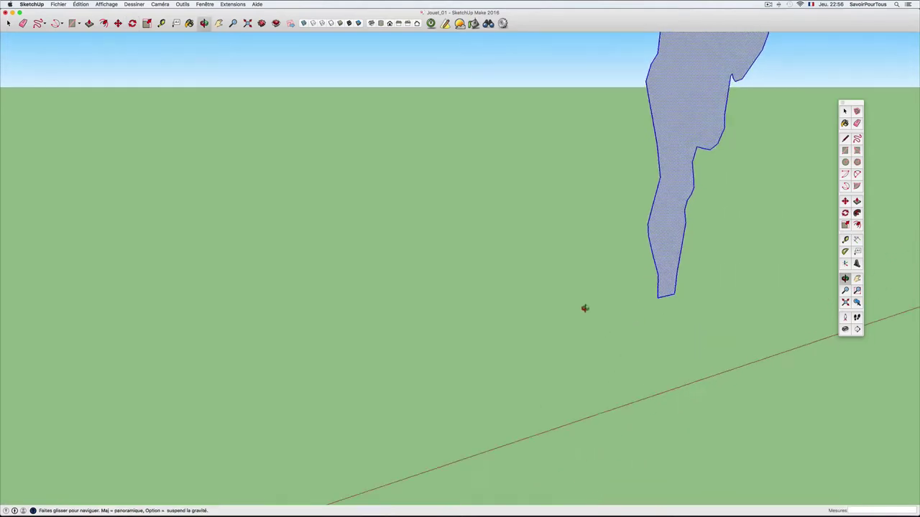
{"action": "mouse_move", "coordinate": [585, 309]}
{"action": "middle_mouse_down"}
{"action": "mouse_move", "coordinate": [505, 300]}
{"action": "mouse_move", "coordinate": [607, 282]}
{"action": "mouse_move", "coordinate": [612, 268]}
{"action": "middle_mouse_up"}
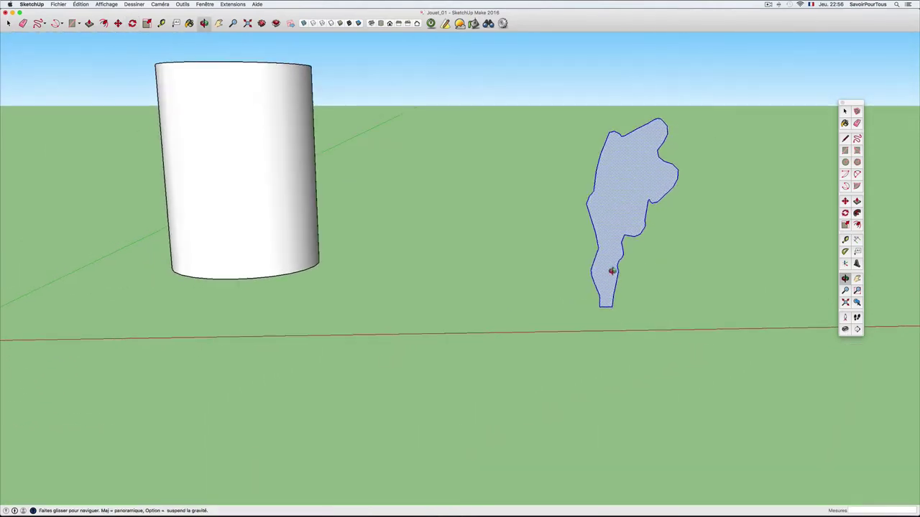
{"action": "key", "text": "space"}
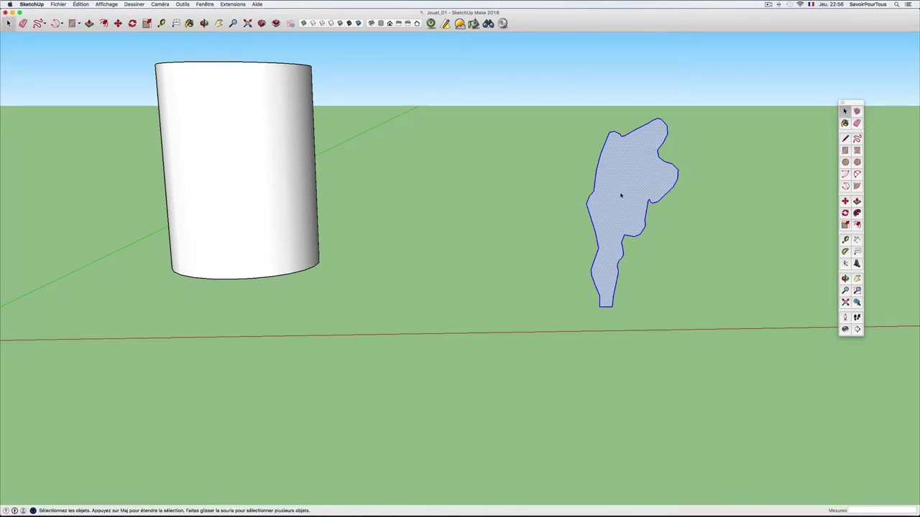
Turn the upright tree into the component 'Arbre', always facing the camera with sun-facing shadows.
{"action": "right_click", "coordinate": [621, 195]}
{"action": "left_click", "coordinate": [623, 236]}
{"action": "type", "text": "Arbre"}
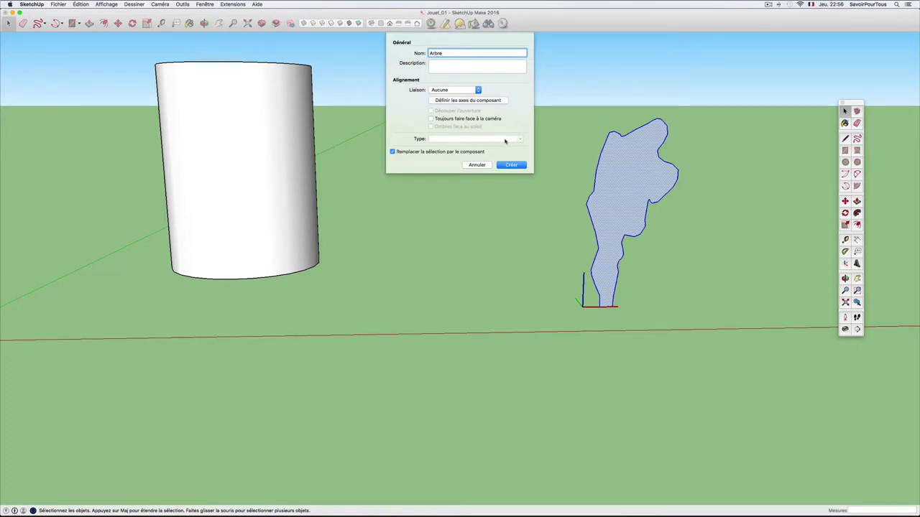
{"action": "left_click", "coordinate": [431, 119]}
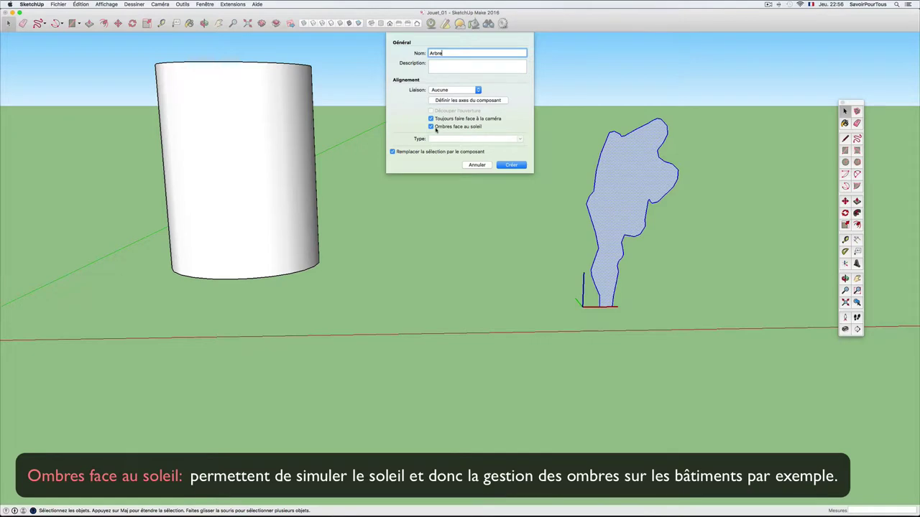
{"action": "left_click", "coordinate": [510, 166]}
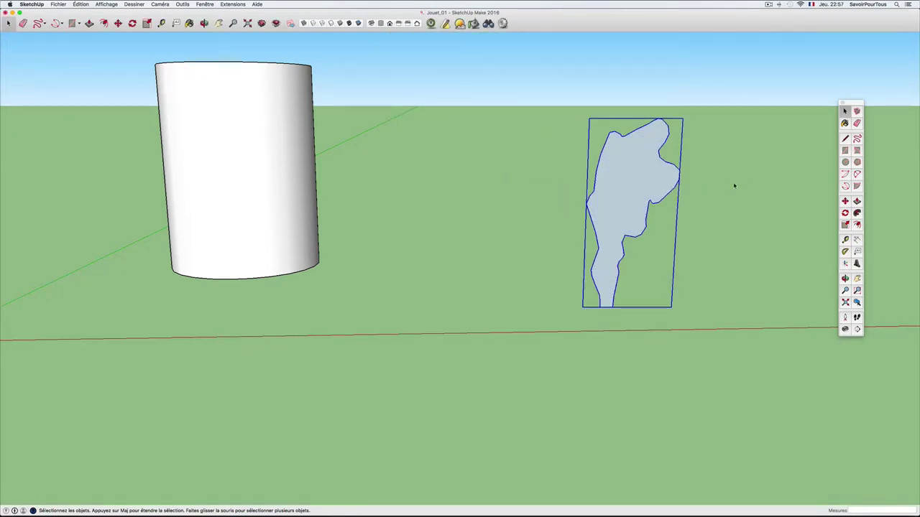
{"action": "mouse_move", "coordinate": [733, 184]}
{"action": "middle_mouse_down"}
{"action": "mouse_move", "coordinate": [386, 210]}
{"action": "mouse_move", "coordinate": [454, 223]}
{"action": "mouse_move", "coordinate": [565, 220]}
{"action": "mouse_move", "coordinate": [467, 216]}
{"action": "mouse_move", "coordinate": [548, 228]}
{"action": "mouse_move", "coordinate": [522, 228]}
{"action": "mouse_move", "coordinate": [729, 215]}
{"action": "mouse_move", "coordinate": [573, 250]}
{"action": "mouse_move", "coordinate": [647, 238]}
{"action": "mouse_move", "coordinate": [788, 234]}
{"action": "mouse_move", "coordinate": [531, 262]}
{"action": "mouse_move", "coordinate": [726, 253]}
{"action": "mouse_move", "coordinate": [778, 263]}
{"action": "mouse_move", "coordinate": [686, 269]}
{"action": "mouse_move", "coordinate": [731, 277]}
{"action": "mouse_move", "coordinate": [567, 271]}
{"action": "mouse_move", "coordinate": [680, 266]}
{"action": "mouse_move", "coordinate": [511, 269]}
{"action": "mouse_move", "coordinate": [630, 266]}
{"action": "middle_mouse_up"}
{"action": "mouse_move", "coordinate": [630, 265]}
{"action": "left_mouse_down"}
{"action": "mouse_move", "coordinate": [390, 288]}
{"action": "mouse_move", "coordinate": [496, 273]}
{"action": "mouse_move", "coordinate": [302, 281]}
{"action": "mouse_move", "coordinate": [661, 255]}
{"action": "left_mouse_up"}
{"action": "key", "text": "space"}
{"action": "mouse_move", "coordinate": [661, 254]}
{"action": "middle_mouse_down"}
{"action": "mouse_move", "coordinate": [438, 240]}
{"action": "mouse_move", "coordinate": [565, 249]}
{"action": "mouse_move", "coordinate": [515, 264]}
{"action": "middle_mouse_up"}
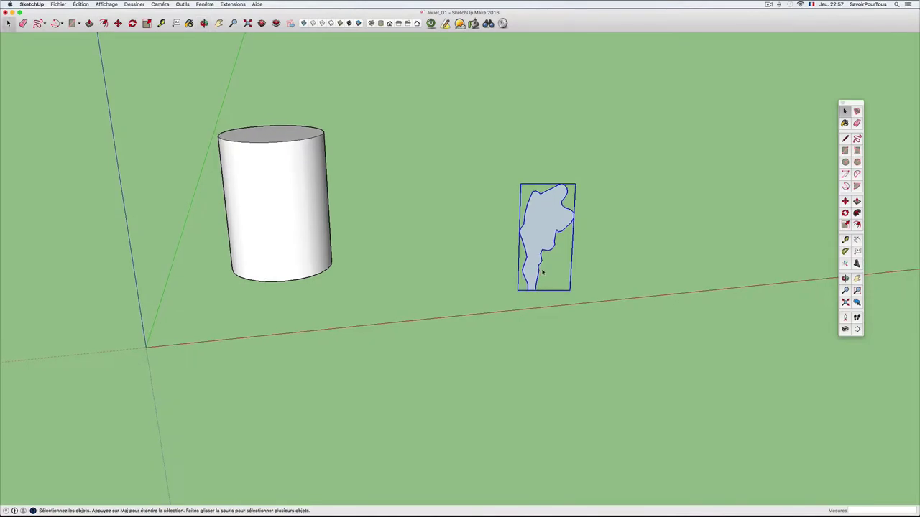
{"action": "scroll", "coordinate": [543, 257], "scroll_direction": "up", "scroll_amount": 3}
{"action": "scroll", "coordinate": [543, 258], "scroll_direction": "up", "scroll_amount": 2}
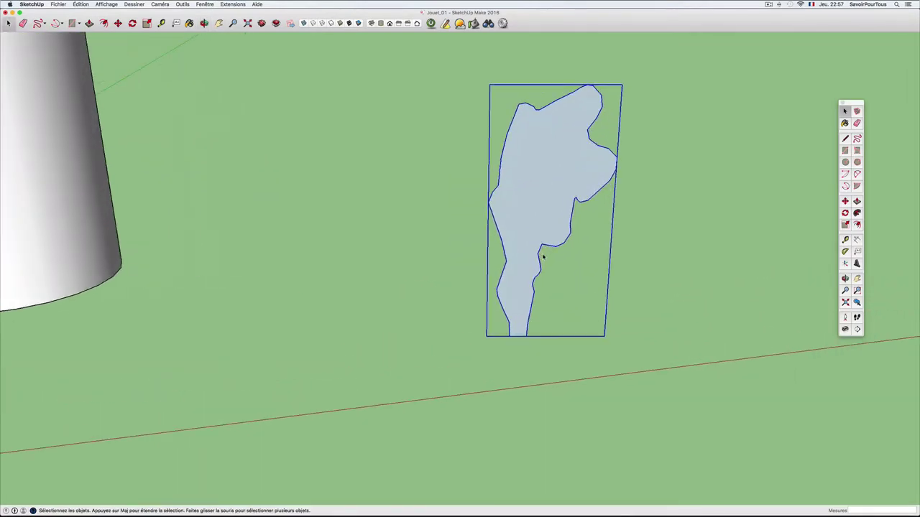
{"action": "scroll", "coordinate": [543, 257], "scroll_direction": "down", "scroll_amount": 2}
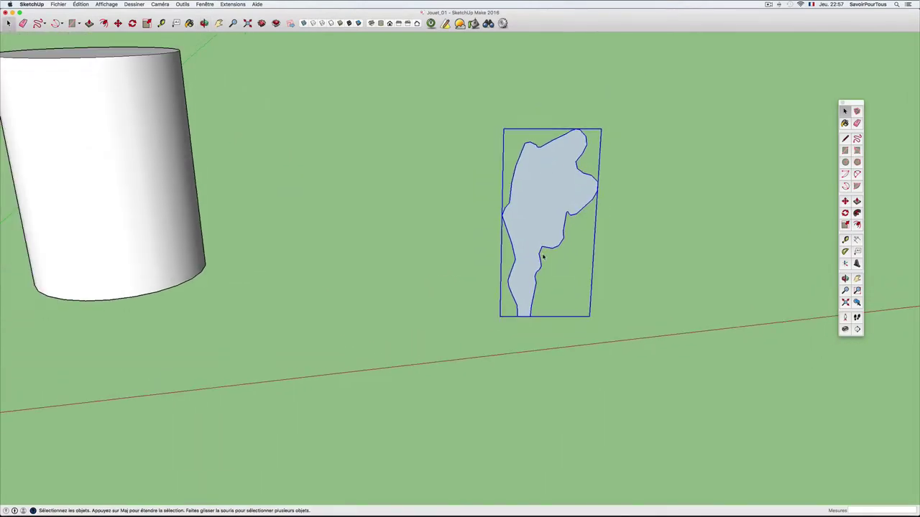
{"action": "scroll", "coordinate": [544, 257], "scroll_direction": "down", "scroll_amount": 2}
{"action": "middle_click_drag", "start_coordinate": [544, 257], "coordinate": [553, 246]}
{"action": "scroll", "coordinate": [553, 246], "scroll_direction": "down", "scroll_amount": 2}
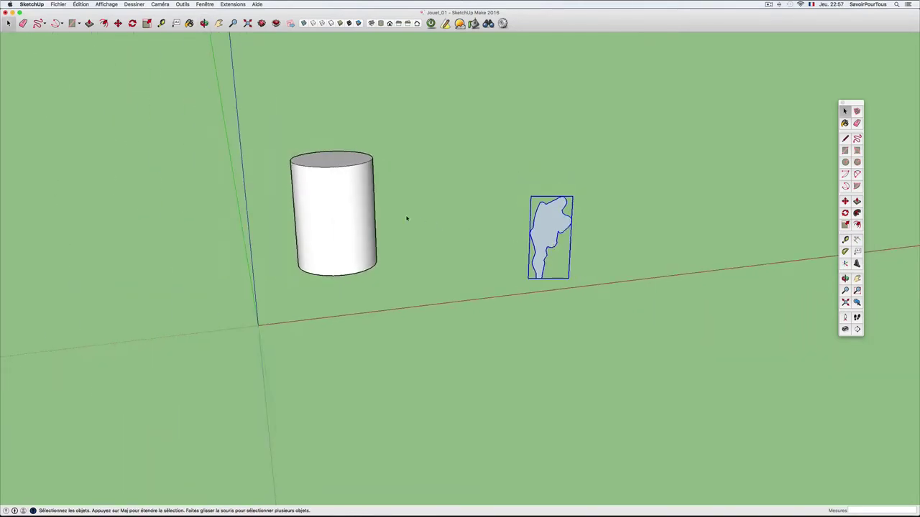
{"action": "left_click_drag", "start_coordinate": [276, 128], "coordinate": [638, 297]}
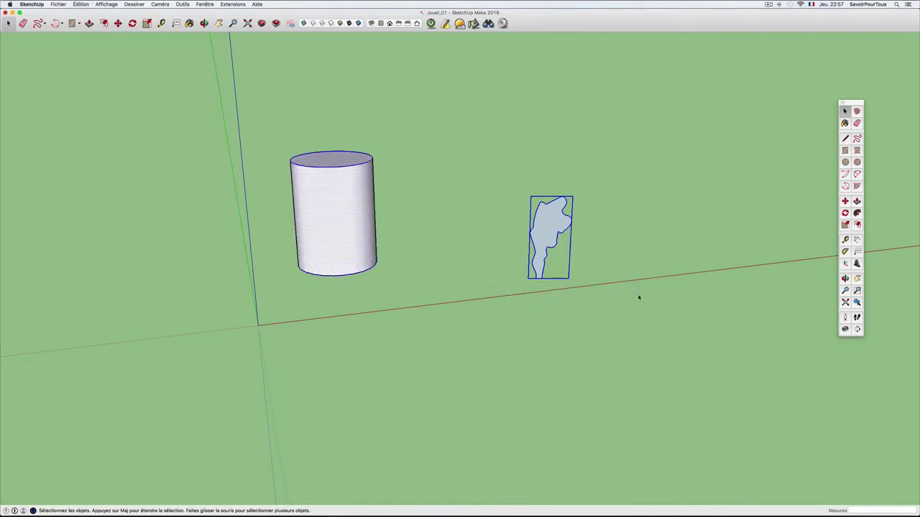
Delete the cylinder and tree from the scene.
{"action": "key", "text": "Delete"}
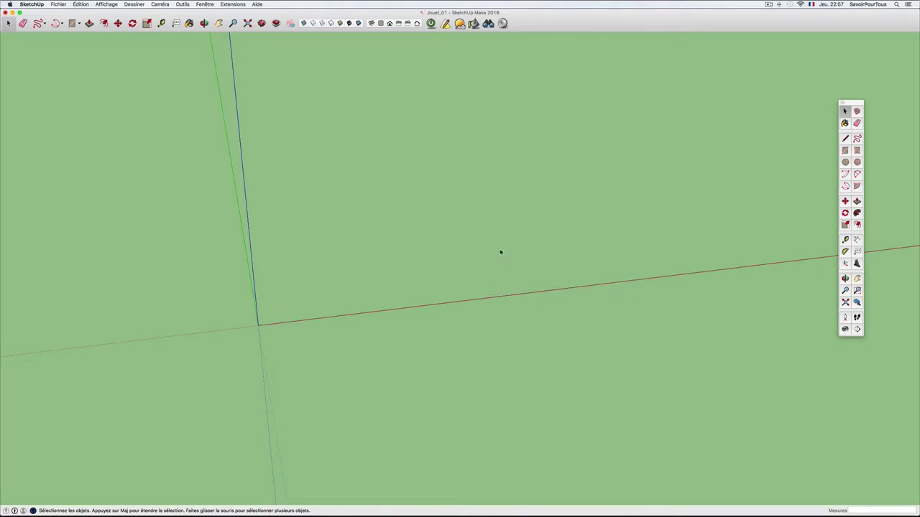
{"action": "middle_click_drag", "start_coordinate": [472, 271], "coordinate": [476, 266]}
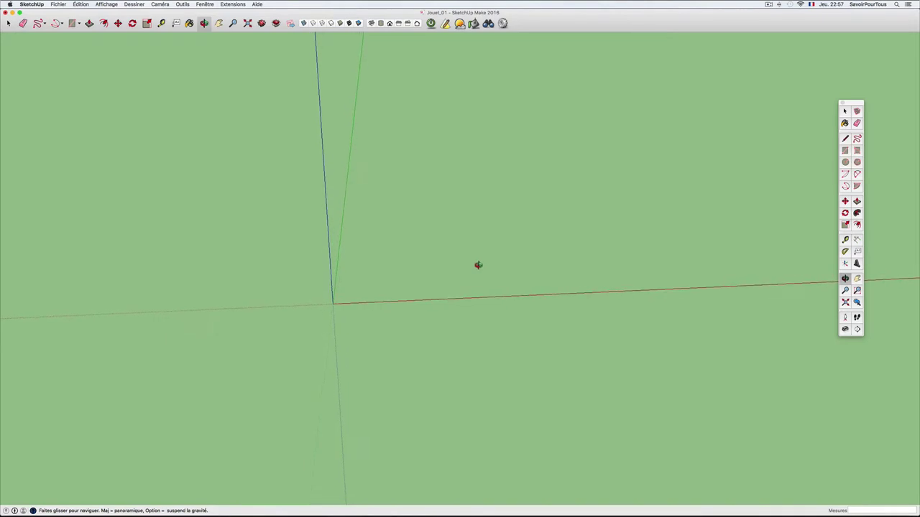
{"action": "mouse_move", "coordinate": [534, 263]}
{"action": "middle_mouse_down"}
{"action": "mouse_move", "coordinate": [474, 303]}
{"action": "mouse_move", "coordinate": [479, 293]}
{"action": "middle_mouse_up"}
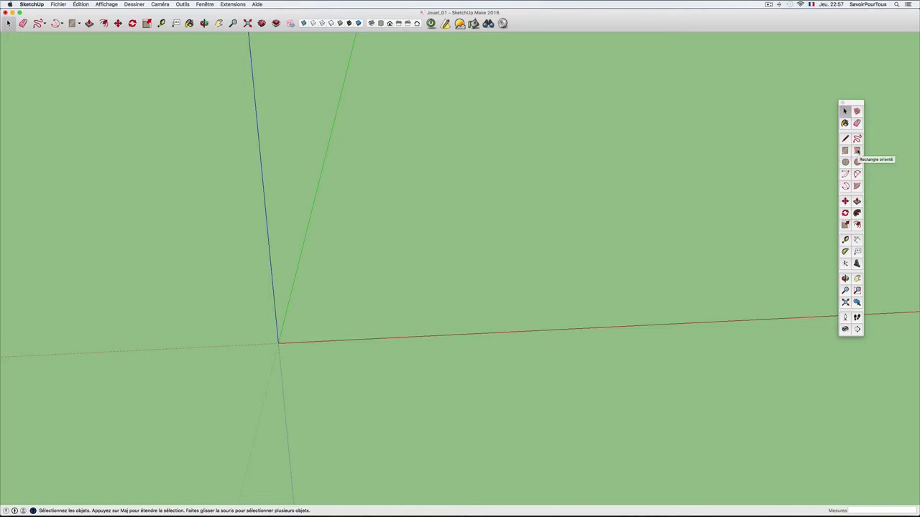
Draw two flat ground rectangles, the second starting at the first one's corner.
{"action": "left_click", "coordinate": [846, 151]}
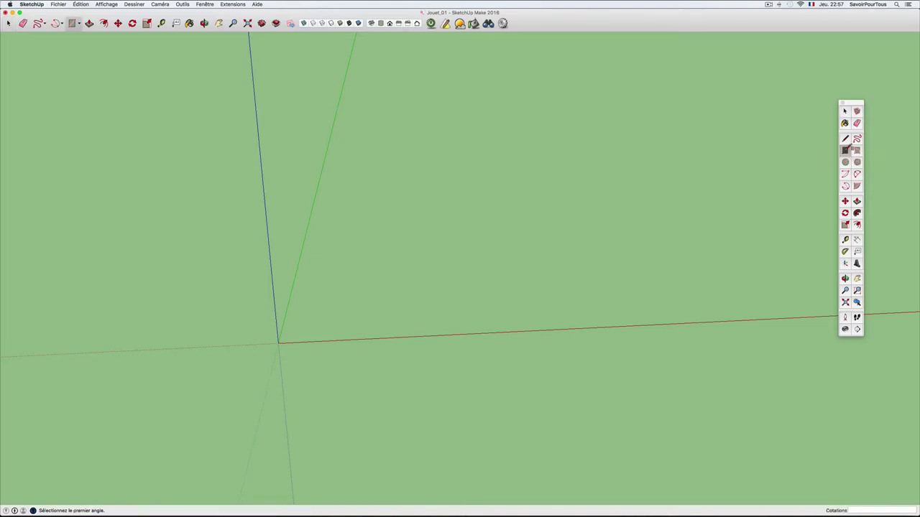
{"action": "left_click", "coordinate": [367, 247]}
{"action": "left_click", "coordinate": [497, 306]}
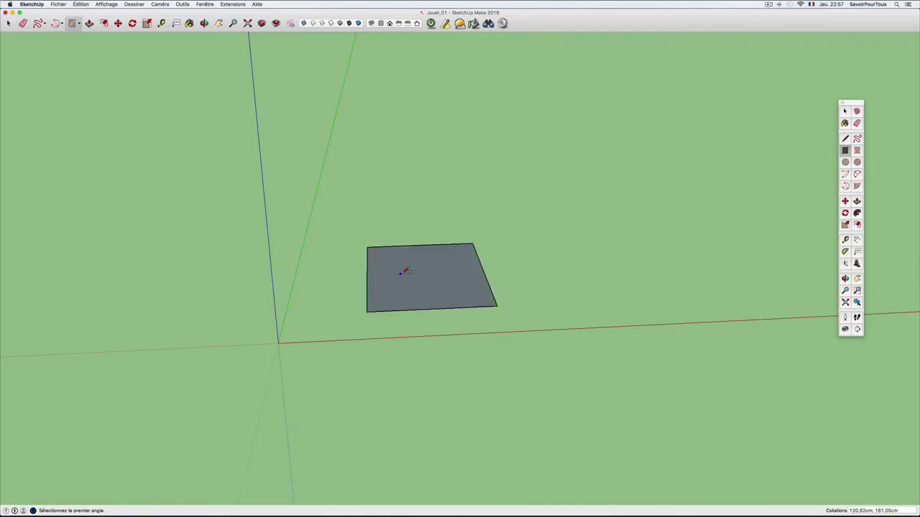
{"action": "left_click", "coordinate": [474, 244]}
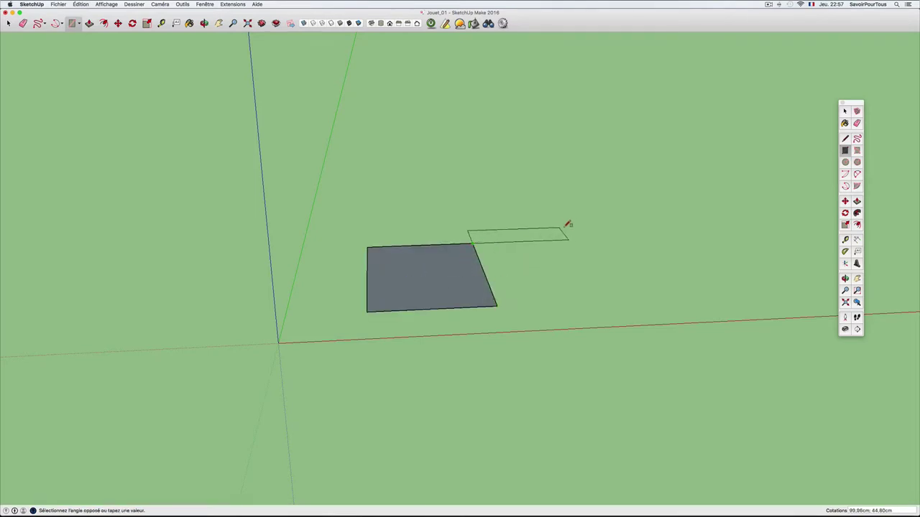
{"action": "left_click", "coordinate": [573, 207]}
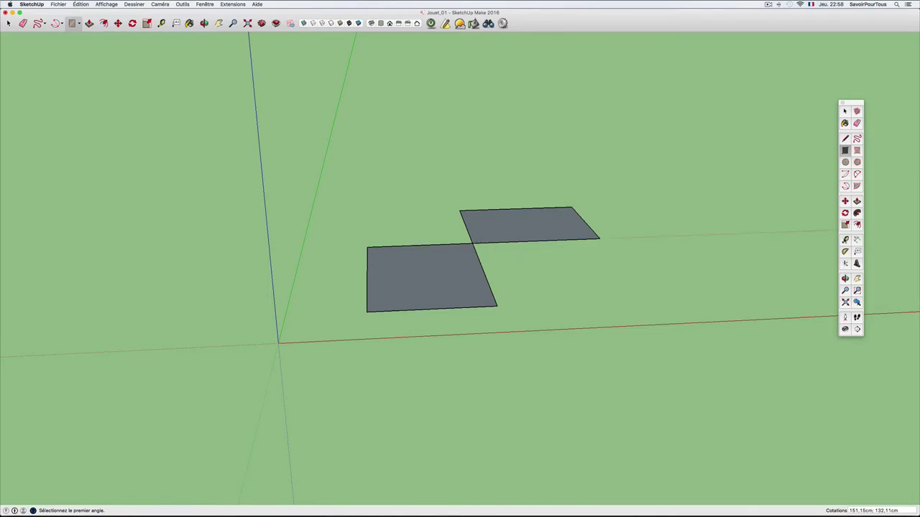
Place an angled Protractor guide line through the rectangles' shared corner, measured from the red axis.
{"action": "left_click", "coordinate": [845, 251]}
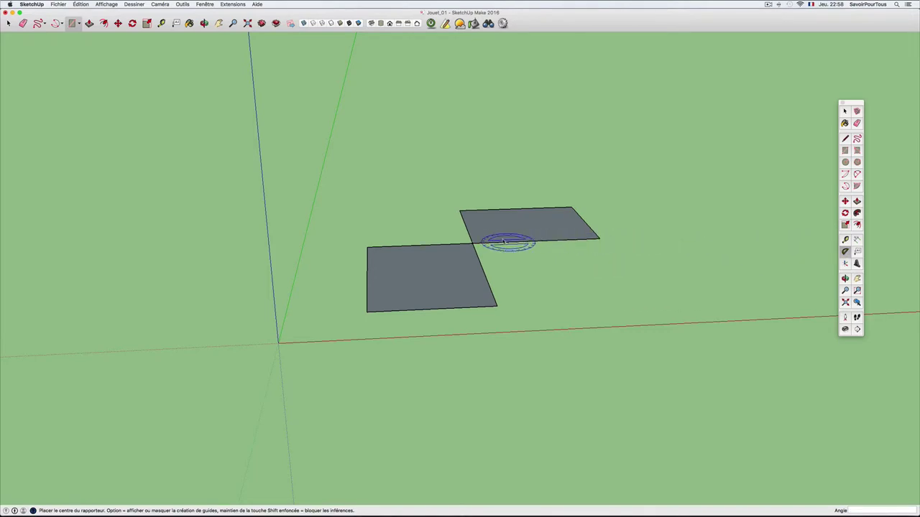
{"action": "key", "text": "Right"}
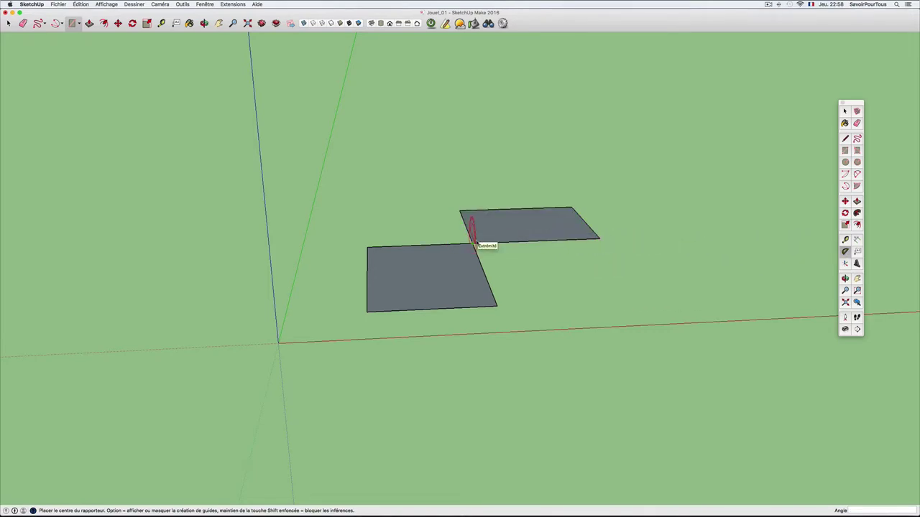
{"action": "key", "text": "Left"}
{"action": "left_click", "coordinate": [476, 244]}
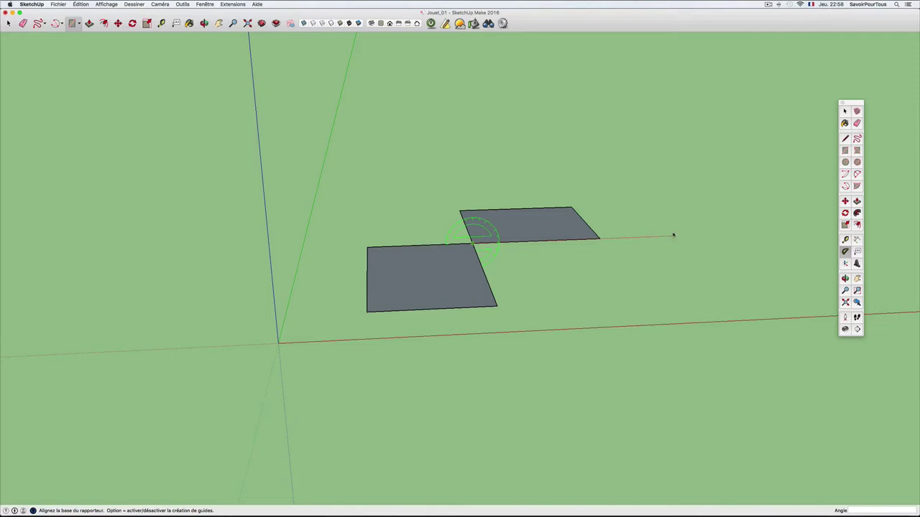
{"action": "left_click", "coordinate": [672, 236]}
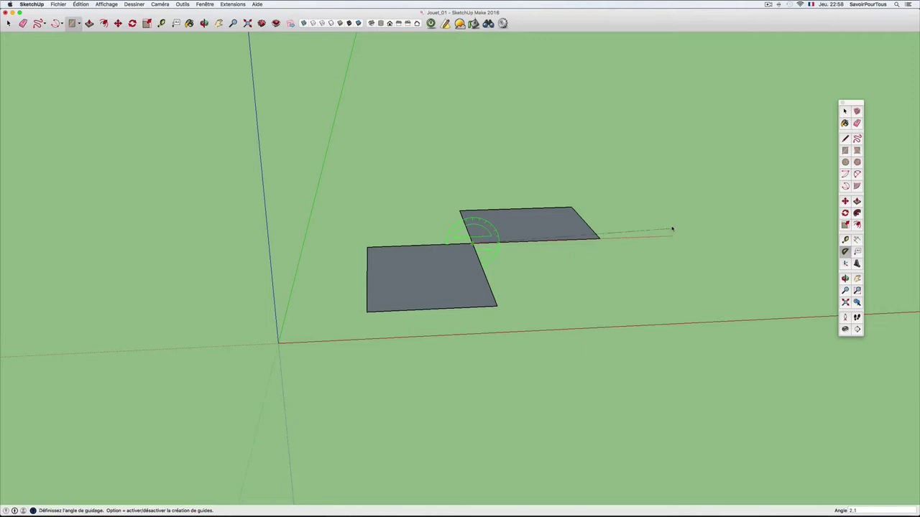
{"action": "left_click", "coordinate": [658, 151]}
{"action": "mouse_move", "coordinate": [649, 148]}
{"action": "middle_mouse_down"}
{"action": "mouse_move", "coordinate": [575, 220]}
{"action": "mouse_move", "coordinate": [583, 227]}
{"action": "mouse_move", "coordinate": [604, 215]}
{"action": "middle_mouse_up"}
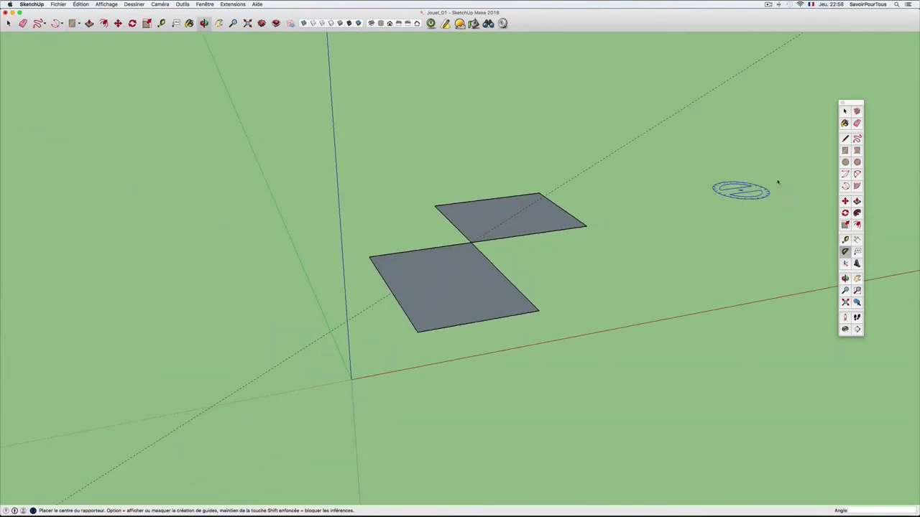
Draw edges from the shared corner up along the angled guide.
{"action": "left_click", "coordinate": [846, 138]}
{"action": "scroll", "coordinate": [550, 213], "scroll_direction": "up", "scroll_amount": 3}
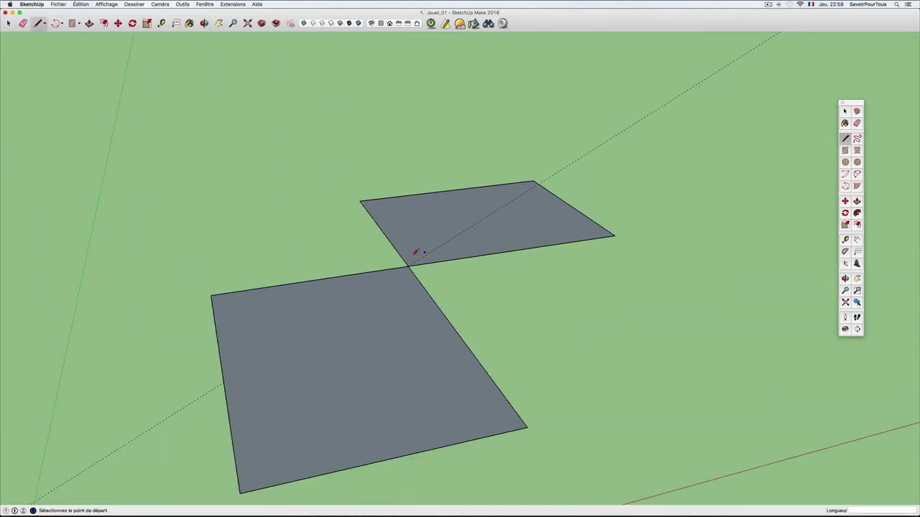
{"action": "left_click", "coordinate": [409, 264]}
{"action": "mouse_move", "coordinate": [624, 128]}
{"action": "middle_mouse_down"}
{"action": "mouse_move", "coordinate": [680, 170]}
{"action": "mouse_move", "coordinate": [398, 117]}
{"action": "middle_mouse_up"}
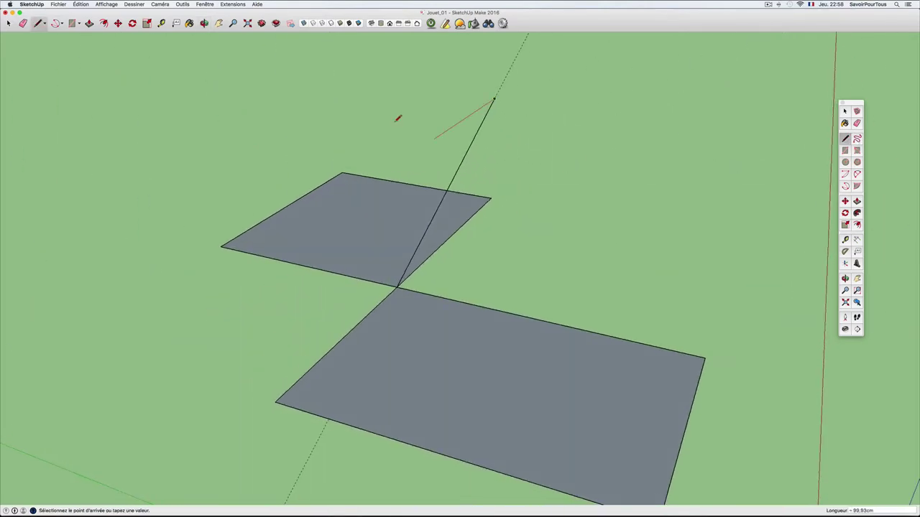
{"action": "left_click", "coordinate": [369, 84]}
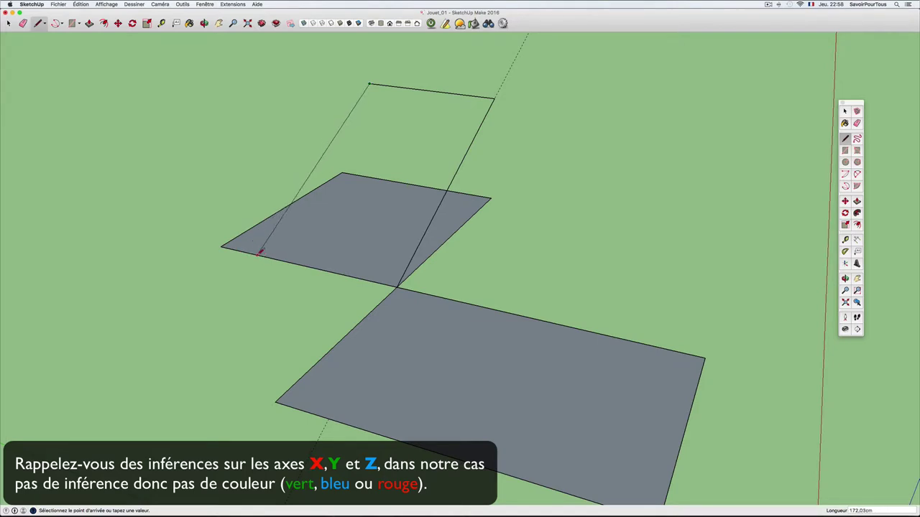
{"action": "mouse_move", "coordinate": [261, 252]}
{"action": "middle_mouse_down"}
{"action": "mouse_move", "coordinate": [433, 259]}
{"action": "mouse_move", "coordinate": [270, 300]}
{"action": "middle_mouse_up"}
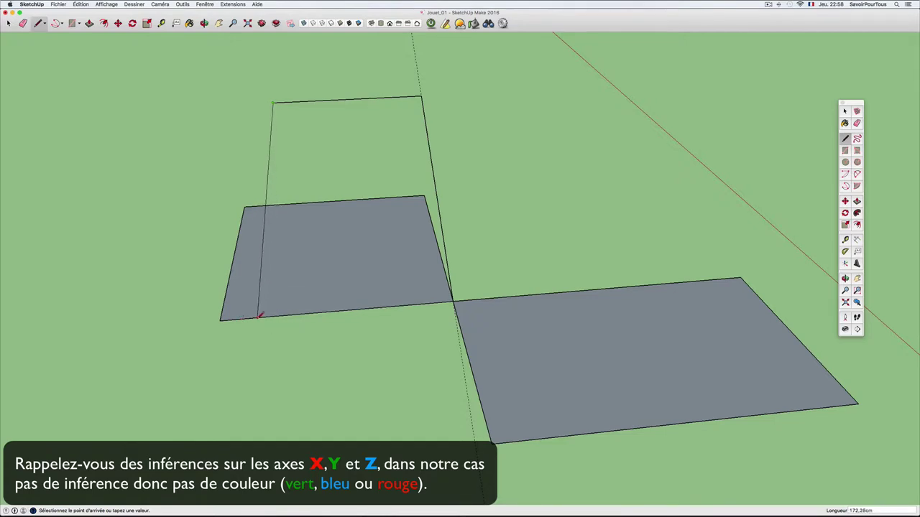
{"action": "mouse_move", "coordinate": [249, 317]}
{"action": "middle_mouse_down"}
{"action": "mouse_move", "coordinate": [287, 324]}
{"action": "mouse_move", "coordinate": [551, 292]}
{"action": "mouse_move", "coordinate": [704, 302]}
{"action": "mouse_move", "coordinate": [657, 304]}
{"action": "middle_mouse_up"}
{"action": "scroll", "coordinate": [647, 302], "scroll_direction": "down", "scroll_amount": 3}
{"action": "mouse_move", "coordinate": [598, 295]}
{"action": "middle_mouse_down"}
{"action": "mouse_move", "coordinate": [647, 314]}
{"action": "mouse_move", "coordinate": [480, 311]}
{"action": "middle_mouse_up"}
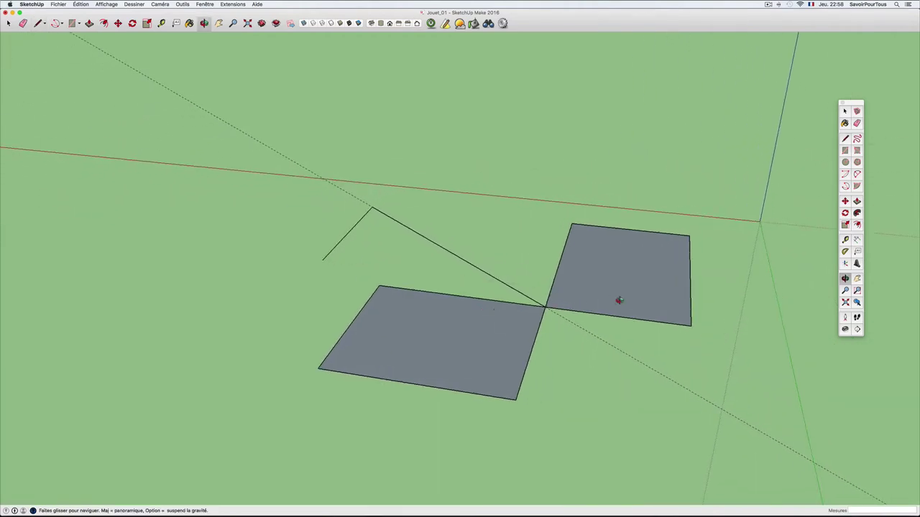
{"action": "mouse_move", "coordinate": [616, 300]}
{"action": "middle_mouse_down"}
{"action": "mouse_move", "coordinate": [456, 310]}
{"action": "mouse_move", "coordinate": [406, 197]}
{"action": "mouse_move", "coordinate": [412, 280]}
{"action": "mouse_move", "coordinate": [754, 216]}
{"action": "middle_mouse_up"}
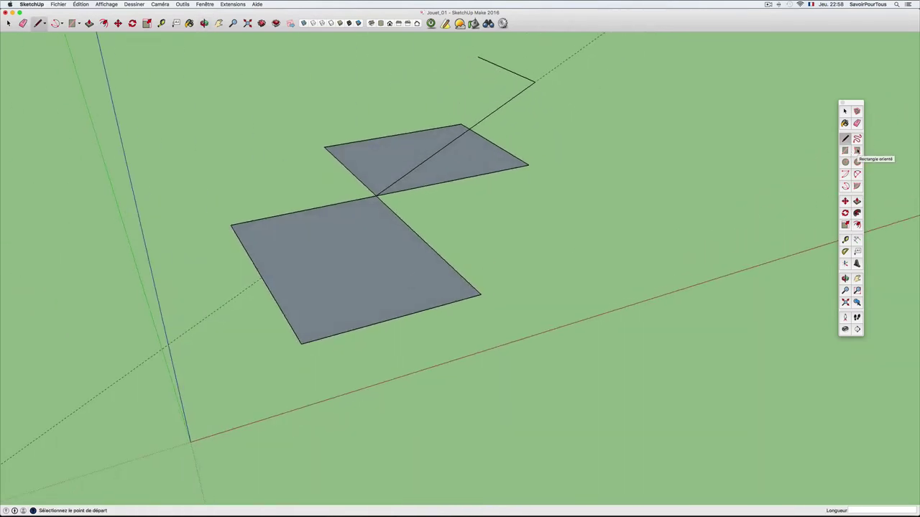
Draw a rotated rectangle from the larger rectangle's corner, tilted upward like a roof slope.
{"action": "left_click", "coordinate": [857, 151]}
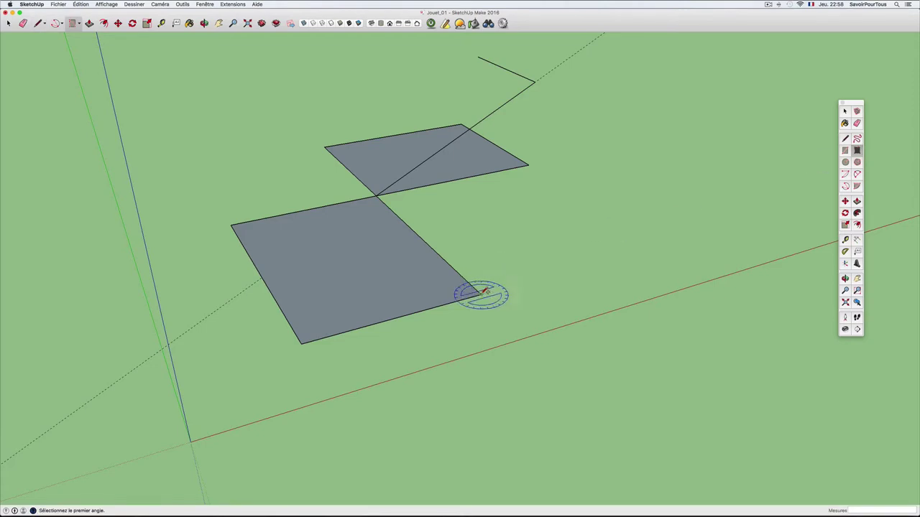
{"action": "key", "text": "Right"}
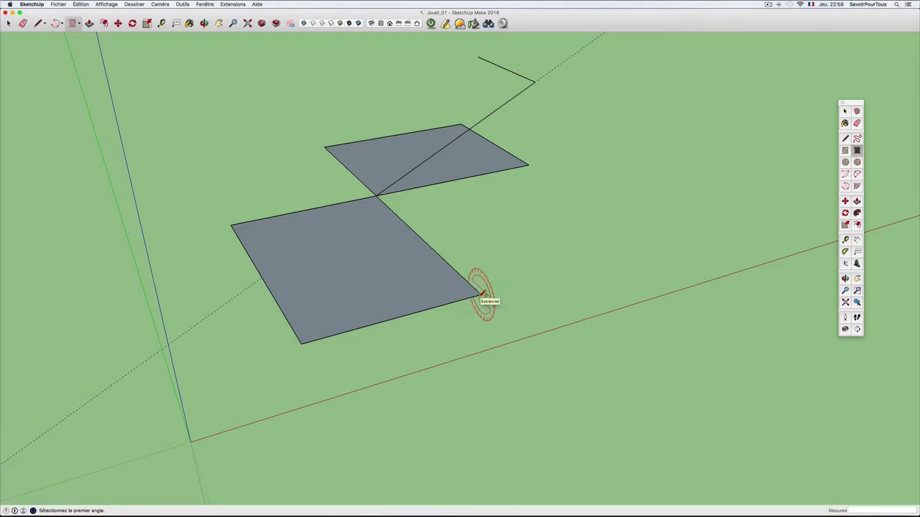
{"action": "key", "text": "Left"}
{"action": "left_click", "coordinate": [480, 294]}
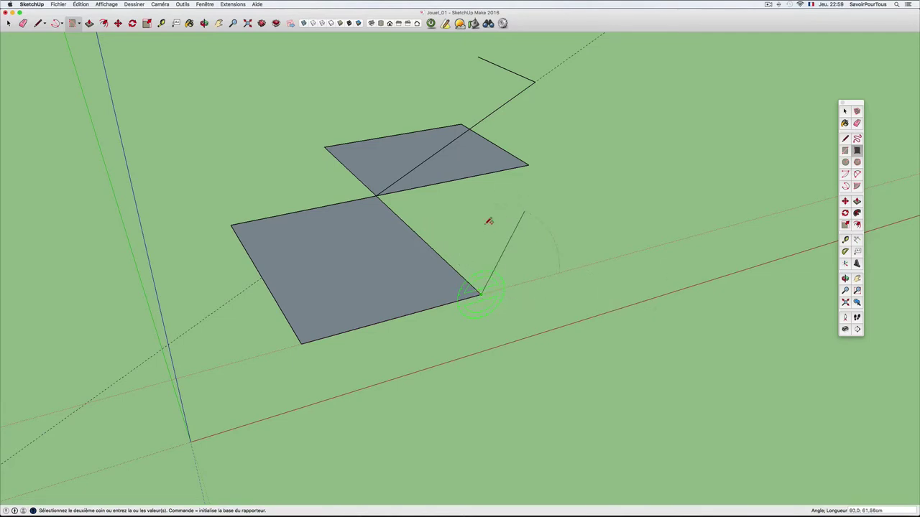
{"action": "left_click", "coordinate": [524, 221]}
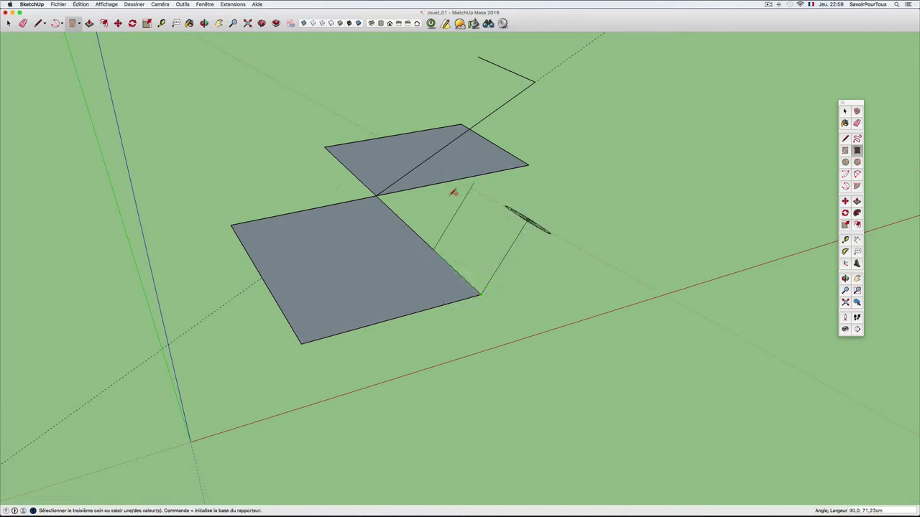
{"action": "left_click", "coordinate": [420, 227]}
{"action": "mouse_move", "coordinate": [425, 222]}
{"action": "middle_mouse_down"}
{"action": "mouse_move", "coordinate": [325, 213]}
{"action": "mouse_move", "coordinate": [321, 228]}
{"action": "middle_mouse_up"}
{"action": "middle_click_drag", "start_coordinate": [405, 249], "coordinate": [427, 201]}
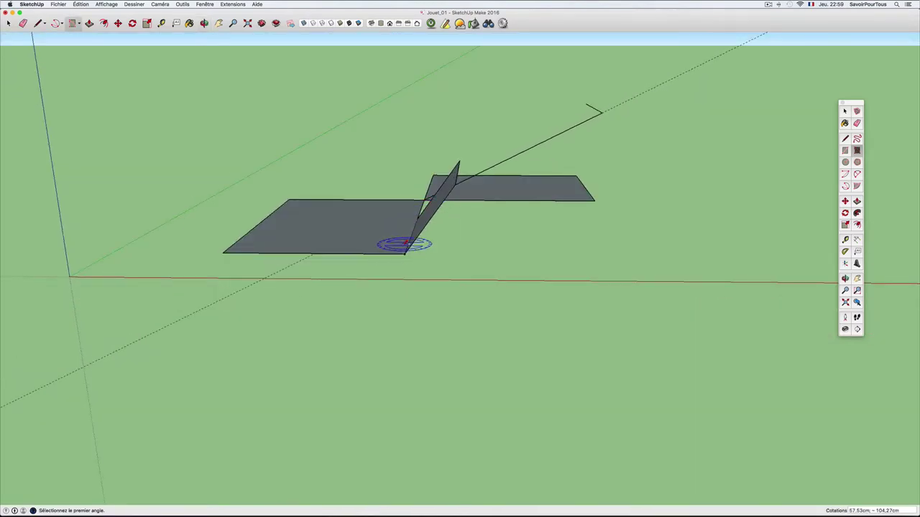
{"action": "mouse_move", "coordinate": [417, 238]}
{"action": "middle_mouse_down"}
{"action": "mouse_move", "coordinate": [628, 271]}
{"action": "mouse_move", "coordinate": [647, 259]}
{"action": "mouse_move", "coordinate": [467, 261]}
{"action": "middle_mouse_up"}
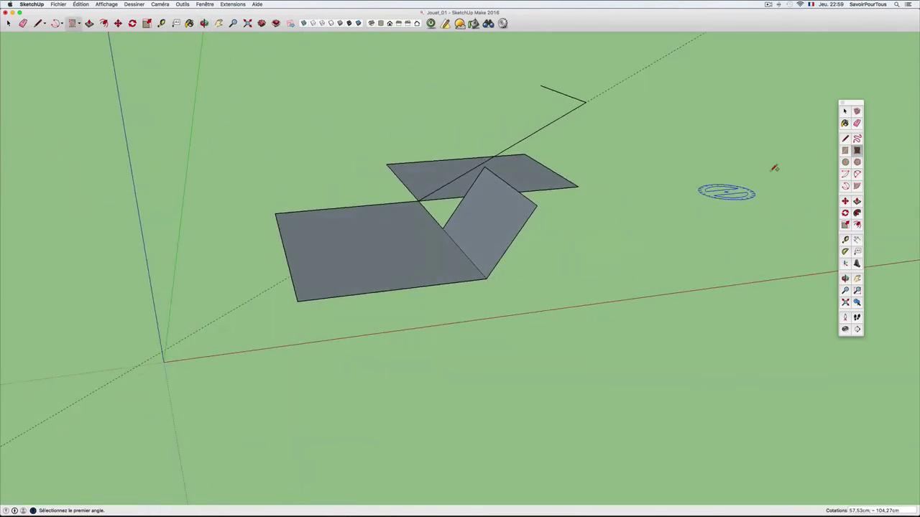
{"action": "key", "text": "space"}
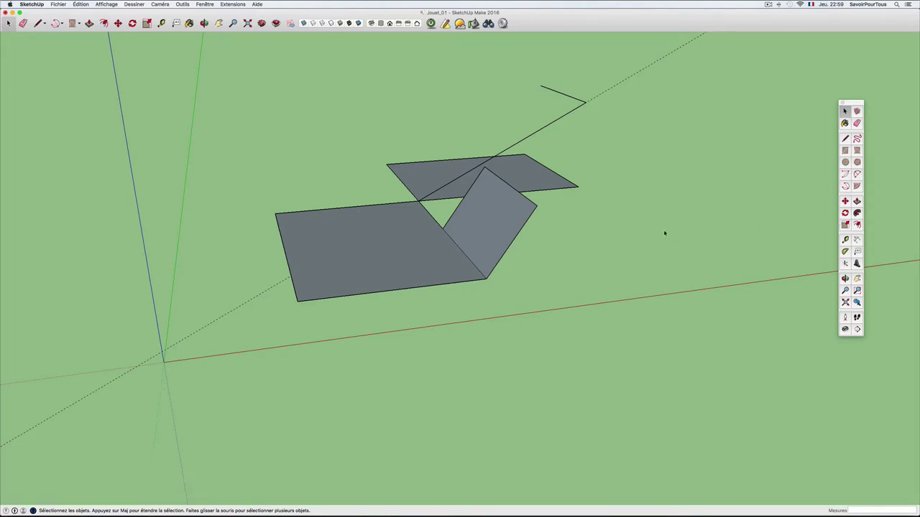
Delete all drawn faces and edges, then erase the dashed guide line.
{"action": "mouse_move", "coordinate": [648, 236]}
{"action": "middle_mouse_down"}
{"action": "mouse_move", "coordinate": [546, 245]}
{"action": "mouse_move", "coordinate": [429, 169]}
{"action": "middle_mouse_up"}
{"action": "mouse_move", "coordinate": [344, 106]}
{"action": "left_mouse_down"}
{"action": "mouse_move", "coordinate": [521, 273]}
{"action": "mouse_move", "coordinate": [620, 314]}
{"action": "left_mouse_up"}
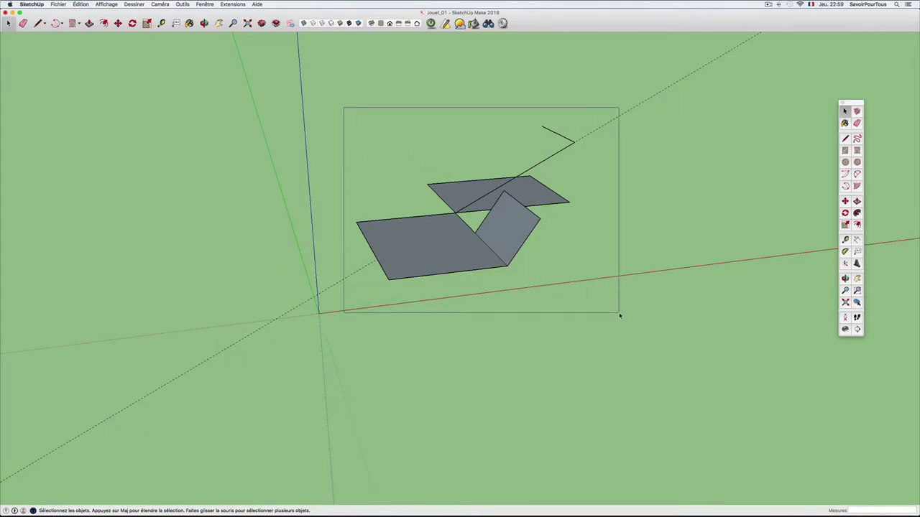
{"action": "key", "text": "Delete"}
{"action": "middle_click_drag", "start_coordinate": [519, 232], "coordinate": [486, 236]}
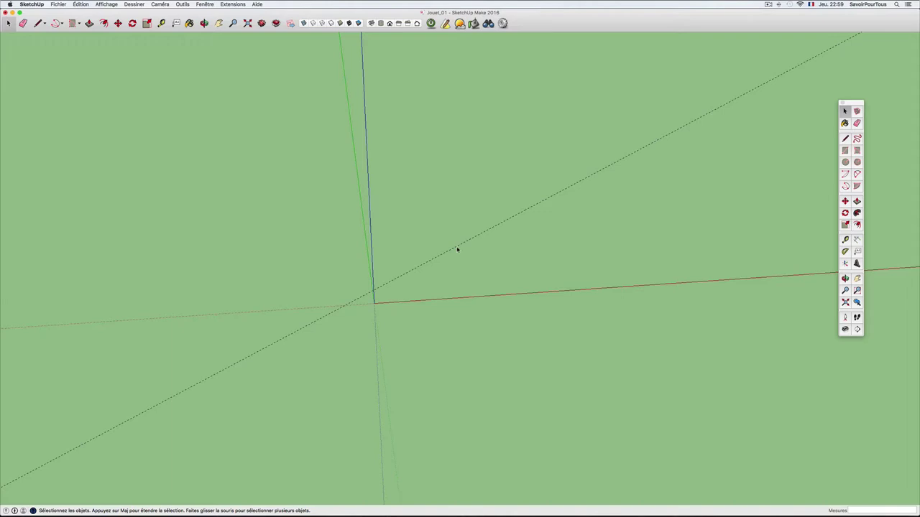
{"action": "key", "text": "e"}
{"action": "left_click", "coordinate": [462, 243]}
{"action": "mouse_move", "coordinate": [466, 244]}
{"action": "middle_mouse_down"}
{"action": "mouse_move", "coordinate": [476, 240]}
{"action": "mouse_move", "coordinate": [358, 314]}
{"action": "middle_mouse_up"}
Draw a 38,05cm-radius circle near the origin and push it up into a cylinder.
{"action": "key", "text": "c"}
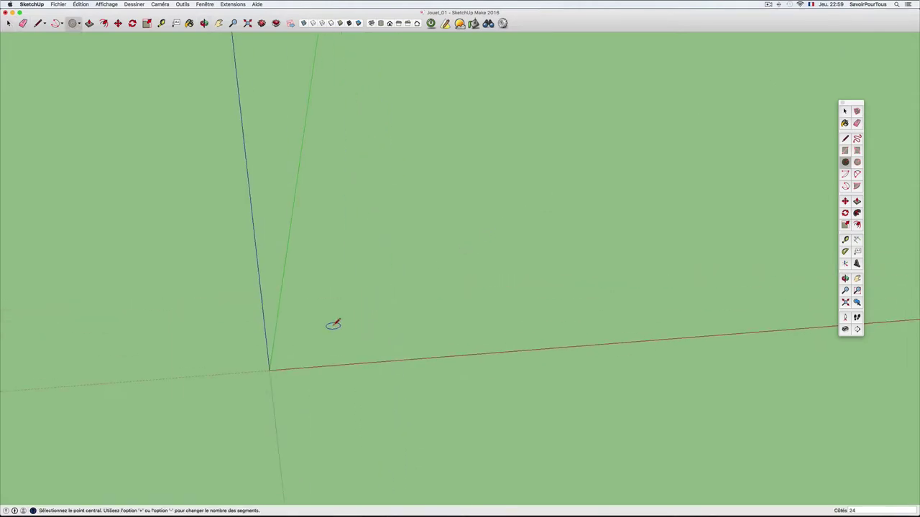
{"action": "left_click", "coordinate": [333, 327]}
{"action": "left_click", "coordinate": [358, 326]}
{"action": "key", "text": "p"}
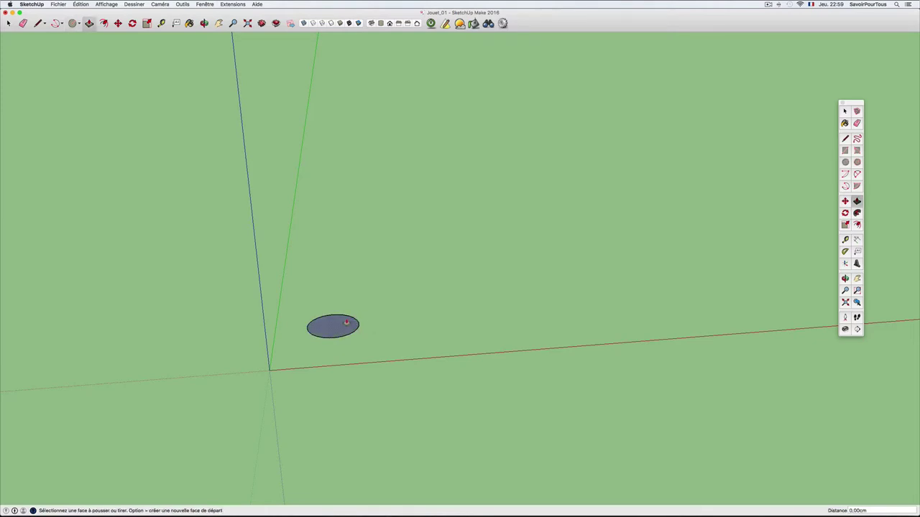
{"action": "left_click_drag", "start_coordinate": [332, 328], "coordinate": [327, 266]}
Make the cylinder a group with Créer un groupe.
{"action": "key", "text": "space"}
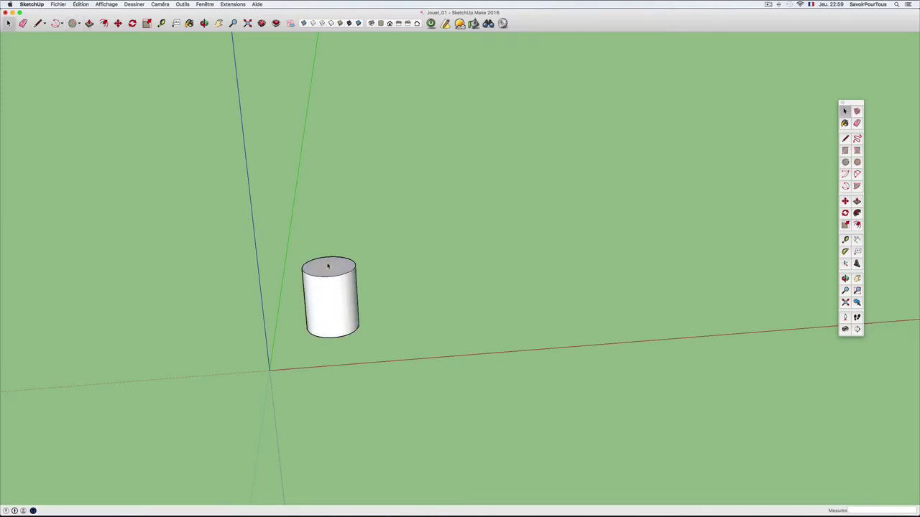
{"action": "left_click", "coordinate": [329, 290]}
{"action": "right_click", "coordinate": [329, 290]}
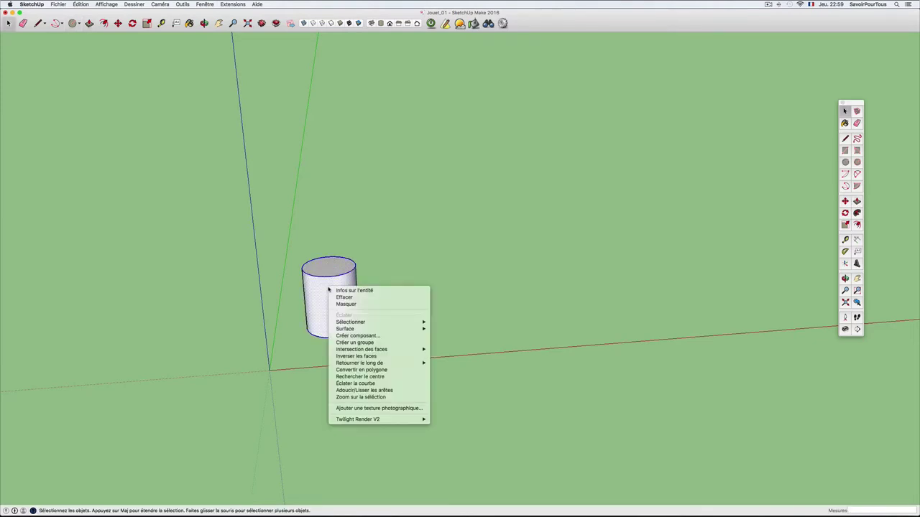
{"action": "left_click", "coordinate": [359, 231]}
{"action": "right_click", "coordinate": [324, 292]}
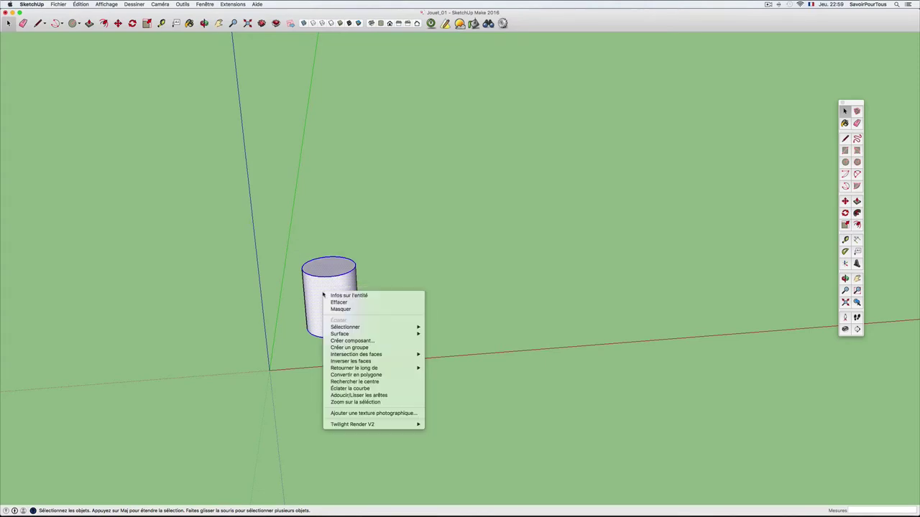
{"action": "left_click", "coordinate": [351, 348]}
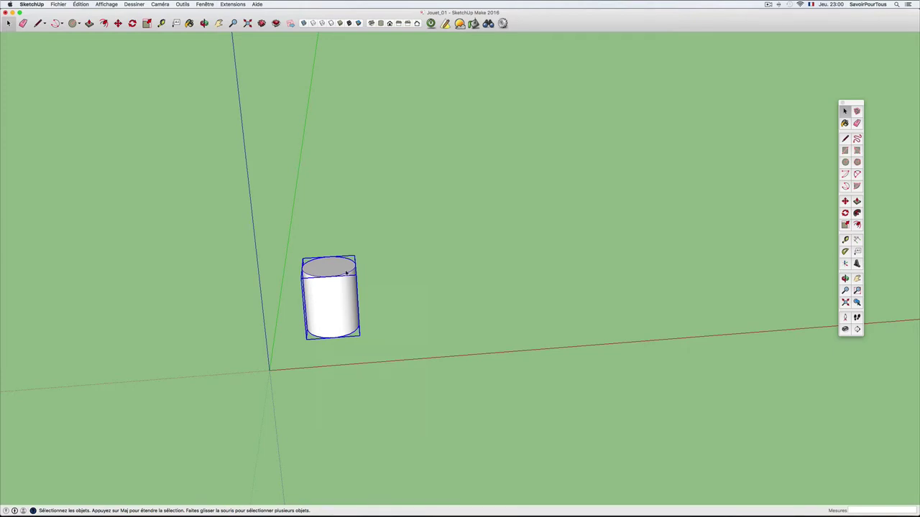
Select the white cylinder and open it for editing via Modifier le composant in its context menu.
{"action": "right_click", "coordinate": [336, 271]}
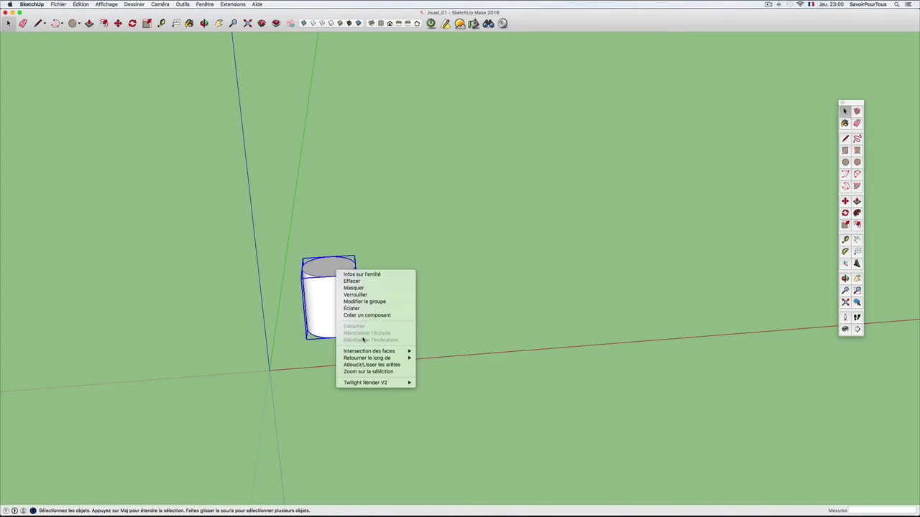
{"action": "left_click", "coordinate": [371, 206]}
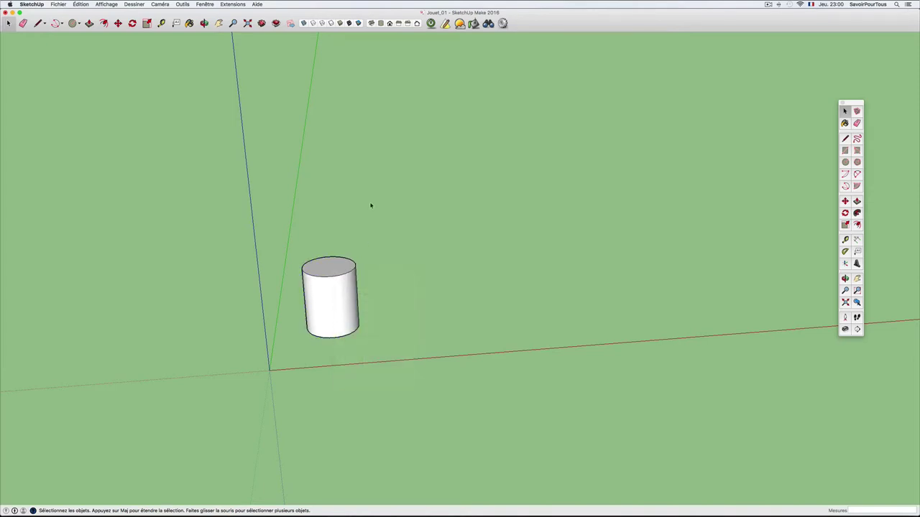
{"action": "left_click", "coordinate": [331, 289]}
{"action": "right_click", "coordinate": [331, 289]}
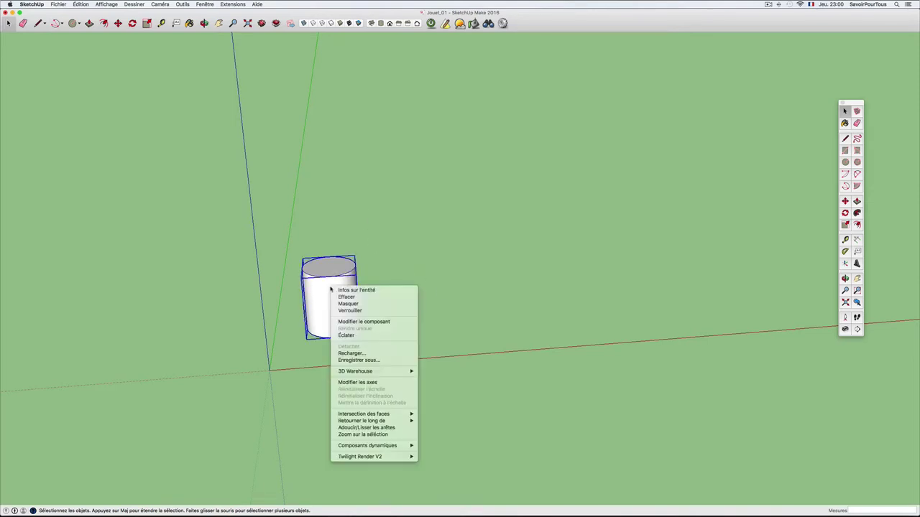
{"action": "left_click", "coordinate": [362, 322]}
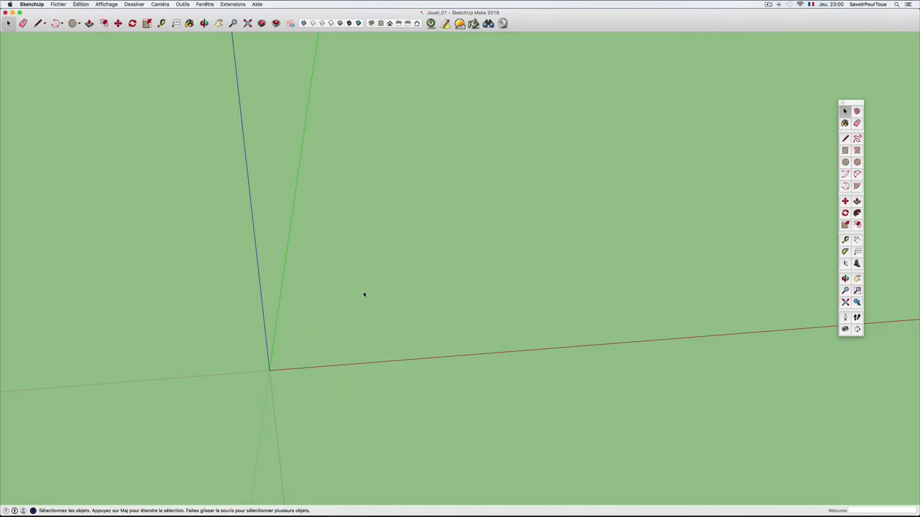
{"action": "key", "text": "c"}
{"action": "left_click", "coordinate": [361, 302]}
{"action": "left_click", "coordinate": [385, 301]}
{"action": "key", "text": "p"}
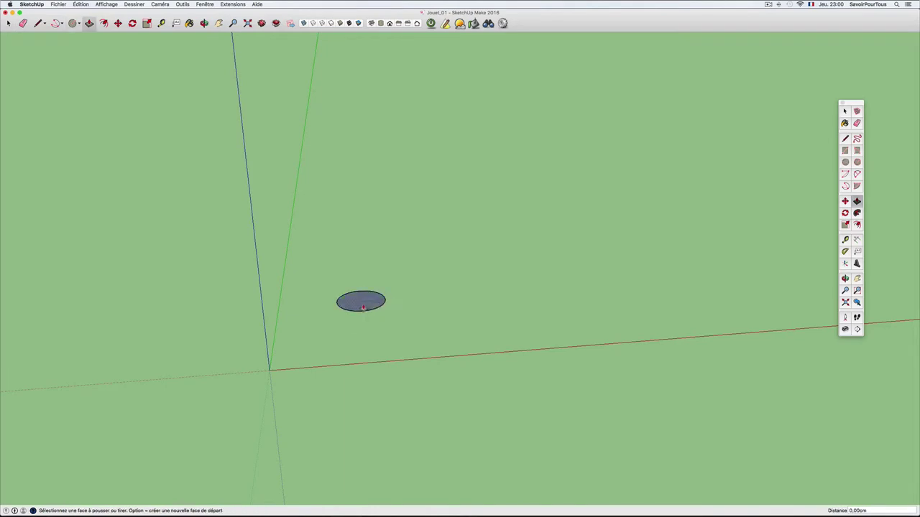
{"action": "left_click", "coordinate": [363, 307]}
{"action": "left_click", "coordinate": [357, 210]}
{"action": "key", "text": "space"}
{"action": "triple_click", "coordinate": [356, 219]}
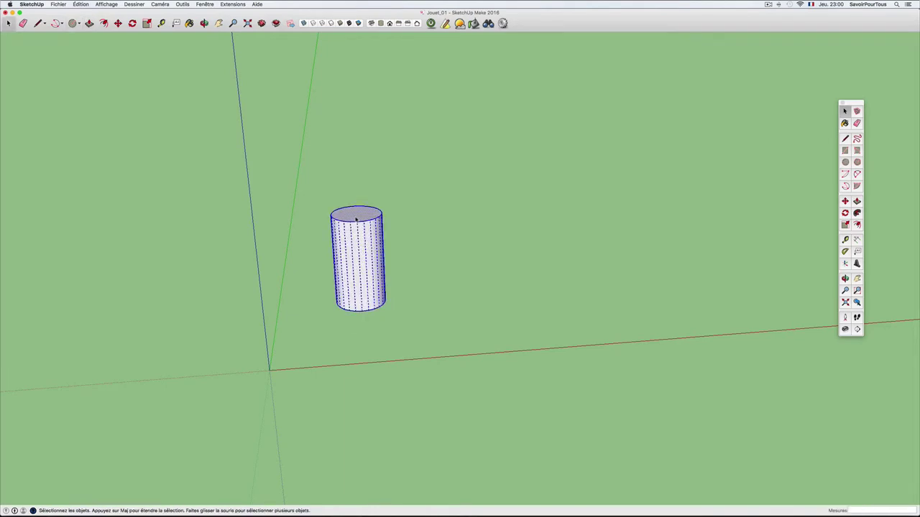
{"action": "right_click", "coordinate": [356, 220]}
{"action": "left_click", "coordinate": [365, 263]}
{"action": "left_click", "coordinate": [510, 165]}
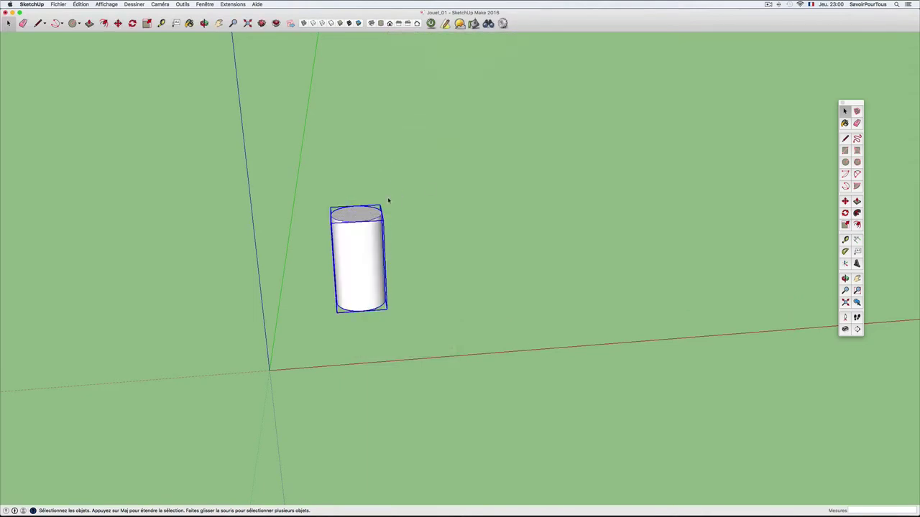
{"action": "key", "text": "m"}
{"action": "key", "text": "alt"}
{"action": "left_click", "coordinate": [355, 218]}
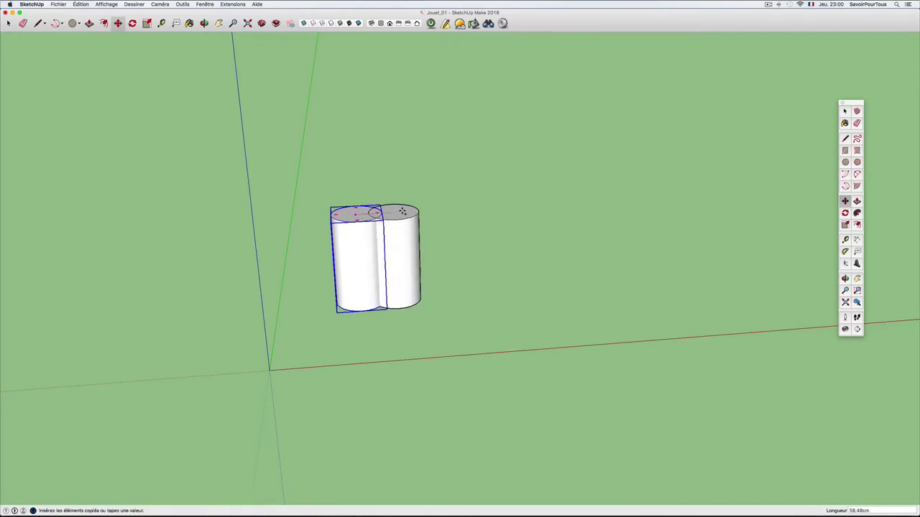
{"action": "left_click", "coordinate": [447, 207]}
{"action": "key", "text": "space"}
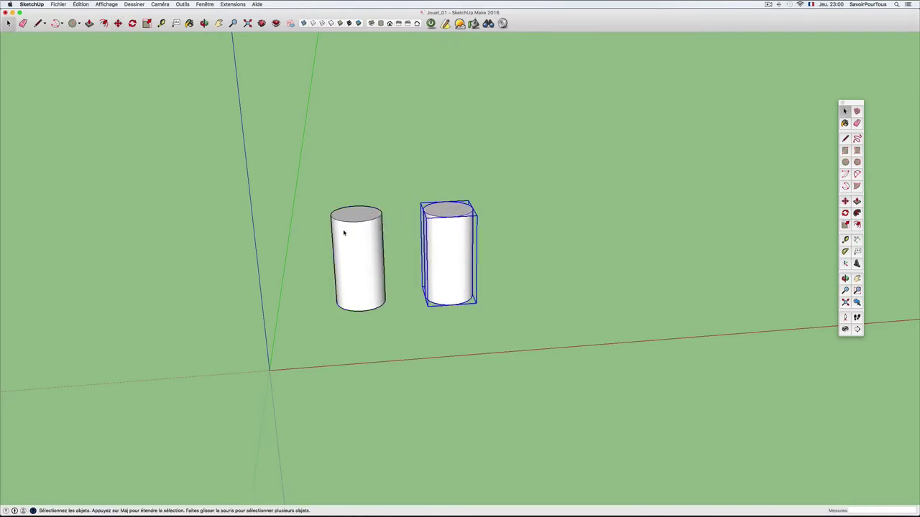
{"action": "left_click", "coordinate": [353, 225]}
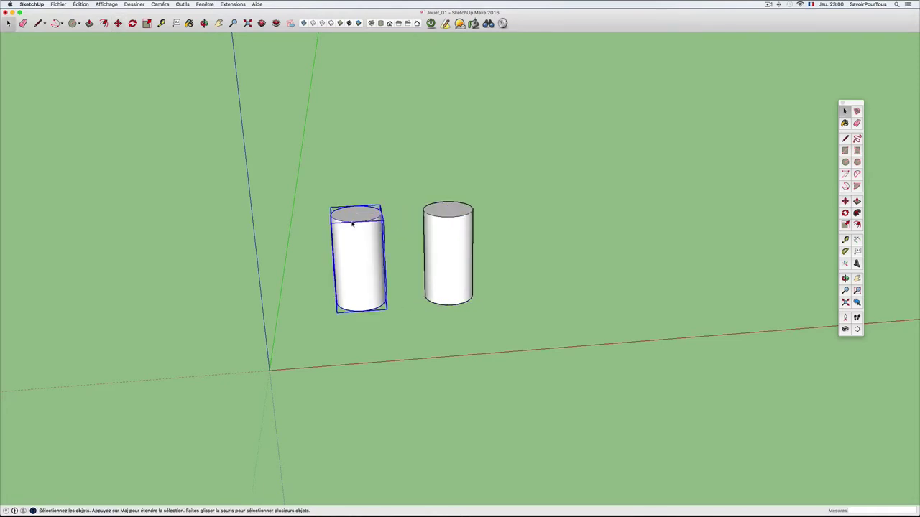
{"action": "right_click", "coordinate": [447, 212]}
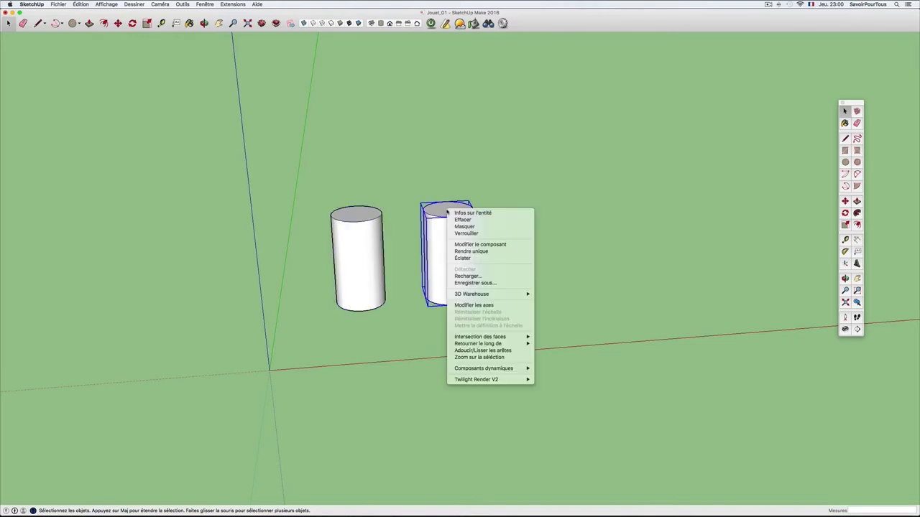
{"action": "left_click", "coordinate": [471, 251]}
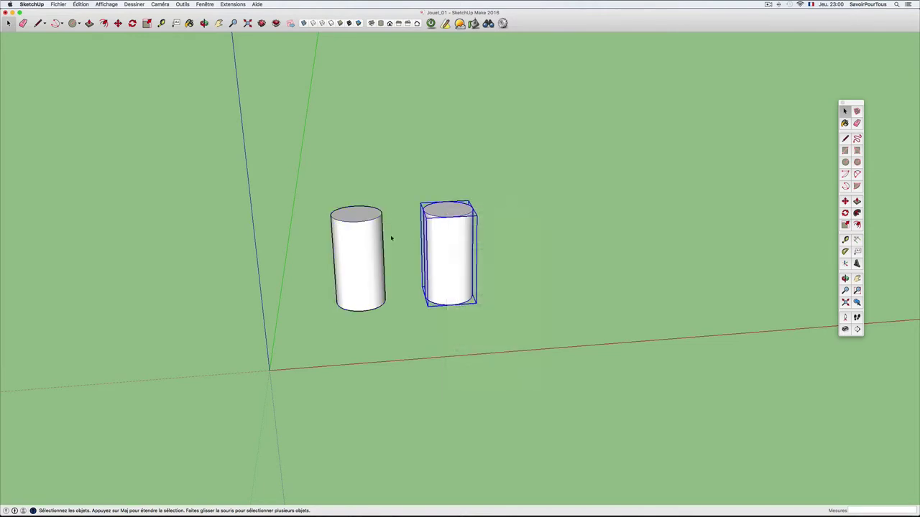
{"action": "double_click", "coordinate": [364, 222]}
{"action": "key", "text": "p"}
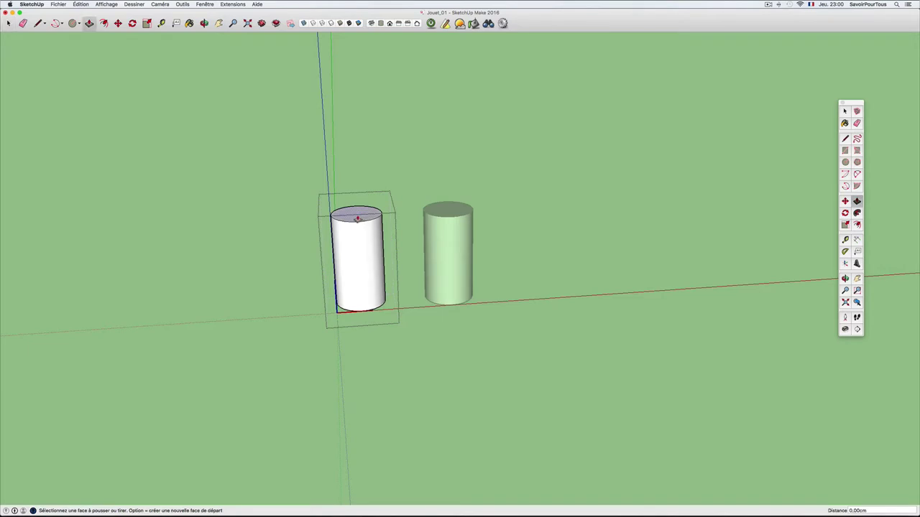
{"action": "left_click_drag", "start_coordinate": [363, 221], "coordinate": [364, 252]}
{"action": "key", "text": "space"}
{"action": "left_click", "coordinate": [373, 216]}
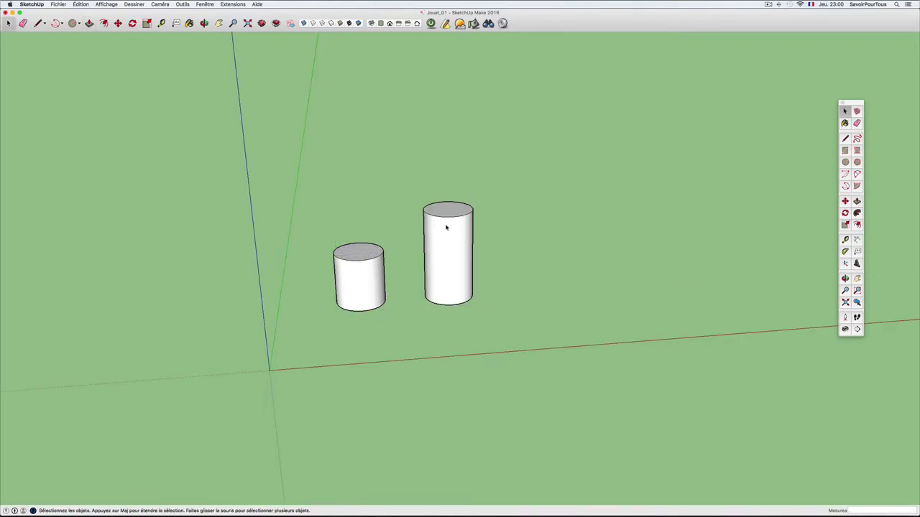
{"action": "scroll", "coordinate": [442, 216], "scroll_direction": "down", "scroll_amount": 3}
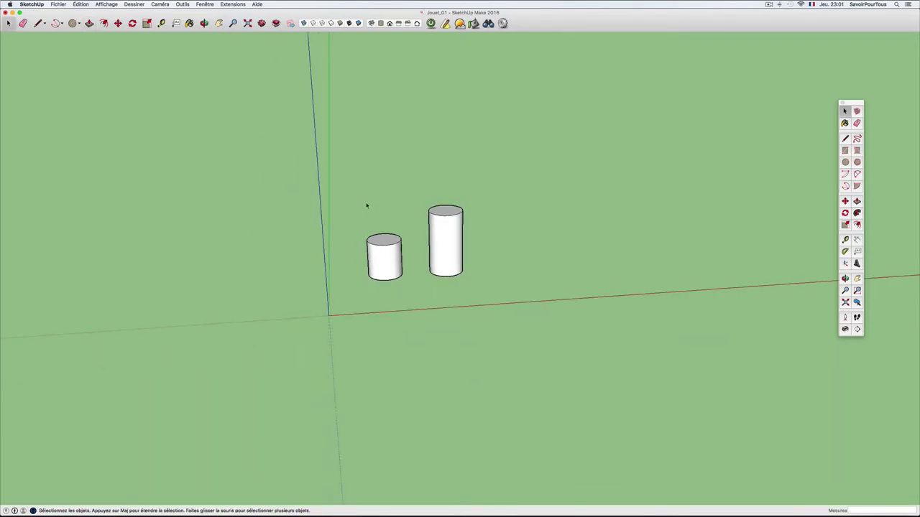
{"action": "mouse_move", "coordinate": [366, 206]}
{"action": "left_mouse_down"}
{"action": "mouse_move", "coordinate": [405, 278]}
{"action": "mouse_move", "coordinate": [506, 288]}
{"action": "left_mouse_up"}
Delete both cylinders and extrude a rectangle drawn on the ground into a box.
{"action": "key", "text": "Delete"}
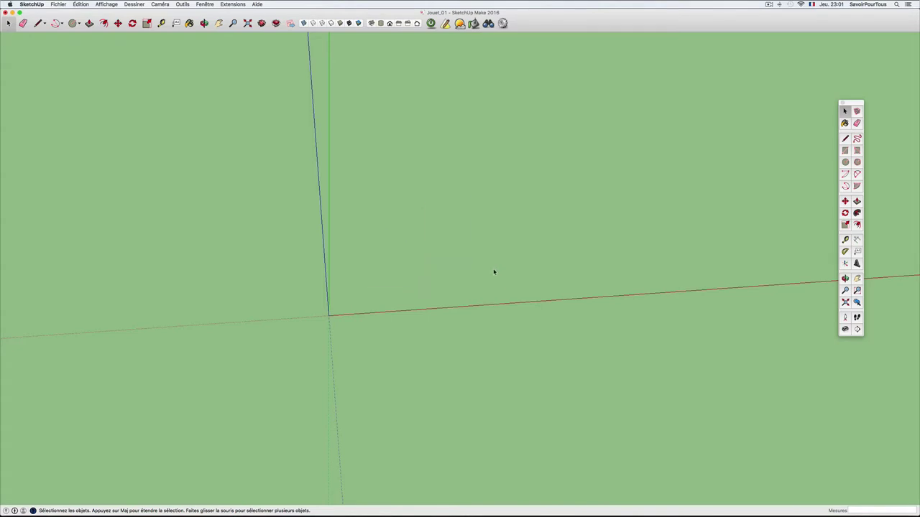
{"action": "mouse_move", "coordinate": [455, 265]}
{"action": "middle_mouse_down"}
{"action": "mouse_move", "coordinate": [364, 278]}
{"action": "mouse_move", "coordinate": [372, 281]}
{"action": "middle_mouse_up"}
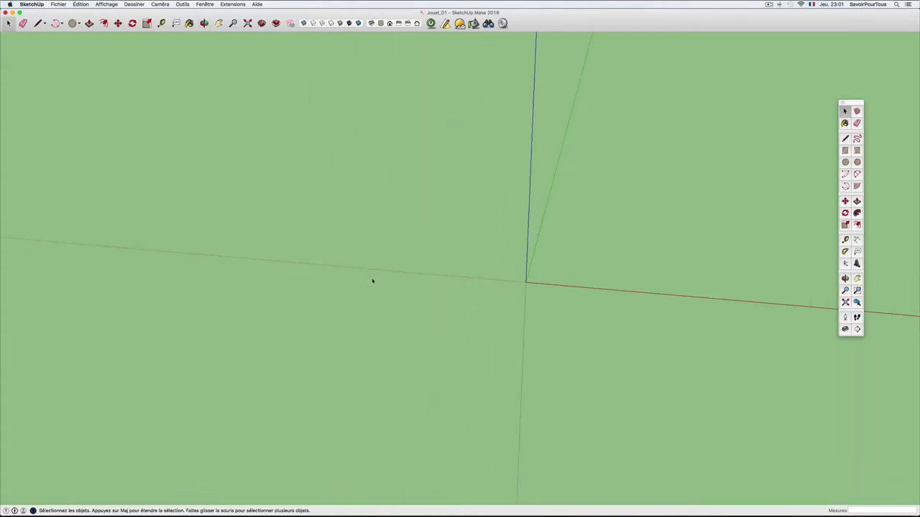
{"action": "mouse_move", "coordinate": [550, 275]}
{"action": "middle_mouse_down"}
{"action": "mouse_move", "coordinate": [295, 326]}
{"action": "mouse_move", "coordinate": [384, 323]}
{"action": "mouse_move", "coordinate": [358, 308]}
{"action": "mouse_move", "coordinate": [257, 329]}
{"action": "mouse_move", "coordinate": [410, 284]}
{"action": "mouse_move", "coordinate": [376, 314]}
{"action": "middle_mouse_up"}
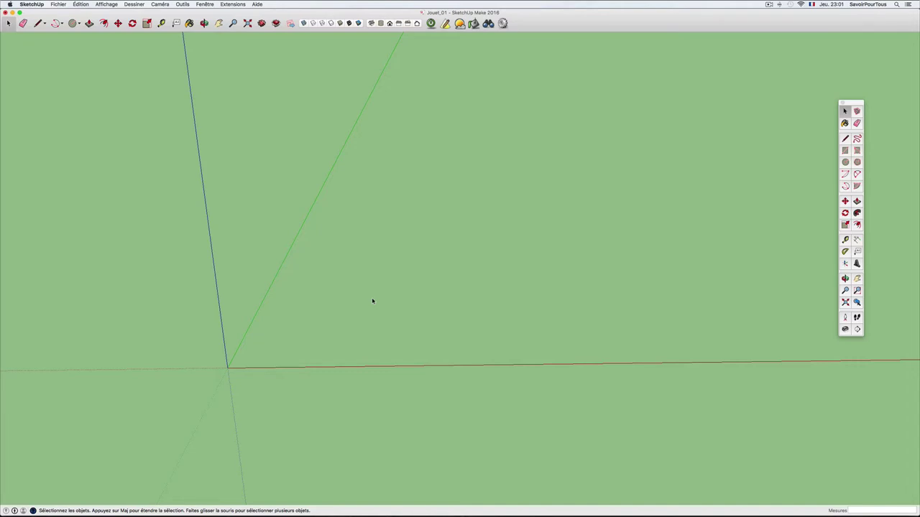
{"action": "key", "text": "r"}
{"action": "left_click", "coordinate": [348, 296]}
{"action": "left_click", "coordinate": [445, 332]}
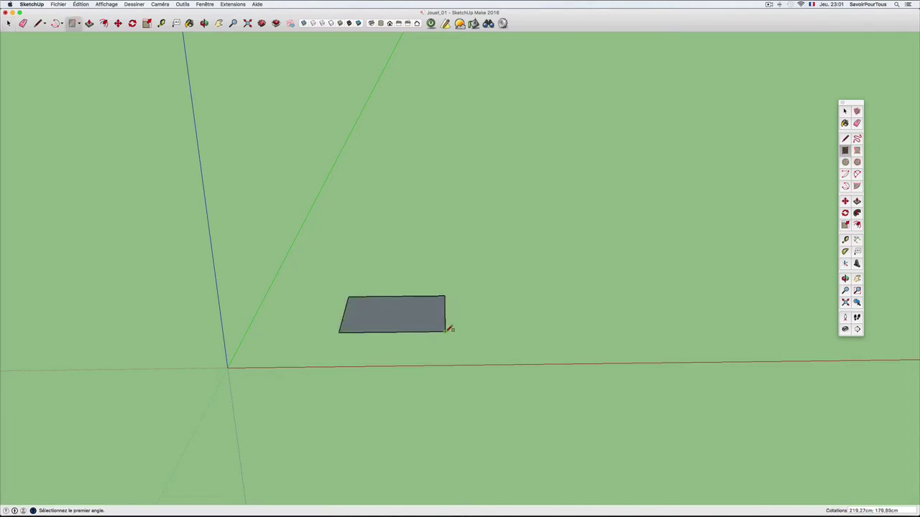
{"action": "key", "text": "p"}
{"action": "left_click", "coordinate": [394, 305]}
{"action": "left_click", "coordinate": [393, 257]}
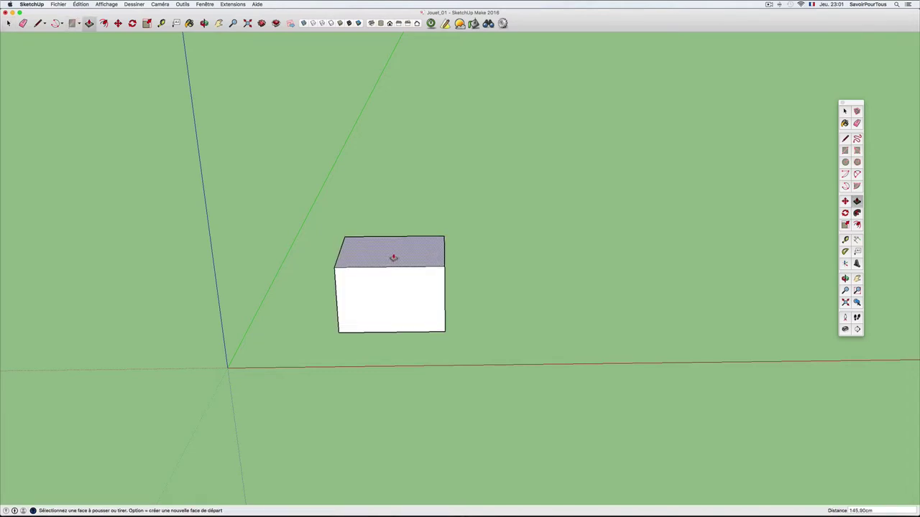
Select the whole box and turn it into a group with Créer un groupe.
{"action": "key", "text": "space"}
{"action": "triple_click", "coordinate": [393, 257]}
{"action": "right_click", "coordinate": [393, 253]}
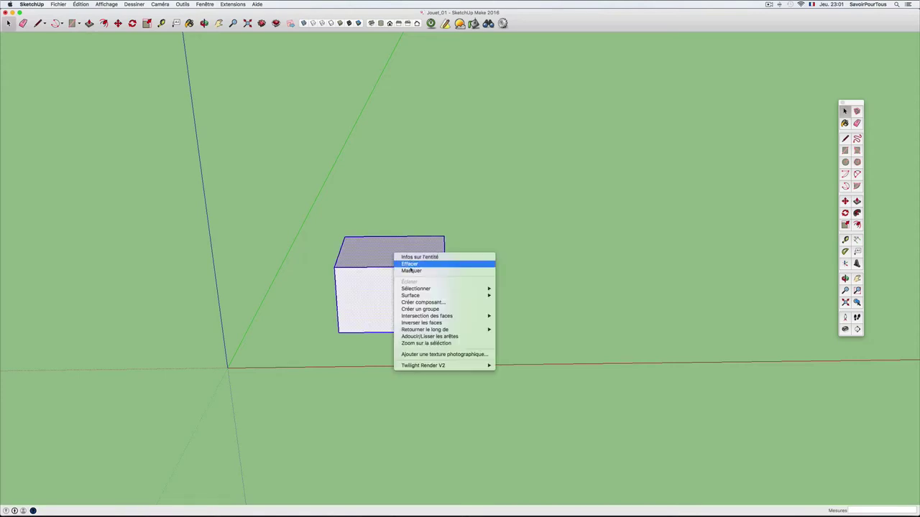
{"action": "left_click", "coordinate": [422, 310]}
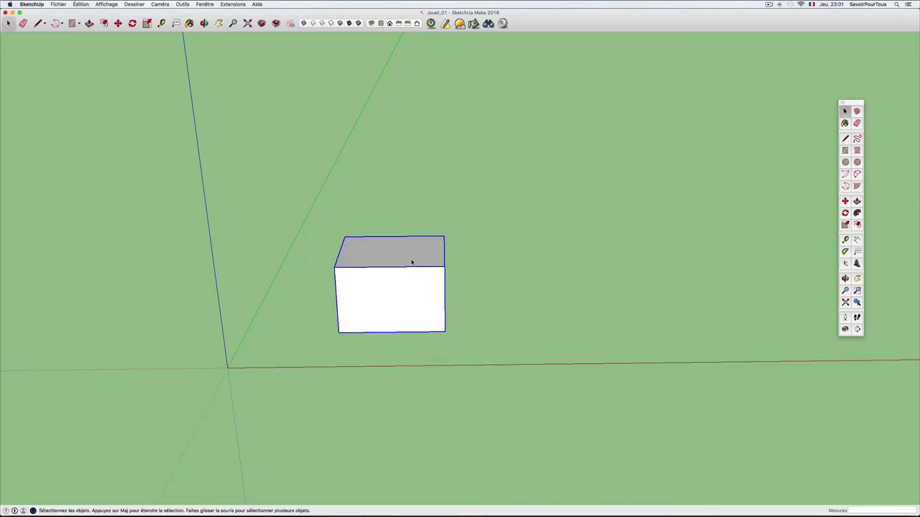
{"action": "key", "text": "s"}
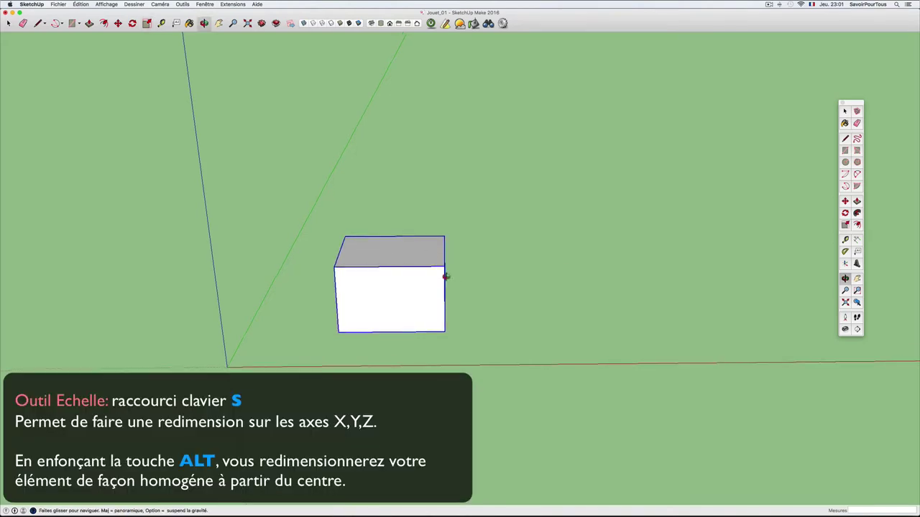
{"action": "middle_click_drag", "start_coordinate": [444, 236], "coordinate": [454, 288]}
{"action": "mouse_move", "coordinate": [453, 287]}
{"action": "left_mouse_down"}
{"action": "mouse_move", "coordinate": [387, 277]}
{"action": "mouse_move", "coordinate": [500, 276]}
{"action": "left_mouse_up"}
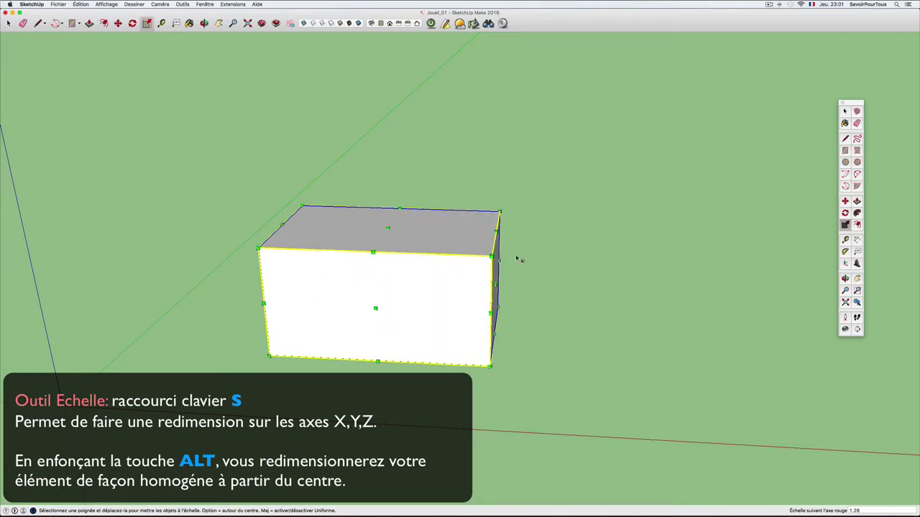
{"action": "mouse_move", "coordinate": [518, 257]}
{"action": "middle_mouse_down"}
{"action": "mouse_move", "coordinate": [333, 283]}
{"action": "mouse_move", "coordinate": [354, 286]}
{"action": "middle_mouse_up"}
{"action": "left_click_drag", "start_coordinate": [354, 286], "coordinate": [424, 252]}
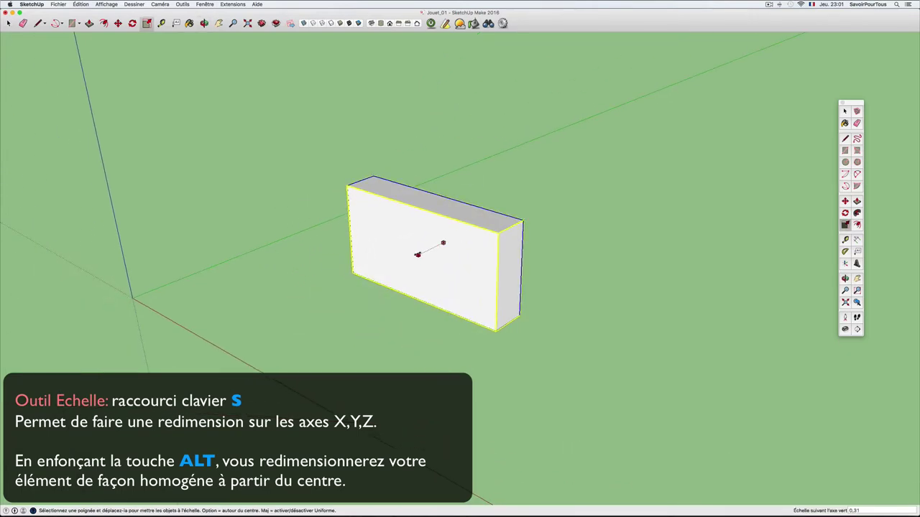
{"action": "mouse_move", "coordinate": [424, 253]}
{"action": "middle_mouse_down"}
{"action": "mouse_move", "coordinate": [476, 260]}
{"action": "mouse_move", "coordinate": [429, 208]}
{"action": "middle_mouse_up"}
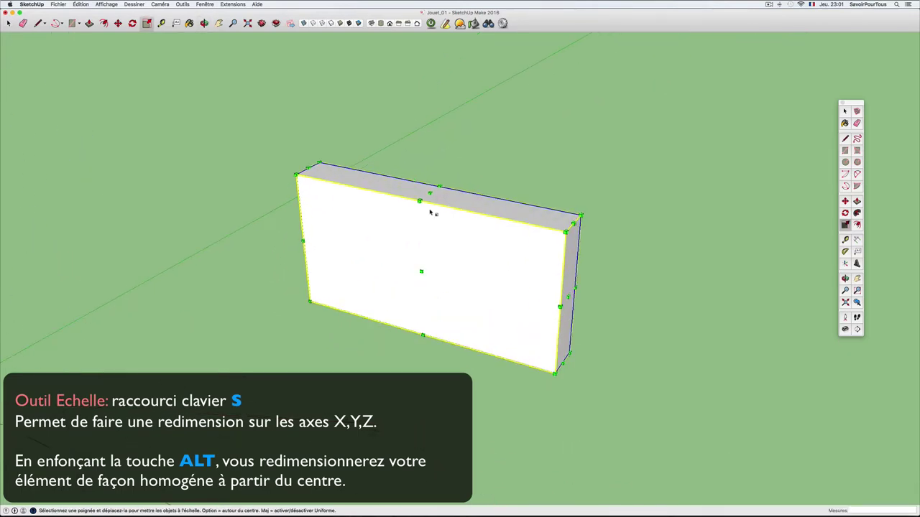
{"action": "mouse_move", "coordinate": [429, 208]}
{"action": "left_mouse_down"}
{"action": "mouse_move", "coordinate": [429, 191]}
{"action": "mouse_move", "coordinate": [431, 273]}
{"action": "left_mouse_up"}
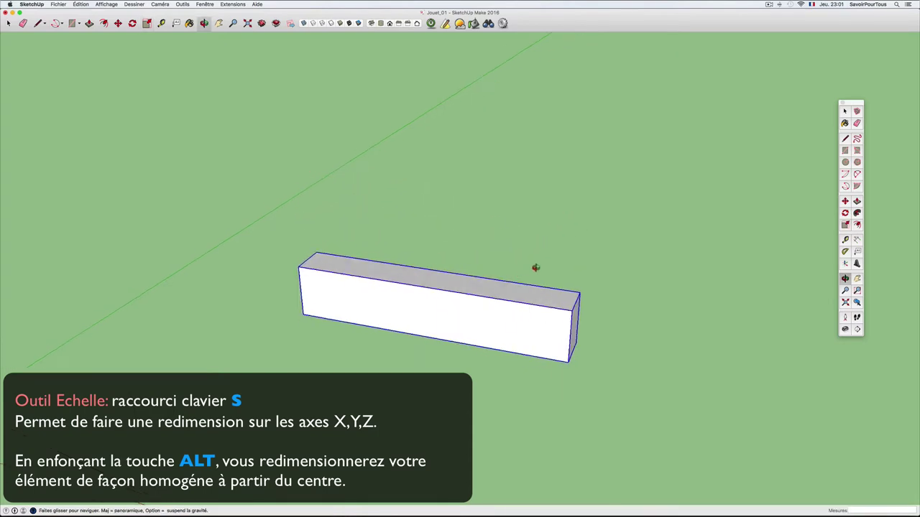
{"action": "mouse_move", "coordinate": [536, 266]}
{"action": "middle_mouse_down"}
{"action": "mouse_move", "coordinate": [358, 258]}
{"action": "mouse_move", "coordinate": [544, 251]}
{"action": "mouse_move", "coordinate": [563, 236]}
{"action": "mouse_move", "coordinate": [525, 263]}
{"action": "middle_mouse_up"}
{"action": "key", "text": "s"}
{"action": "scroll", "coordinate": [532, 278], "scroll_direction": "up", "scroll_amount": 3}
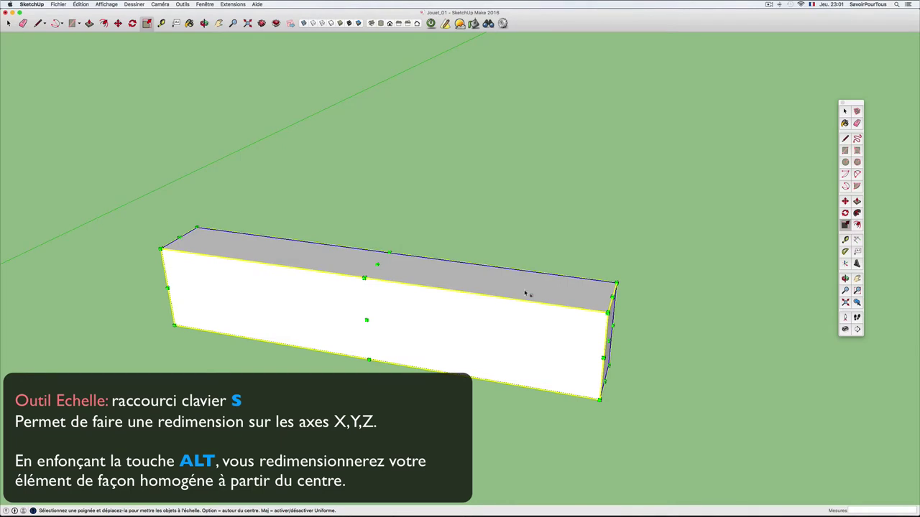
{"action": "key", "text": "space"}
{"action": "scroll", "coordinate": [526, 293], "scroll_direction": "down", "scroll_amount": 3}
{"action": "scroll", "coordinate": [525, 294], "scroll_direction": "down", "scroll_amount": 2}
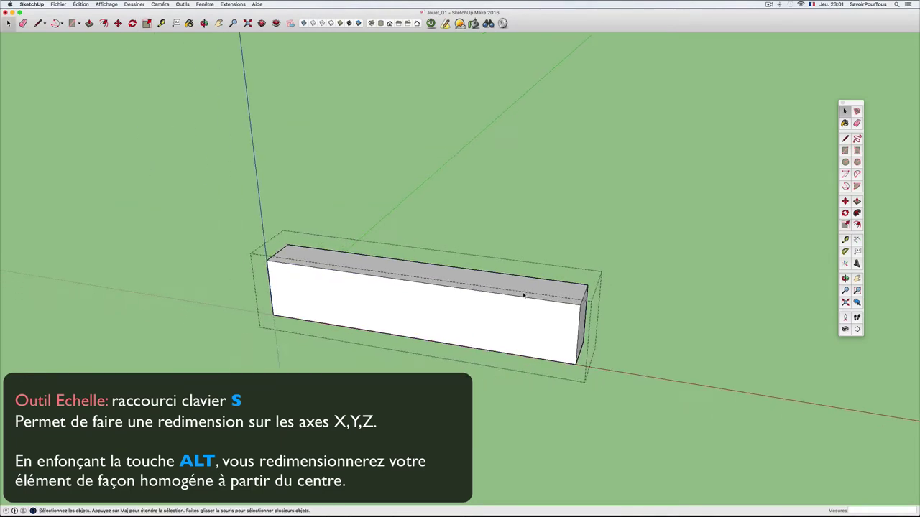
{"action": "scroll", "coordinate": [532, 267], "scroll_direction": "up", "scroll_amount": 5}
{"action": "scroll", "coordinate": [526, 289], "scroll_direction": "down", "scroll_amount": 2}
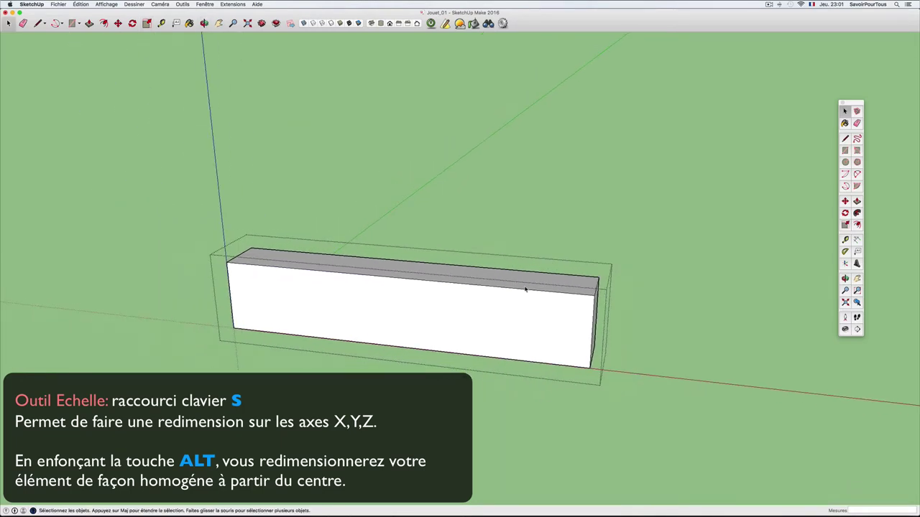
{"action": "key", "text": "l"}
Draw an L-shaped line on the front face and push back the top-right section to form a step.
{"action": "left_click", "coordinate": [474, 286]}
{"action": "left_click", "coordinate": [474, 314]}
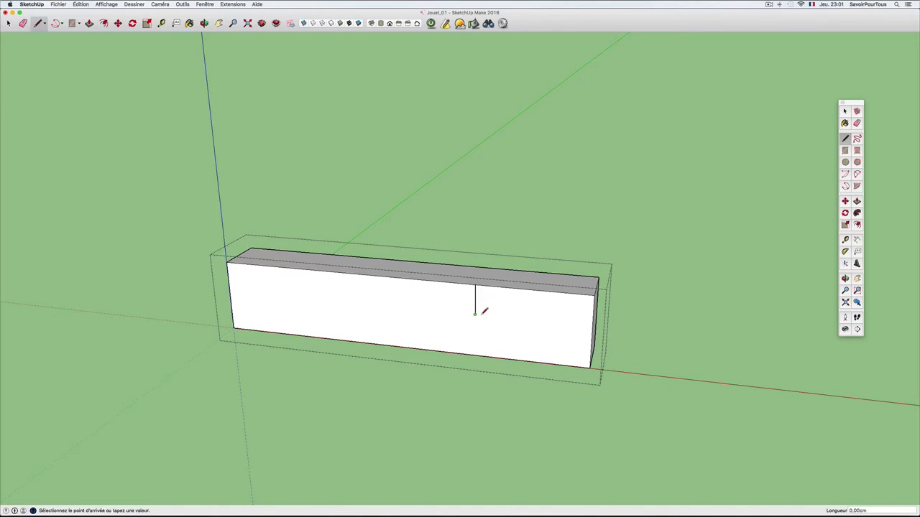
{"action": "left_click", "coordinate": [593, 324]}
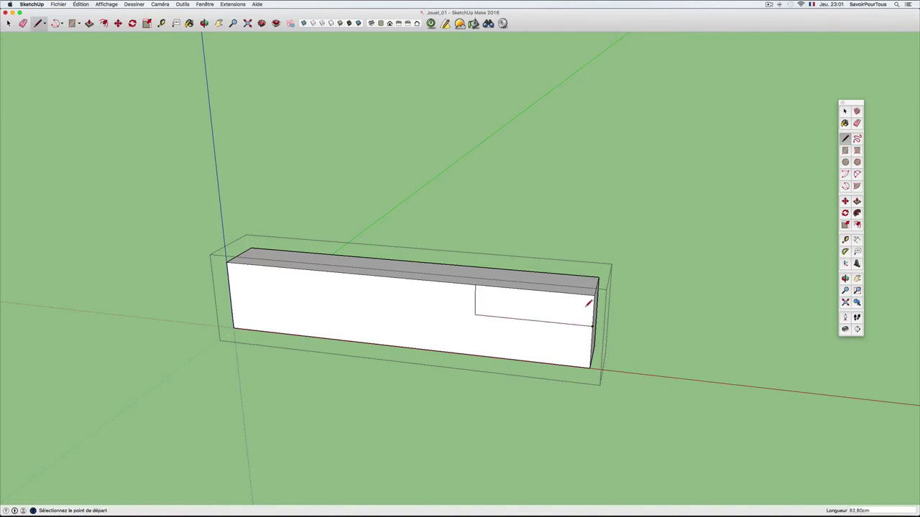
{"action": "key", "text": "p"}
{"action": "left_click", "coordinate": [568, 313]}
{"action": "left_click", "coordinate": [573, 283]}
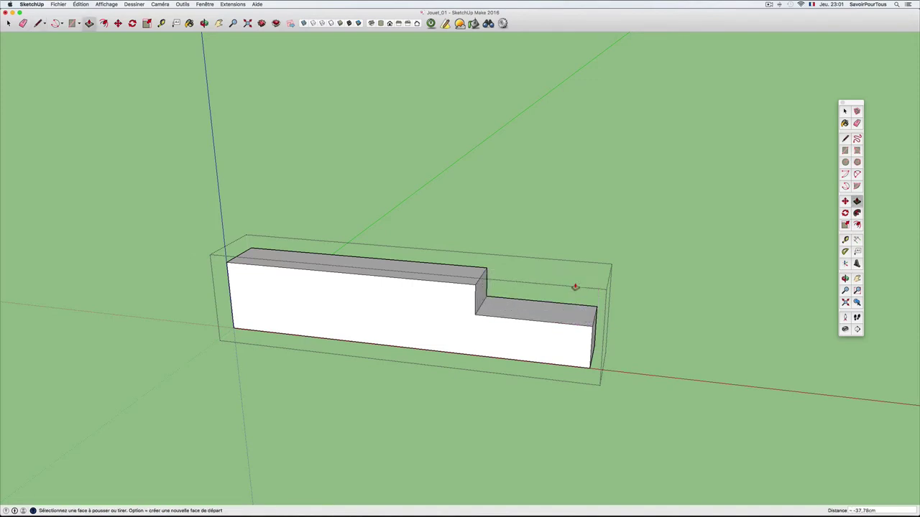
{"action": "mouse_move", "coordinate": [606, 273]}
{"action": "middle_mouse_down"}
{"action": "mouse_move", "coordinate": [525, 305]}
{"action": "mouse_move", "coordinate": [435, 276]}
{"action": "middle_mouse_up"}
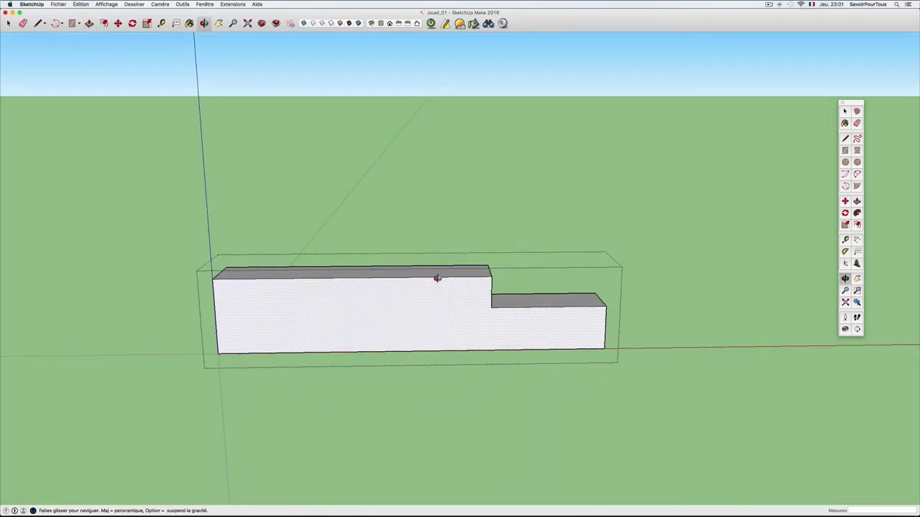
Draw a circle near the block's left end and push it through to bore a round hole.
{"action": "key", "text": "c"}
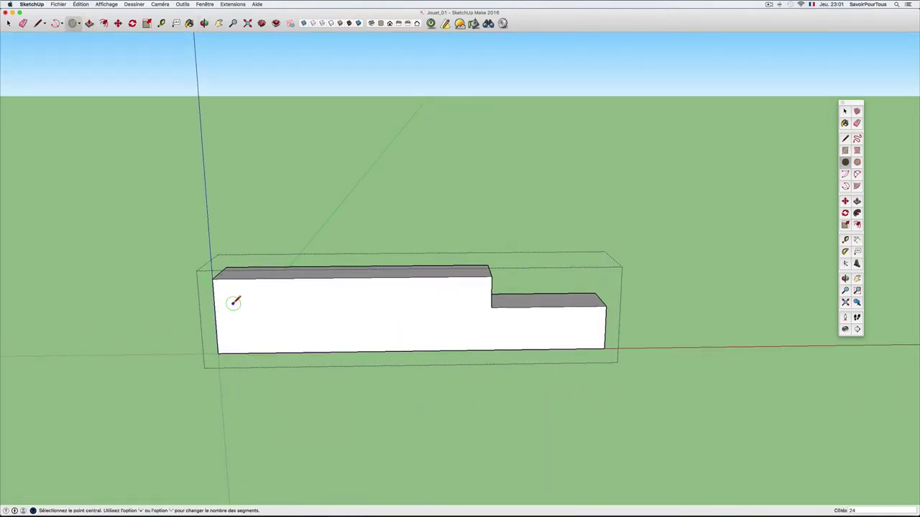
{"action": "left_click", "coordinate": [233, 304]}
{"action": "left_click", "coordinate": [251, 304]}
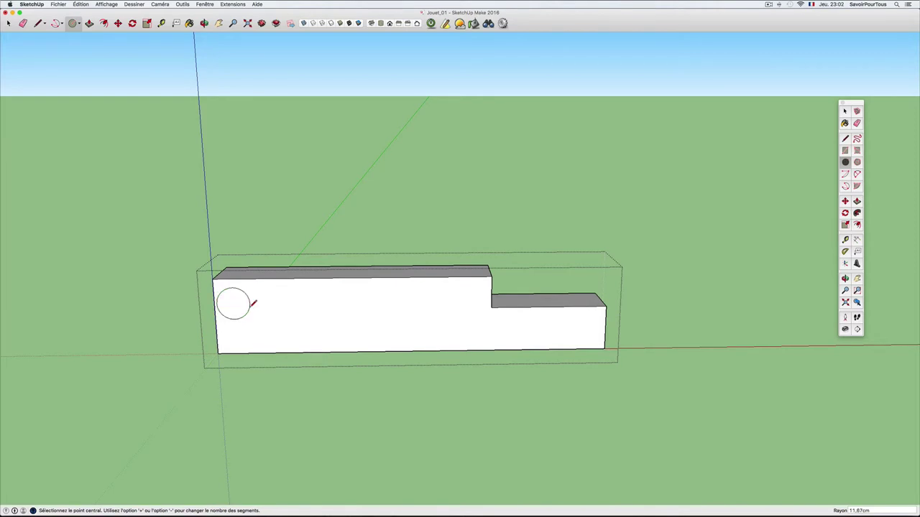
{"action": "key", "text": "p"}
{"action": "double_click", "coordinate": [242, 308]}
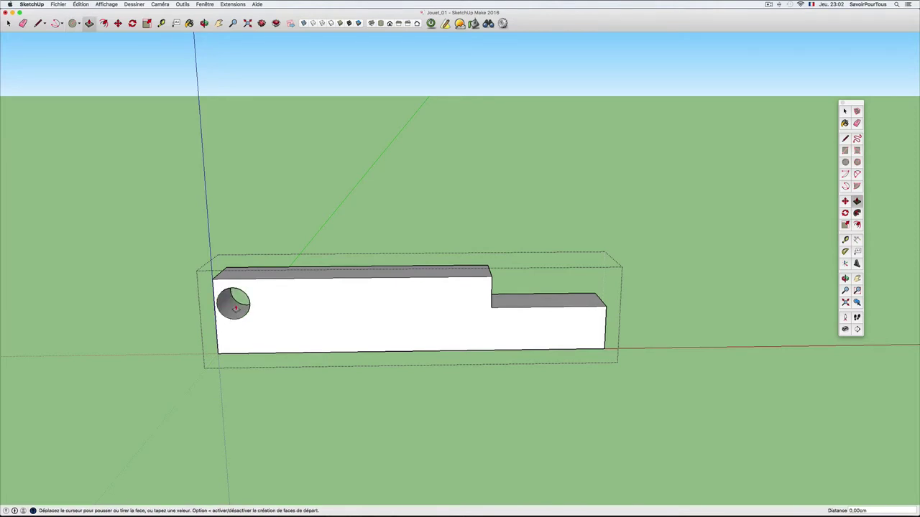
{"action": "middle_click_drag", "start_coordinate": [321, 281], "coordinate": [342, 312]}
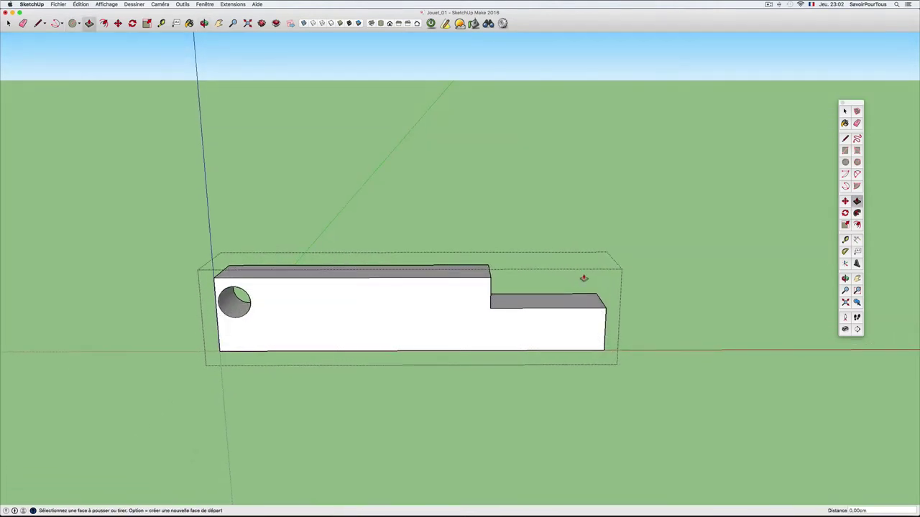
{"action": "key", "text": "space"}
{"action": "key", "text": "o"}
{"action": "left_click_drag", "start_coordinate": [671, 283], "coordinate": [395, 297]}
{"action": "key", "text": "space"}
Select the block and scale it thinner front to back, readjusting its height.
{"action": "left_click", "coordinate": [411, 304]}
{"action": "middle_click_drag", "start_coordinate": [402, 304], "coordinate": [406, 306]}
{"action": "key", "text": "s"}
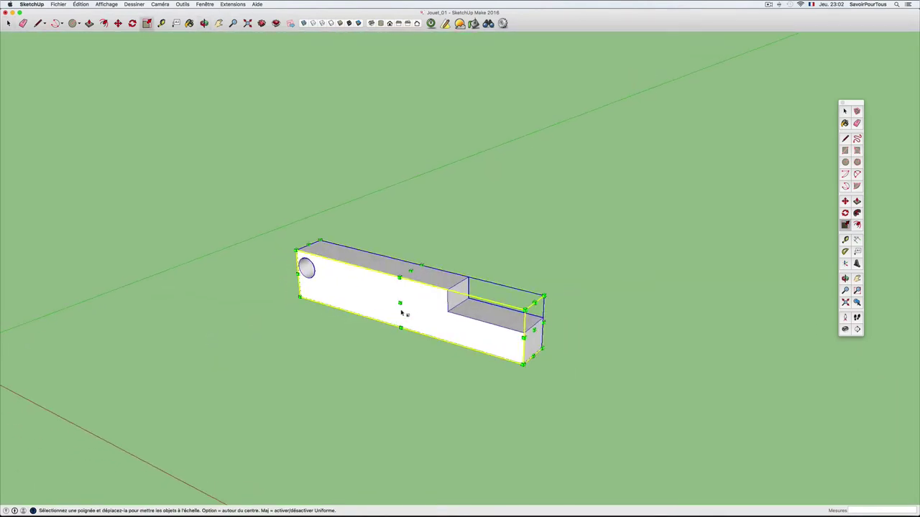
{"action": "left_click_drag", "start_coordinate": [355, 318], "coordinate": [389, 305]}
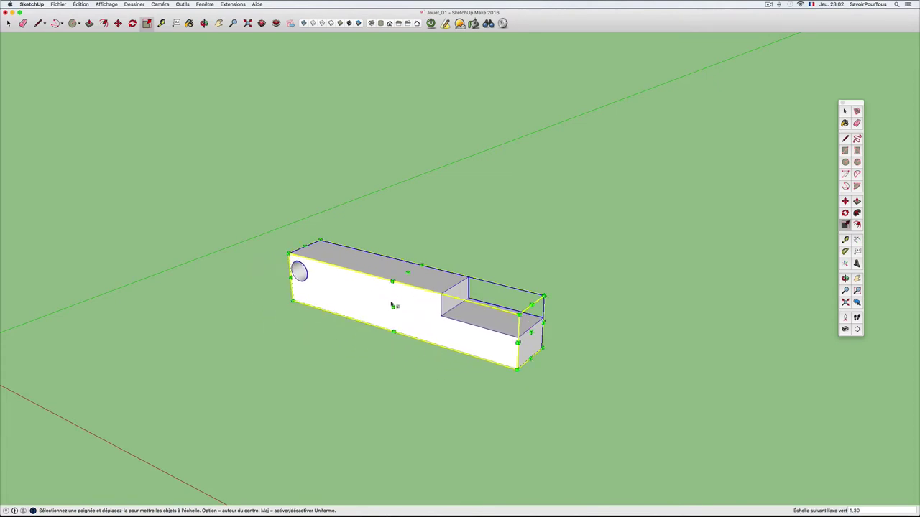
{"action": "mouse_move", "coordinate": [408, 271]}
{"action": "left_mouse_down"}
{"action": "mouse_move", "coordinate": [407, 257]}
{"action": "mouse_move", "coordinate": [407, 265]}
{"action": "left_mouse_up"}
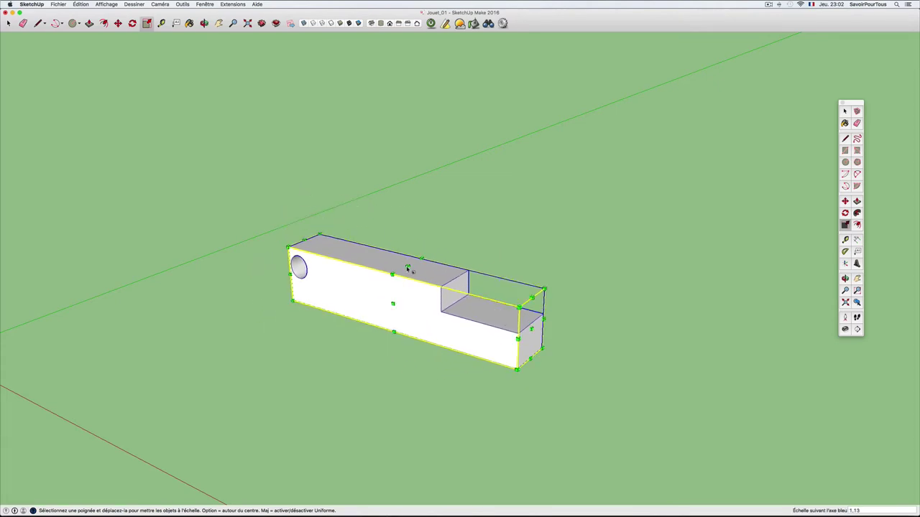
{"action": "middle_click_drag", "start_coordinate": [407, 265], "coordinate": [559, 275]}
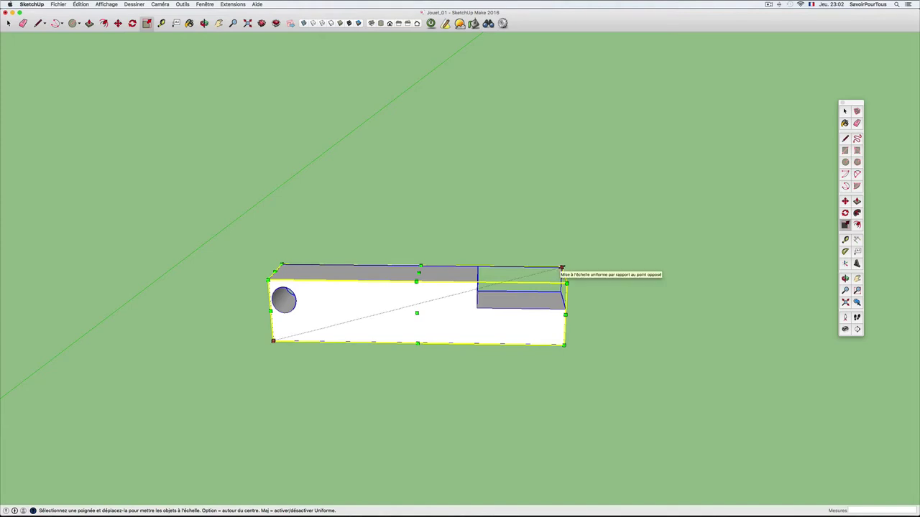
Scale about the centre to shorten the block along its length to 0,65.
{"action": "key", "text": "alt"}
{"action": "mouse_move", "coordinate": [562, 268]}
{"action": "left_mouse_down", "text": "alt"}
{"action": "mouse_move", "coordinate": [491, 281]}
{"action": "mouse_move", "coordinate": [563, 268]}
{"action": "left_mouse_up", "text": "alt"}
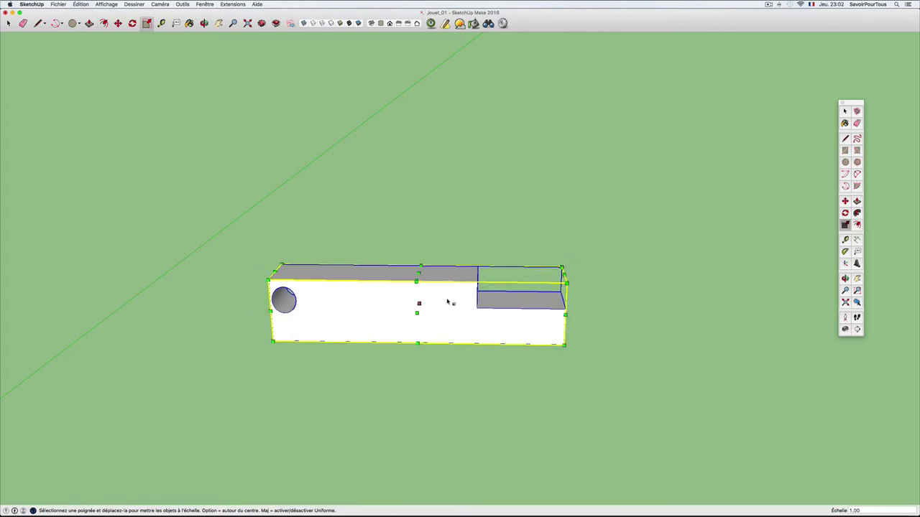
{"action": "mouse_move", "coordinate": [561, 268]}
{"action": "left_mouse_down", "text": "alt"}
{"action": "mouse_move", "coordinate": [505, 281]}
{"action": "mouse_move", "coordinate": [561, 267]}
{"action": "left_mouse_up", "text": "alt"}
{"action": "mouse_move", "coordinate": [565, 303]}
{"action": "left_mouse_down", "text": "alt"}
{"action": "mouse_move", "coordinate": [512, 304]}
{"action": "mouse_move", "coordinate": [565, 305]}
{"action": "left_mouse_up", "text": "alt"}
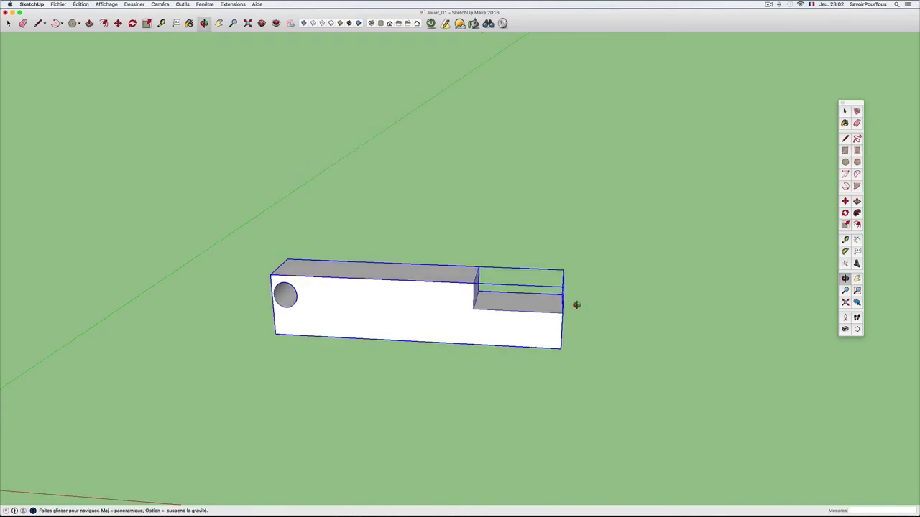
{"action": "mouse_move", "coordinate": [592, 304]}
{"action": "middle_mouse_down"}
{"action": "mouse_move", "coordinate": [440, 272]}
{"action": "mouse_move", "coordinate": [440, 291]}
{"action": "mouse_move", "coordinate": [400, 287]}
{"action": "middle_mouse_up"}
{"action": "scroll", "coordinate": [386, 282], "scroll_direction": "down", "scroll_amount": 2}
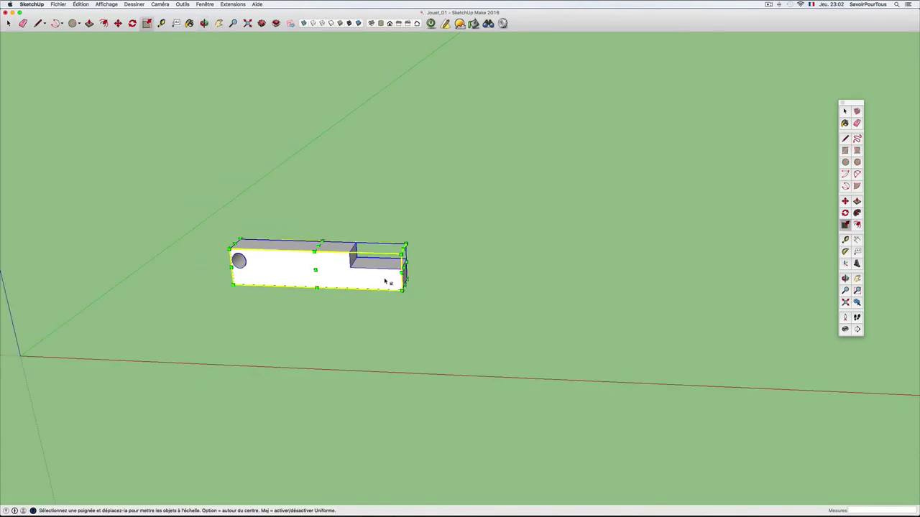
{"action": "scroll", "coordinate": [385, 281], "scroll_direction": "up", "scroll_amount": 3}
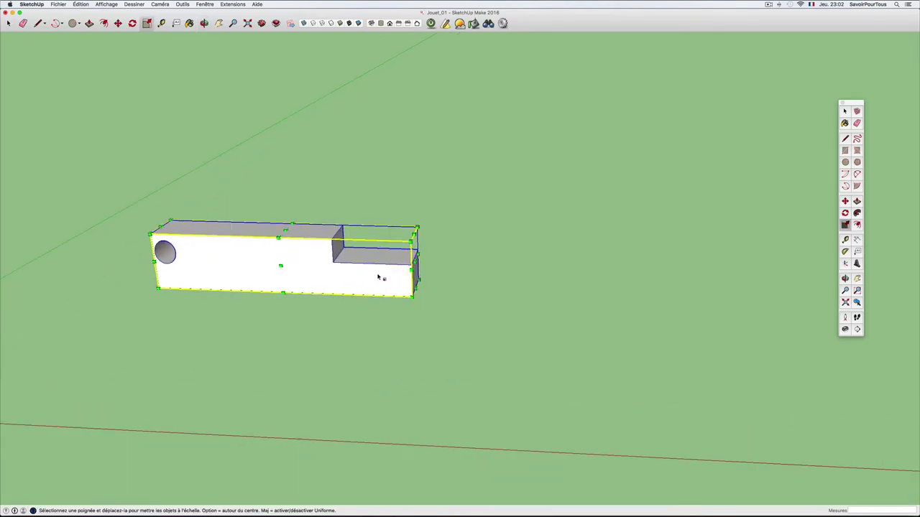
{"action": "key", "text": "space"}
{"action": "scroll", "coordinate": [360, 275], "scroll_direction": "down", "scroll_amount": 2}
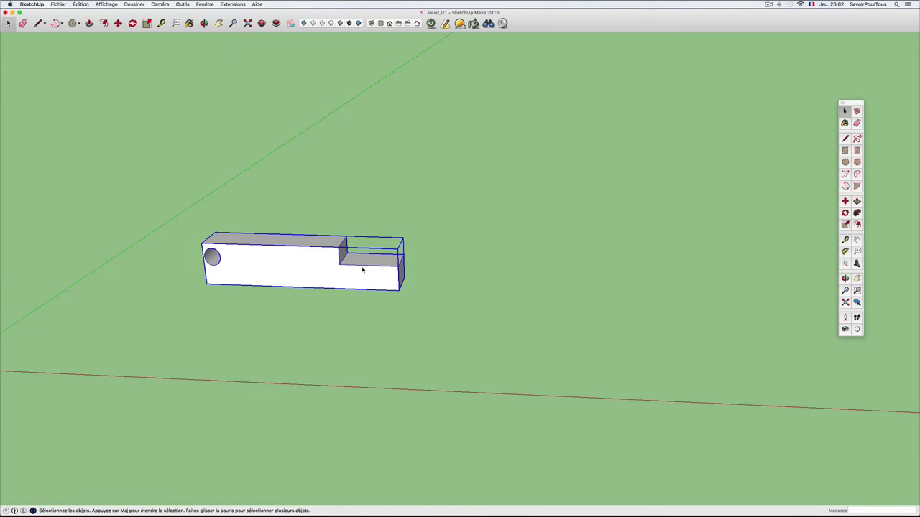
{"action": "middle_click_drag", "start_coordinate": [261, 263], "coordinate": [237, 260]}
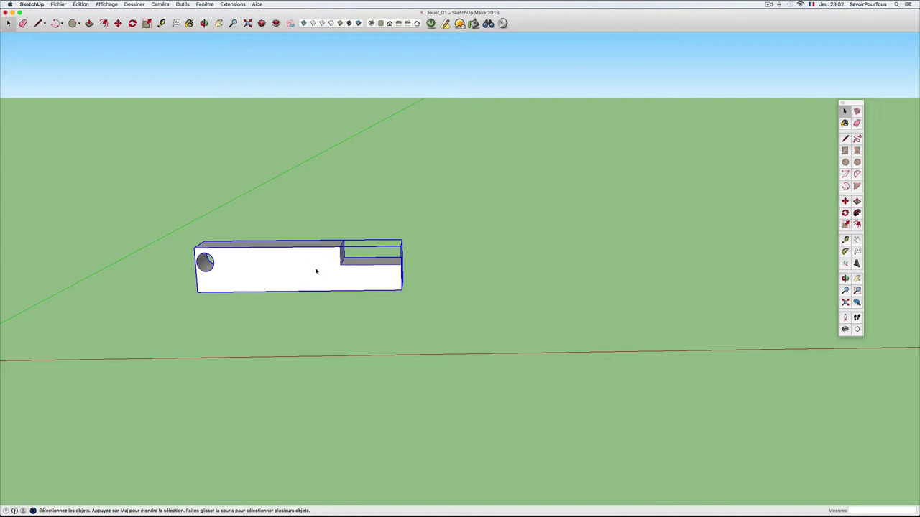
Move a copy of the block to the right of the original.
{"action": "key", "text": "m"}
{"action": "key", "text": "alt"}
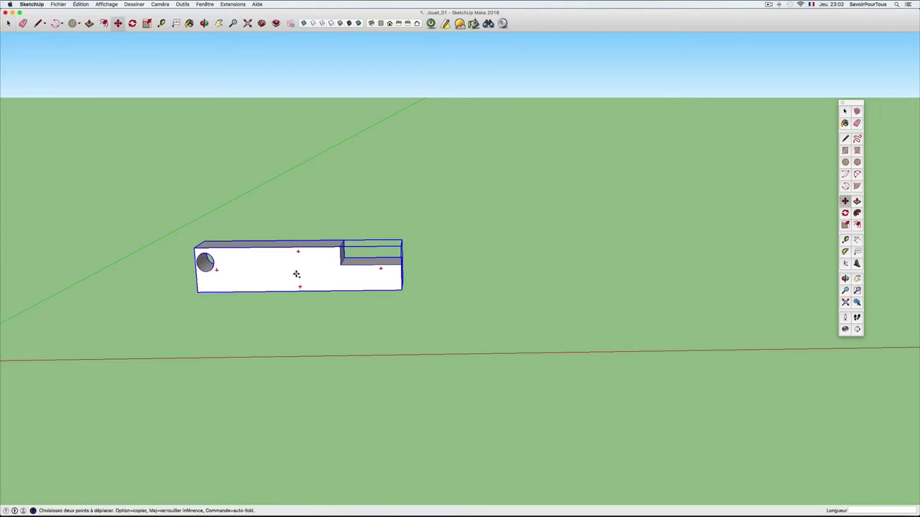
{"action": "left_click", "coordinate": [295, 273]}
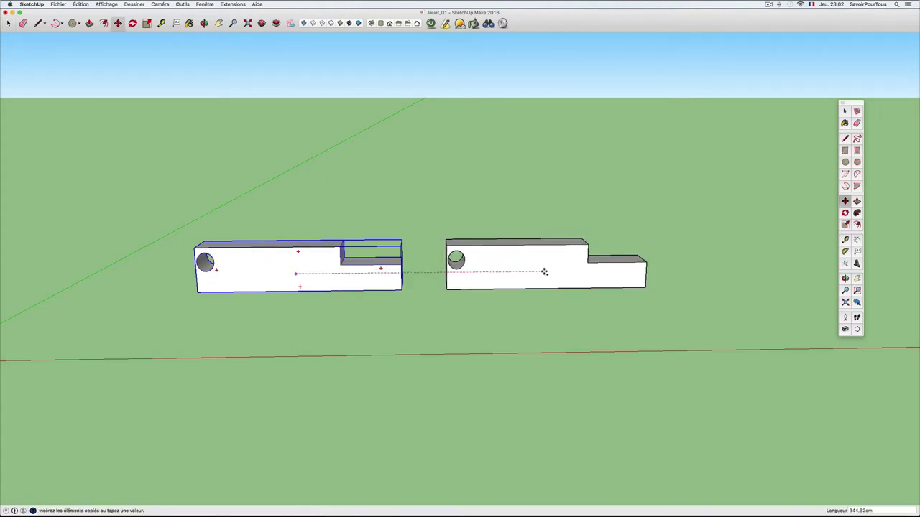
{"action": "left_click", "coordinate": [546, 269]}
{"action": "middle_click_drag", "start_coordinate": [525, 276], "coordinate": [436, 283], "text": "shift"}
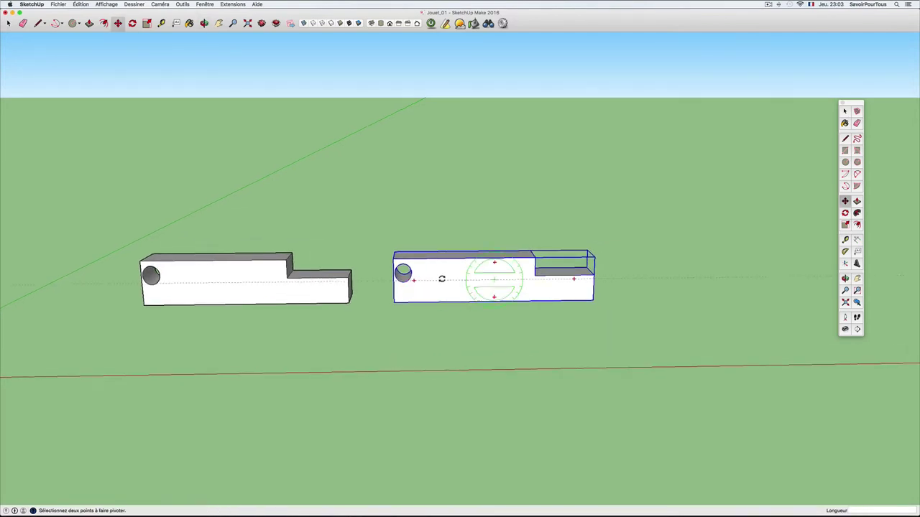
{"action": "mouse_move", "coordinate": [577, 284]}
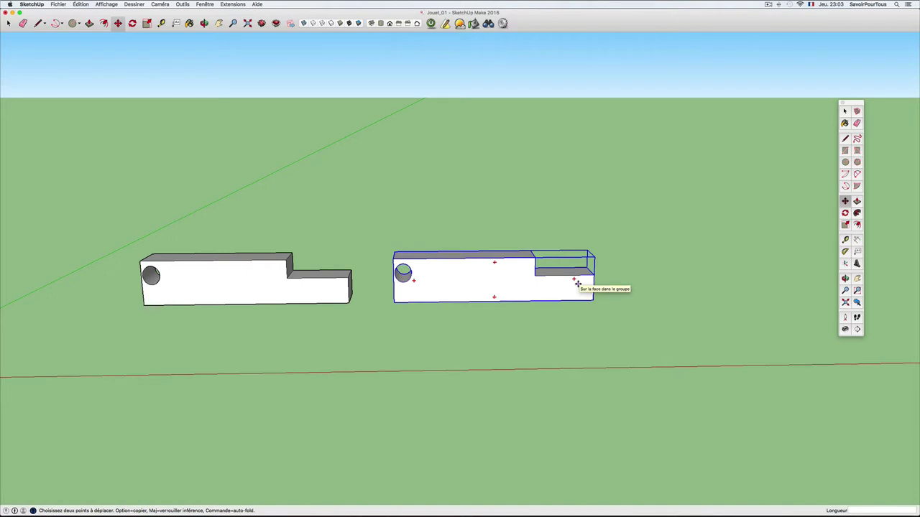
Rotate the copy 180 degrees about its top corner.
{"action": "key", "text": "q"}
{"action": "scroll", "coordinate": [468, 257], "scroll_direction": "up", "scroll_amount": 3}
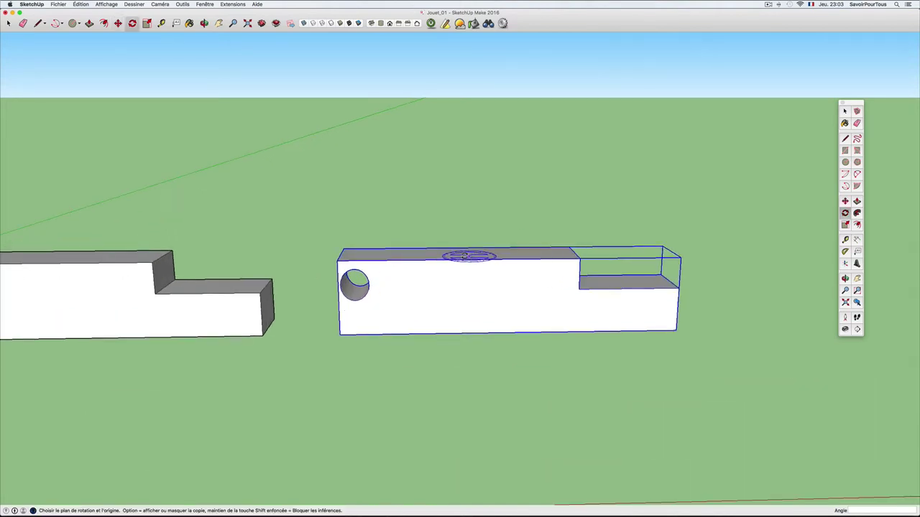
{"action": "middle_click_drag", "start_coordinate": [468, 257], "coordinate": [439, 322]}
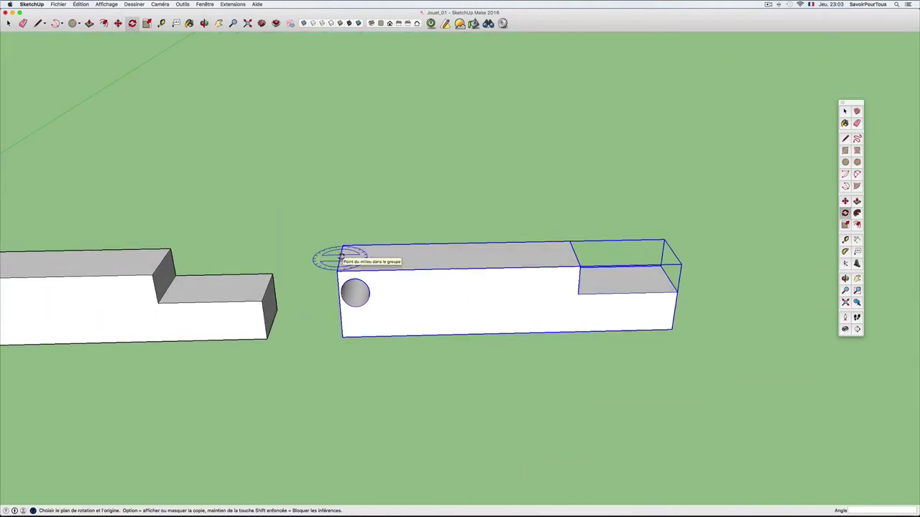
{"action": "left_click", "coordinate": [340, 257]}
{"action": "left_click", "coordinate": [473, 256]}
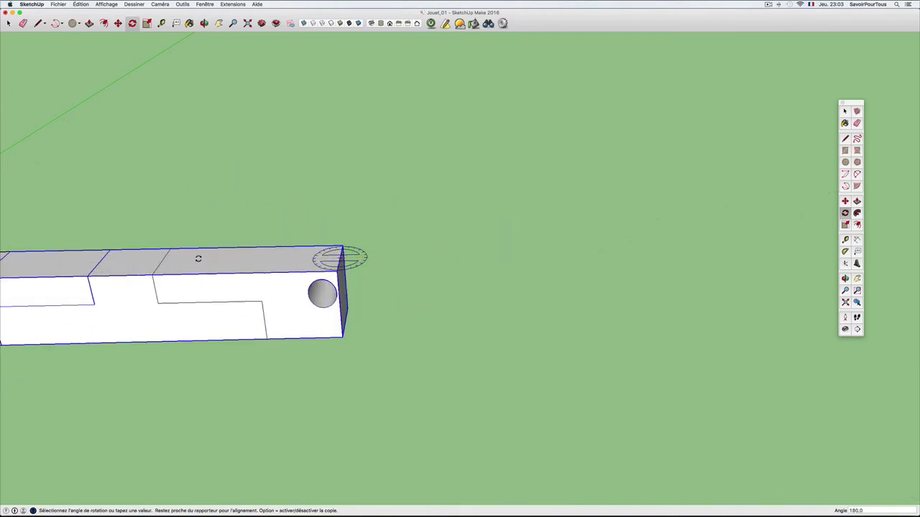
{"action": "left_click", "coordinate": [198, 259]}
Move the rotated copy into place beside the original and clear the selection.
{"action": "key", "text": "m"}
{"action": "left_click", "coordinate": [242, 272]}
{"action": "scroll", "coordinate": [285, 266], "scroll_direction": "down", "scroll_amount": 3}
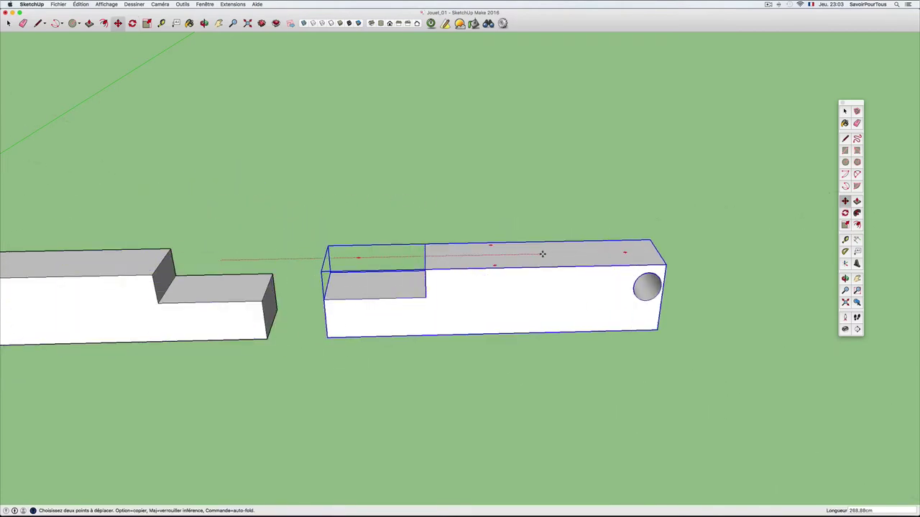
{"action": "left_click", "coordinate": [550, 252]}
{"action": "scroll", "coordinate": [552, 252], "scroll_direction": "down", "scroll_amount": 2}
{"action": "scroll", "coordinate": [553, 251], "scroll_direction": "down", "scroll_amount": 2}
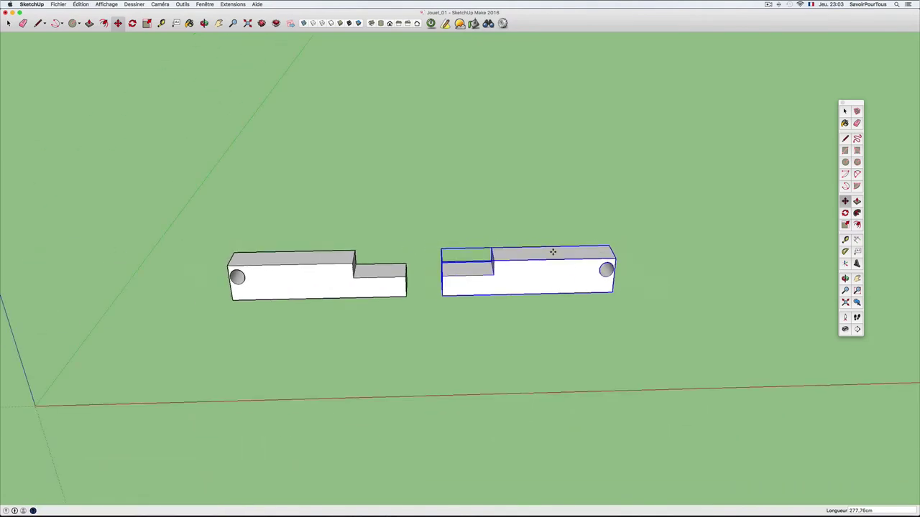
{"action": "key", "text": "space"}
{"action": "left_click", "coordinate": [555, 234]}
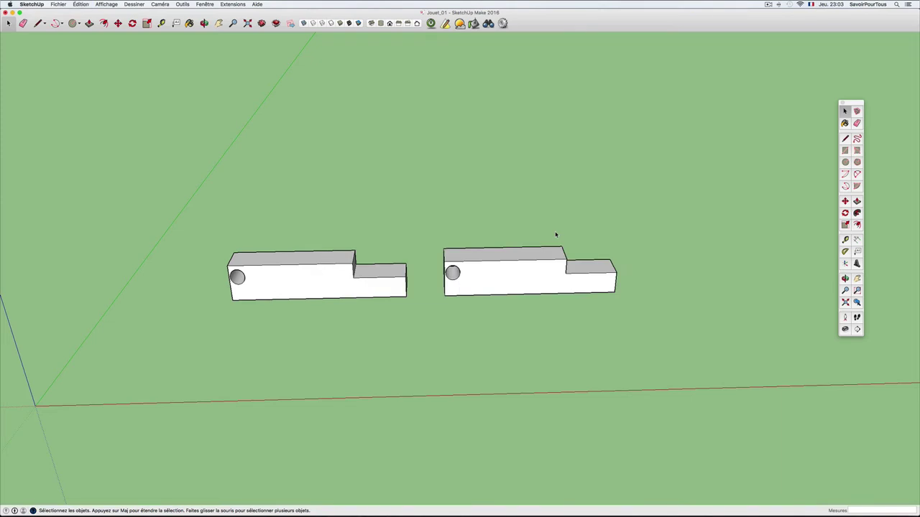
Scale the right-hand block along the red axis to -1,00 to mirror it end to end.
{"action": "scroll", "coordinate": [528, 262], "scroll_direction": "up", "scroll_amount": 2}
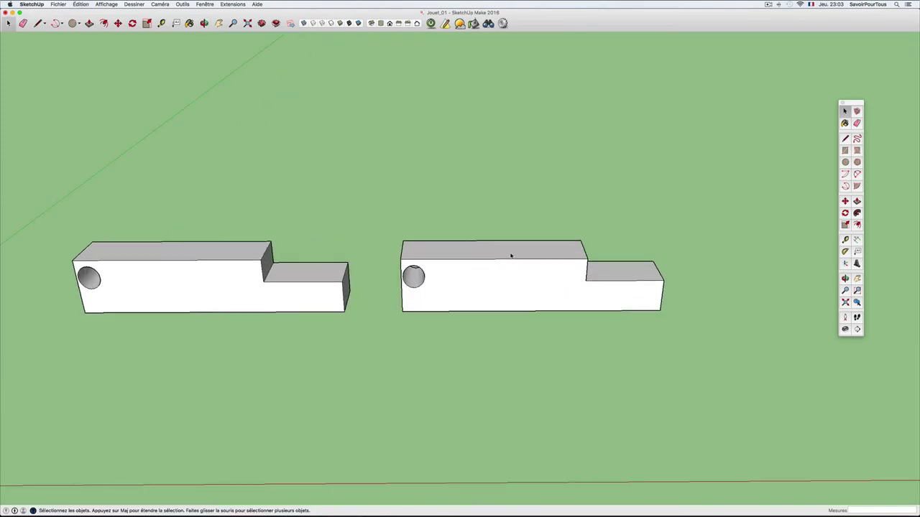
{"action": "left_click", "coordinate": [515, 255]}
{"action": "scroll", "coordinate": [515, 256], "scroll_direction": "down", "scroll_amount": 1}
{"action": "key", "text": "s"}
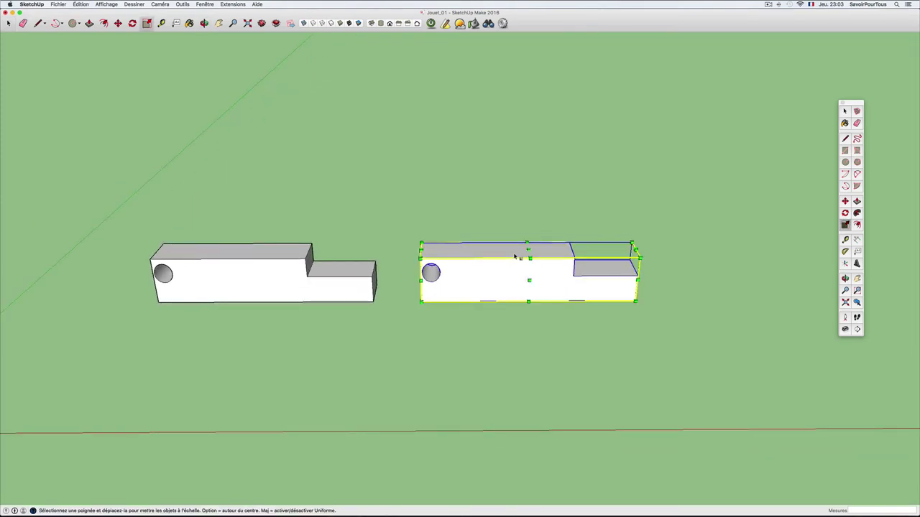
{"action": "middle_click_drag", "start_coordinate": [454, 285], "coordinate": [468, 269]}
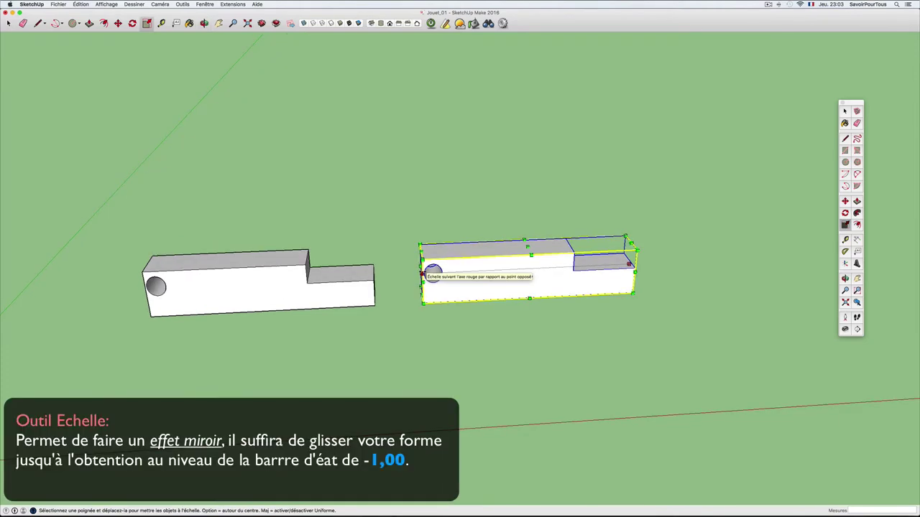
{"action": "left_click_drag", "start_coordinate": [423, 272], "coordinate": [805, 264]}
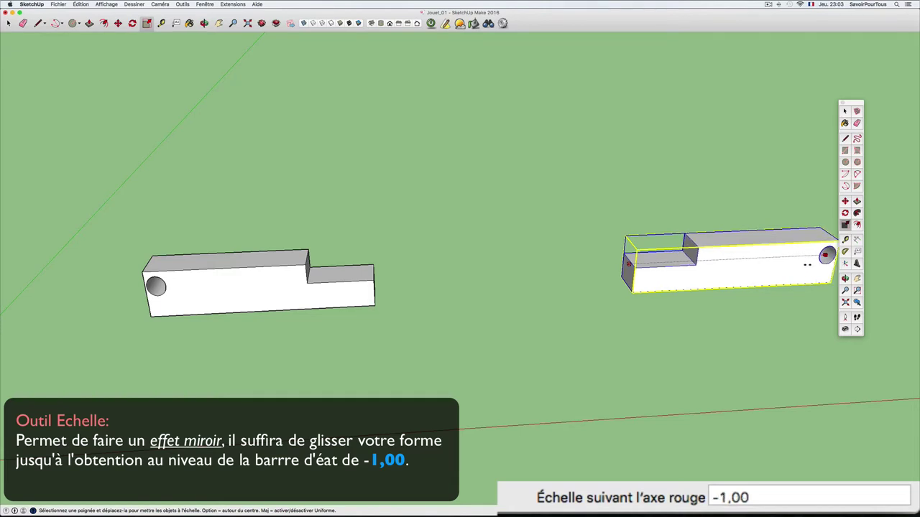
{"action": "left_click_drag", "start_coordinate": [809, 268], "coordinate": [809, 269]}
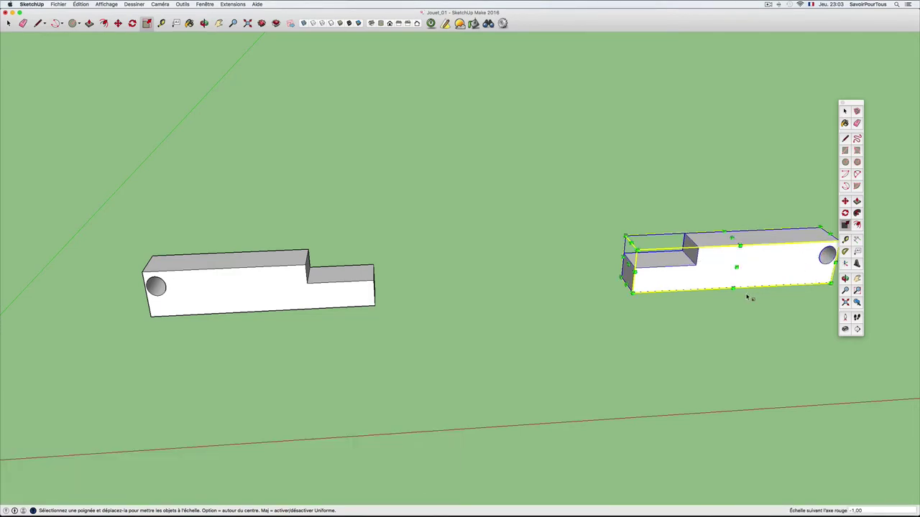
{"action": "key", "text": "space"}
{"action": "middle_click_drag", "start_coordinate": [716, 317], "coordinate": [599, 290]}
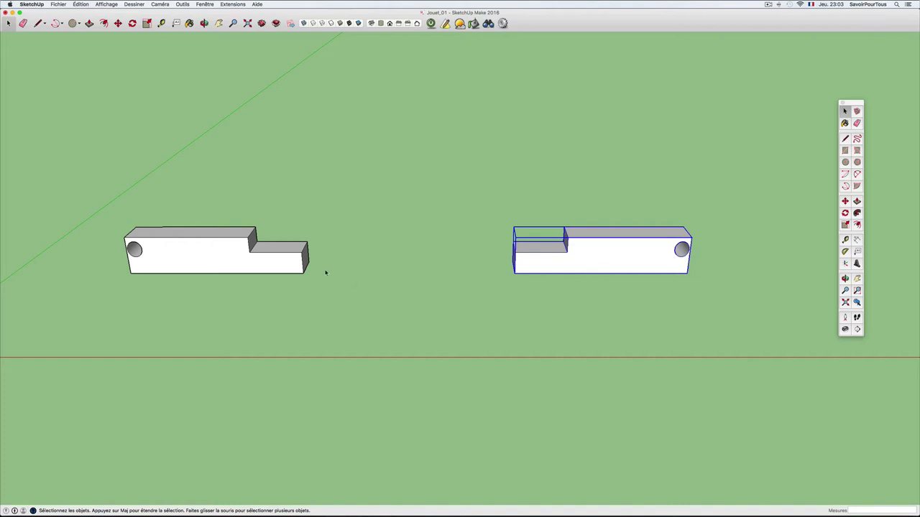
Draw a small rectangle on the left block's step end face and push it in as a notch.
{"action": "mouse_move", "coordinate": [329, 274]}
{"action": "middle_mouse_down"}
{"action": "mouse_move", "coordinate": [265, 290]}
{"action": "mouse_move", "coordinate": [320, 281]}
{"action": "mouse_move", "coordinate": [331, 214]}
{"action": "middle_mouse_up"}
{"action": "scroll", "coordinate": [331, 214], "scroll_direction": "up", "scroll_amount": 3}
{"action": "left_click", "coordinate": [334, 224]}
{"action": "scroll", "coordinate": [338, 227], "scroll_direction": "up", "scroll_amount": 2}
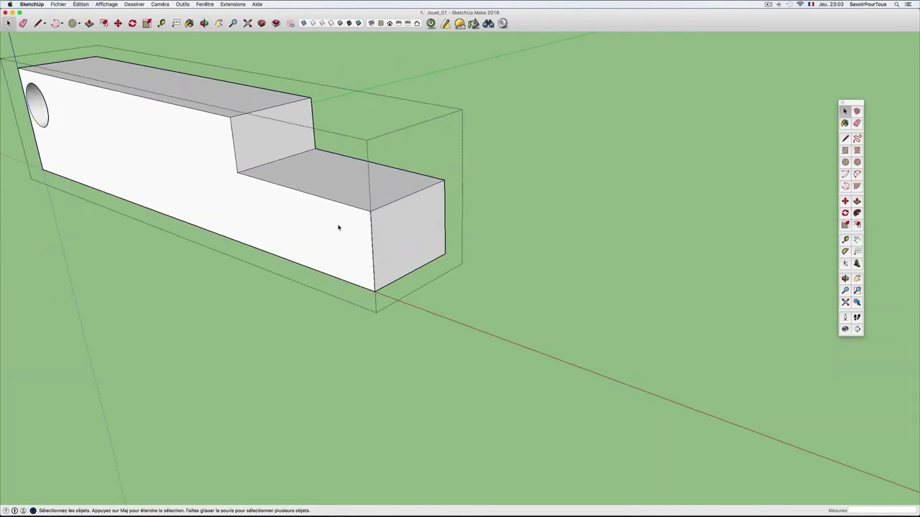
{"action": "key", "text": "r"}
{"action": "left_click", "coordinate": [341, 204]}
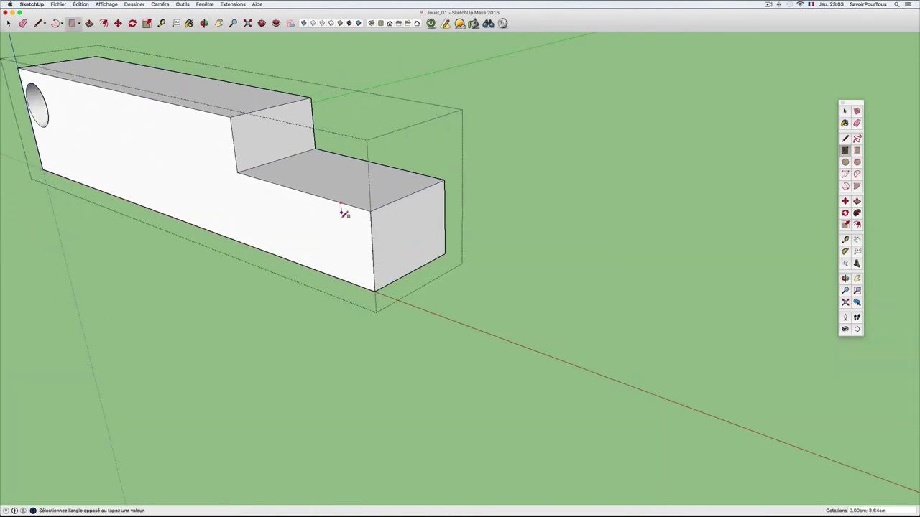
{"action": "left_click", "coordinate": [373, 240]}
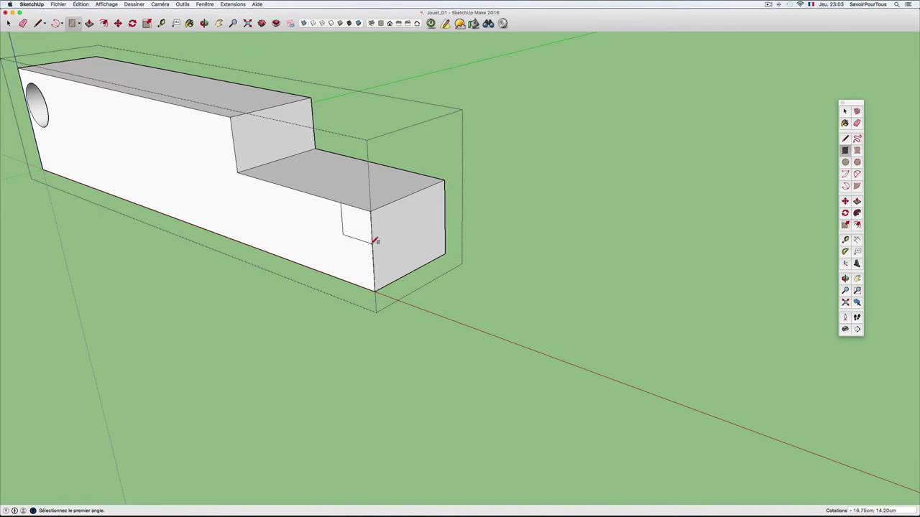
{"action": "key", "text": "p"}
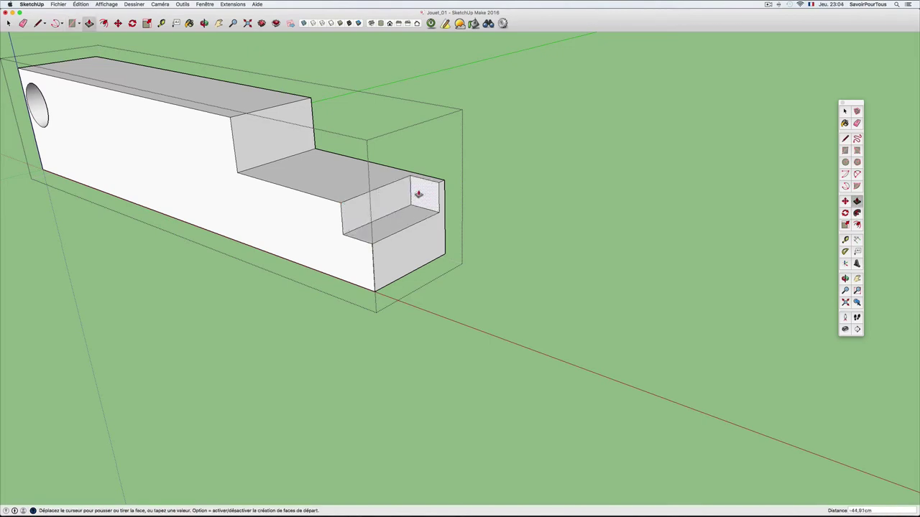
{"action": "left_click", "coordinate": [396, 205]}
{"action": "scroll", "coordinate": [397, 207], "scroll_direction": "down", "scroll_amount": 2}
{"action": "scroll", "coordinate": [397, 207], "scroll_direction": "down", "scroll_amount": 3}
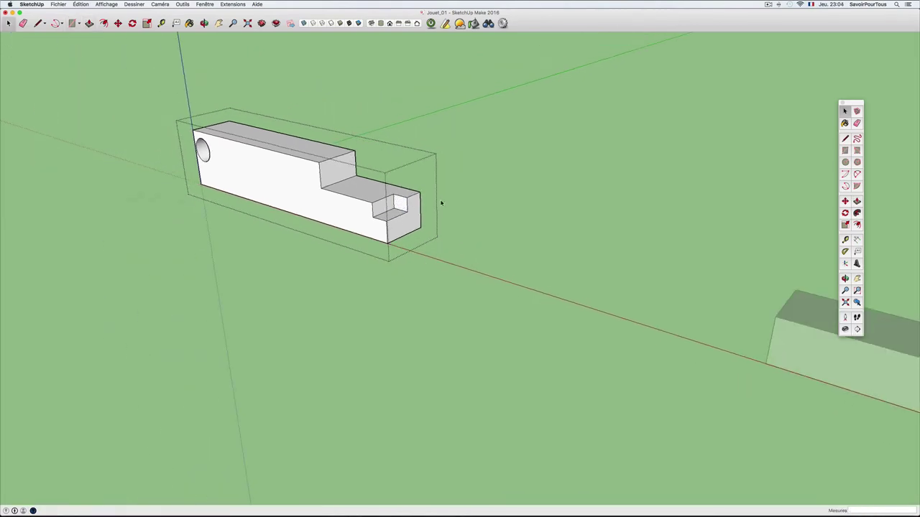
{"action": "mouse_move", "coordinate": [499, 191]}
{"action": "middle_mouse_down"}
{"action": "mouse_move", "coordinate": [433, 203]}
{"action": "mouse_move", "coordinate": [451, 188]}
{"action": "middle_mouse_up"}
Select the notched block and move a copy of it to the right.
{"action": "key", "text": "space"}
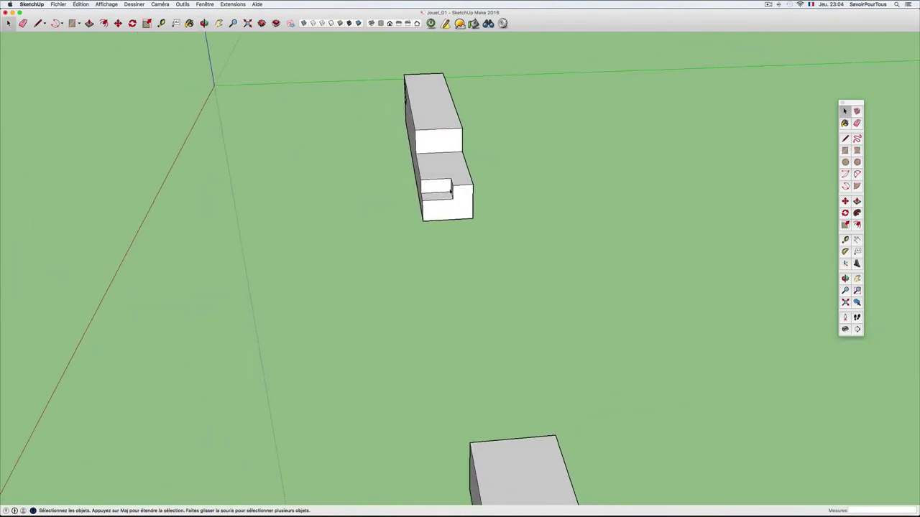
{"action": "middle_click_drag", "start_coordinate": [506, 195], "coordinate": [468, 164]}
{"action": "left_click", "coordinate": [465, 166]}
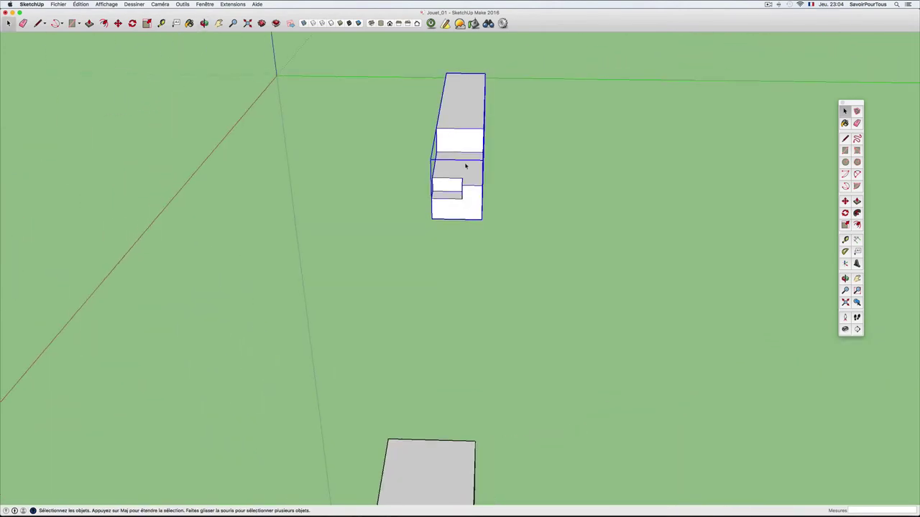
{"action": "key", "text": "m"}
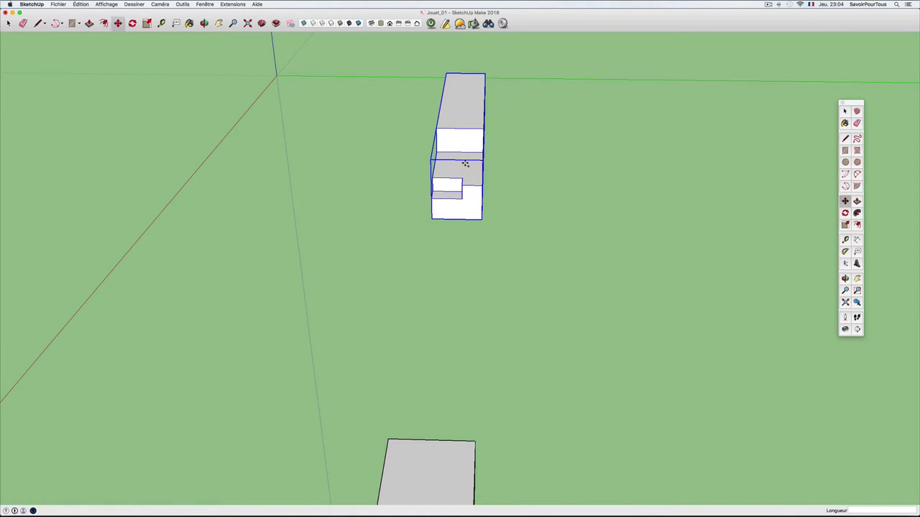
{"action": "left_click_drag", "start_coordinate": [465, 164], "coordinate": [548, 163], "text": "alt"}
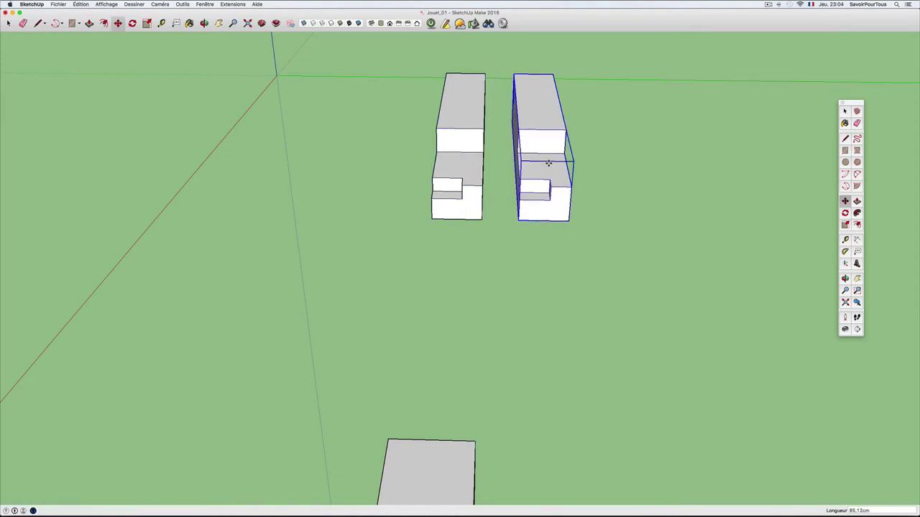
Mirror the copy along the green axis to -1,00, then select all the blocks.
{"action": "key", "text": "s"}
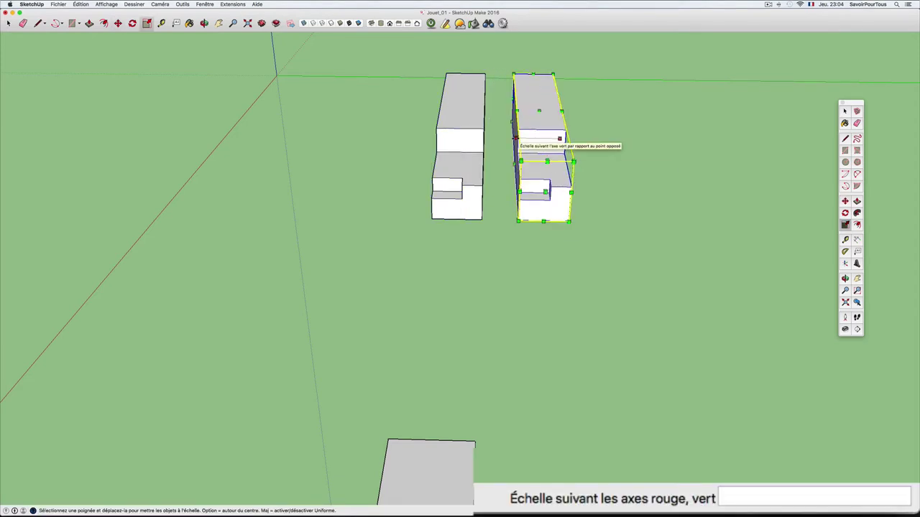
{"action": "left_click_drag", "start_coordinate": [559, 138], "coordinate": [603, 140]}
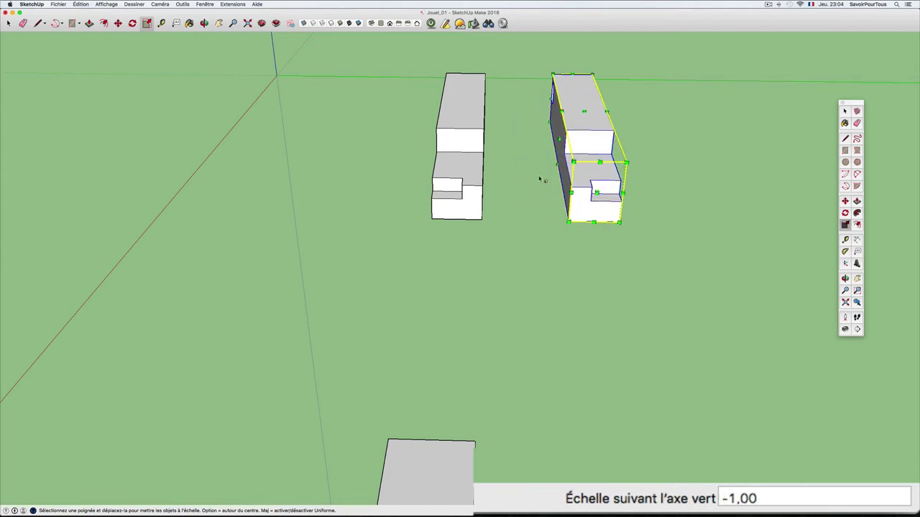
{"action": "mouse_move", "coordinate": [539, 180]}
{"action": "middle_mouse_down"}
{"action": "mouse_move", "coordinate": [482, 187]}
{"action": "mouse_move", "coordinate": [514, 230]}
{"action": "mouse_move", "coordinate": [622, 234]}
{"action": "mouse_move", "coordinate": [492, 263]}
{"action": "middle_mouse_up"}
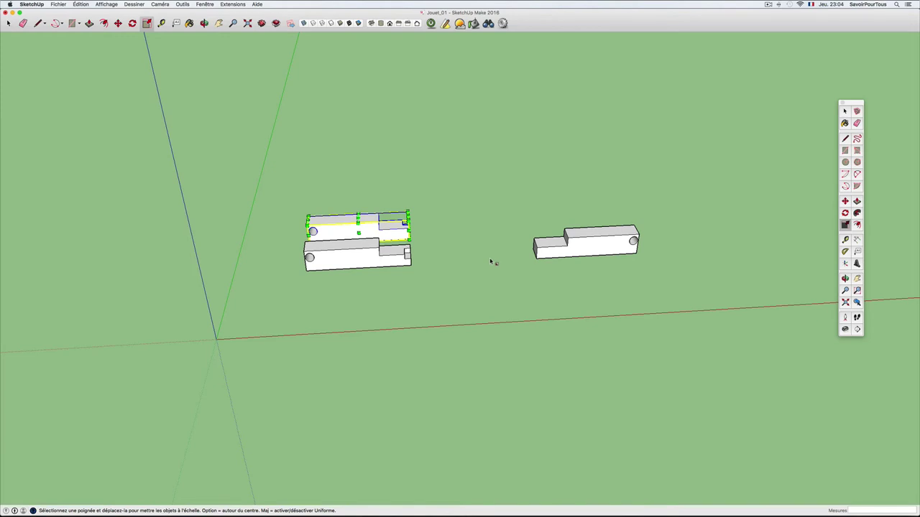
{"action": "key", "text": "space"}
{"action": "mouse_move", "coordinate": [489, 258]}
{"action": "middle_mouse_down"}
{"action": "mouse_move", "coordinate": [475, 242]}
{"action": "mouse_move", "coordinate": [368, 227]}
{"action": "middle_mouse_up"}
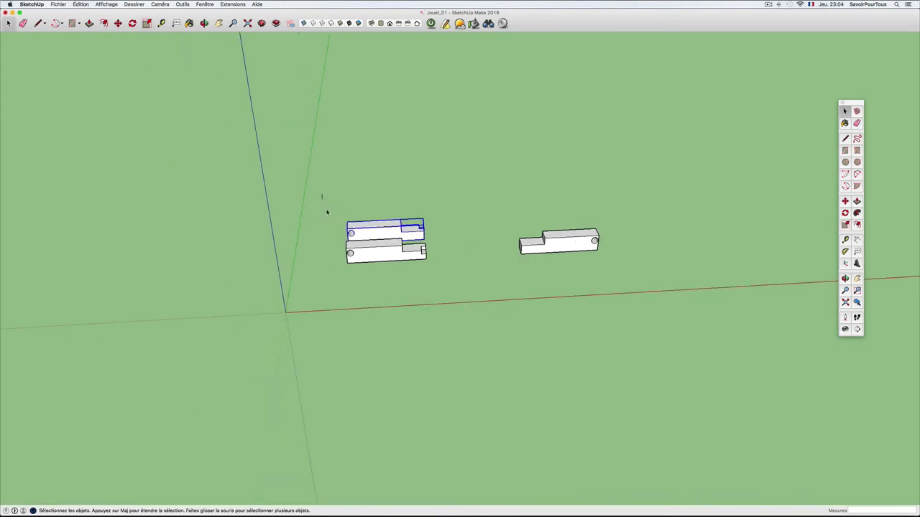
{"action": "left_click_drag", "start_coordinate": [322, 196], "coordinate": [628, 289]}
Delete all the selected blocks.
{"action": "key", "text": "Delete"}
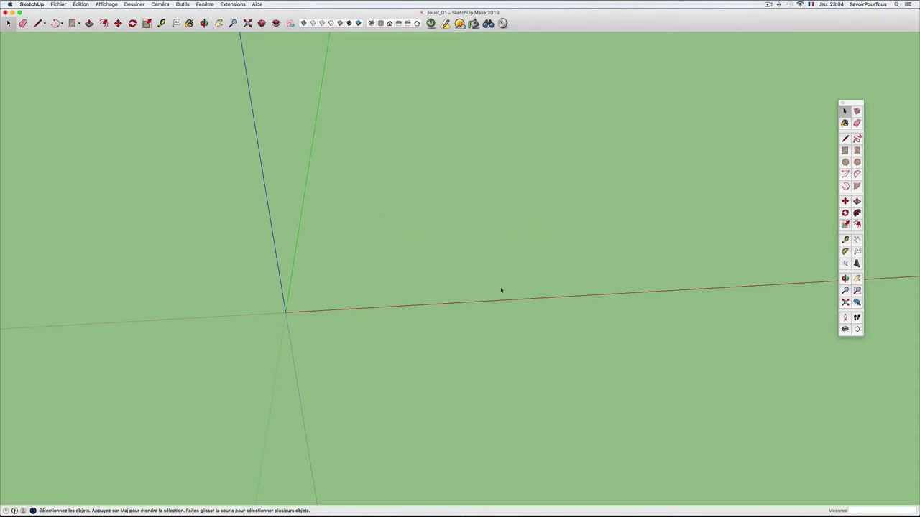
{"action": "scroll", "coordinate": [460, 275], "scroll_direction": "up", "scroll_amount": 2}
{"action": "scroll", "coordinate": [417, 261], "scroll_direction": "down", "scroll_amount": 1}
{"action": "scroll", "coordinate": [415, 263], "scroll_direction": "down", "scroll_amount": 1}
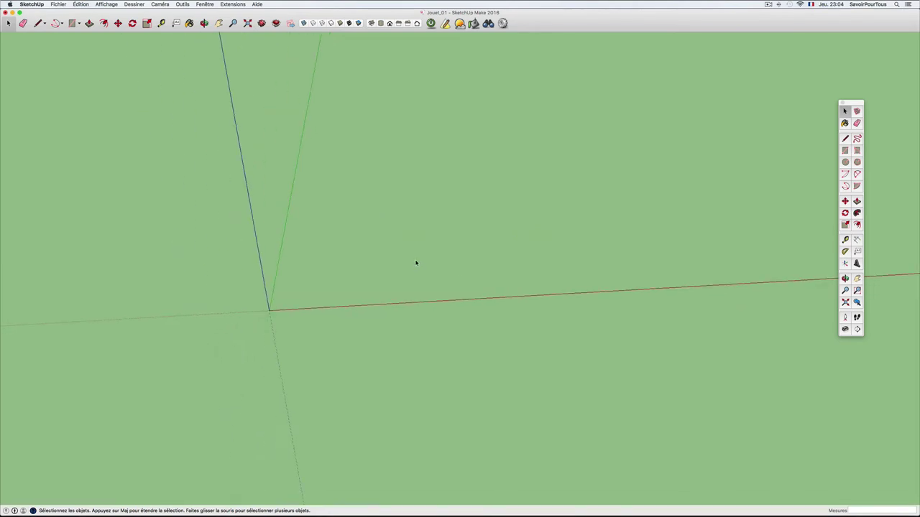
Draw a rectangle on the ground and pull it up into a box.
{"action": "key", "text": "r"}
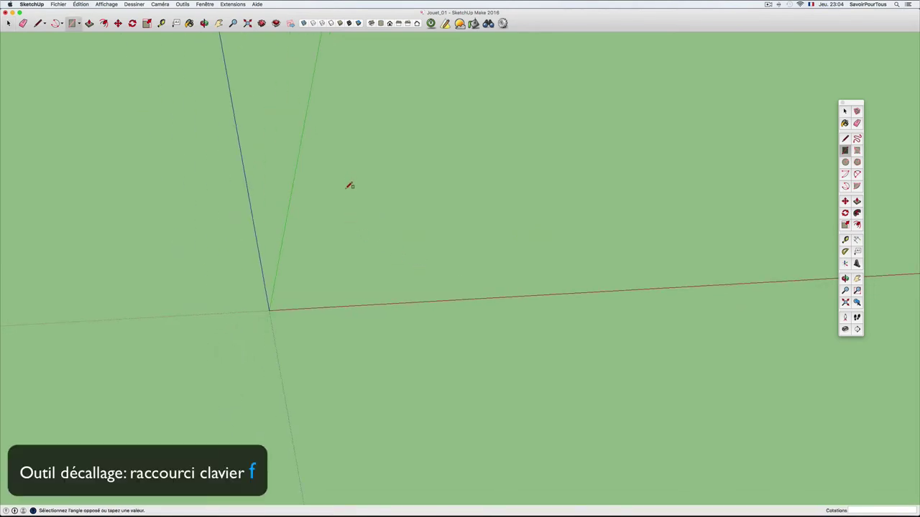
{"action": "left_click", "coordinate": [345, 188]}
{"action": "left_click", "coordinate": [556, 271]}
{"action": "mouse_move", "coordinate": [559, 269]}
{"action": "middle_mouse_down"}
{"action": "mouse_move", "coordinate": [402, 269]}
{"action": "mouse_move", "coordinate": [493, 254]}
{"action": "mouse_move", "coordinate": [489, 261]}
{"action": "middle_mouse_up"}
{"action": "key", "text": "p"}
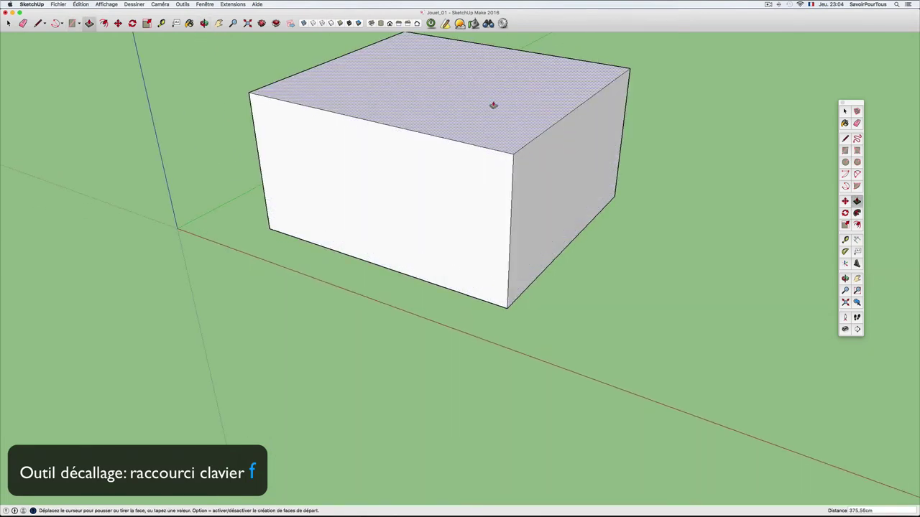
{"action": "left_click", "coordinate": [493, 104]}
{"action": "scroll", "coordinate": [492, 107], "scroll_direction": "down", "scroll_amount": 2}
{"action": "scroll", "coordinate": [482, 114], "scroll_direction": "down", "scroll_amount": 1}
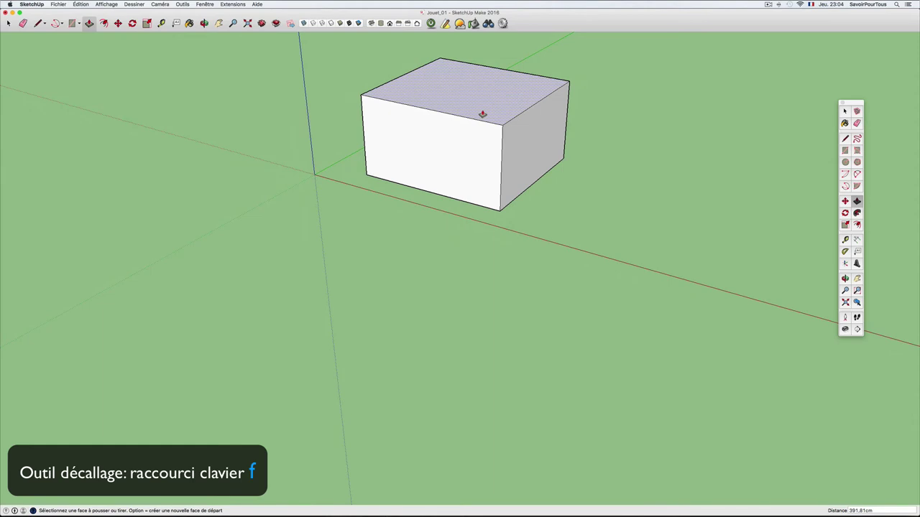
{"action": "middle_click_drag", "start_coordinate": [484, 115], "coordinate": [445, 287], "text": "shift"}
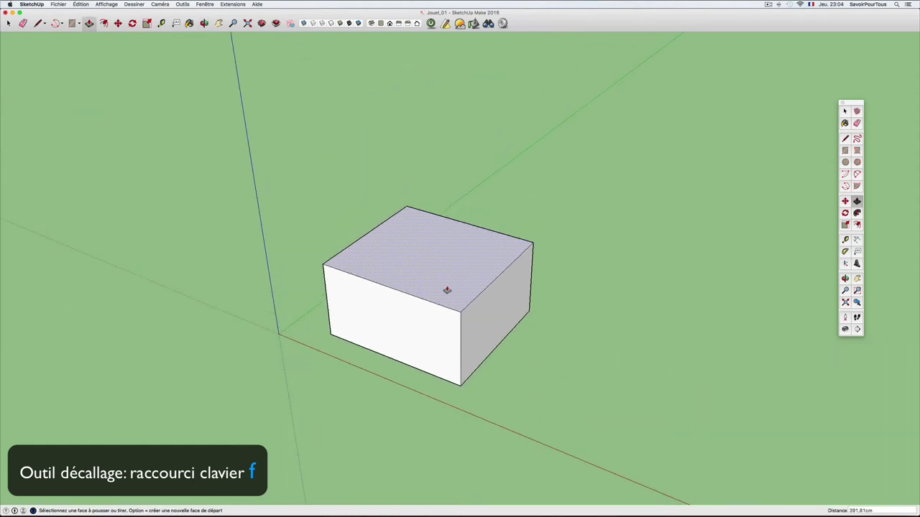
Draw a line across the box top from the front edge midpoint and raise it into a ridge.
{"action": "key", "text": "l"}
{"action": "left_click", "coordinate": [396, 289]}
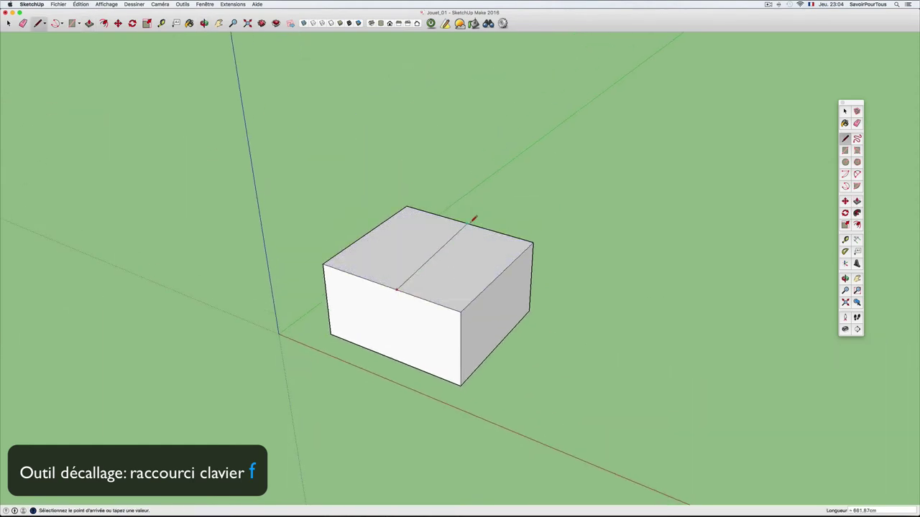
{"action": "left_click", "coordinate": [474, 226]}
{"action": "key", "text": "m"}
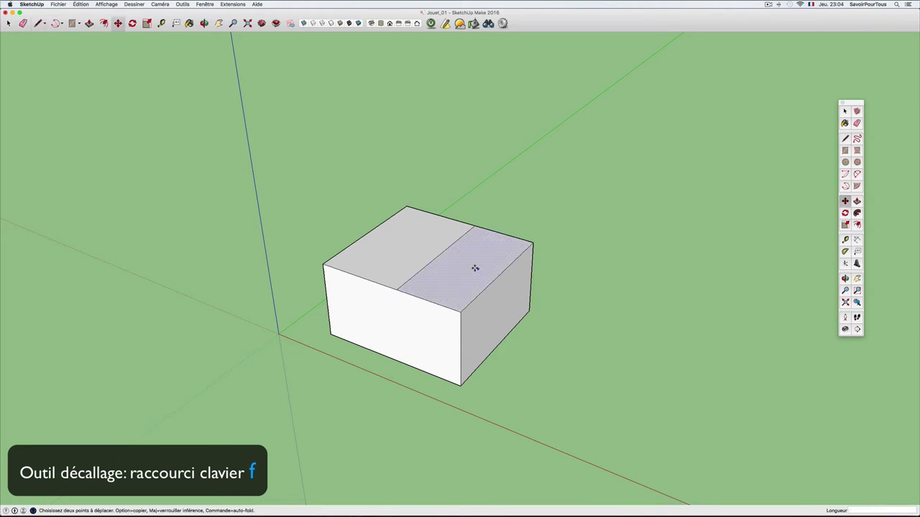
{"action": "left_click", "coordinate": [438, 257]}
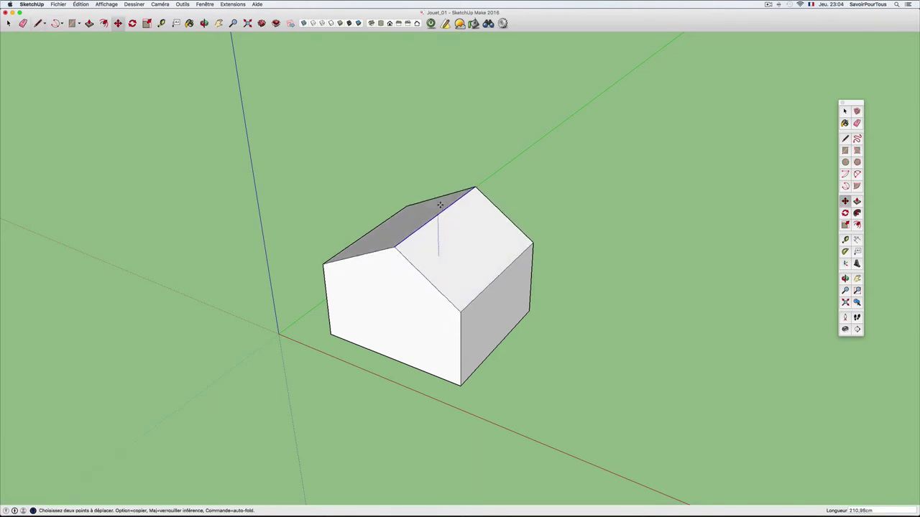
{"action": "left_click", "coordinate": [439, 178]}
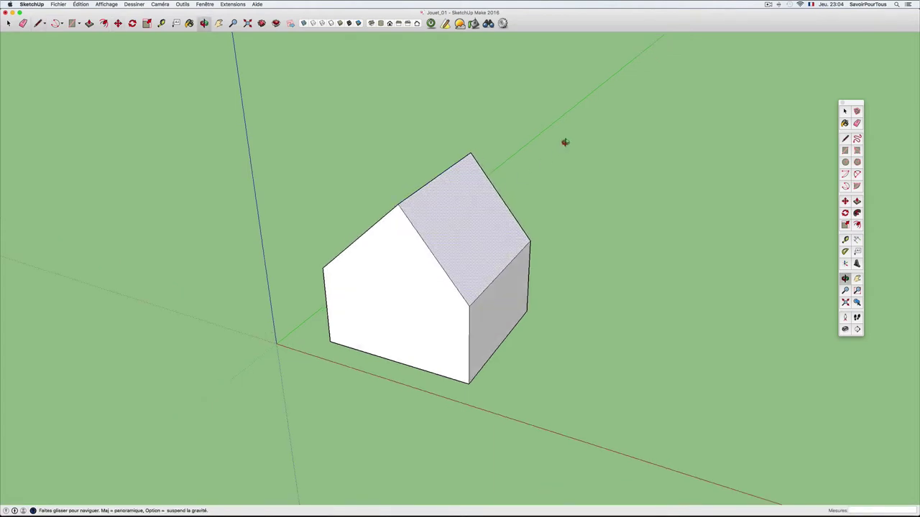
{"action": "mouse_move", "coordinate": [565, 142]}
{"action": "middle_mouse_down"}
{"action": "mouse_move", "coordinate": [506, 252]}
{"action": "mouse_move", "coordinate": [520, 175]}
{"action": "mouse_move", "coordinate": [455, 160]}
{"action": "mouse_move", "coordinate": [450, 309]}
{"action": "mouse_move", "coordinate": [449, 205]}
{"action": "mouse_move", "coordinate": [449, 241]}
{"action": "mouse_move", "coordinate": [438, 238]}
{"action": "middle_mouse_up"}
{"action": "scroll", "coordinate": [439, 238], "scroll_direction": "down", "scroll_amount": 2}
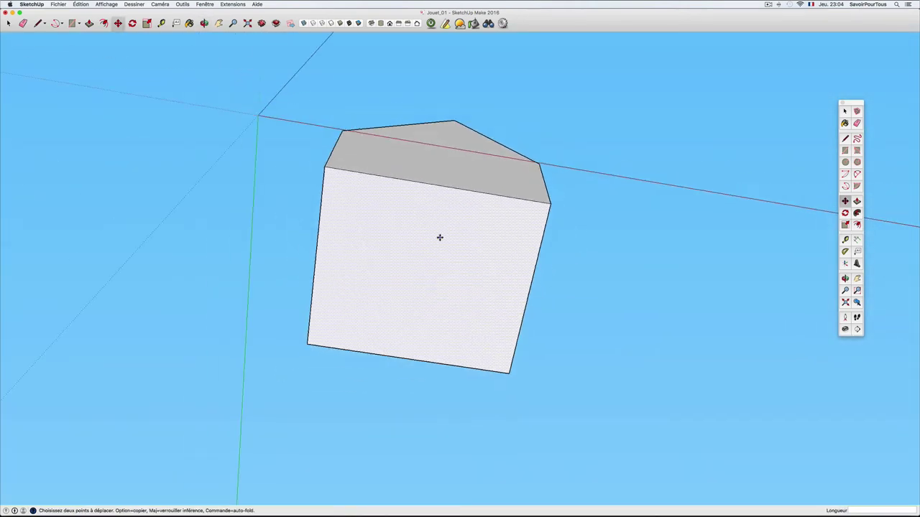
Place Tape Measure guides 30 cm inside the front face's top and left edges.
{"action": "key", "text": "t"}
{"action": "left_click", "coordinate": [425, 181]}
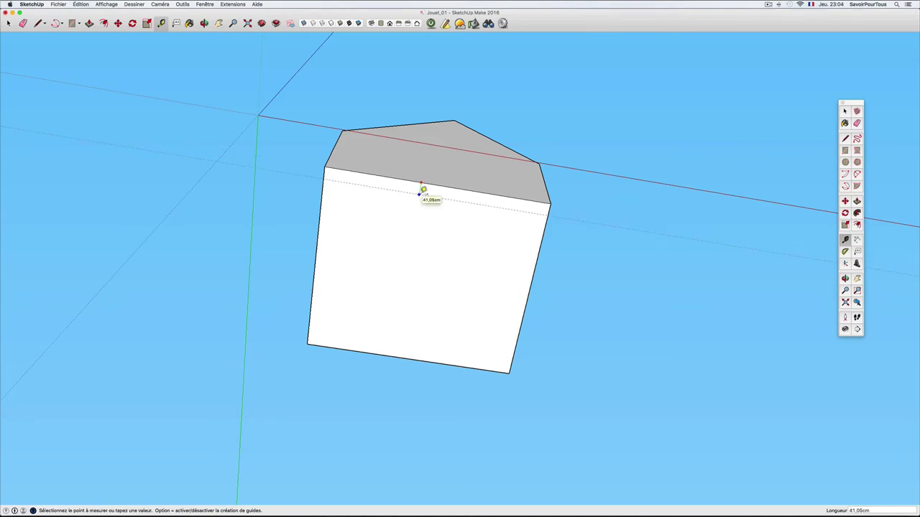
{"action": "type", "text": "30"}
{"action": "key", "text": "Return"}
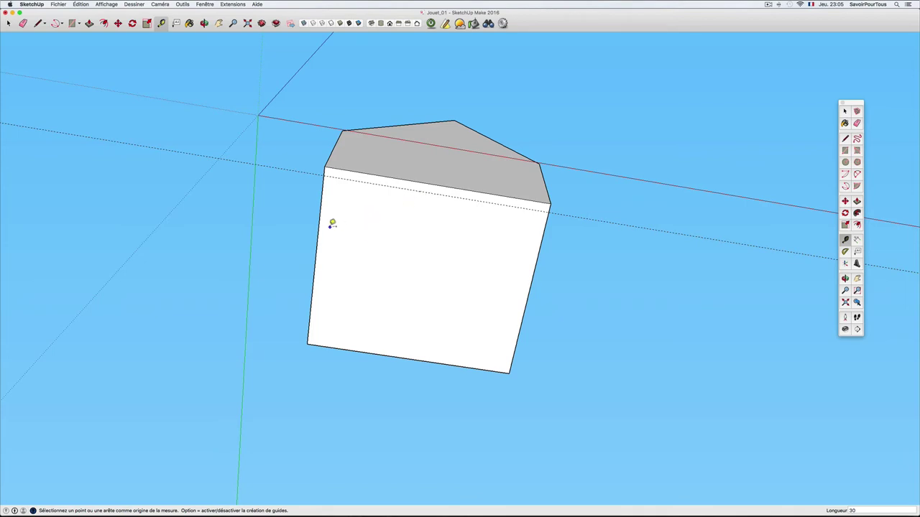
{"action": "left_click", "coordinate": [320, 228]}
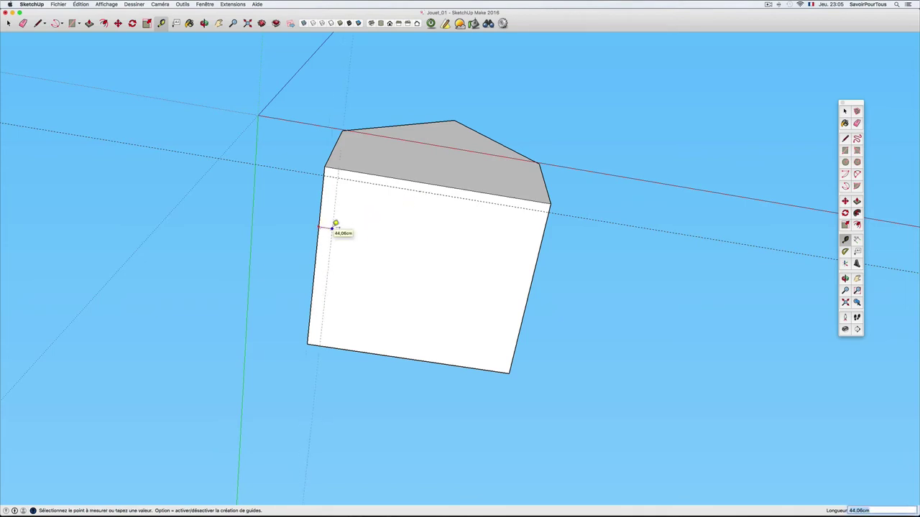
{"action": "type", "text": "30"}
{"action": "key", "text": "Return"}
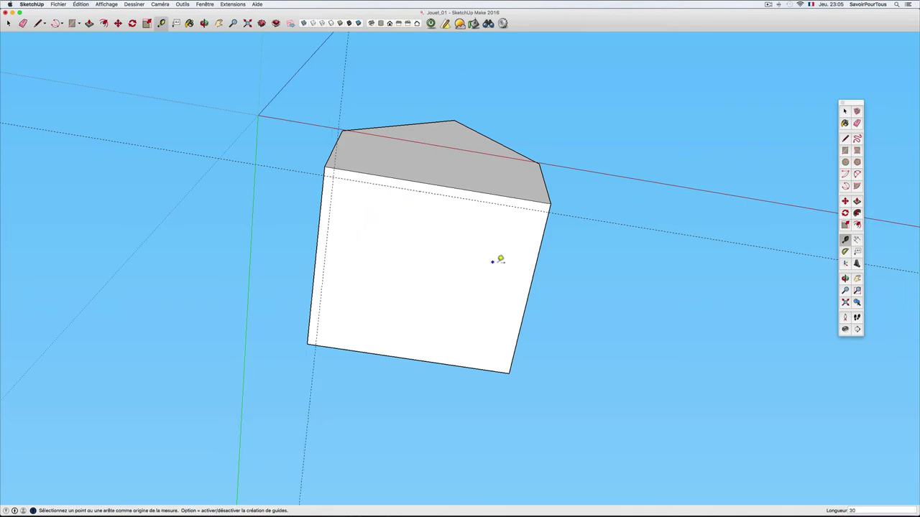
Add 30 cm guides inside the right and bottom edges and start a rectangle at the top-left crossing.
{"action": "left_click", "coordinate": [536, 273]}
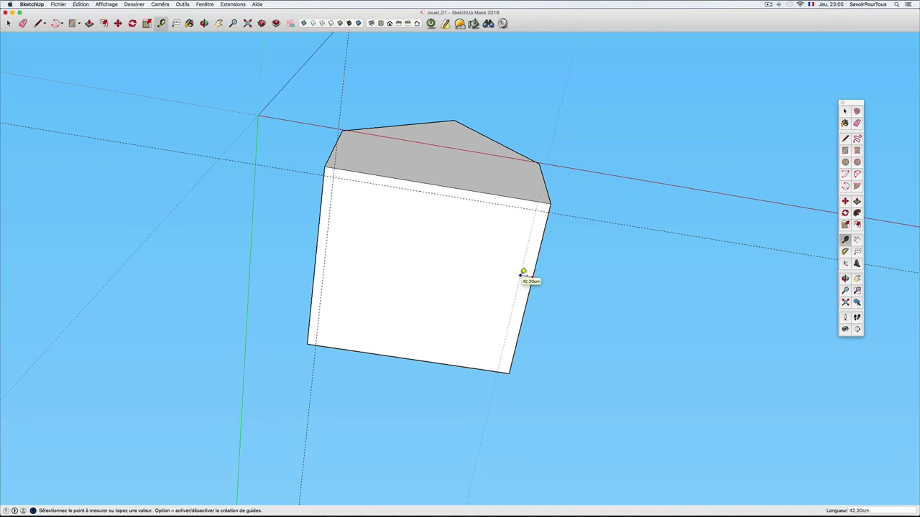
{"action": "type", "text": "30"}
{"action": "key", "text": "Return"}
{"action": "left_click", "coordinate": [411, 352]}
{"action": "type", "text": "3"}
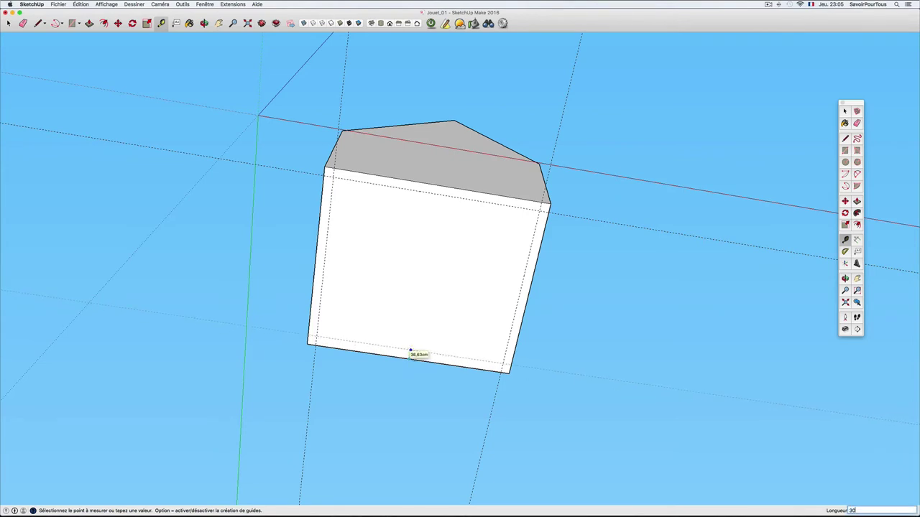
{"action": "type", "text": "0"}
{"action": "key", "text": "Return"}
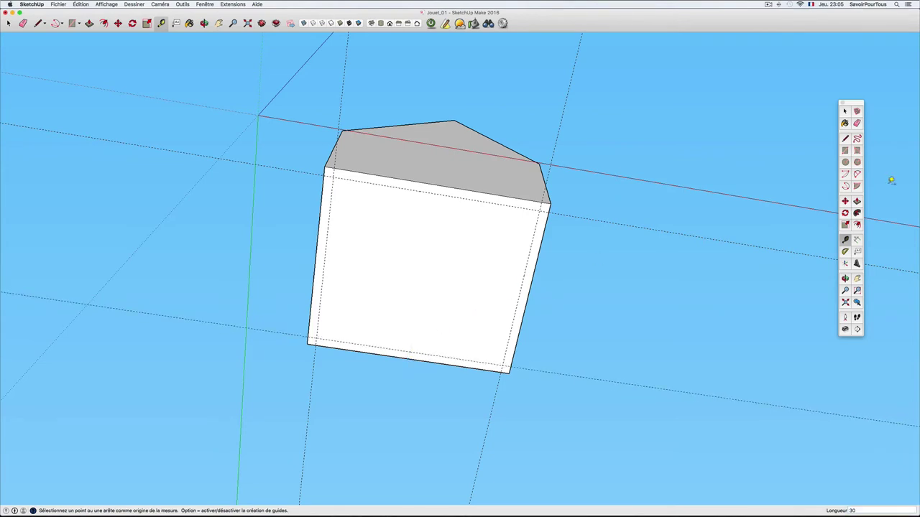
{"action": "left_click", "coordinate": [846, 150]}
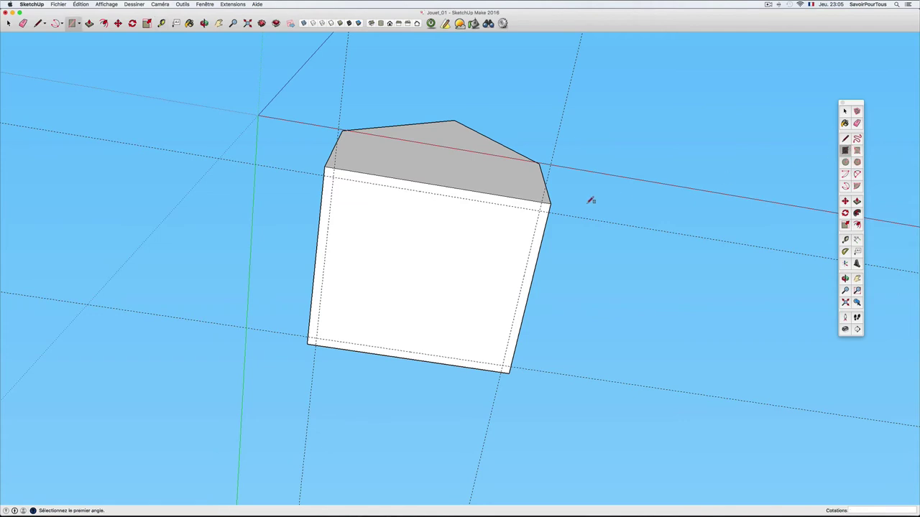
{"action": "left_click", "coordinate": [335, 180]}
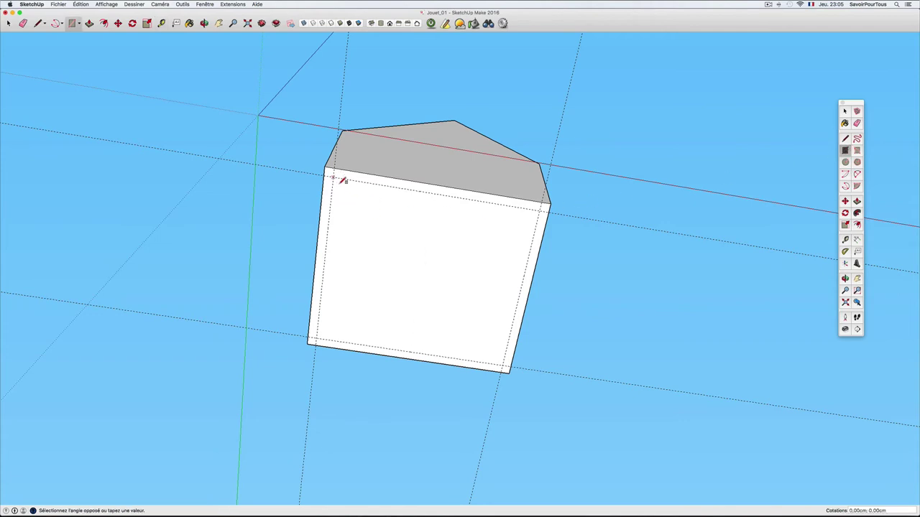
Finish the guide-based rectangle, then undo it along with the guide lines.
{"action": "left_click", "coordinate": [505, 363]}
{"action": "mouse_move", "coordinate": [505, 363]}
{"action": "middle_mouse_down"}
{"action": "mouse_move", "coordinate": [460, 335]}
{"action": "mouse_move", "coordinate": [452, 363]}
{"action": "middle_mouse_up"}
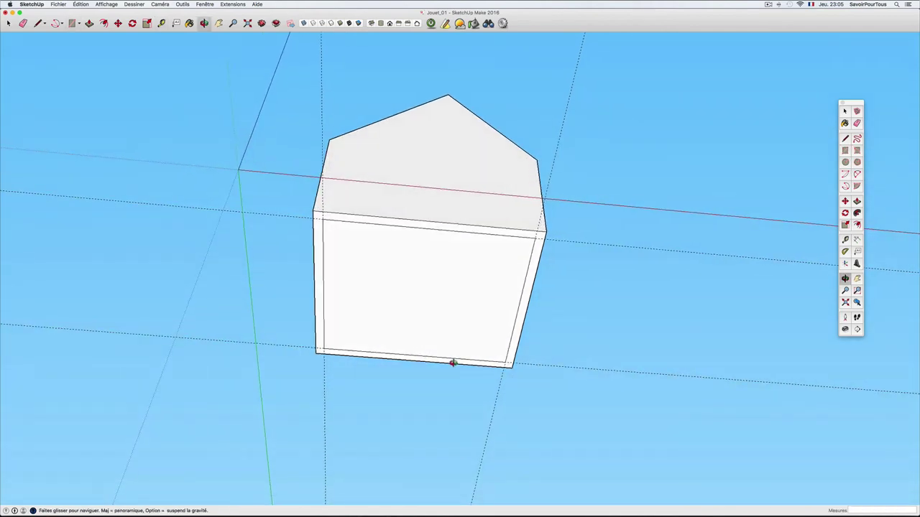
{"action": "key", "text": "ctrl+z"}
{"action": "key", "text": "ctrl+z"}
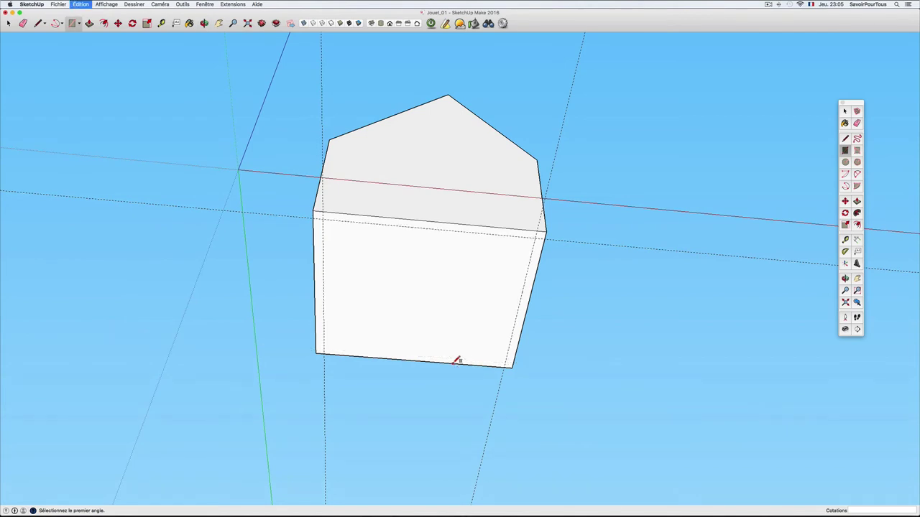
{"action": "key", "text": "ctrl+z"}
{"action": "key", "text": "ctrl+z"}
{"action": "key", "text": "ctrl+z"}
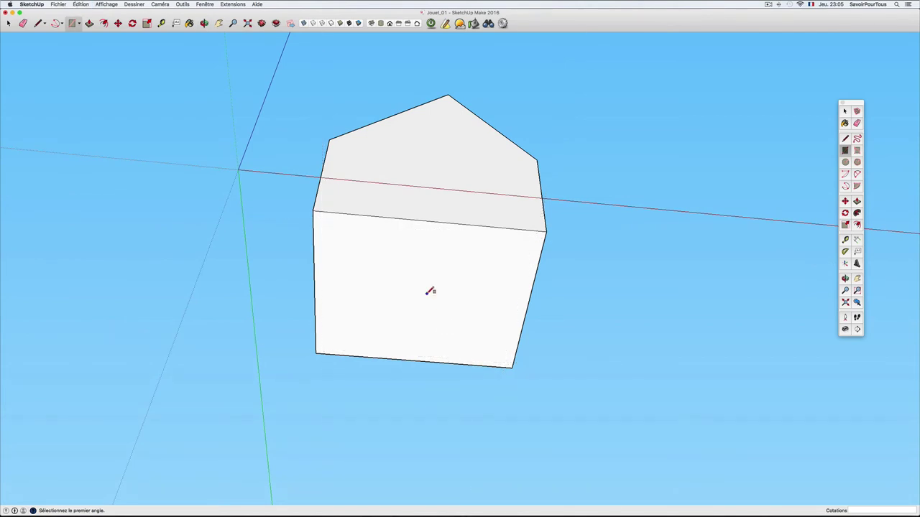
{"action": "key", "text": "space"}
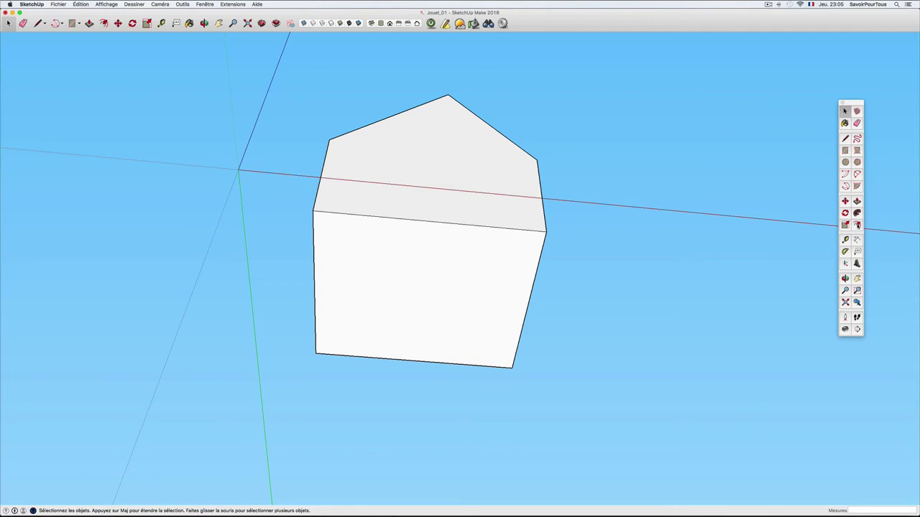
Offset the front face's outline 30 cm inward.
{"action": "left_click", "coordinate": [857, 225]}
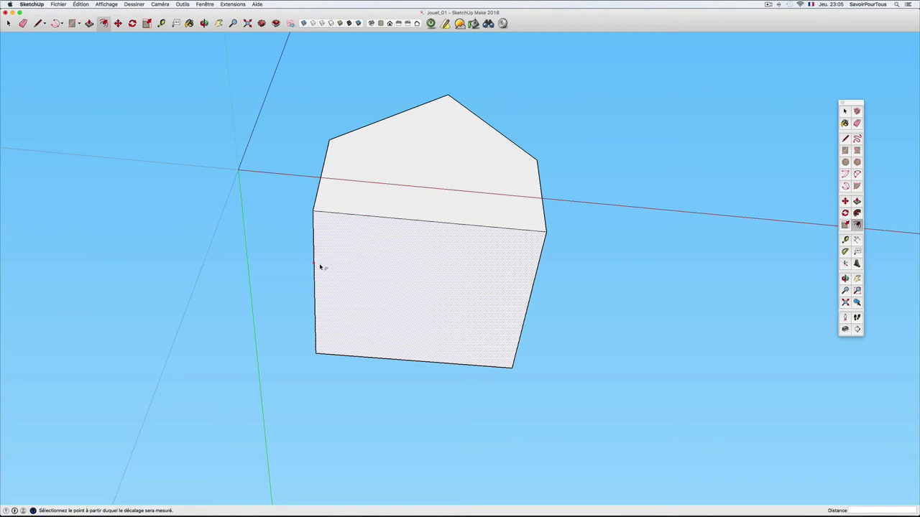
{"action": "left_click", "coordinate": [321, 267]}
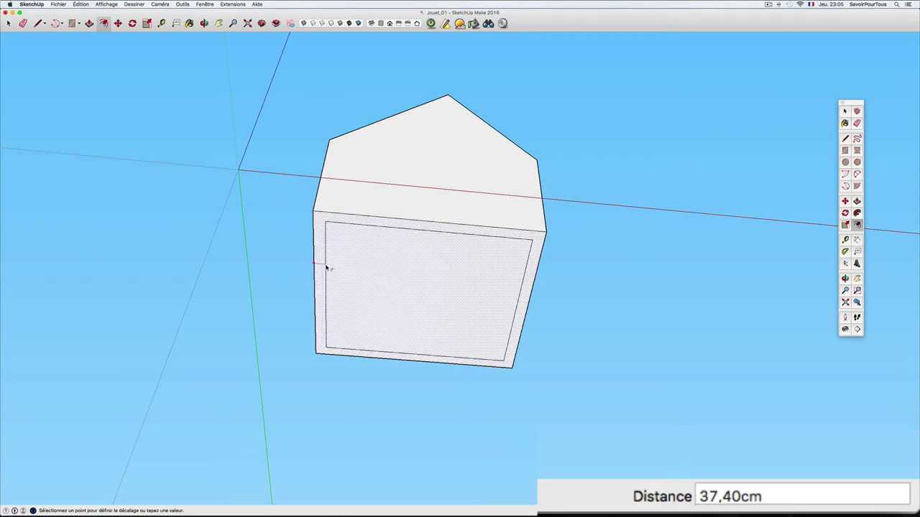
{"action": "type", "text": "30"}
{"action": "key", "text": "Return"}
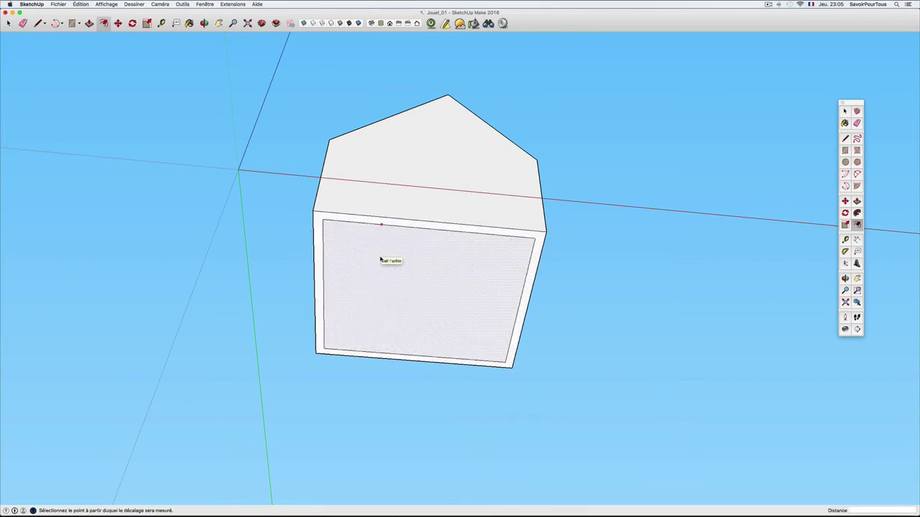
{"action": "key", "text": "space"}
Try offsetting the inset outline's top and left edges inward, then undo it.
{"action": "scroll", "coordinate": [377, 222], "scroll_direction": "up", "scroll_amount": 2}
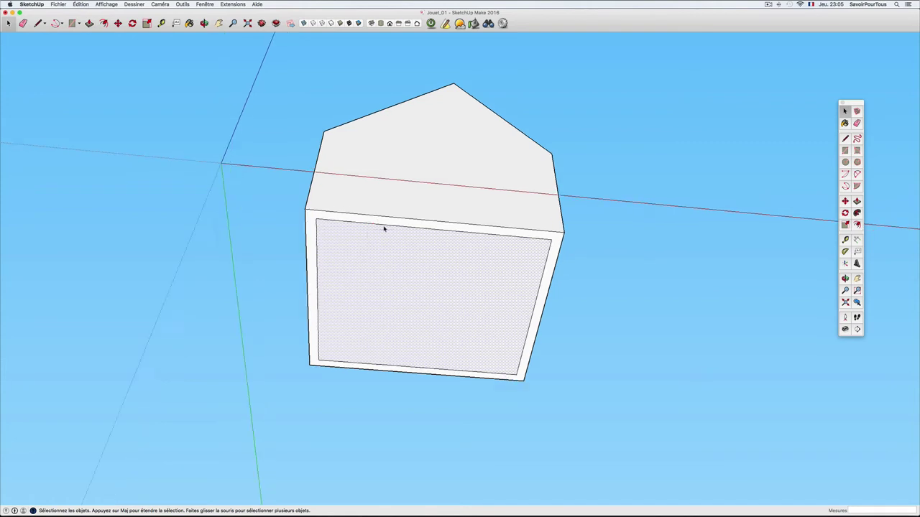
{"action": "scroll", "coordinate": [384, 228], "scroll_direction": "up", "scroll_amount": 2}
{"action": "left_click", "coordinate": [384, 228]}
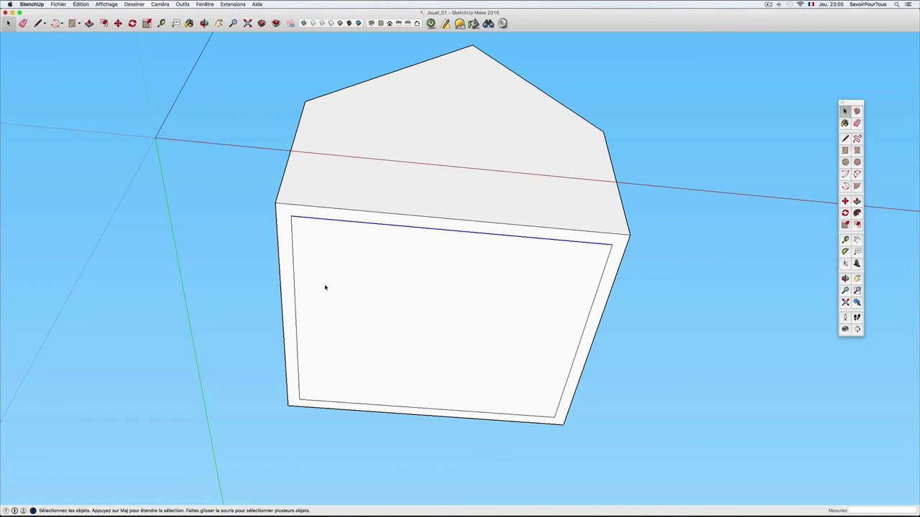
{"action": "left_click", "coordinate": [294, 278], "text": "shift"}
{"action": "key", "text": "f"}
{"action": "left_click", "coordinate": [330, 235]}
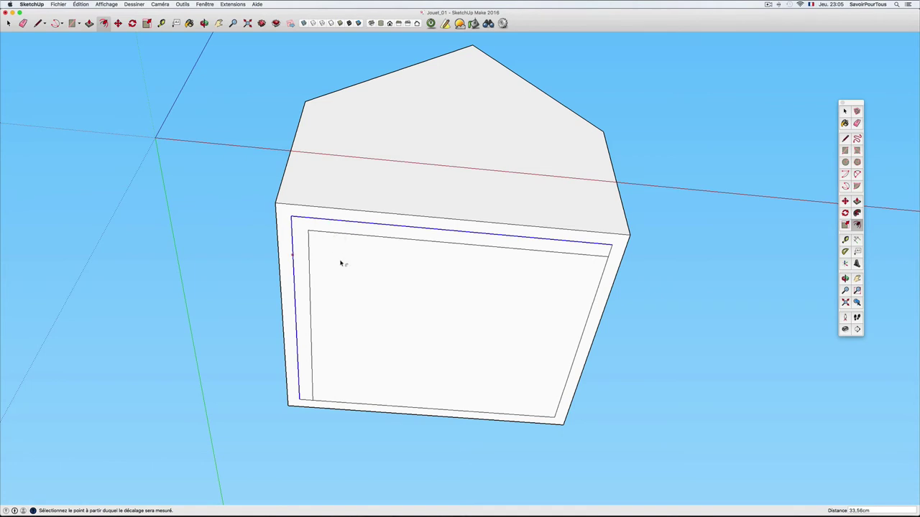
{"action": "left_click", "coordinate": [340, 263]}
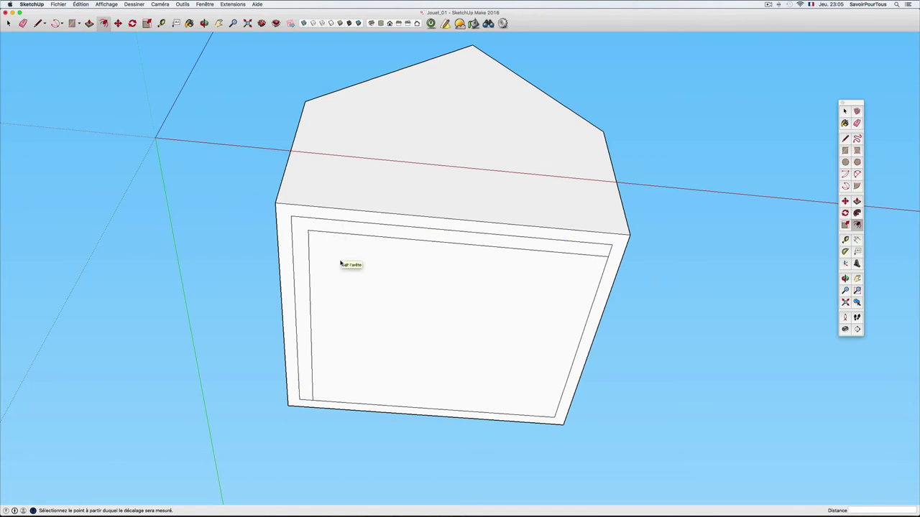
{"action": "key", "text": "ctrl+z"}
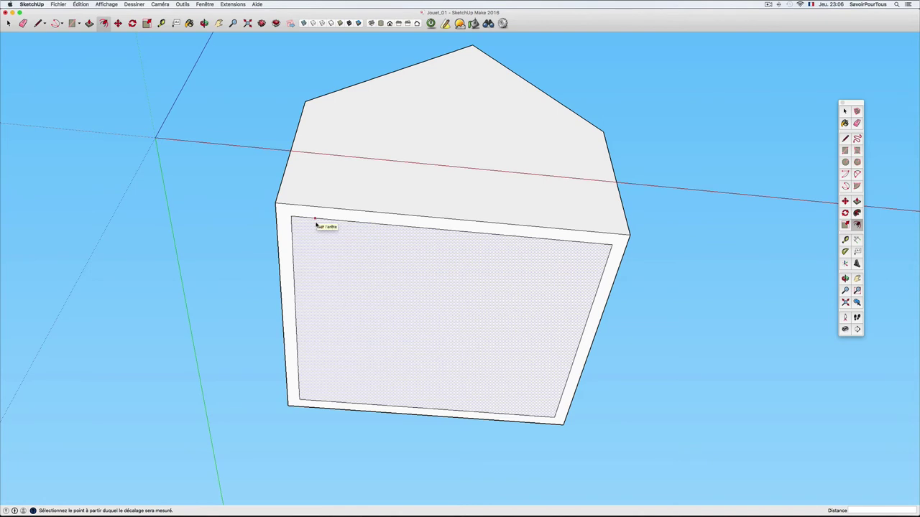
{"action": "key", "text": "space"}
Offset the inset outline's top and left edges further inward.
{"action": "left_click", "coordinate": [331, 223]}
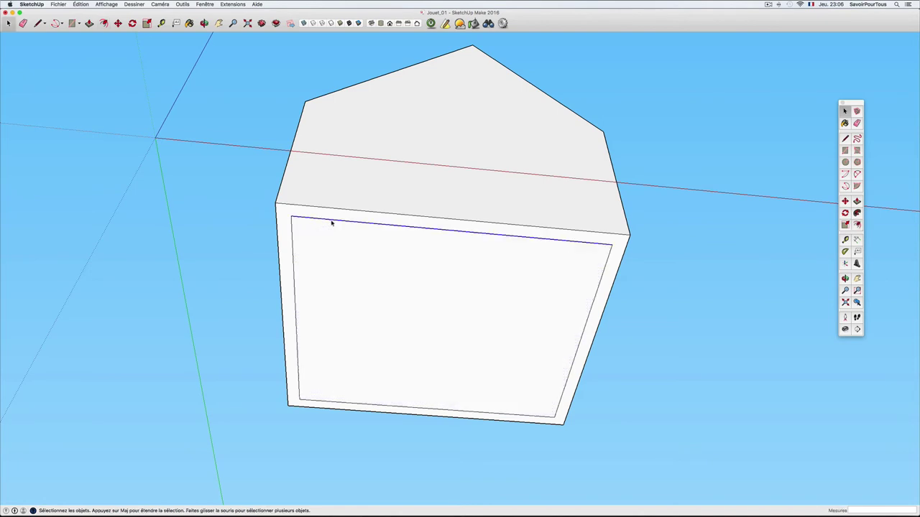
{"action": "left_click", "coordinate": [292, 243], "text": "shift"}
{"action": "key", "text": "f"}
{"action": "left_click", "coordinate": [330, 221]}
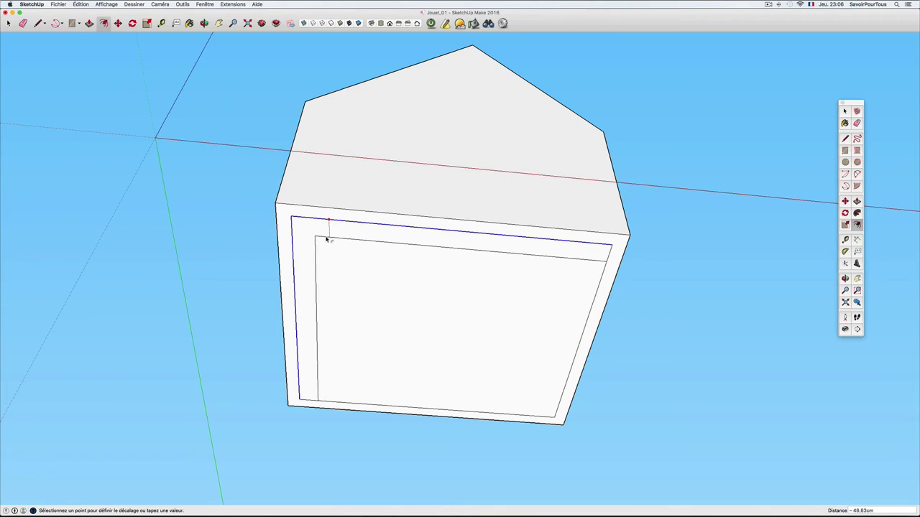
{"action": "left_click", "coordinate": [338, 254]}
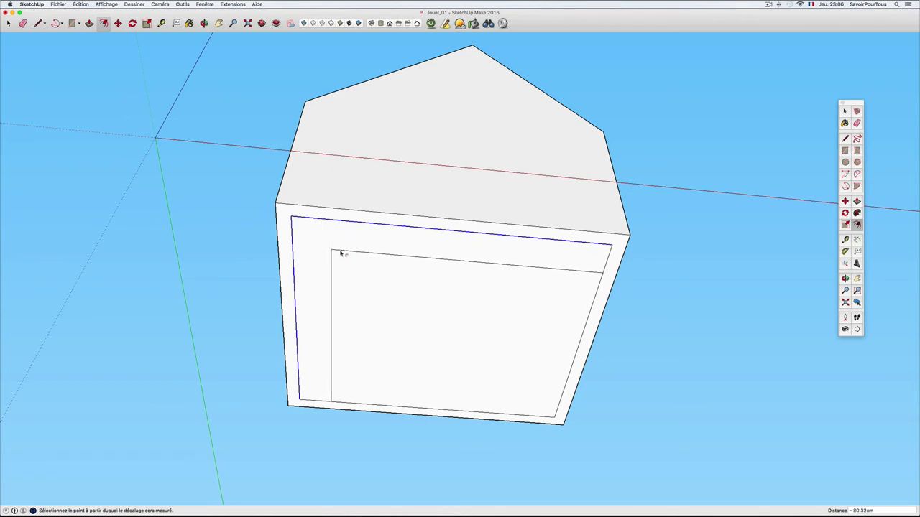
{"action": "mouse_move", "coordinate": [340, 253]}
{"action": "middle_mouse_down"}
{"action": "mouse_move", "coordinate": [384, 265]}
{"action": "mouse_move", "coordinate": [343, 278]}
{"action": "middle_mouse_up"}
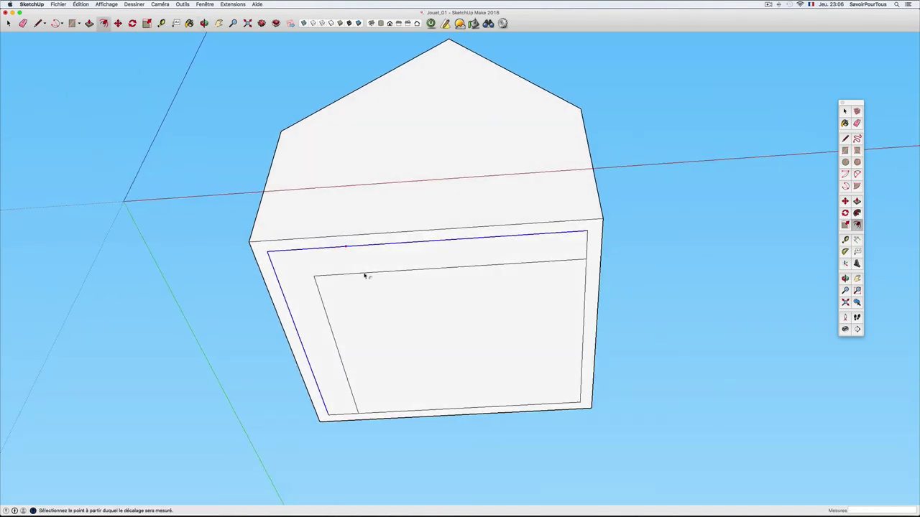
{"action": "middle_click_drag", "start_coordinate": [396, 252], "coordinate": [400, 255]}
Erase the two extra offset lines with the Eraser.
{"action": "key", "text": "e"}
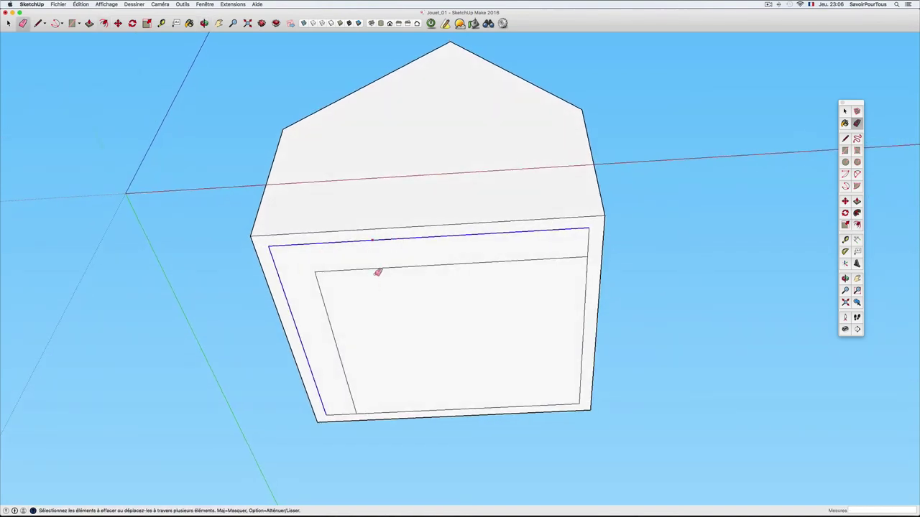
{"action": "left_click", "coordinate": [380, 265]}
{"action": "left_click", "coordinate": [322, 283]}
{"action": "scroll", "coordinate": [330, 281], "scroll_direction": "down", "scroll_amount": 3}
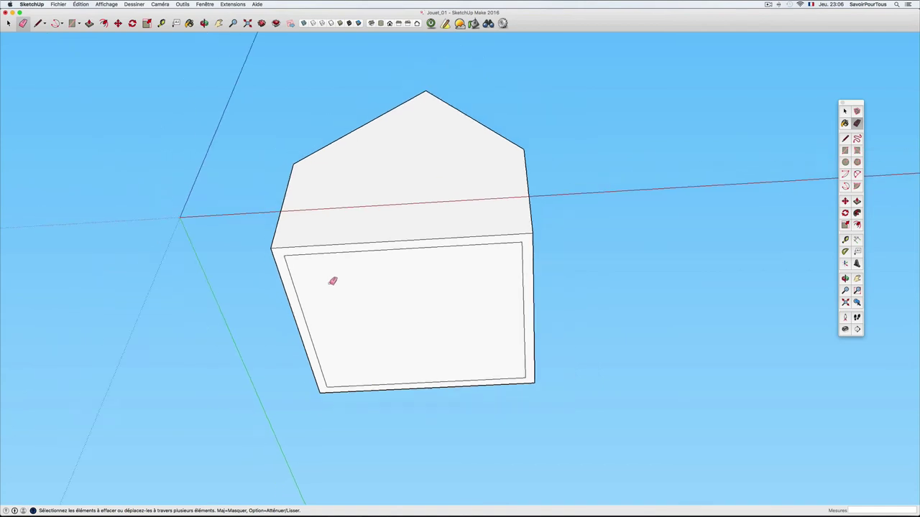
{"action": "middle_click_drag", "start_coordinate": [335, 279], "coordinate": [409, 252]}
{"action": "key", "text": "space"}
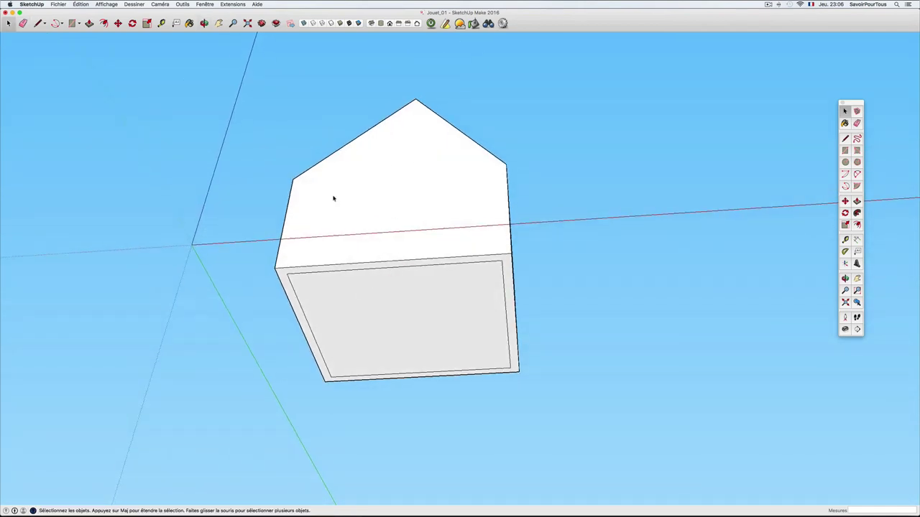
Place a Tape Measure guide line across the wall, measured up from the box's lower edge.
{"action": "key", "text": "t"}
{"action": "left_click", "coordinate": [378, 262]}
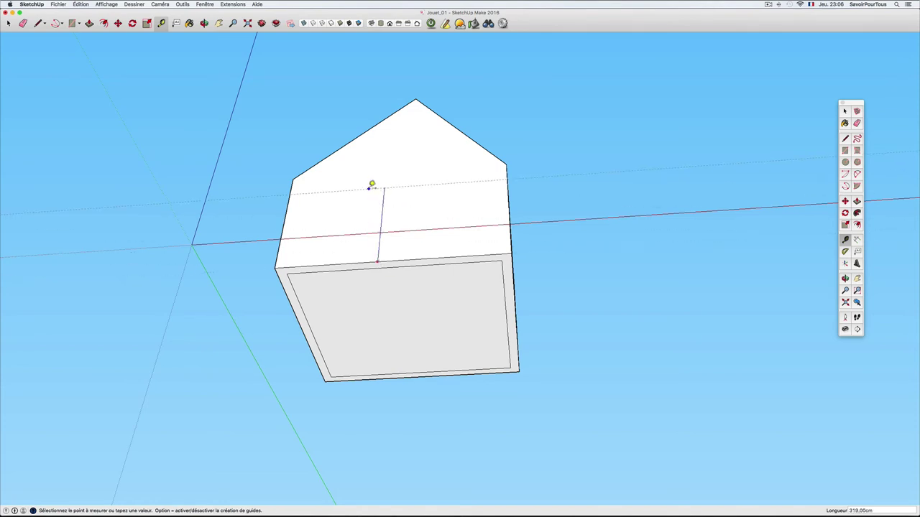
{"action": "left_click", "coordinate": [294, 179]}
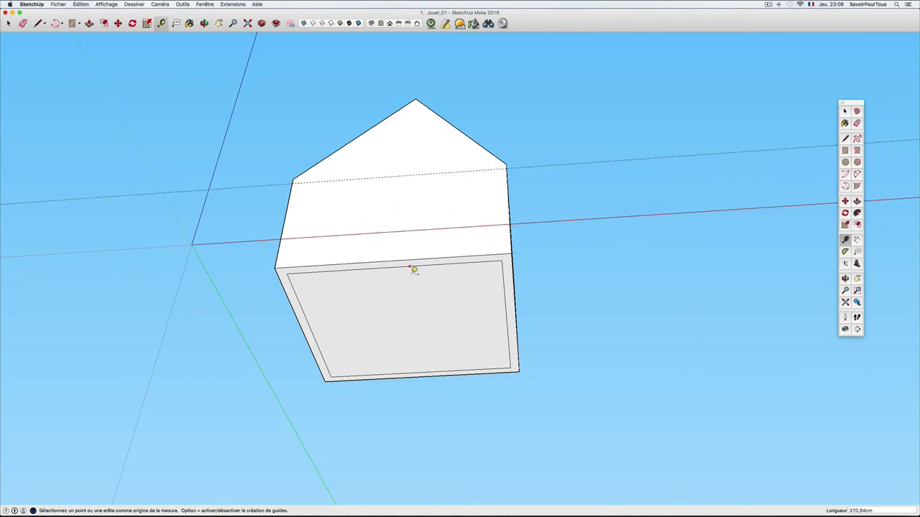
Push the bottom face deep inward to hollow the box, then orbit to inspect.
{"action": "key", "text": "p"}
{"action": "left_click", "coordinate": [413, 280]}
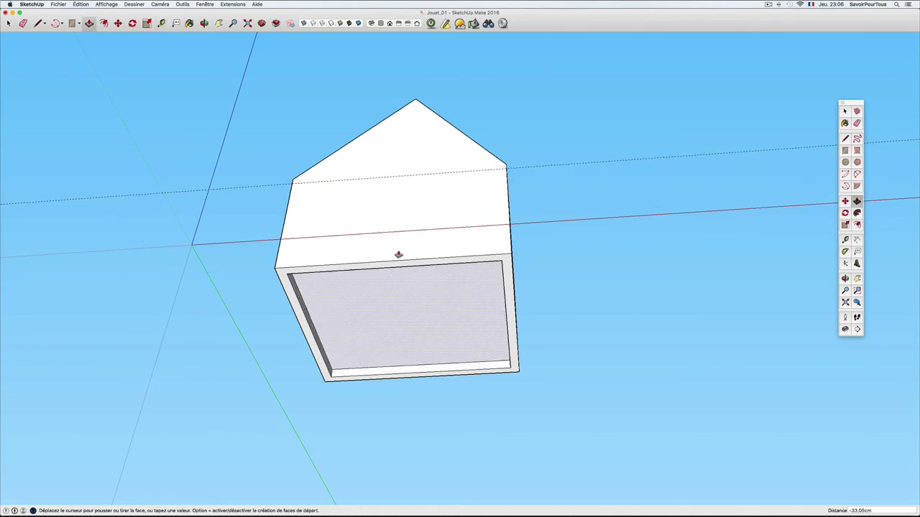
{"action": "left_click", "coordinate": [375, 189]}
{"action": "mouse_move", "coordinate": [376, 183]}
{"action": "middle_mouse_down"}
{"action": "mouse_move", "coordinate": [565, 198]}
{"action": "mouse_move", "coordinate": [421, 296]}
{"action": "mouse_move", "coordinate": [630, 335]}
{"action": "mouse_move", "coordinate": [485, 336]}
{"action": "mouse_move", "coordinate": [495, 265]}
{"action": "mouse_move", "coordinate": [429, 189]}
{"action": "mouse_move", "coordinate": [436, 150]}
{"action": "mouse_move", "coordinate": [438, 158]}
{"action": "middle_mouse_up"}
{"action": "scroll", "coordinate": [438, 161], "scroll_direction": "up", "scroll_amount": 2}
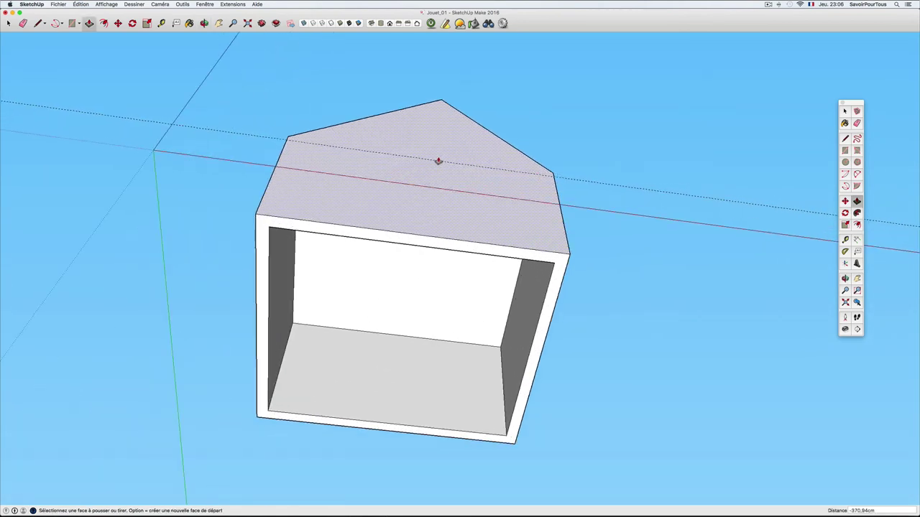
{"action": "scroll", "coordinate": [438, 161], "scroll_direction": "up", "scroll_amount": 3}
{"action": "scroll", "coordinate": [438, 161], "scroll_direction": "down", "scroll_amount": 2}
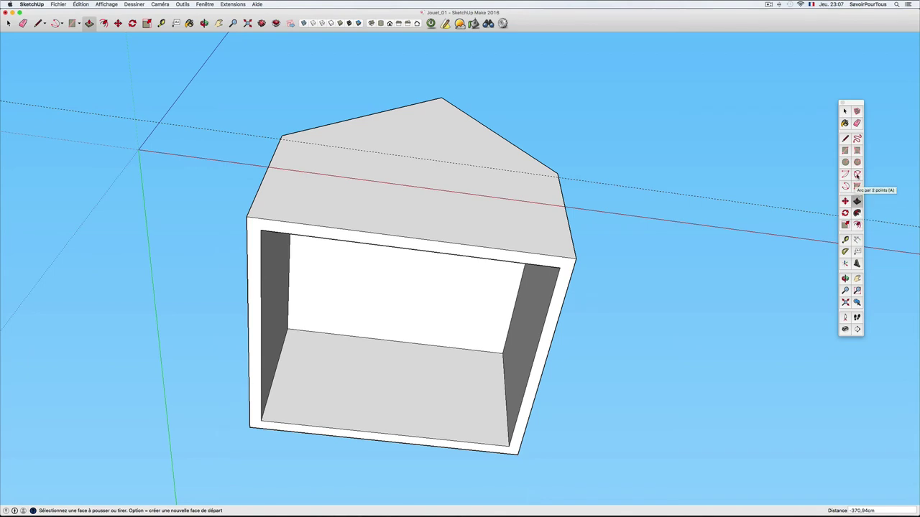
{"action": "mouse_move", "coordinate": [588, 259]}
{"action": "middle_mouse_down"}
{"action": "mouse_move", "coordinate": [600, 256]}
{"action": "mouse_move", "coordinate": [606, 439]}
{"action": "mouse_move", "coordinate": [518, 261]}
{"action": "mouse_move", "coordinate": [814, 198]}
{"action": "middle_mouse_up"}
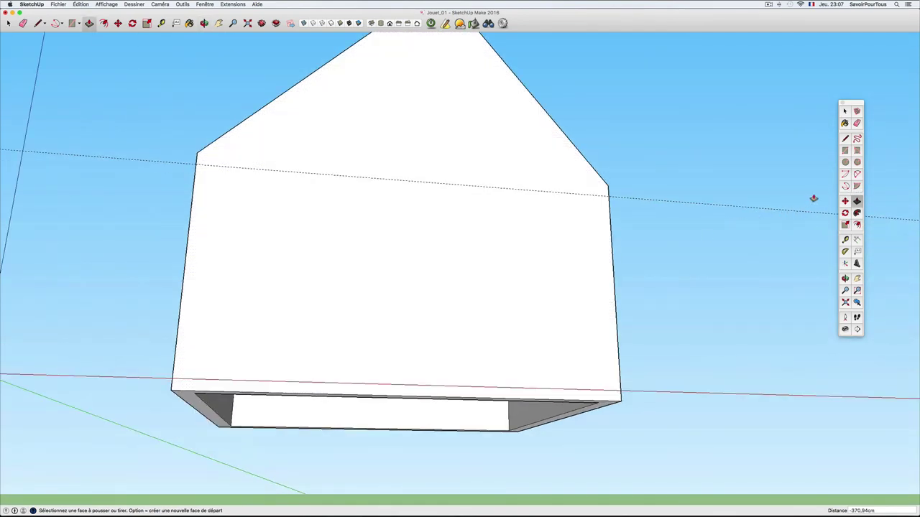
Draw a semicircular 2-point arc on the wall and close it with a straight base line.
{"action": "left_click", "coordinate": [845, 174]}
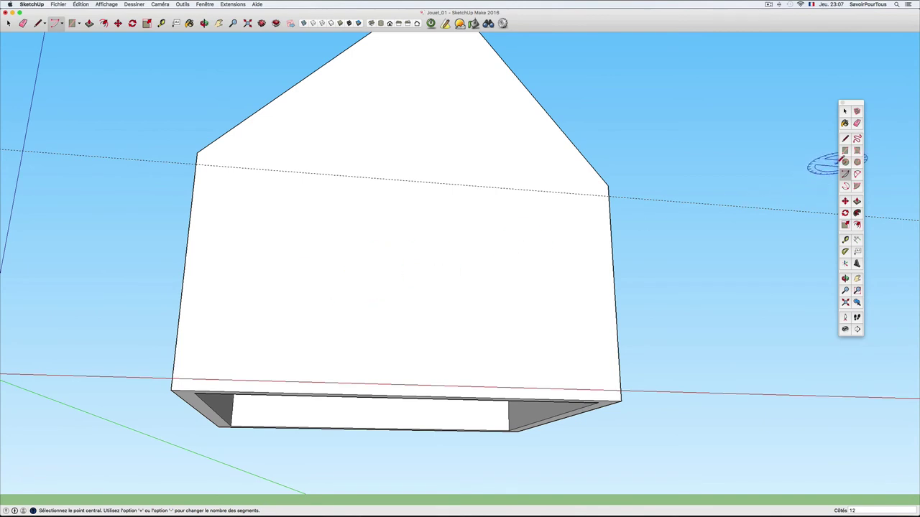
{"action": "key", "text": "a"}
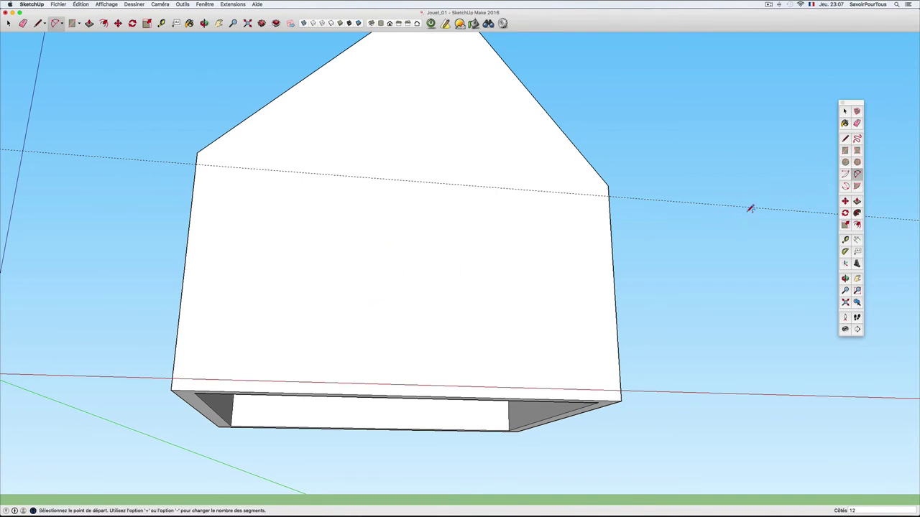
{"action": "left_click", "coordinate": [319, 286]}
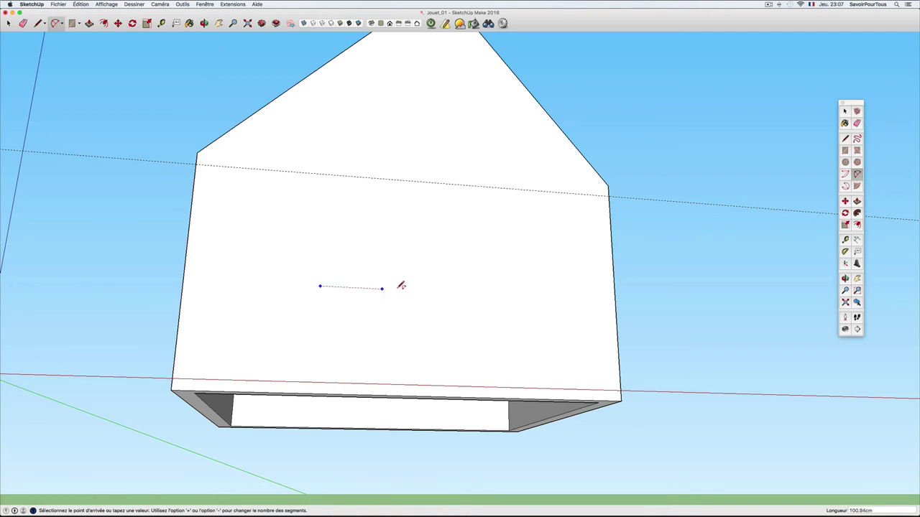
{"action": "left_click", "coordinate": [405, 289]}
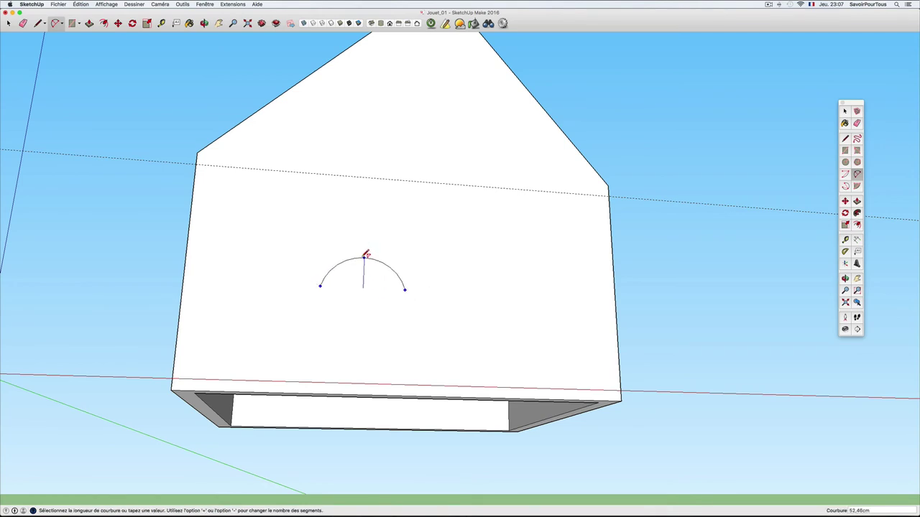
{"action": "left_click", "coordinate": [362, 252]}
{"action": "scroll", "coordinate": [356, 273], "scroll_direction": "up", "scroll_amount": 2}
{"action": "key", "text": "l"}
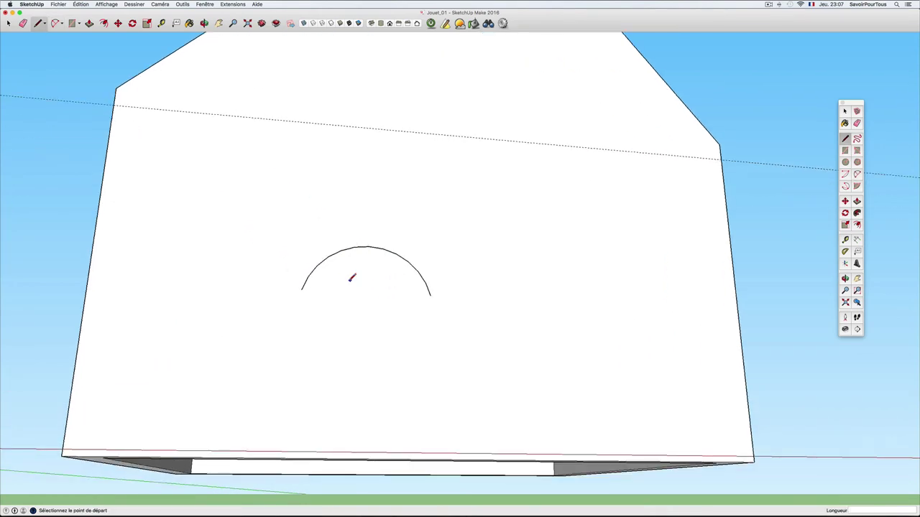
{"action": "left_click", "coordinate": [302, 290]}
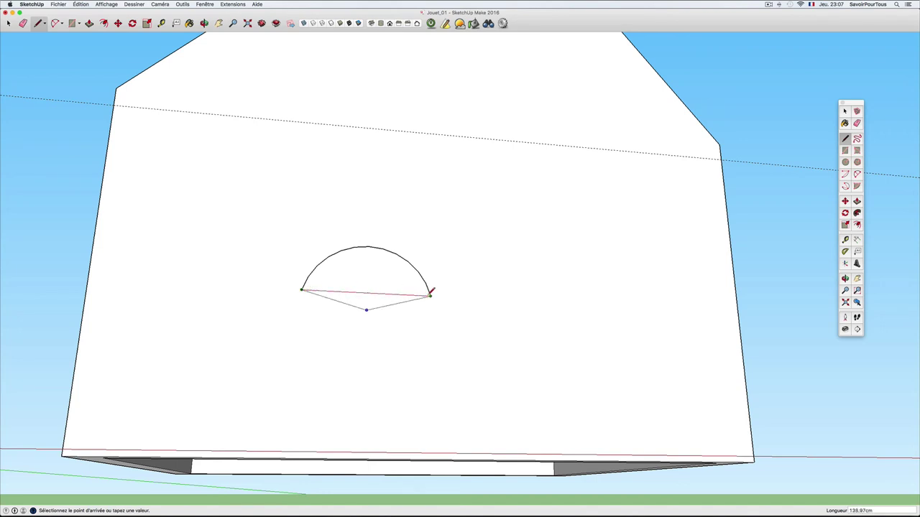
{"action": "left_click", "coordinate": [431, 296]}
Push the half-disc face into the wall to cut the arched opening.
{"action": "mouse_move", "coordinate": [417, 289]}
{"action": "middle_mouse_down"}
{"action": "mouse_move", "coordinate": [353, 286]}
{"action": "mouse_move", "coordinate": [542, 335]}
{"action": "middle_mouse_up"}
{"action": "key", "text": "p"}
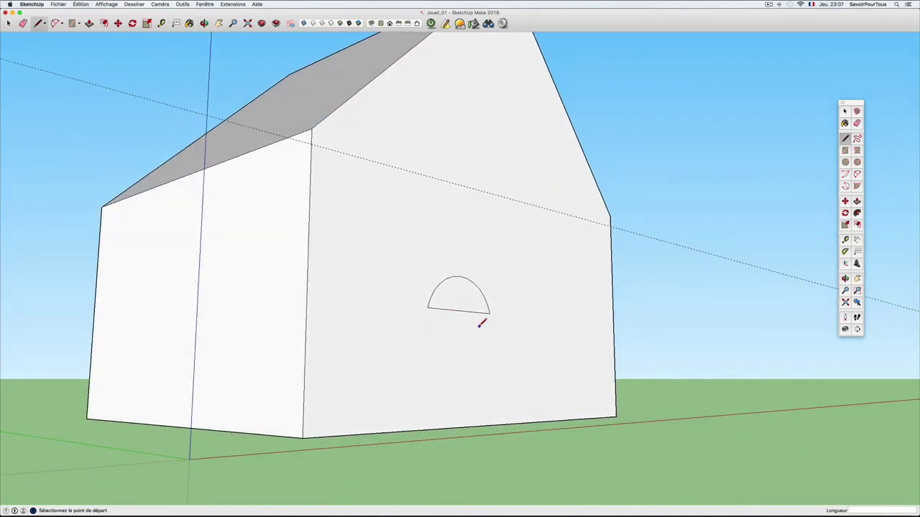
{"action": "left_click_drag", "start_coordinate": [460, 312], "coordinate": [451, 329]}
{"action": "mouse_move", "coordinate": [451, 329]}
{"action": "middle_mouse_down"}
{"action": "mouse_move", "coordinate": [442, 240]}
{"action": "mouse_move", "coordinate": [398, 409]}
{"action": "middle_mouse_up"}
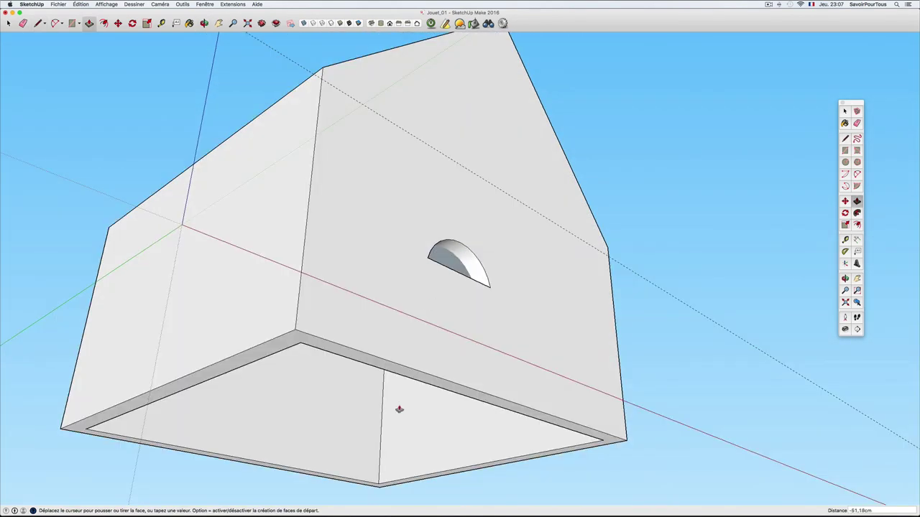
{"action": "mouse_move", "coordinate": [501, 269]}
{"action": "middle_mouse_down"}
{"action": "mouse_move", "coordinate": [349, 382]}
{"action": "mouse_move", "coordinate": [341, 369]}
{"action": "mouse_move", "coordinate": [327, 372]}
{"action": "middle_mouse_up"}
Draw a 90° arc beside the semicircle and close it with two radius lines.
{"action": "key", "text": "space"}
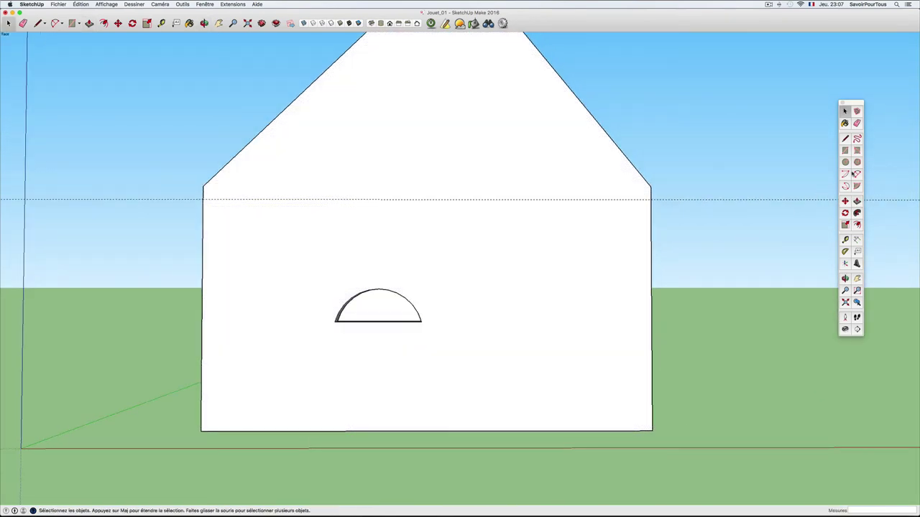
{"action": "left_click", "coordinate": [846, 174]}
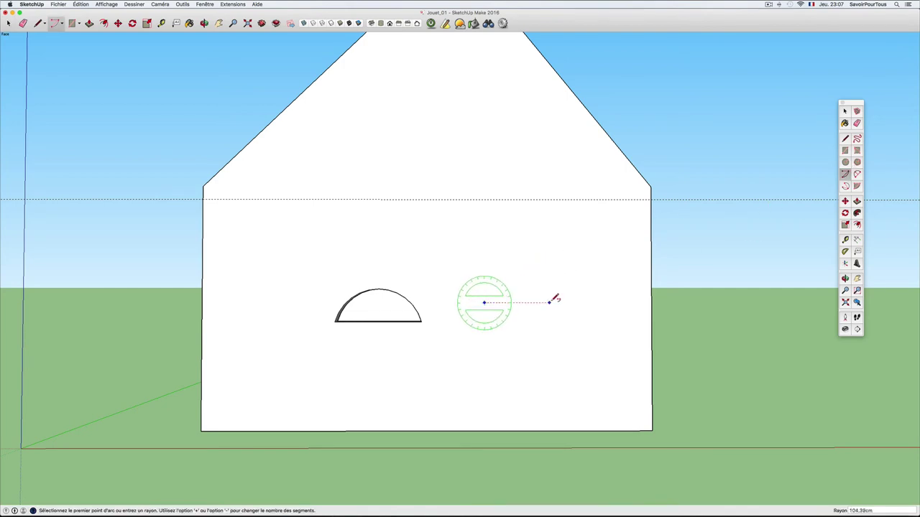
{"action": "left_click", "coordinate": [559, 302]}
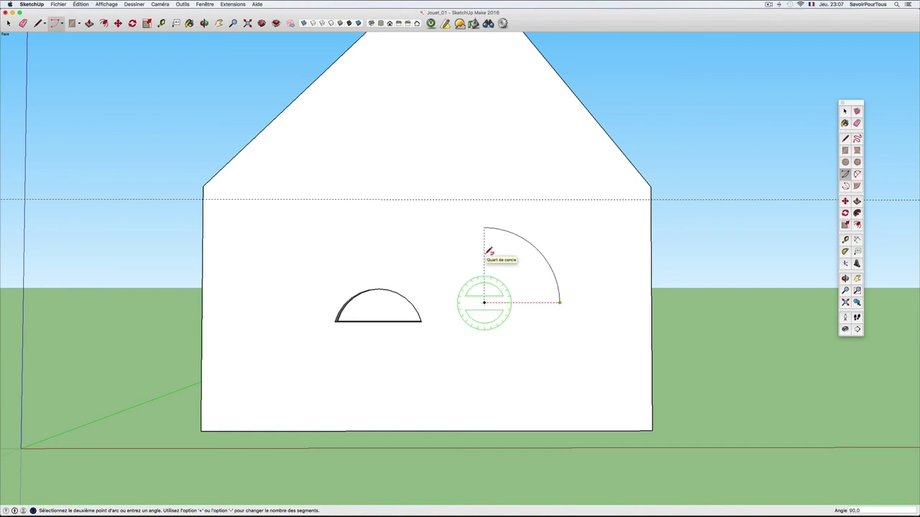
{"action": "left_click", "coordinate": [488, 250]}
{"action": "left_click", "coordinate": [484, 255]}
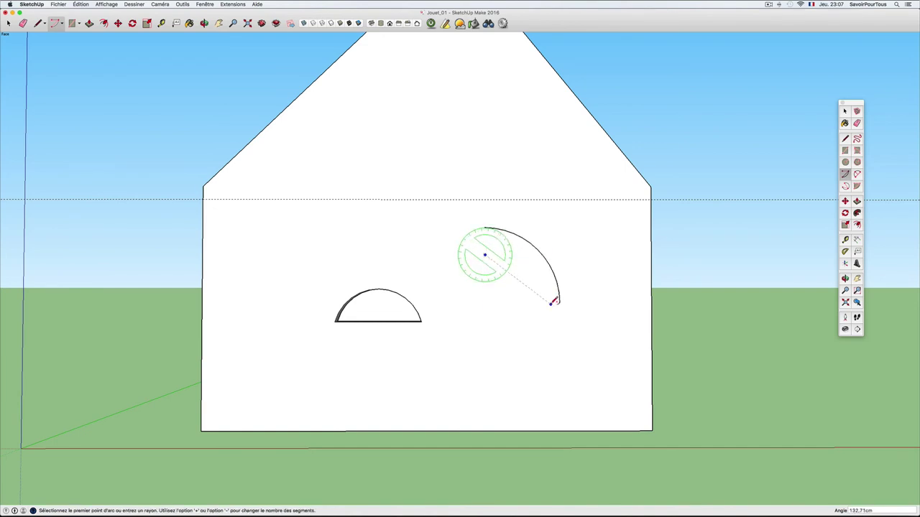
{"action": "key", "text": "l"}
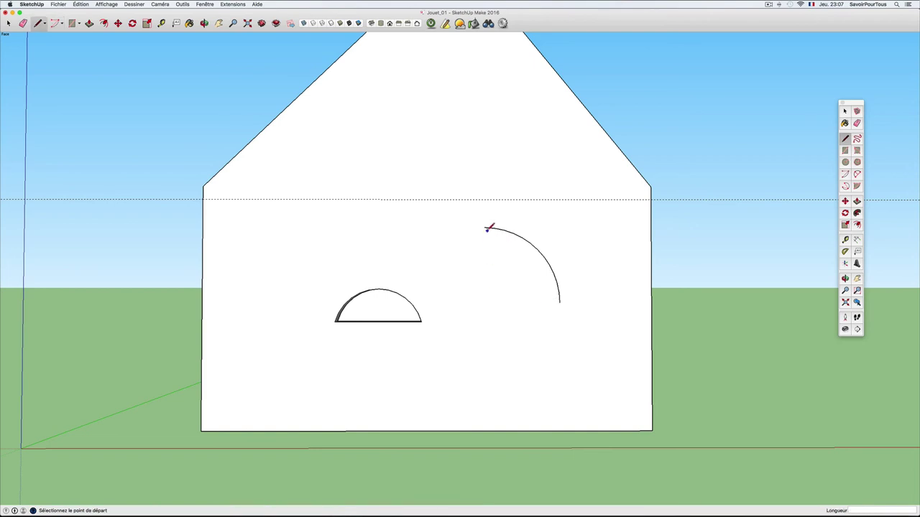
{"action": "left_click", "coordinate": [485, 229]}
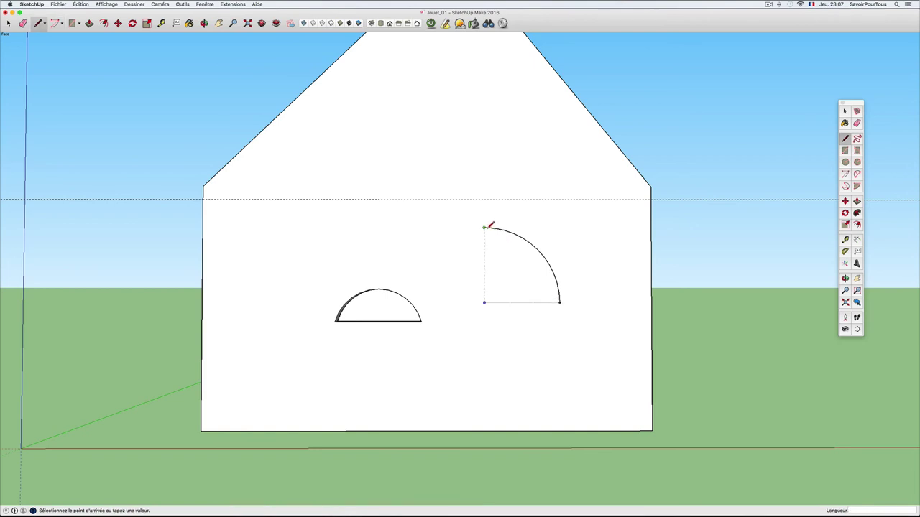
{"action": "left_click", "coordinate": [484, 303]}
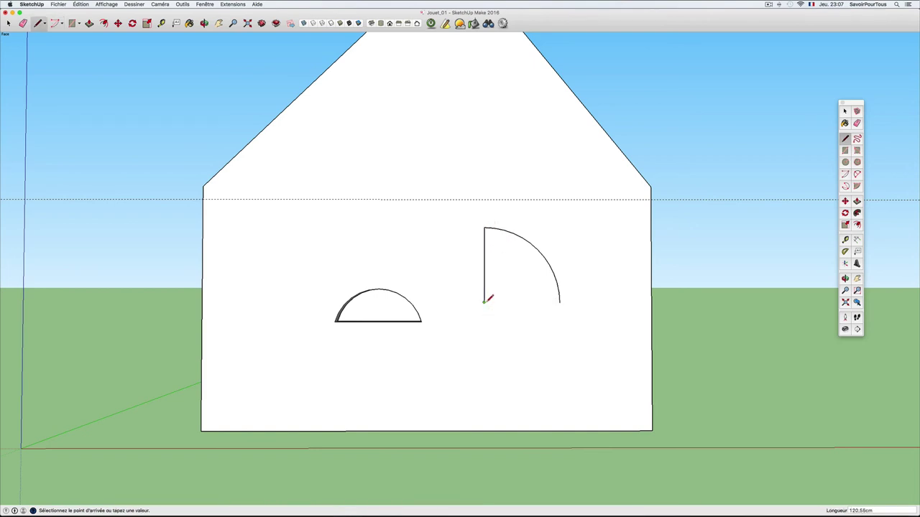
{"action": "left_click", "coordinate": [560, 302]}
Push the quarter-circle face into the wall to cut the window.
{"action": "mouse_move", "coordinate": [520, 284]}
{"action": "middle_mouse_down"}
{"action": "mouse_move", "coordinate": [649, 312]}
{"action": "mouse_move", "coordinate": [431, 314]}
{"action": "mouse_move", "coordinate": [470, 323]}
{"action": "mouse_move", "coordinate": [461, 312]}
{"action": "middle_mouse_up"}
{"action": "key", "text": "p"}
{"action": "left_click", "coordinate": [551, 288]}
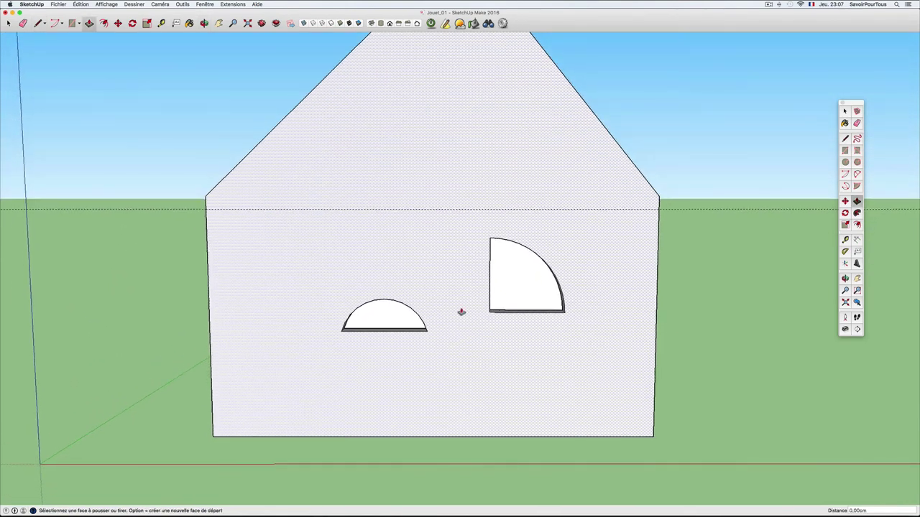
{"action": "scroll", "coordinate": [471, 315], "scroll_direction": "down", "scroll_amount": 2}
{"action": "scroll", "coordinate": [479, 318], "scroll_direction": "up", "scroll_amount": 3}
{"action": "scroll", "coordinate": [480, 318], "scroll_direction": "down", "scroll_amount": 2}
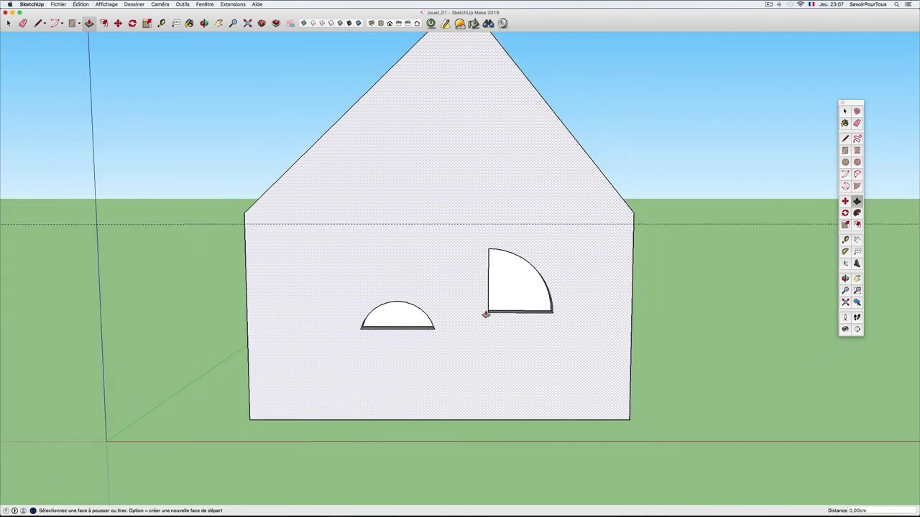
Draw a 270° Pie arc centred below the quarter-circle window, radius extending right.
{"action": "left_click", "coordinate": [845, 186]}
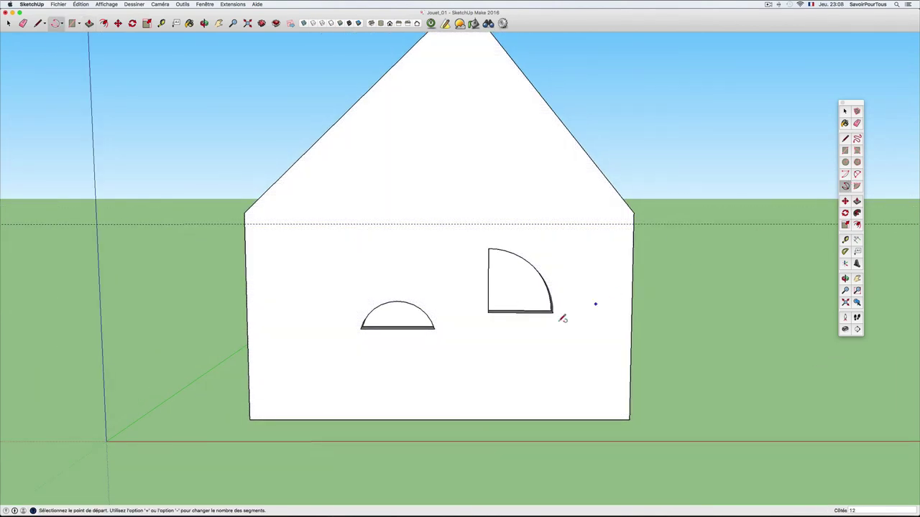
{"action": "left_click", "coordinate": [484, 357]}
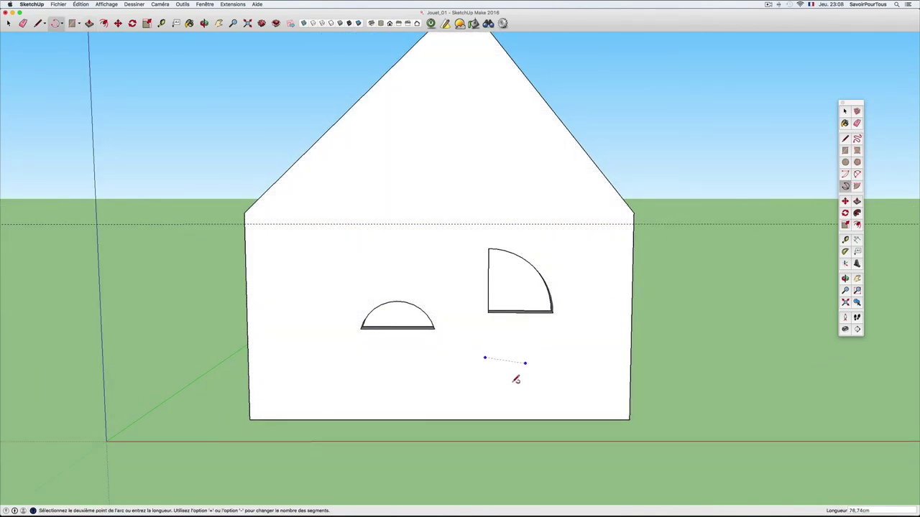
{"action": "left_click", "coordinate": [535, 357]}
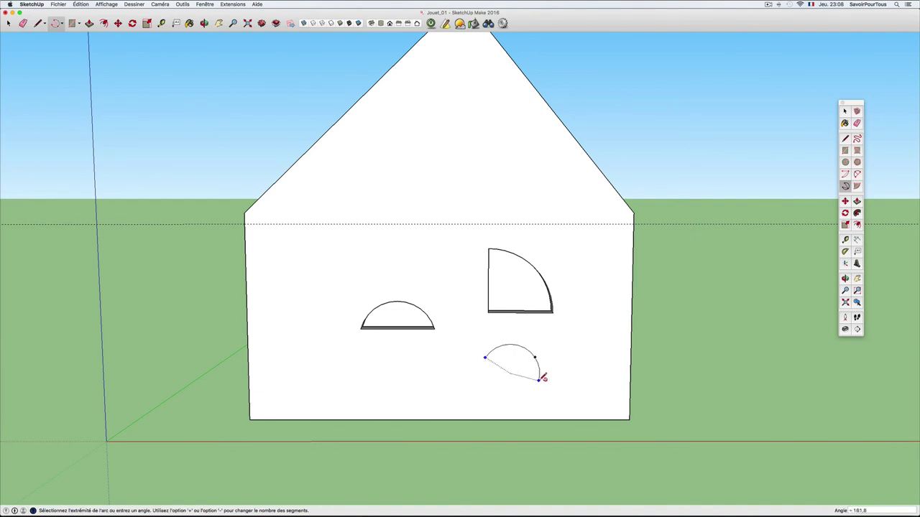
{"action": "left_click", "coordinate": [499, 394]}
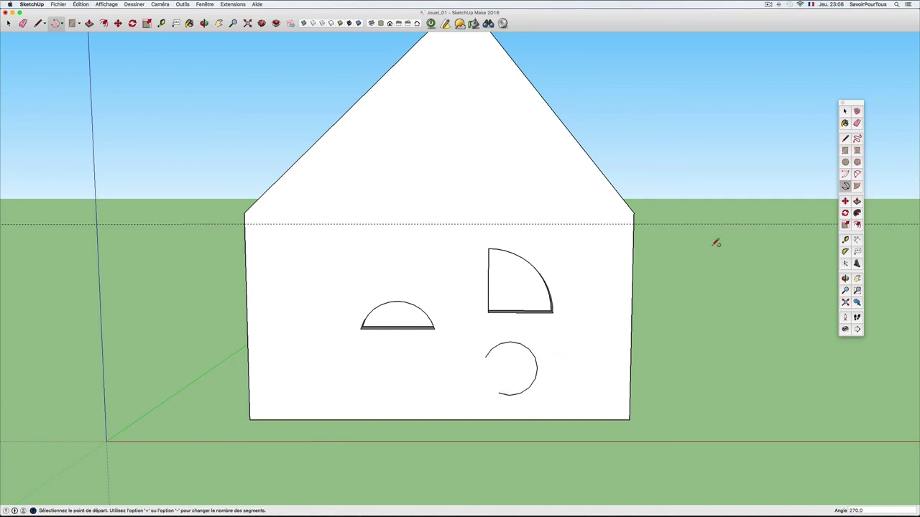